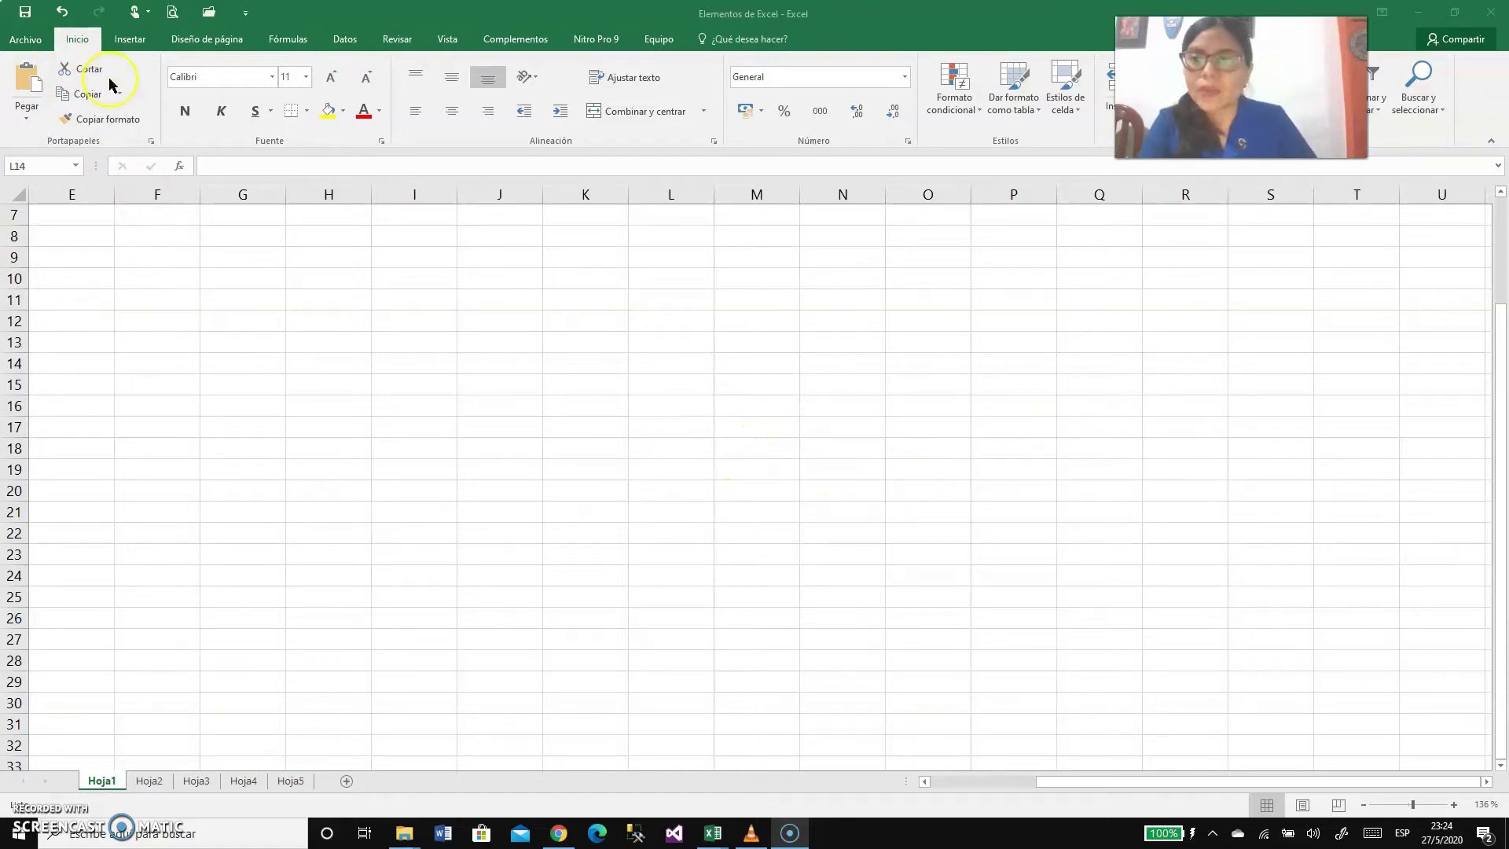
left_click(76, 43)
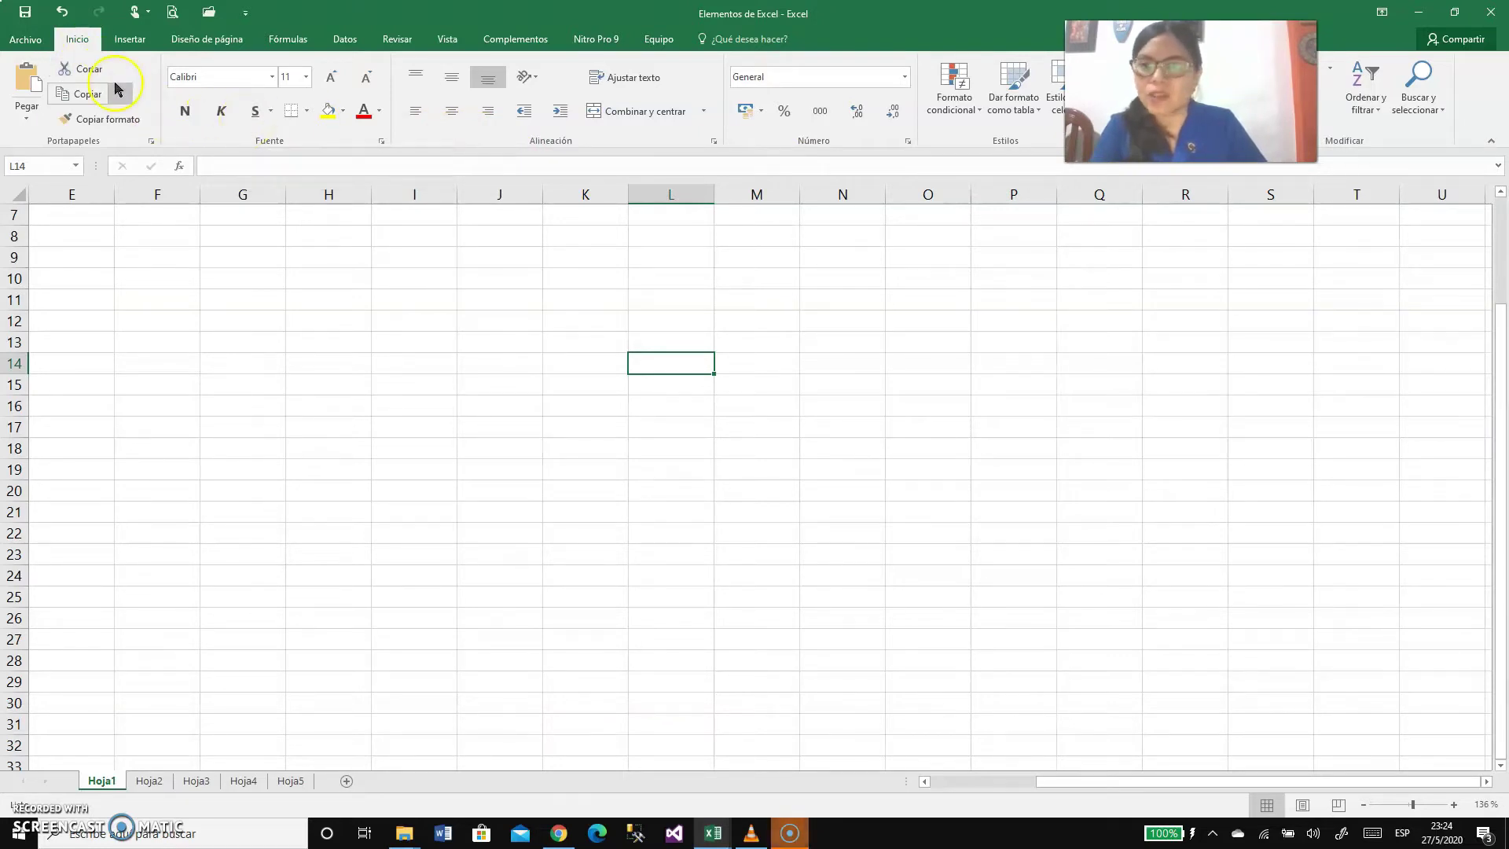
scroll(195, 347, "up", 2)
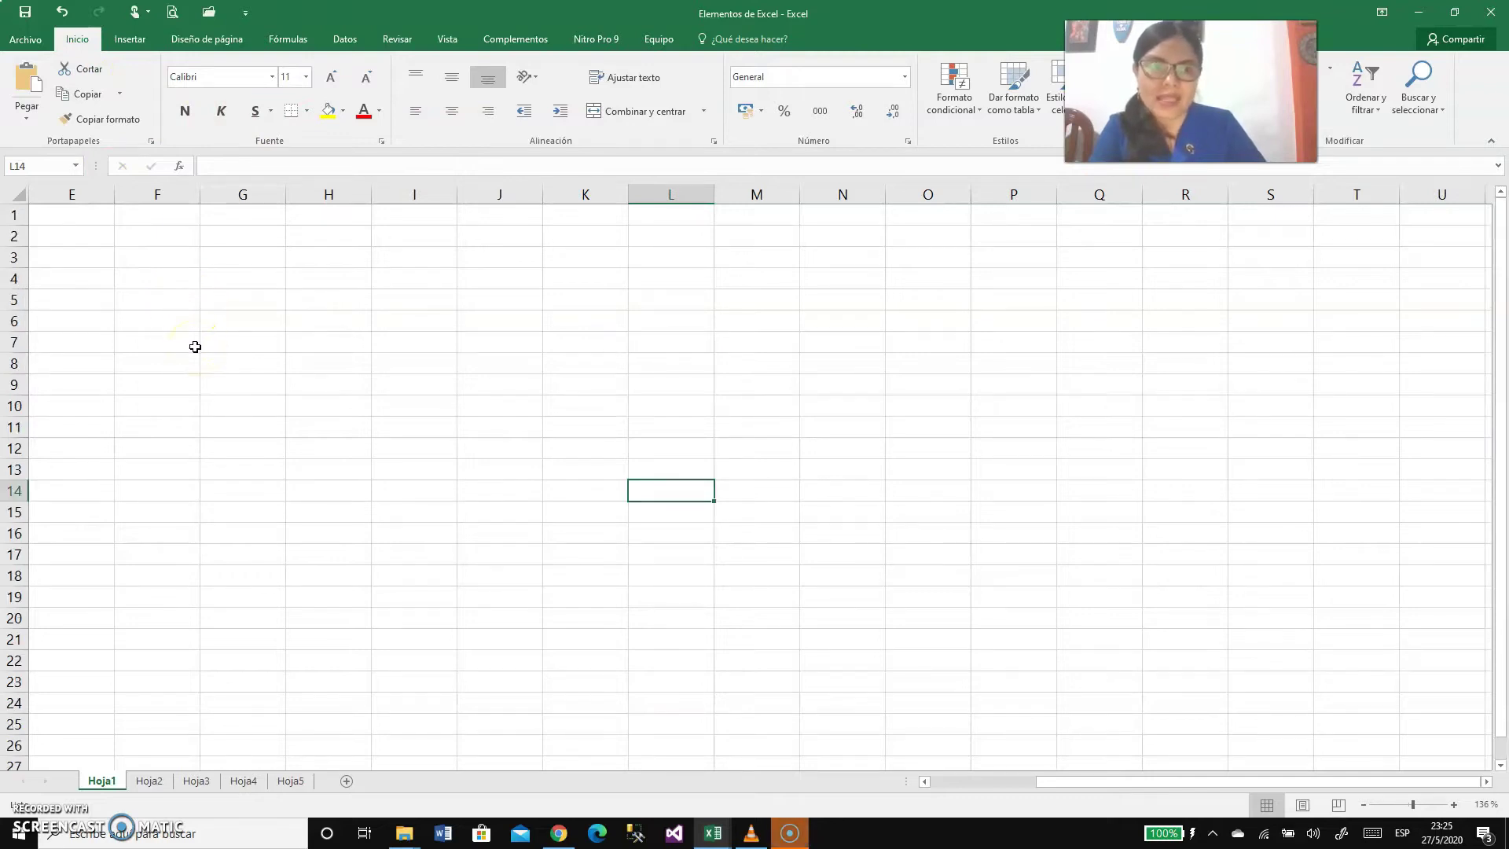
left_click(163, 254)
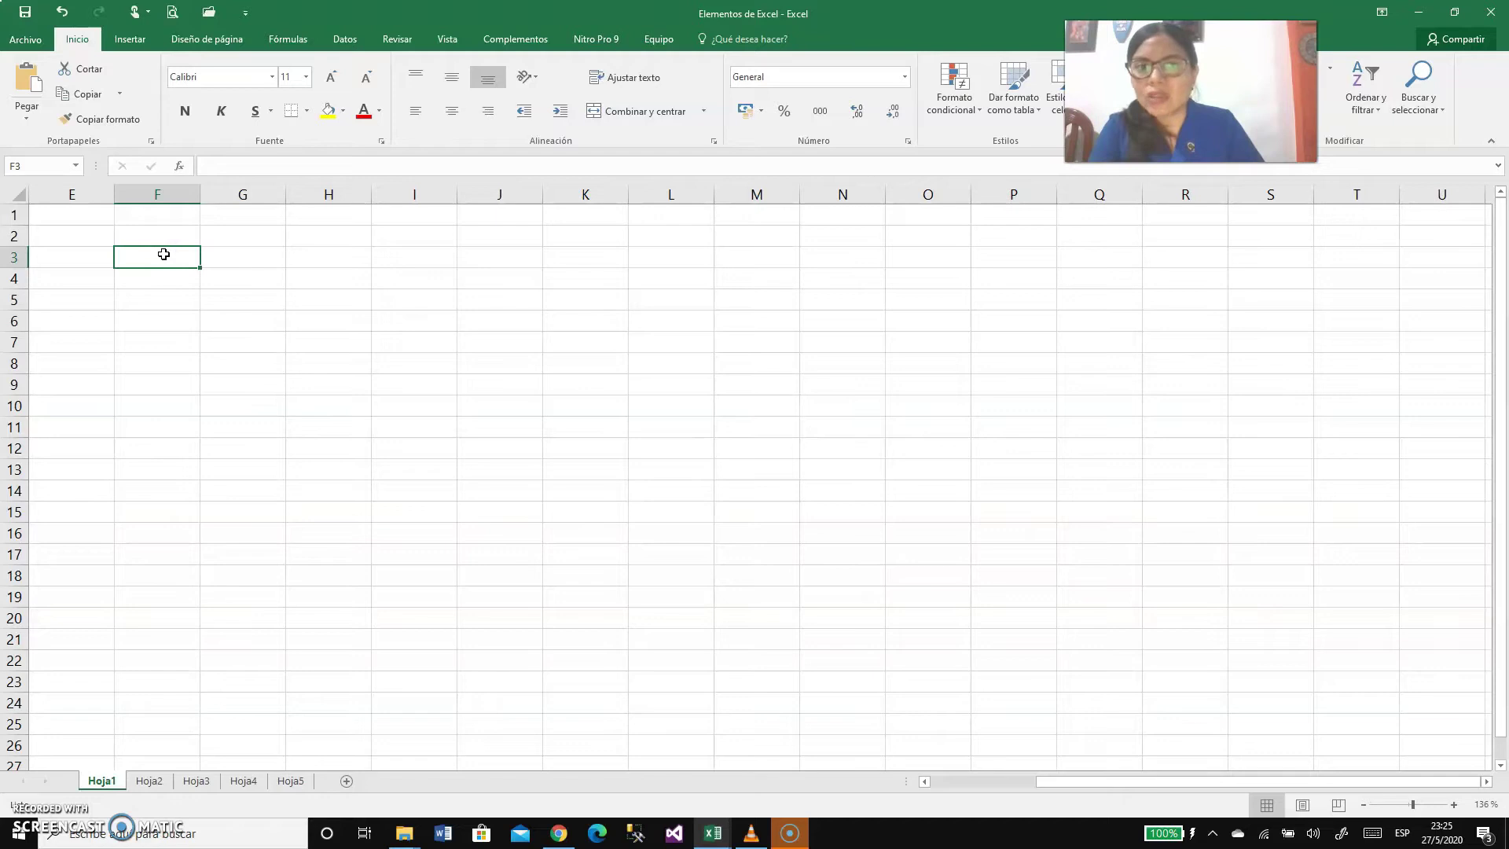
left_click(178, 303)
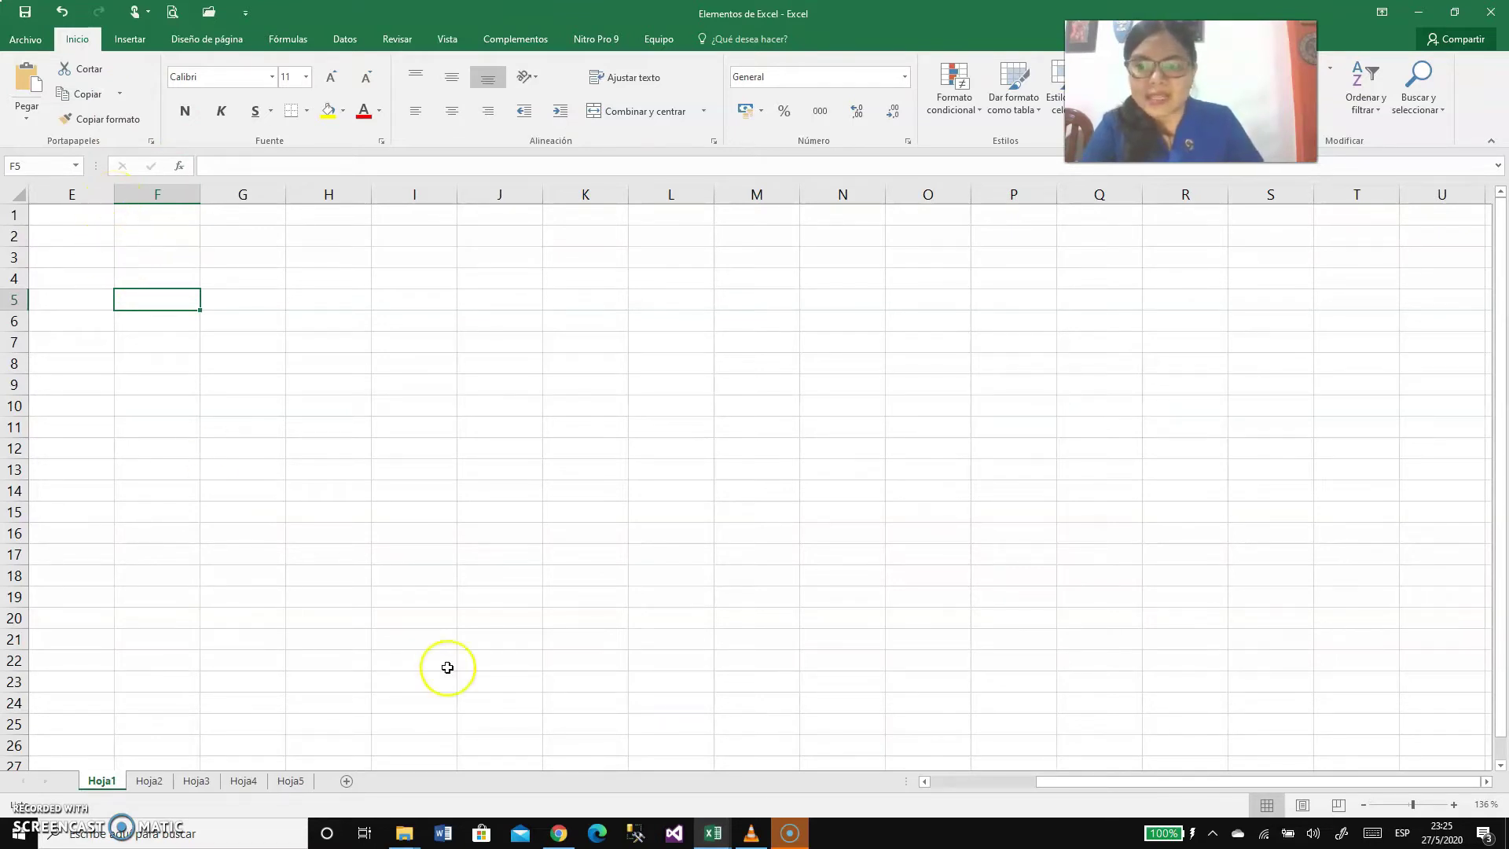
Step: Select the whole of column A, followed by the whole of row 2
left_click_drag(1044, 799, 938, 798)
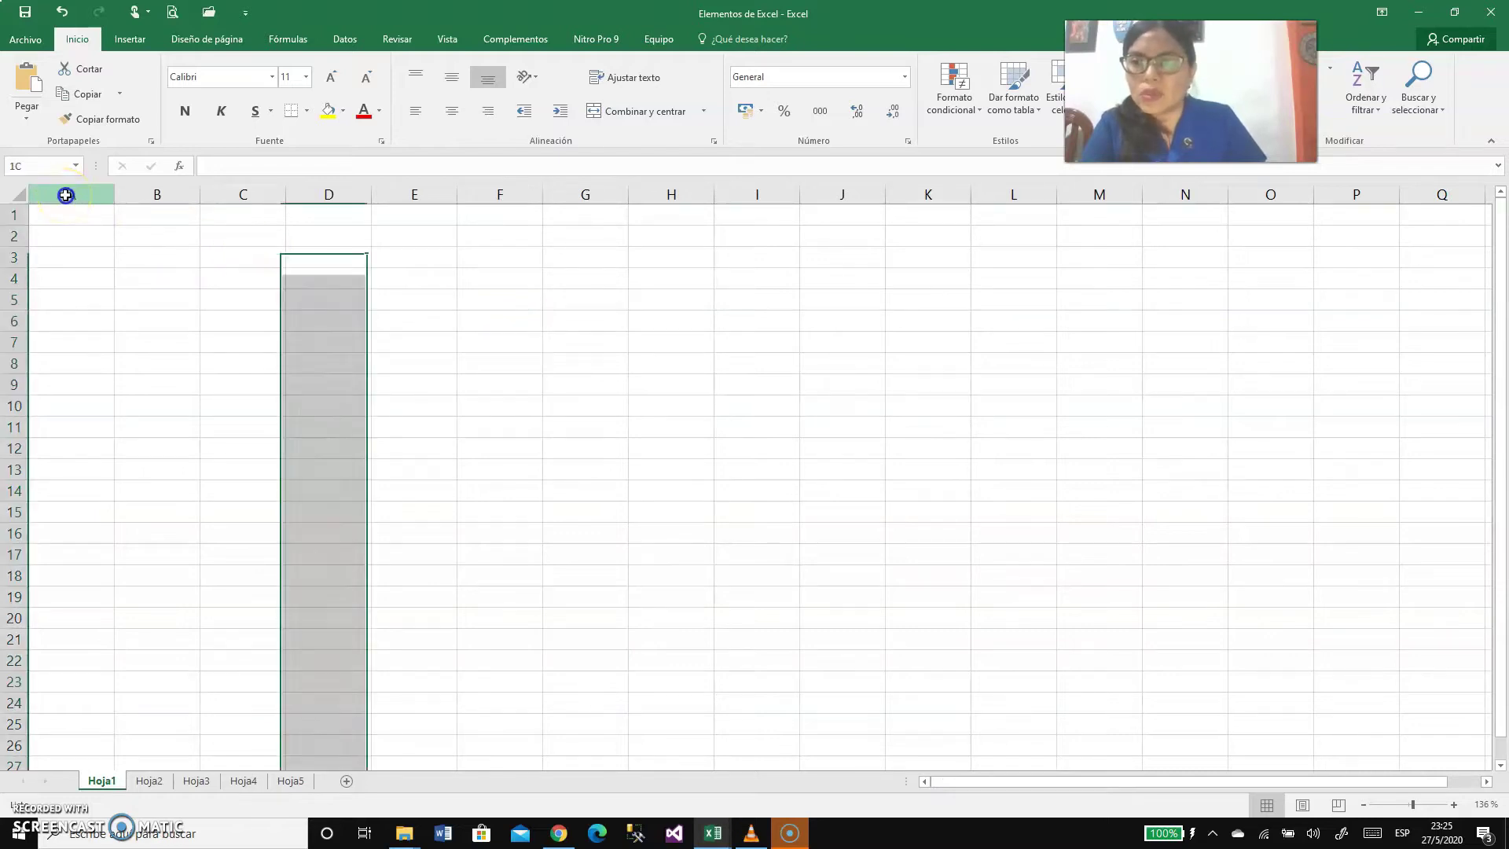
left_click(67, 194)
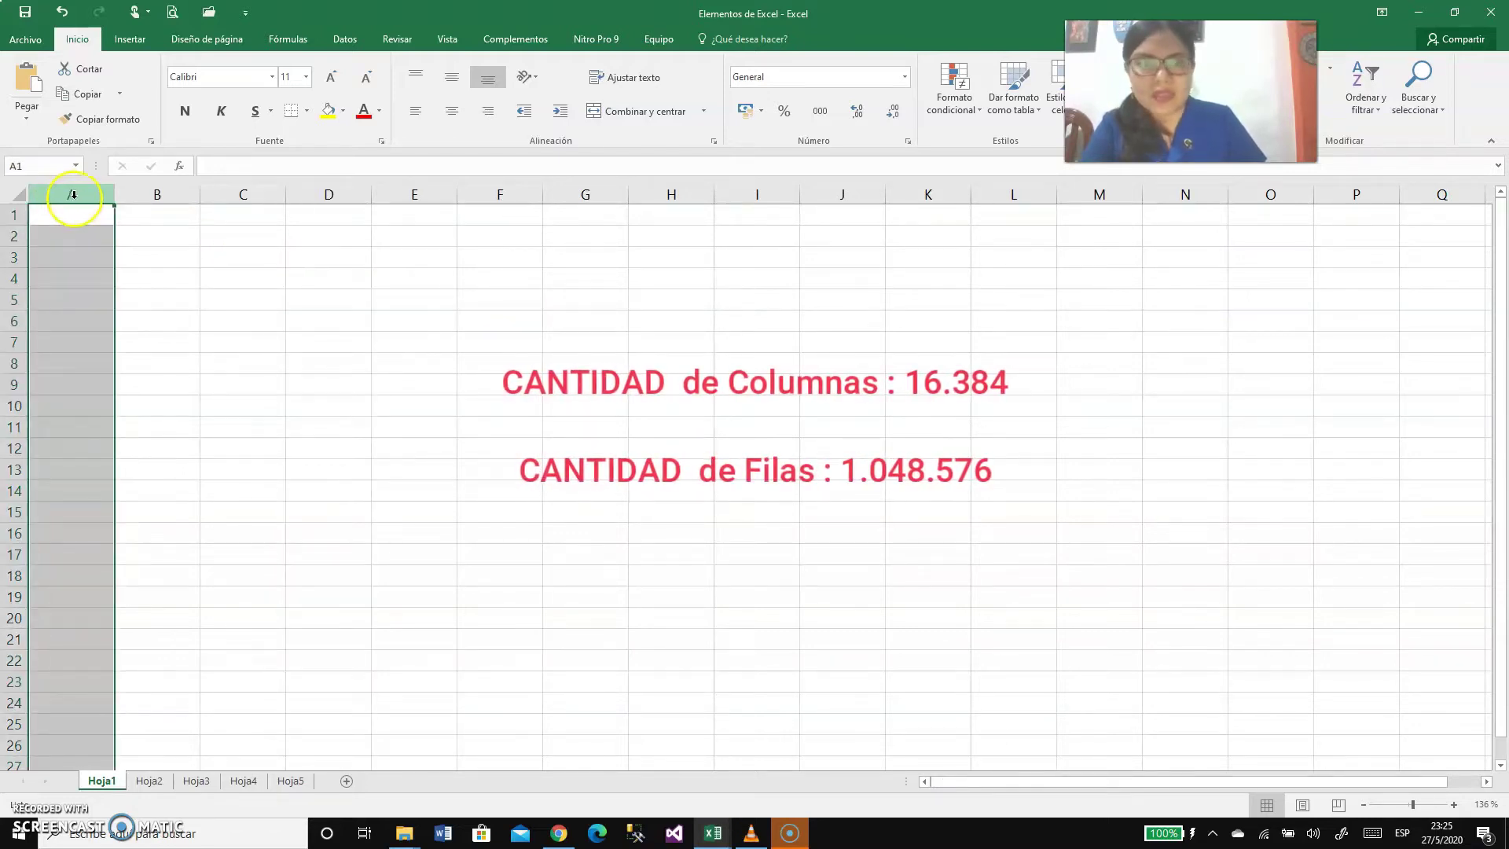
left_click(13, 236)
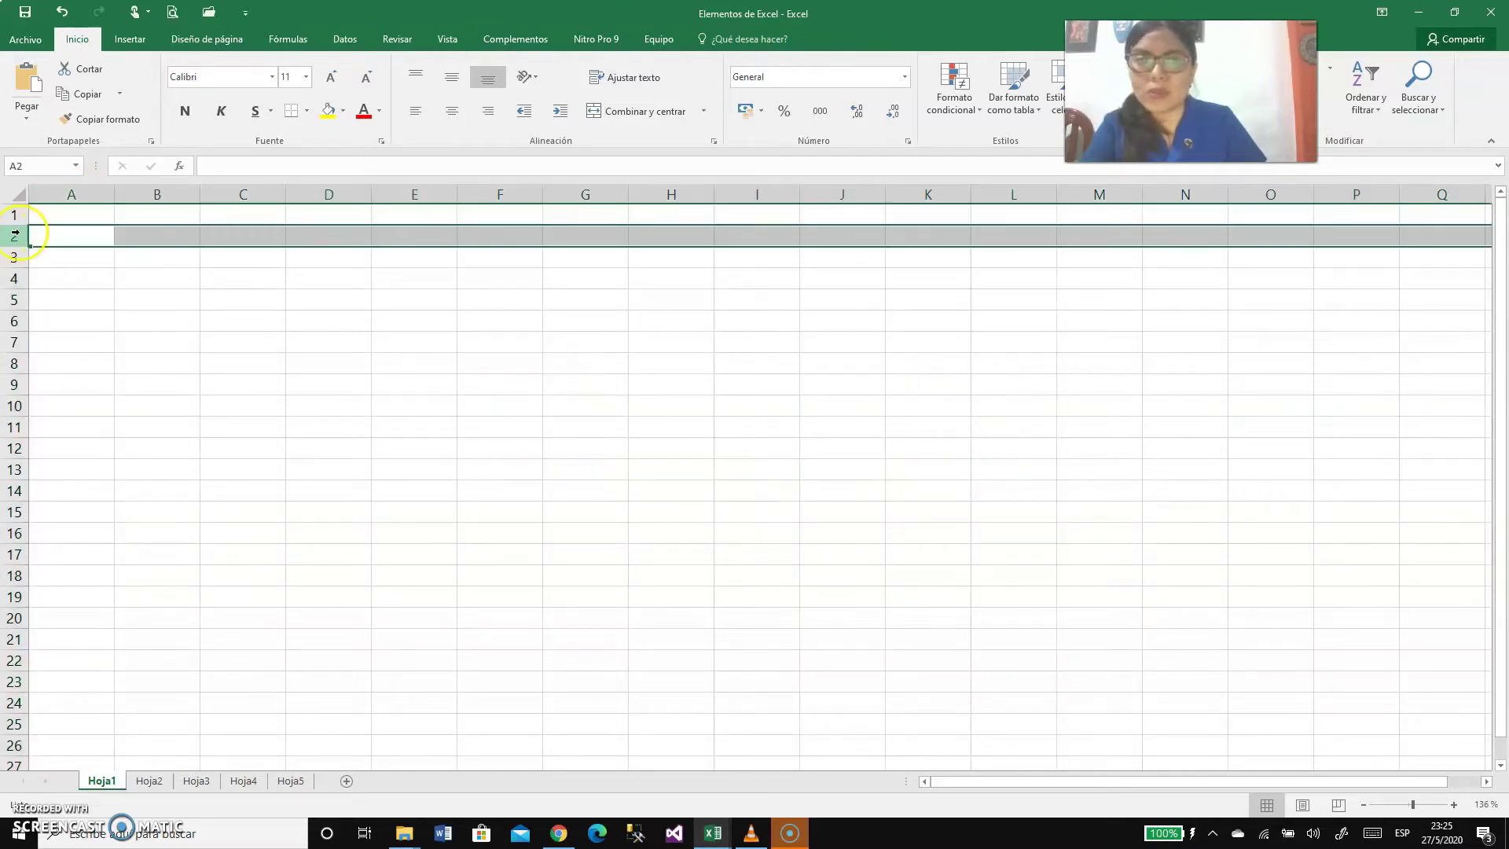
Step: Select individual cells one at a time, starting with B2 and finishing on B4
left_click(131, 233)
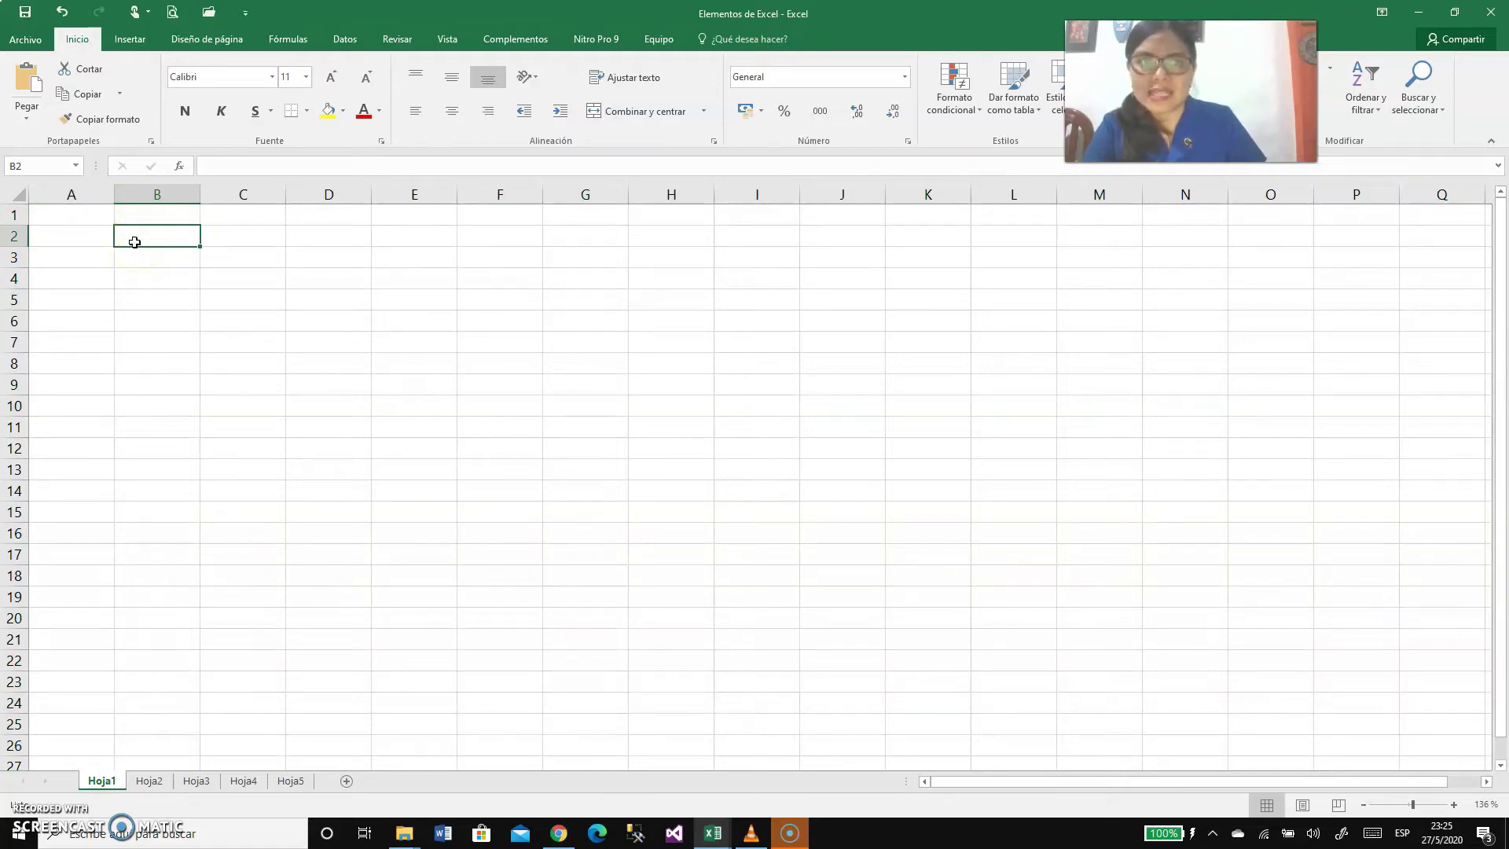
left_click(162, 273)
left_click(169, 340)
left_click(522, 340)
left_click(142, 277)
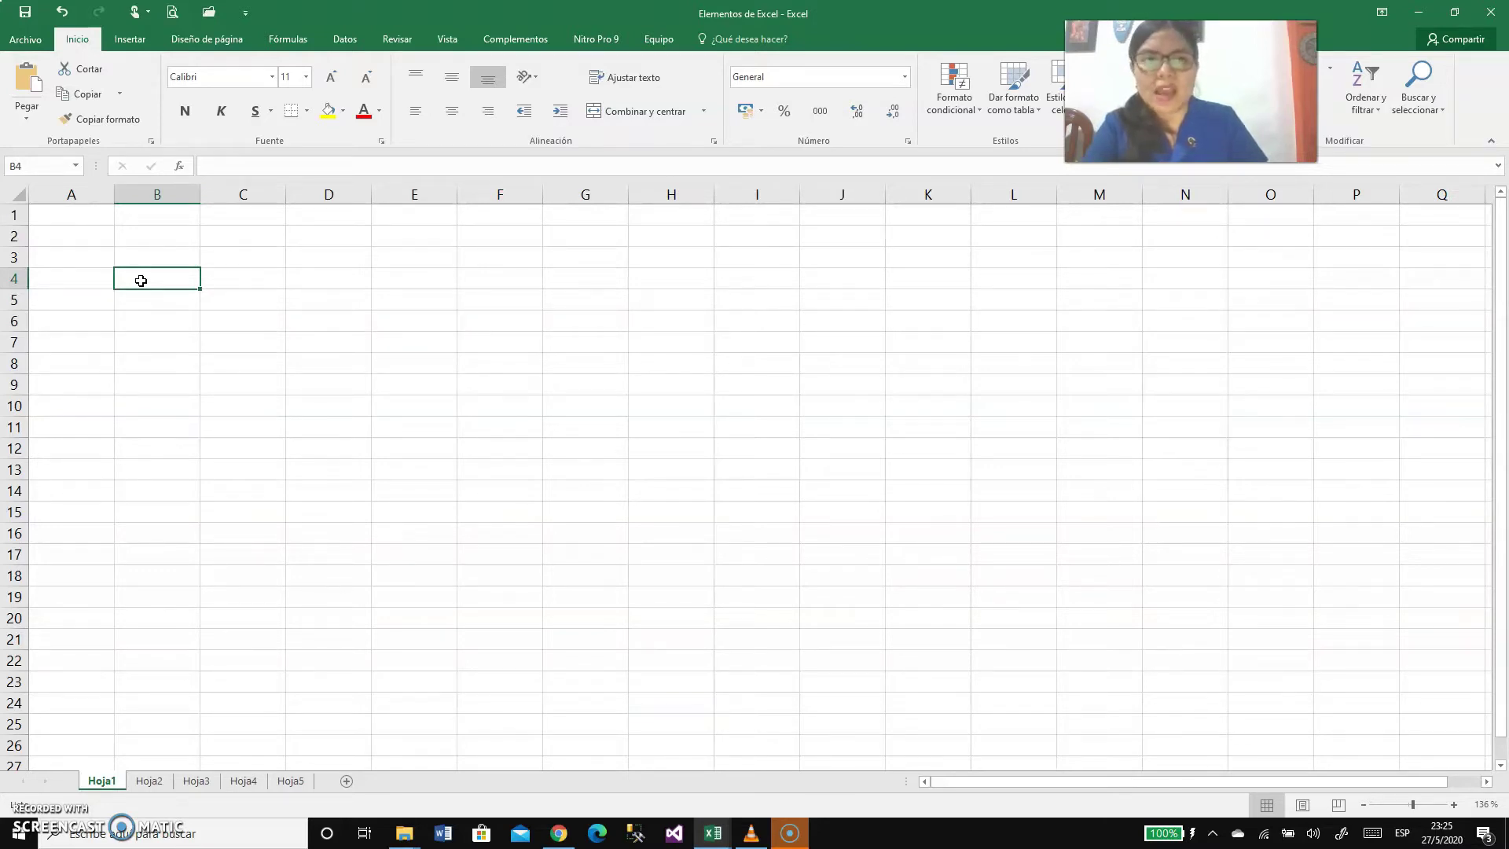
left_click(155, 313)
left_click(146, 284)
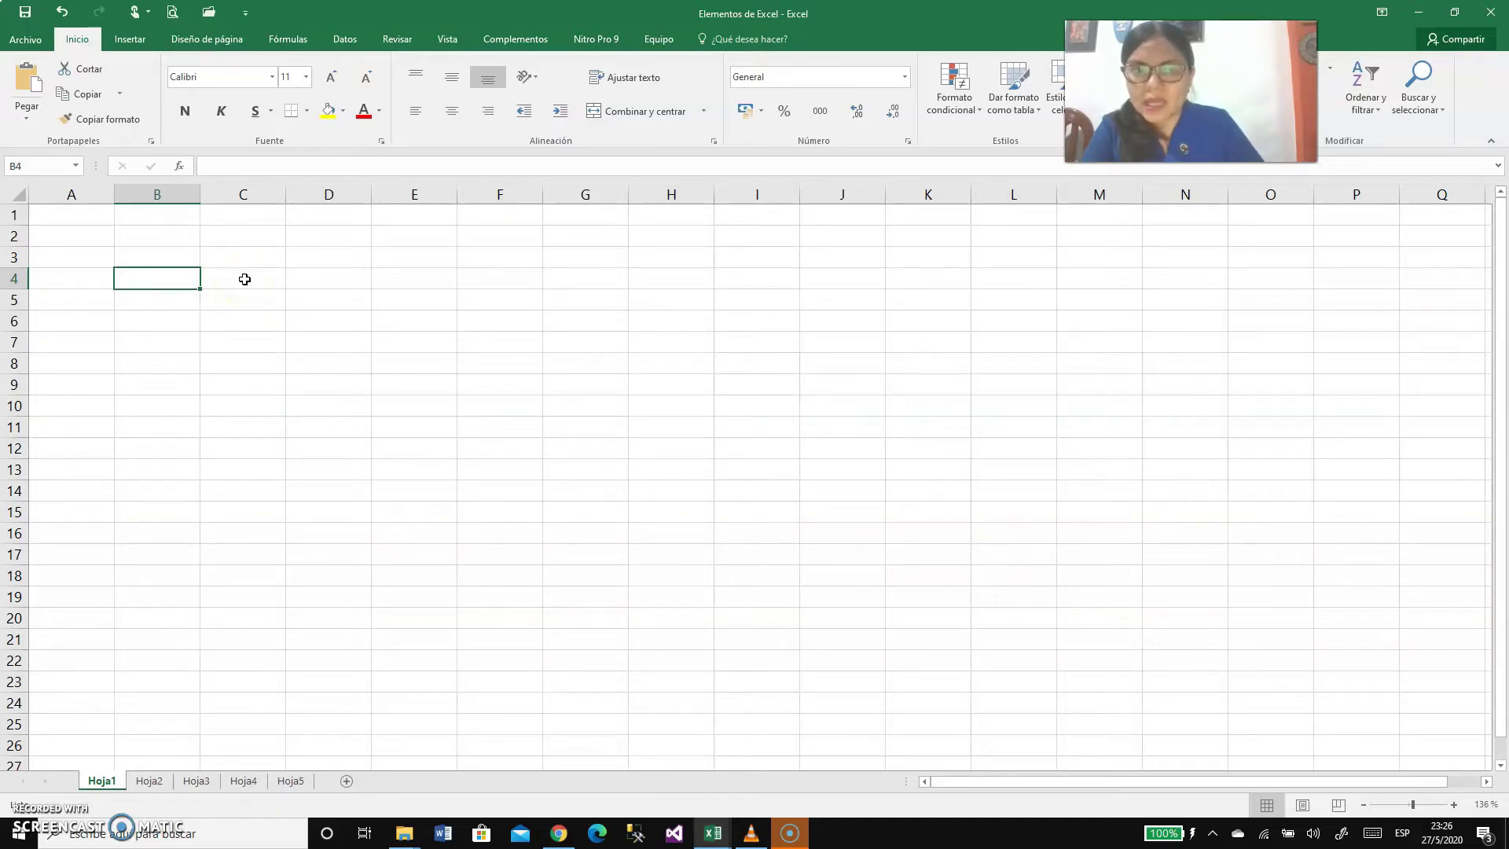
Step: Select single cells in columns C and D, including C4 and D2, and finish with the range D5:D9
left_click(245, 279)
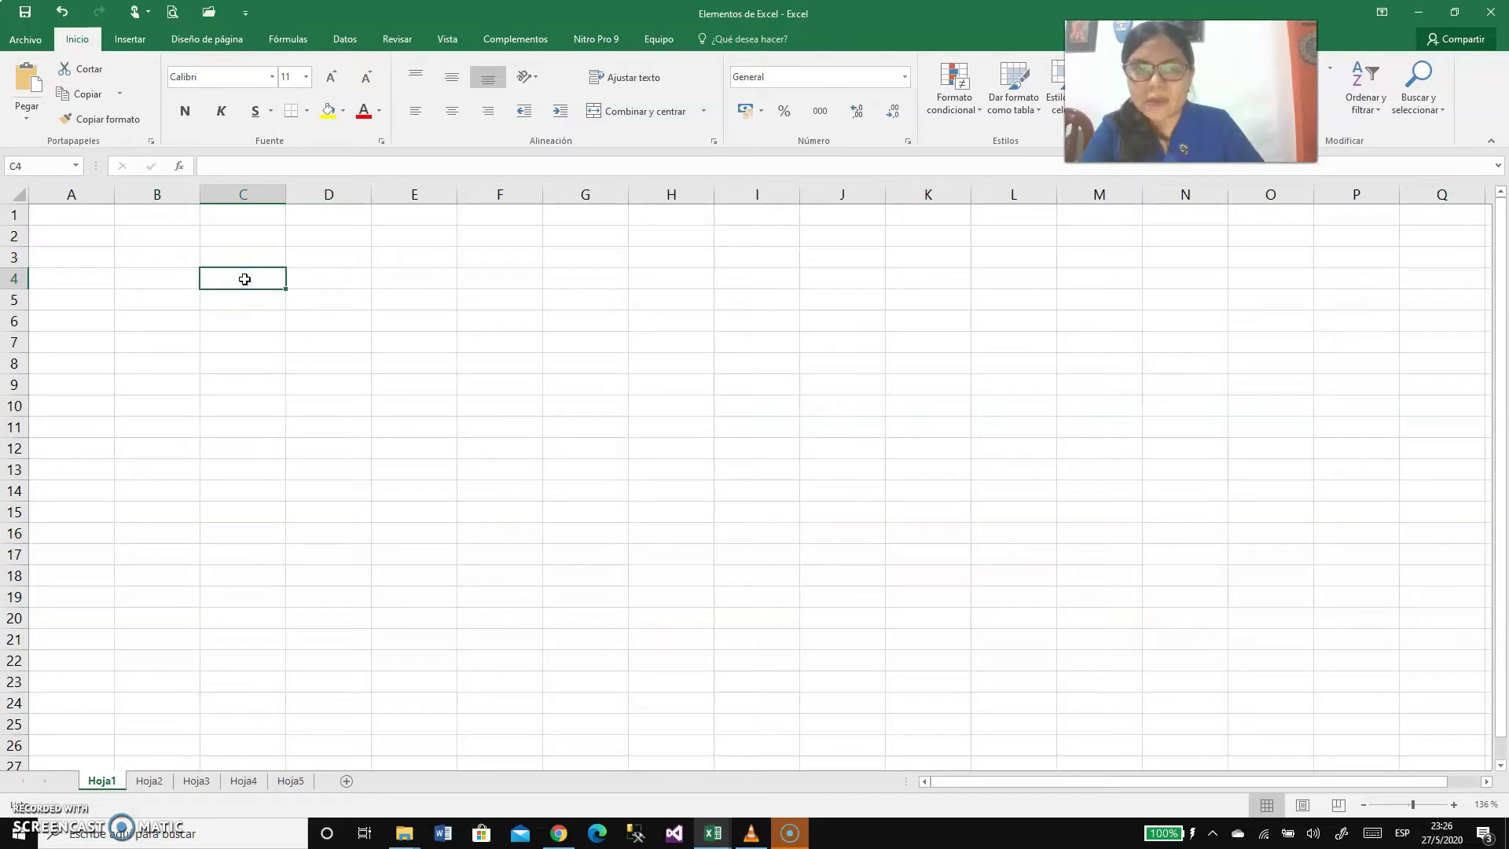
left_click(249, 250)
left_click(324, 253)
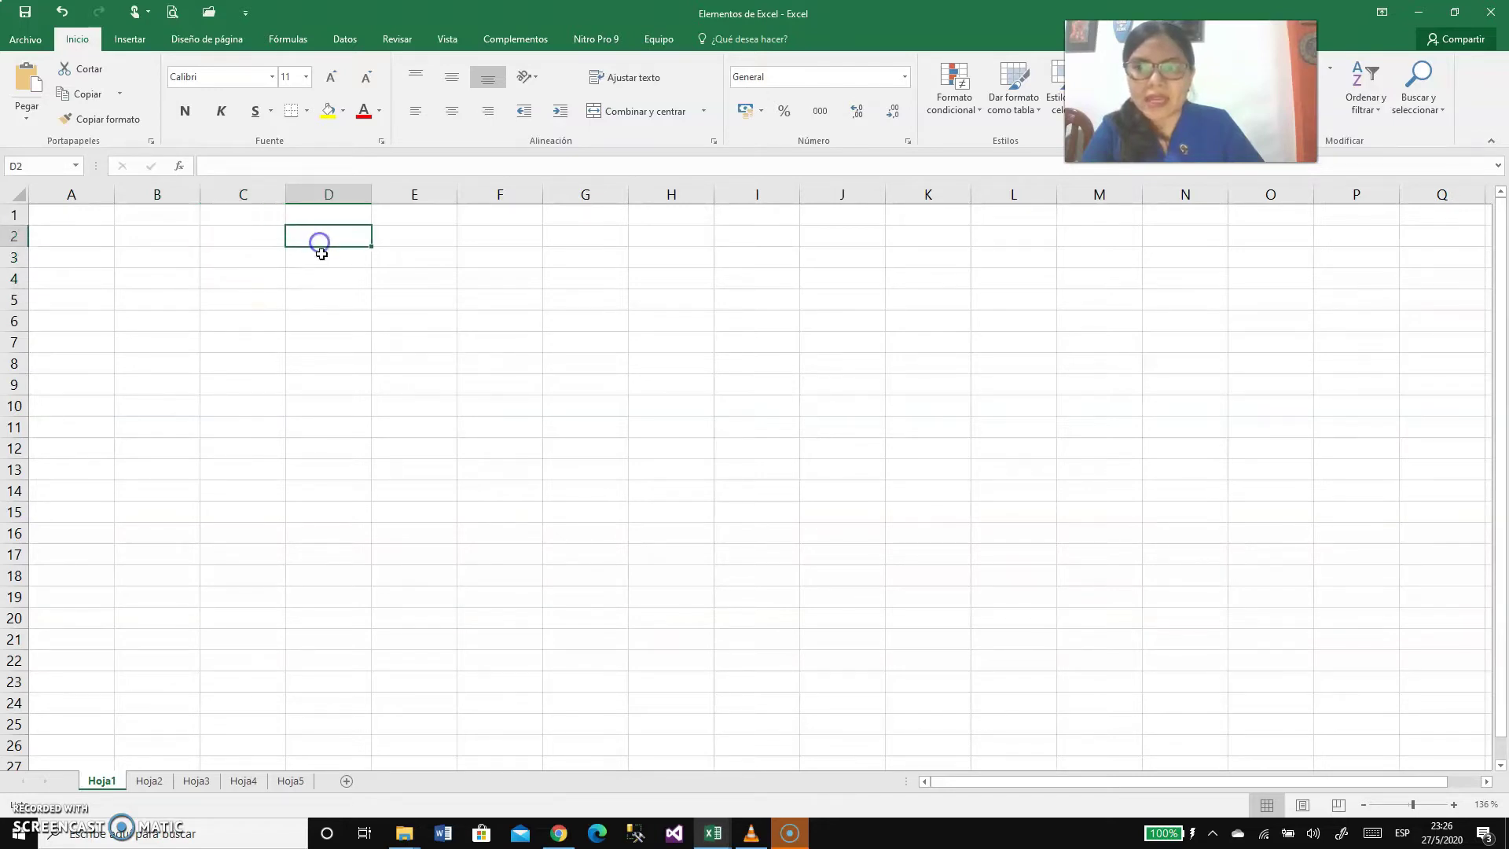
left_click(324, 297)
left_click_drag(325, 296, 327, 387)
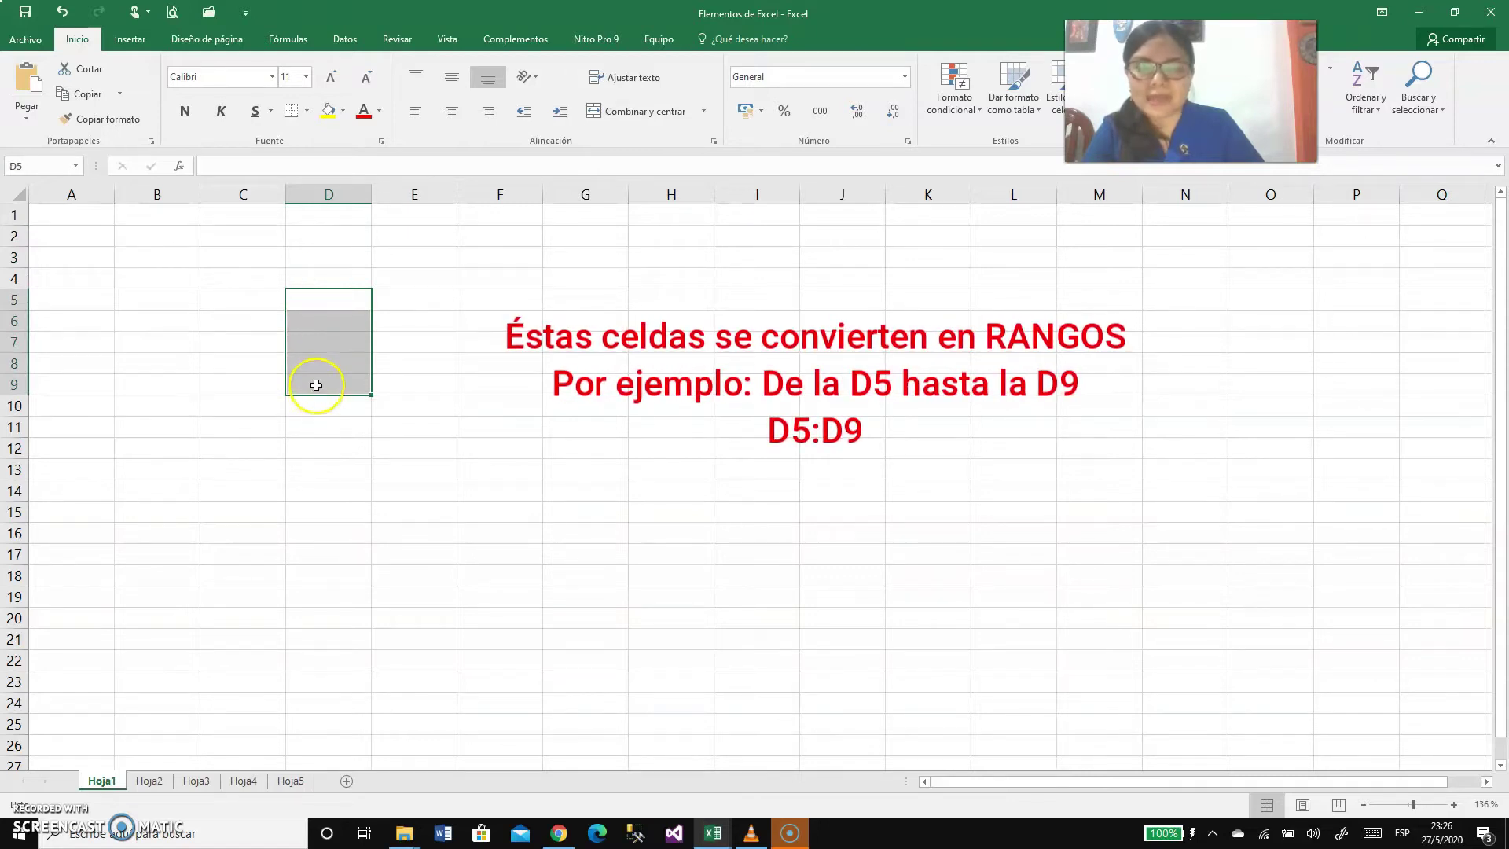
Step: Enter the person's first name in cell D5
left_click(308, 303)
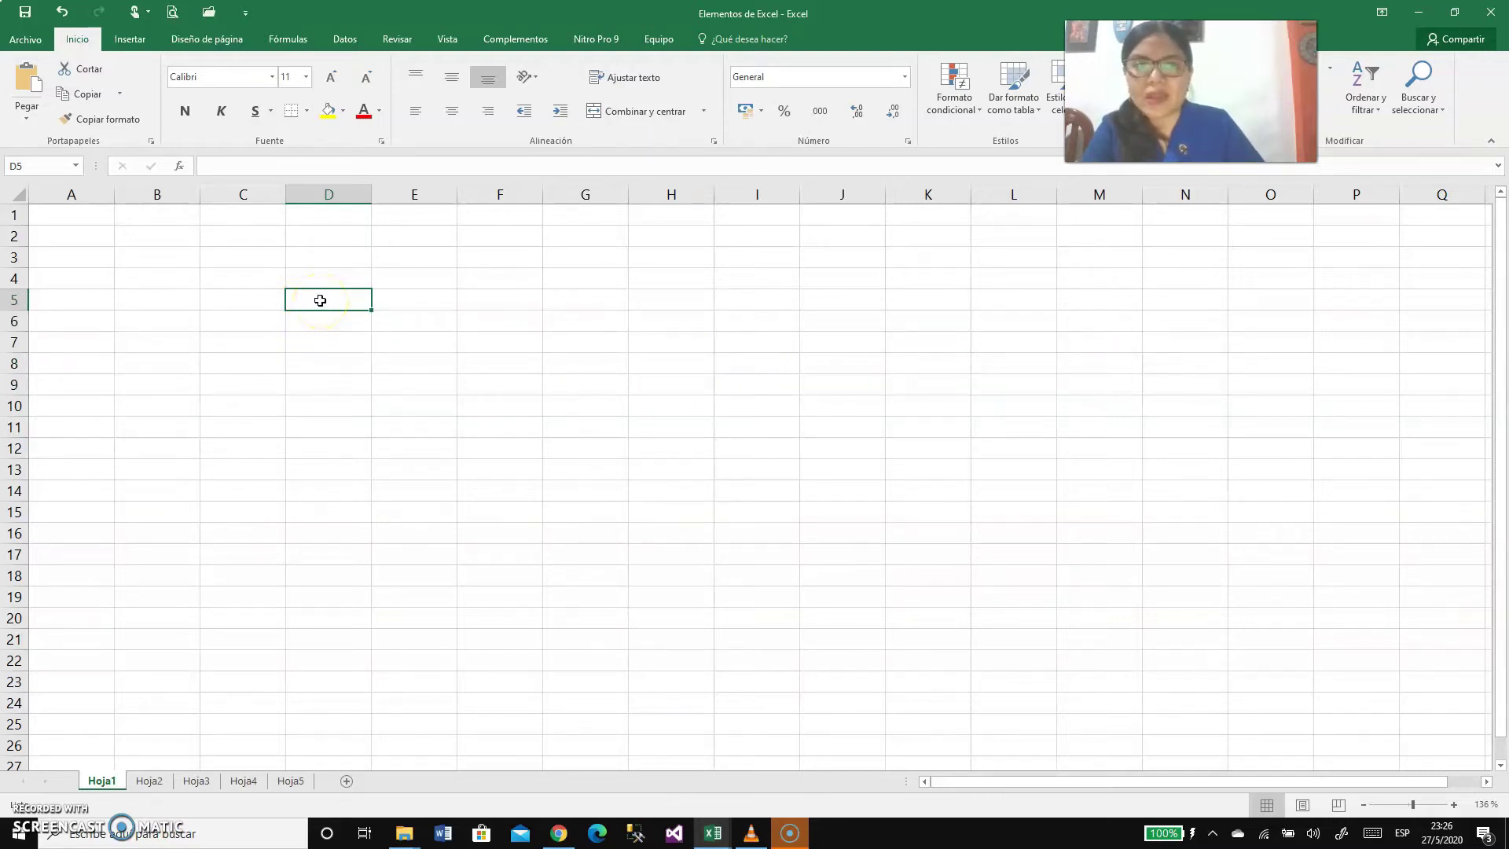
double_click(319, 299)
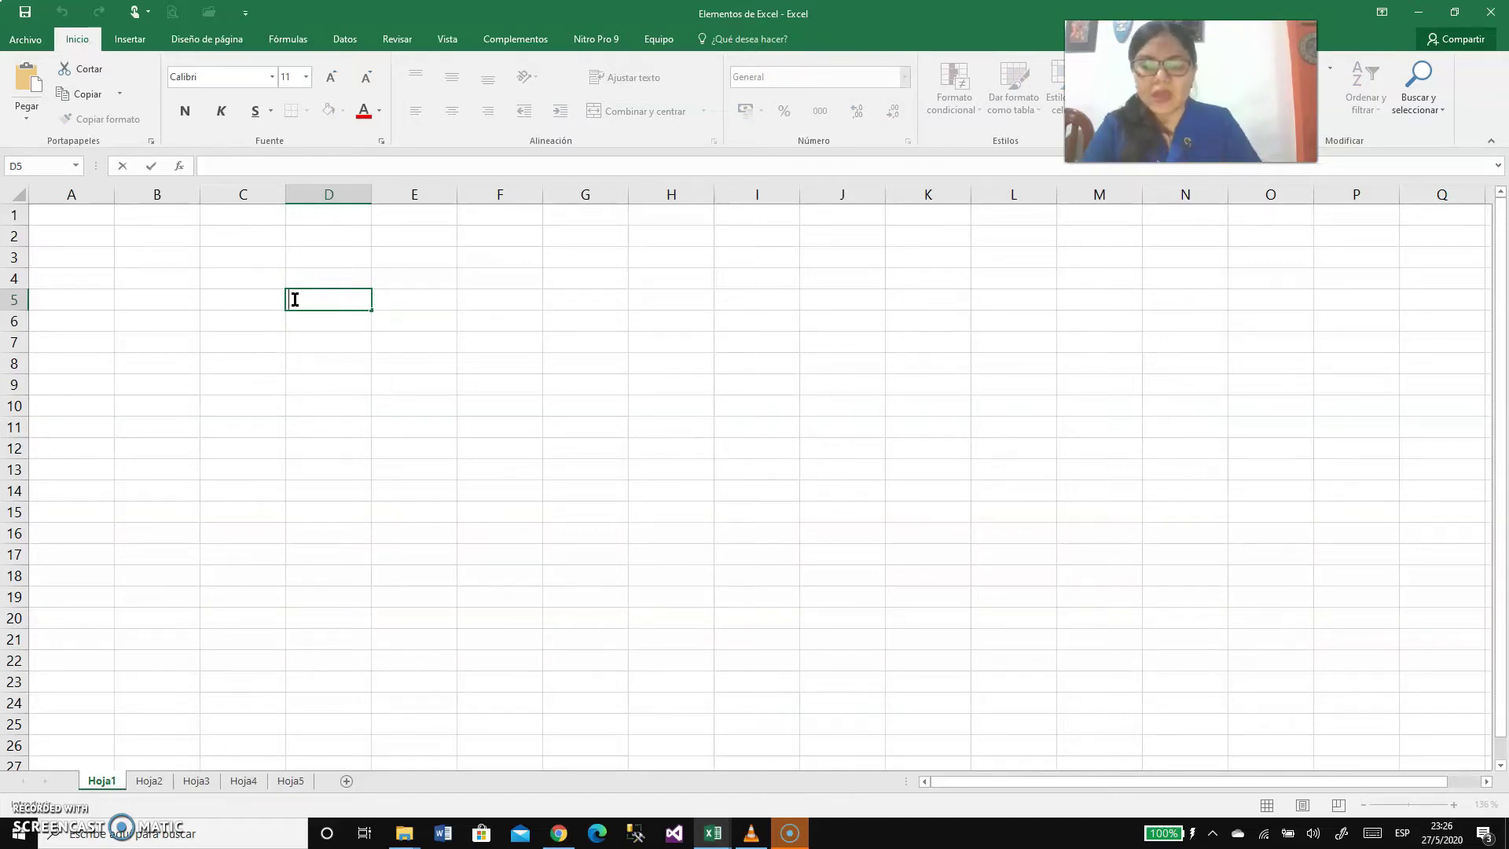
key("Caps_Lock")
key("Caps_Lock")
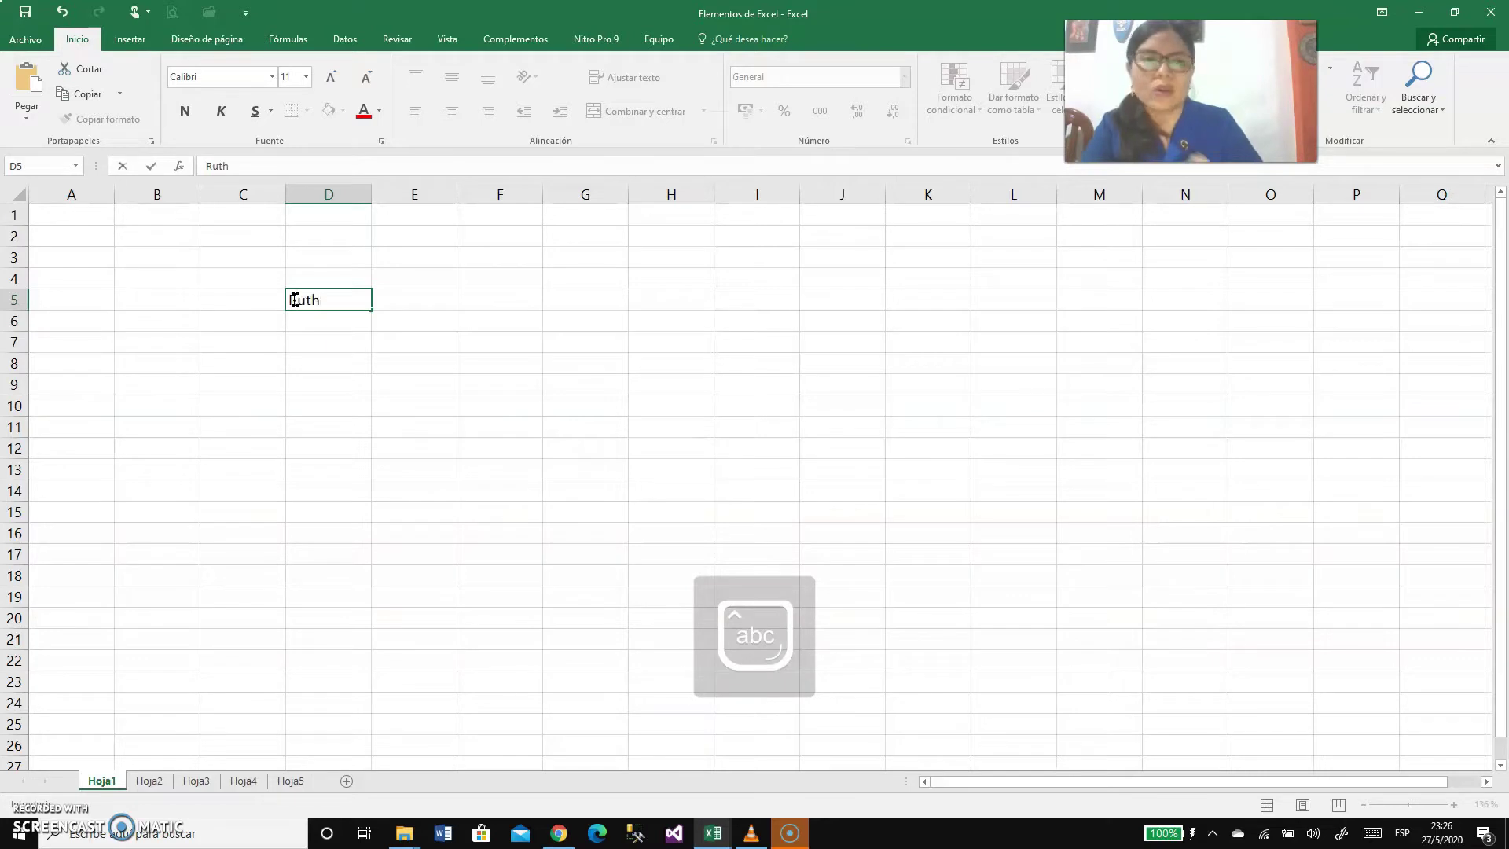
left_click(320, 316)
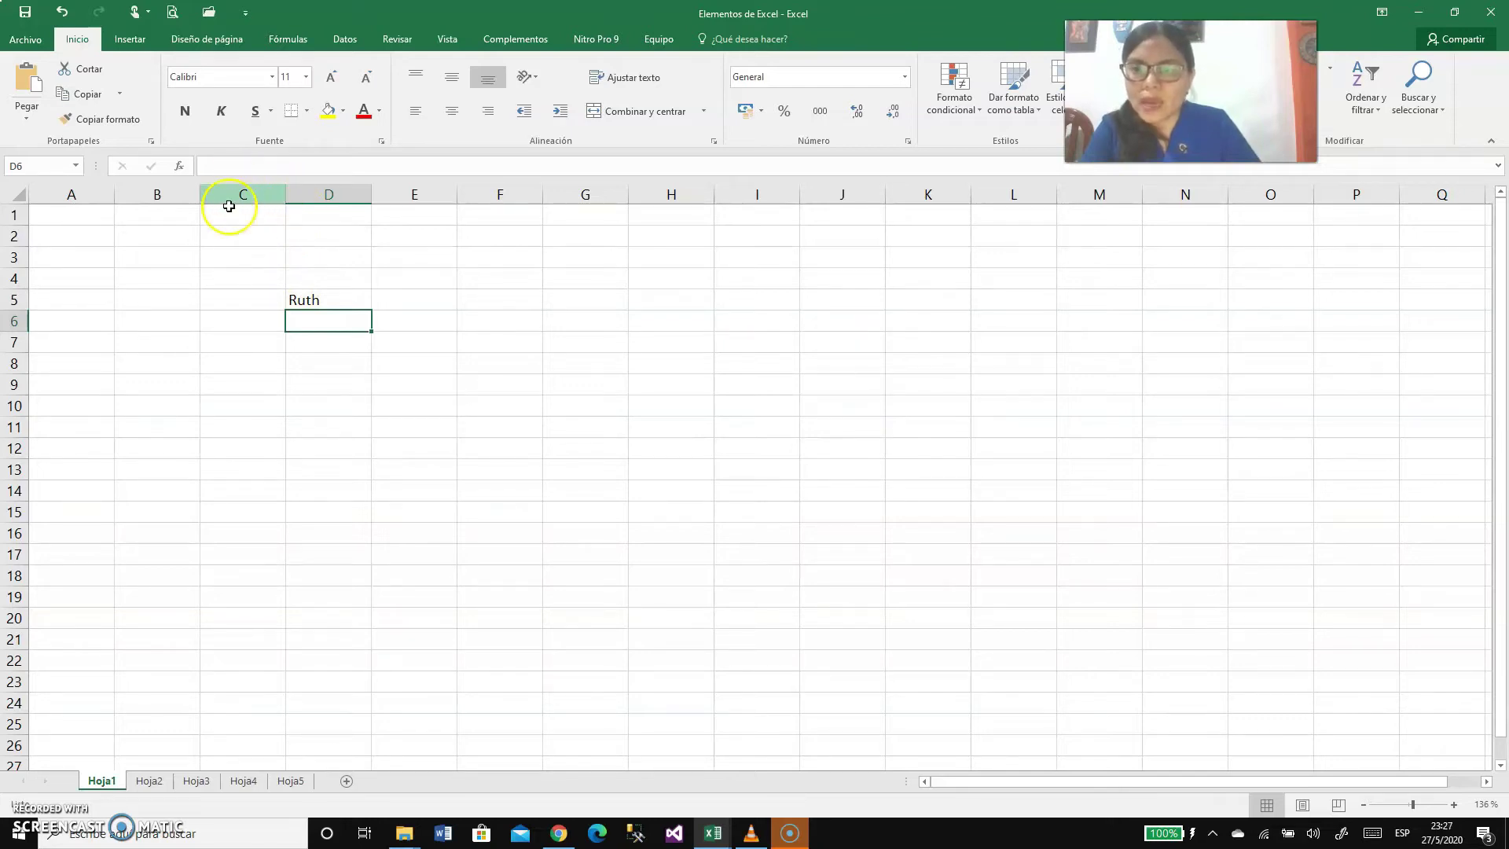
Step: Widen column A to a little over twice its default width
left_click(152, 194)
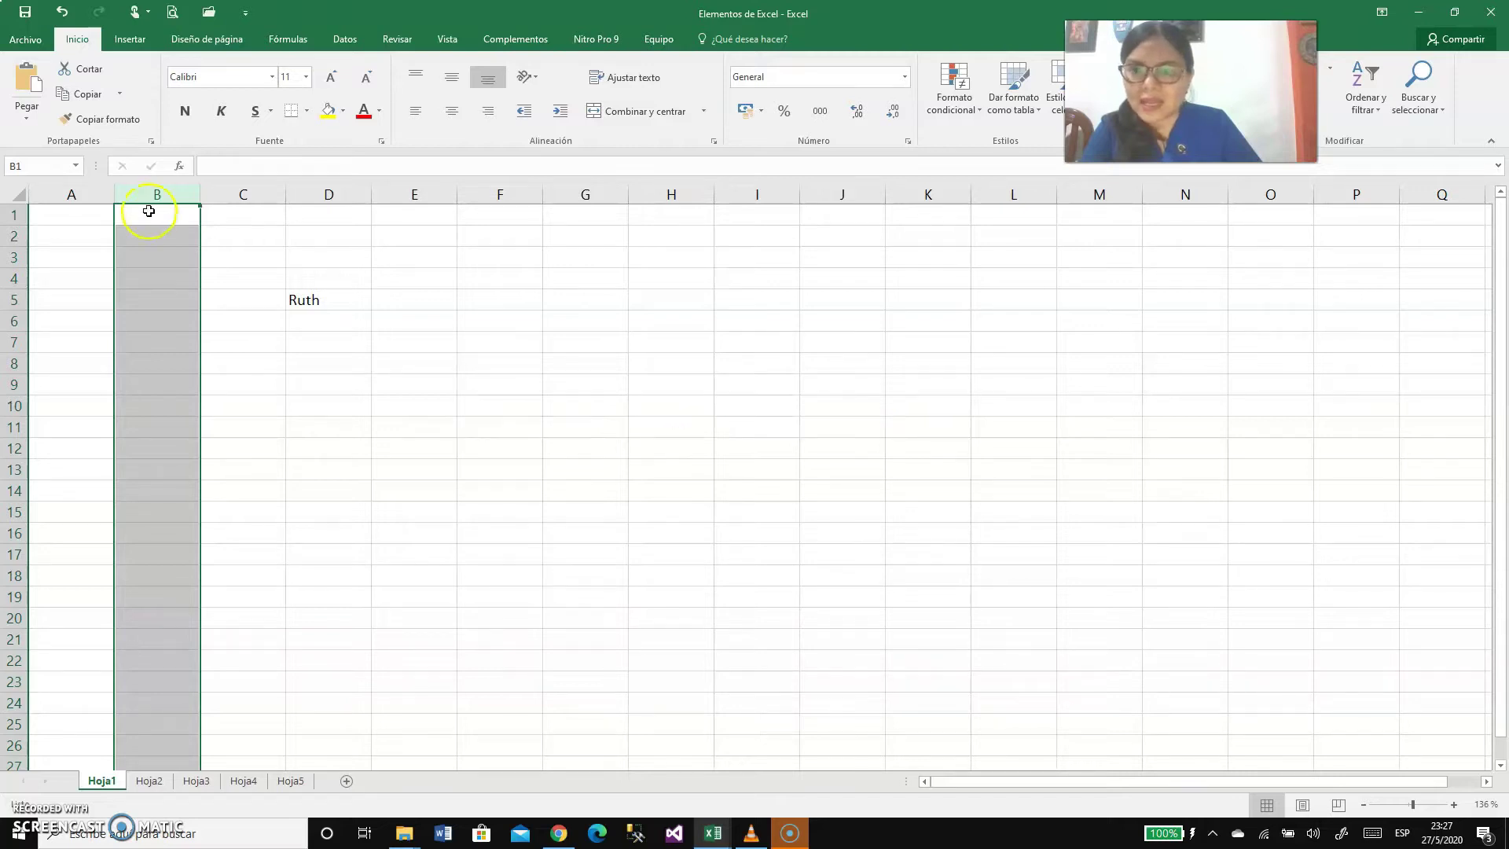
left_click(164, 186)
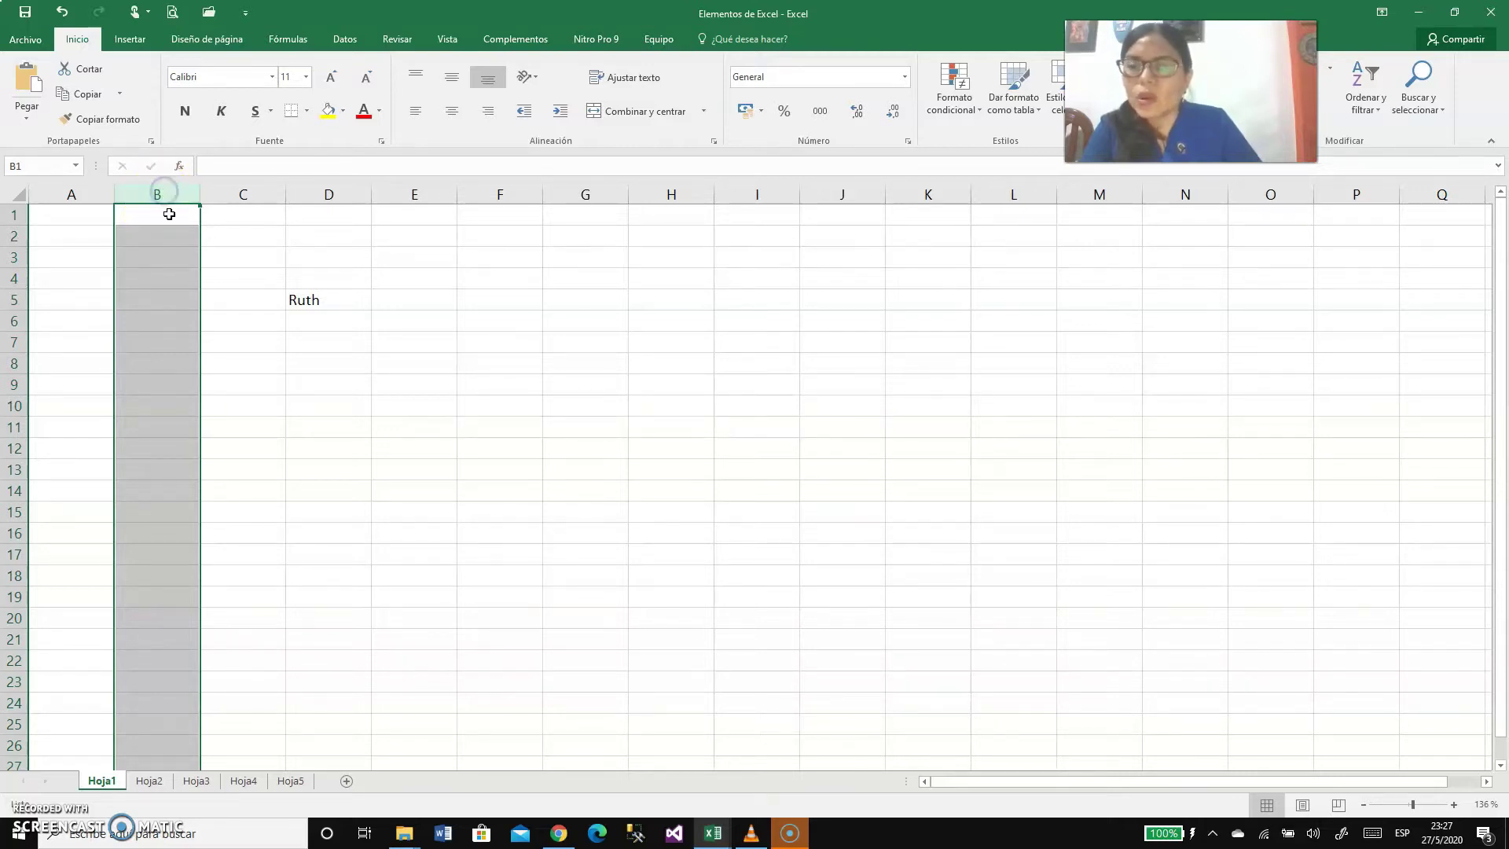
left_click(169, 214)
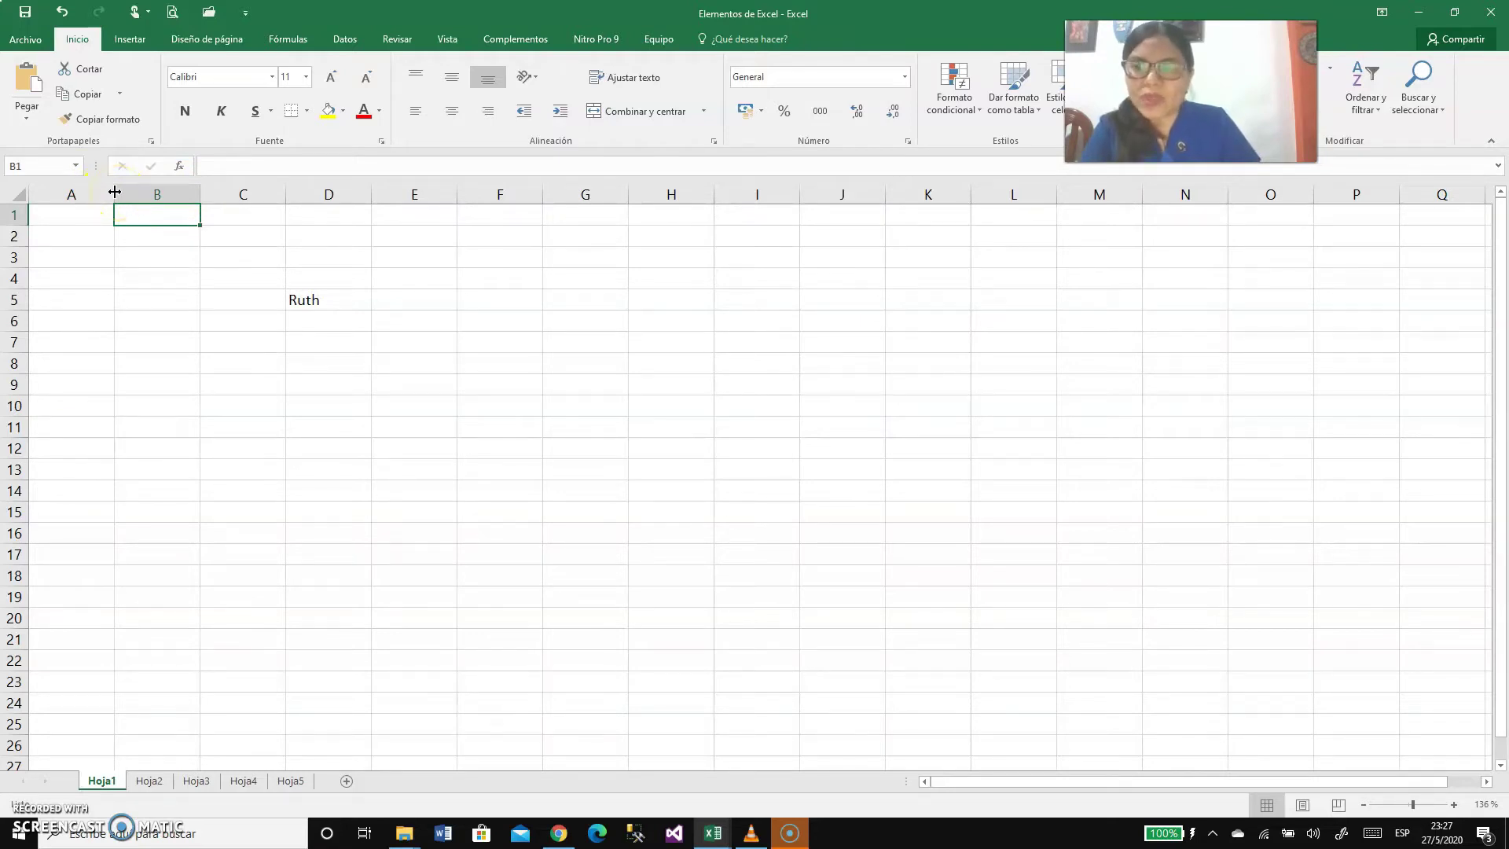
left_click_drag(115, 192, 116, 192)
left_click_drag(118, 192, 220, 210)
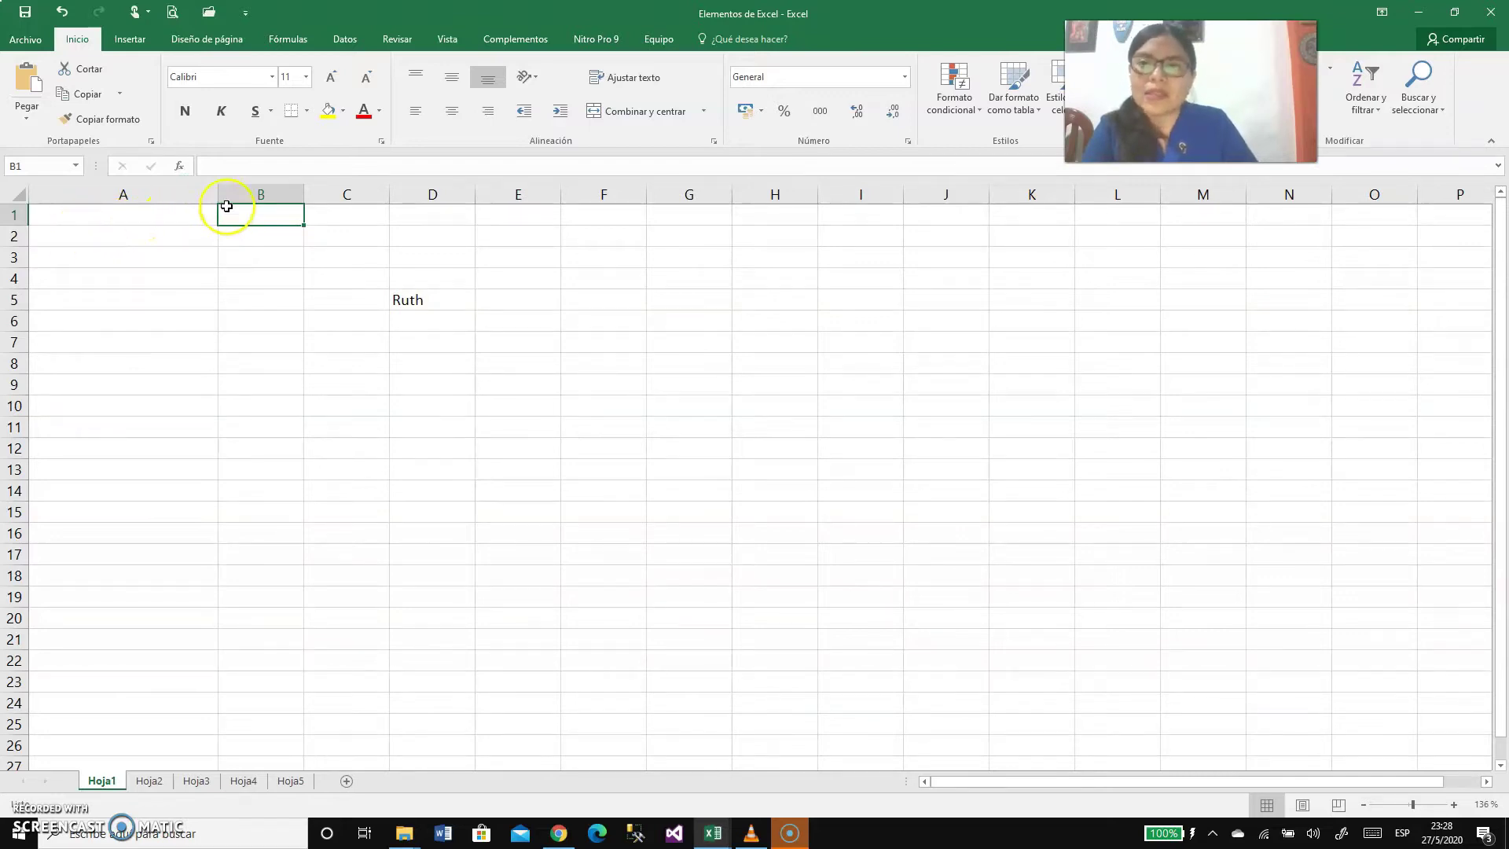
Step: Make row 1 more than twice as tall and increase the height of row 3 to 45
left_click_drag(14, 226, 14, 261)
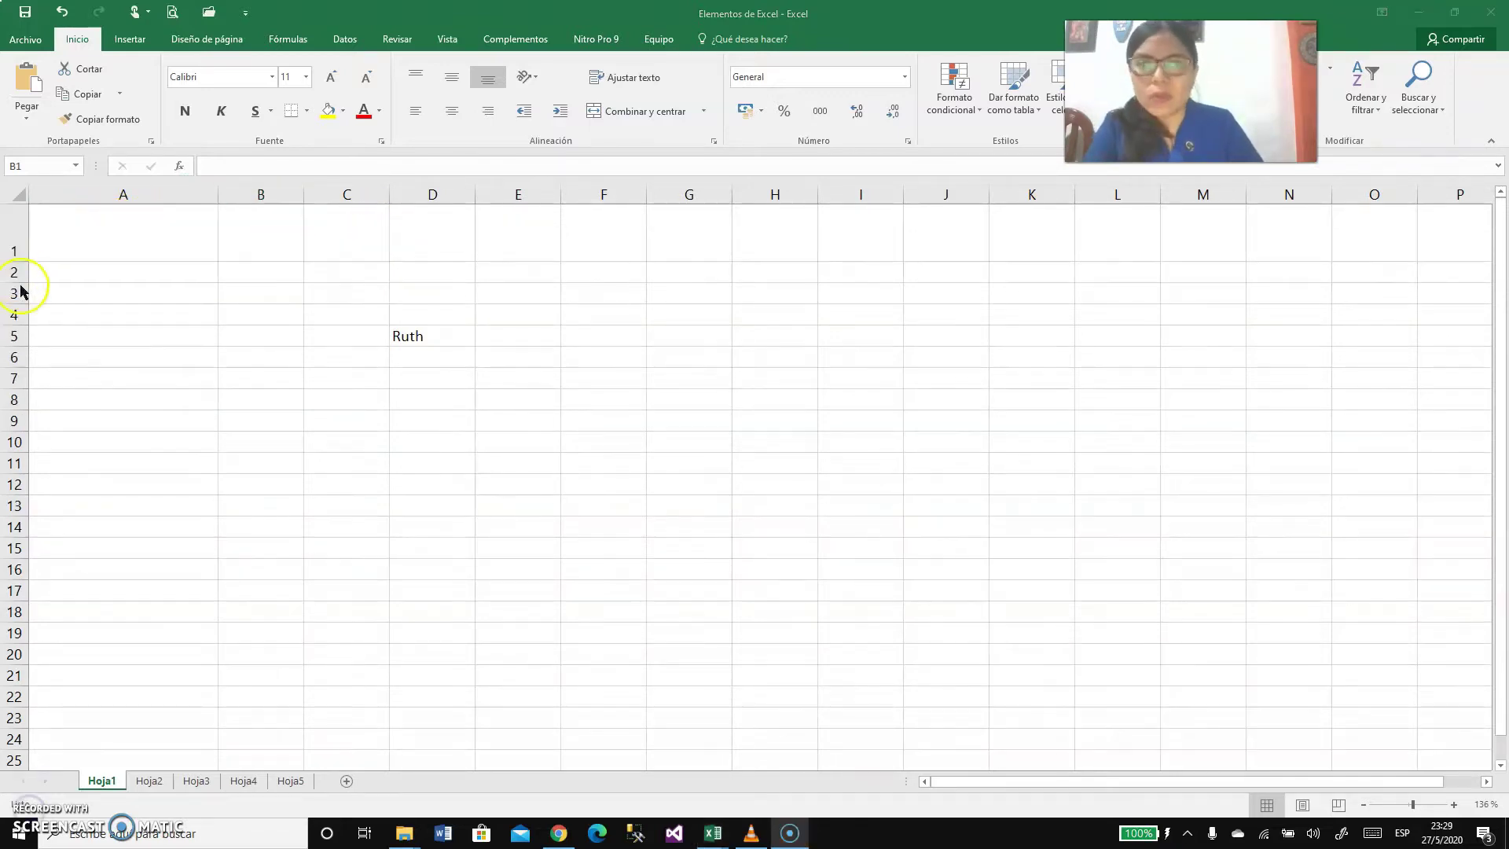
left_click(14, 282)
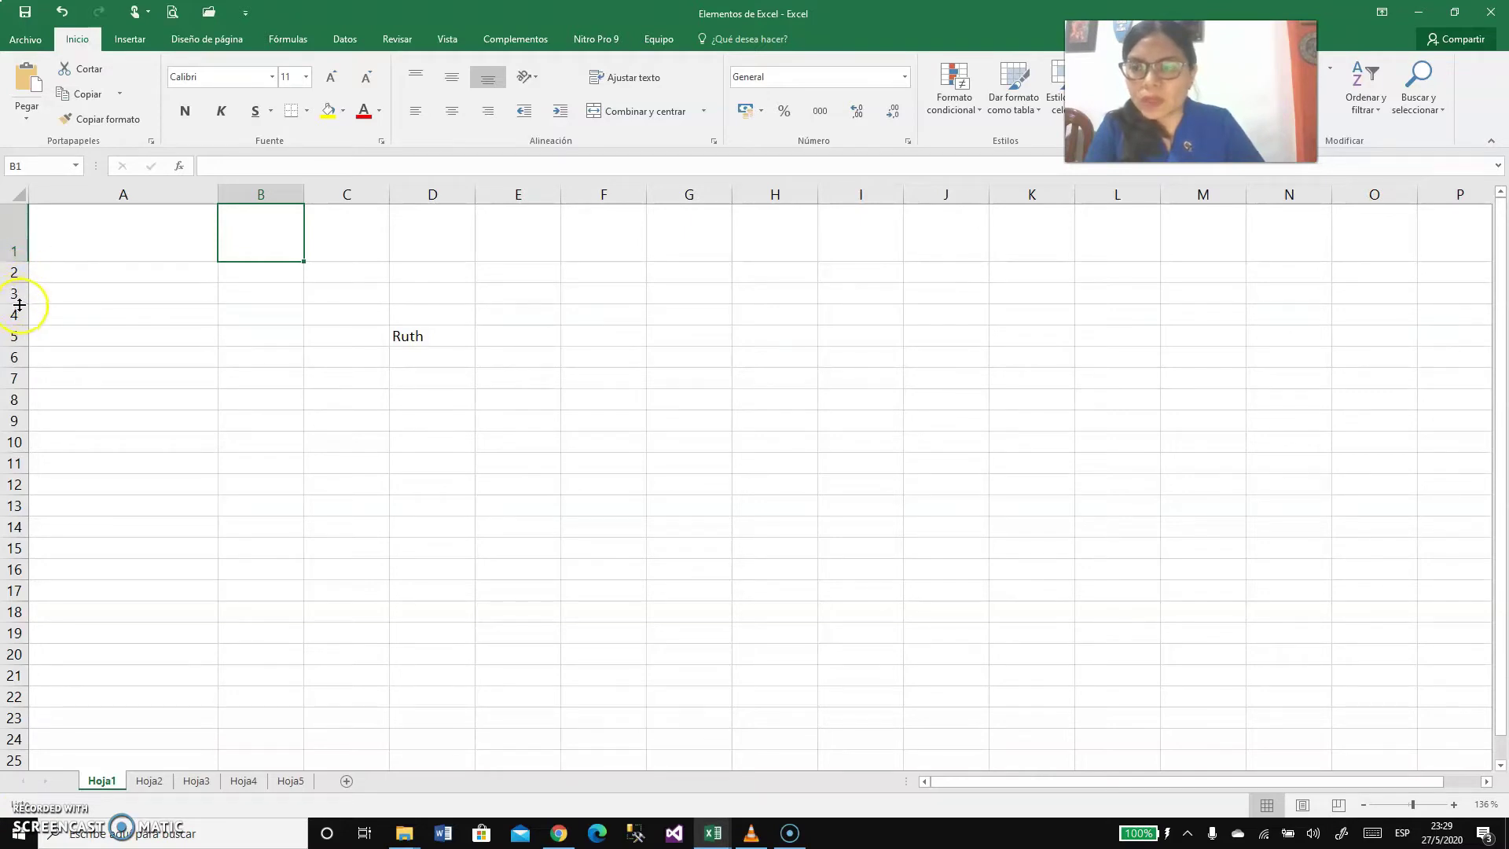
left_click_drag(20, 305, 21, 348)
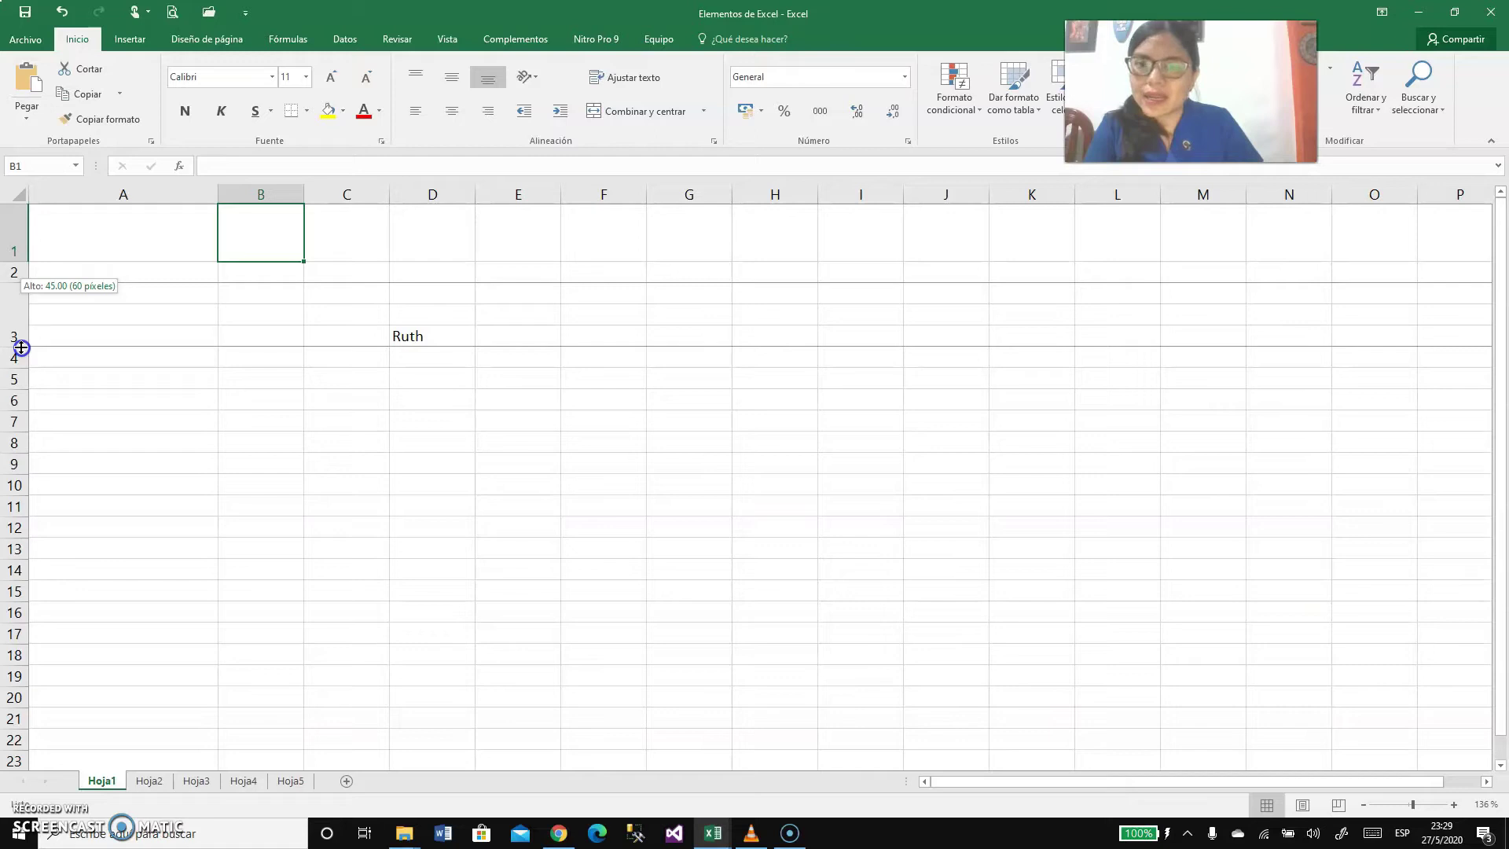
left_click_drag(21, 348, 20, 346)
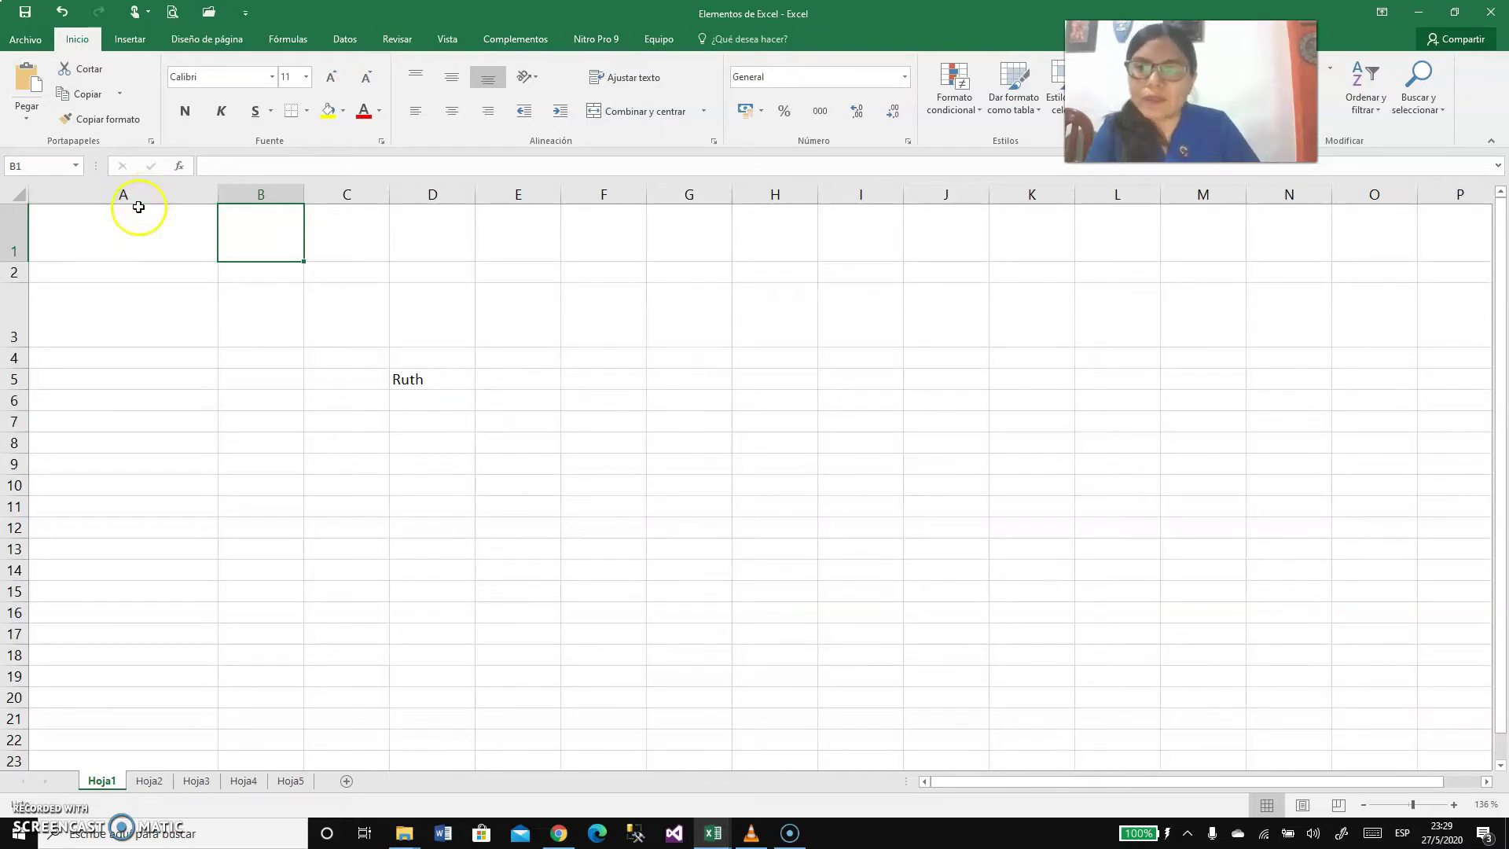
Step: Select columns A through G and set their column width to 30
left_click(178, 185)
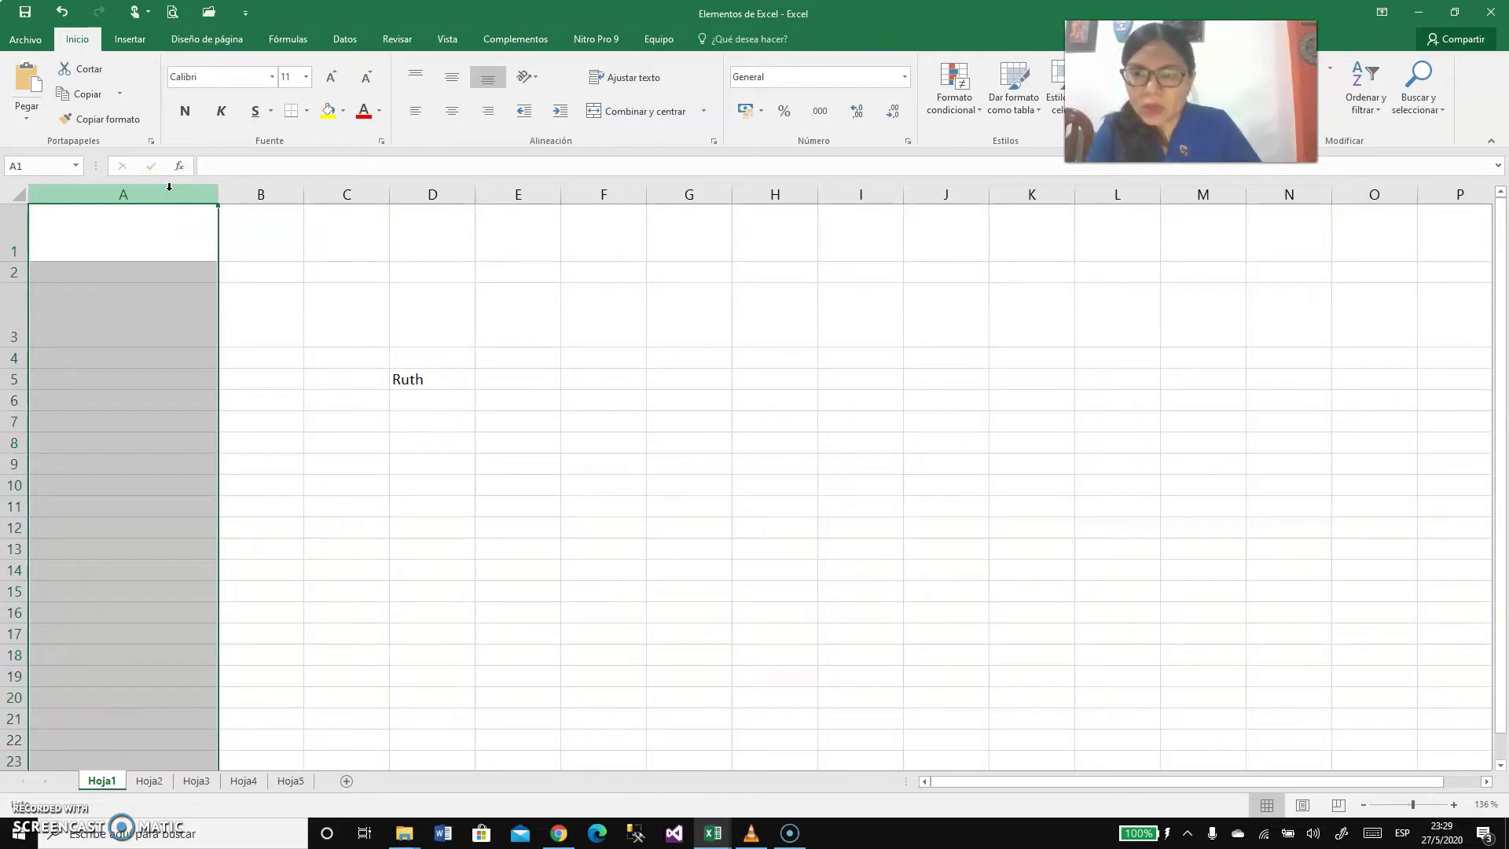
left_click_drag(169, 186, 520, 195)
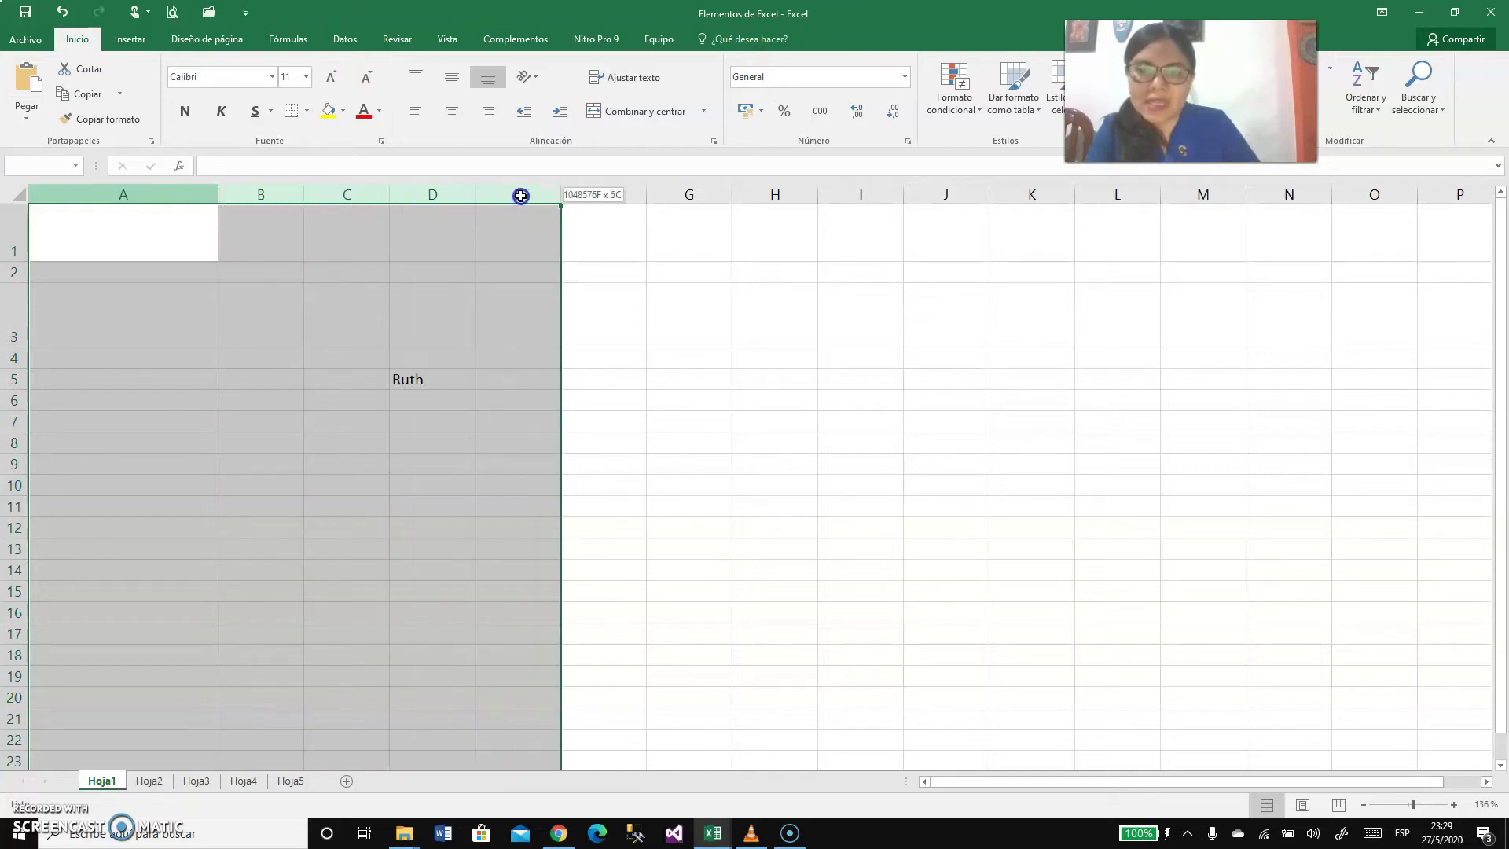
left_click_drag(522, 195, 684, 194)
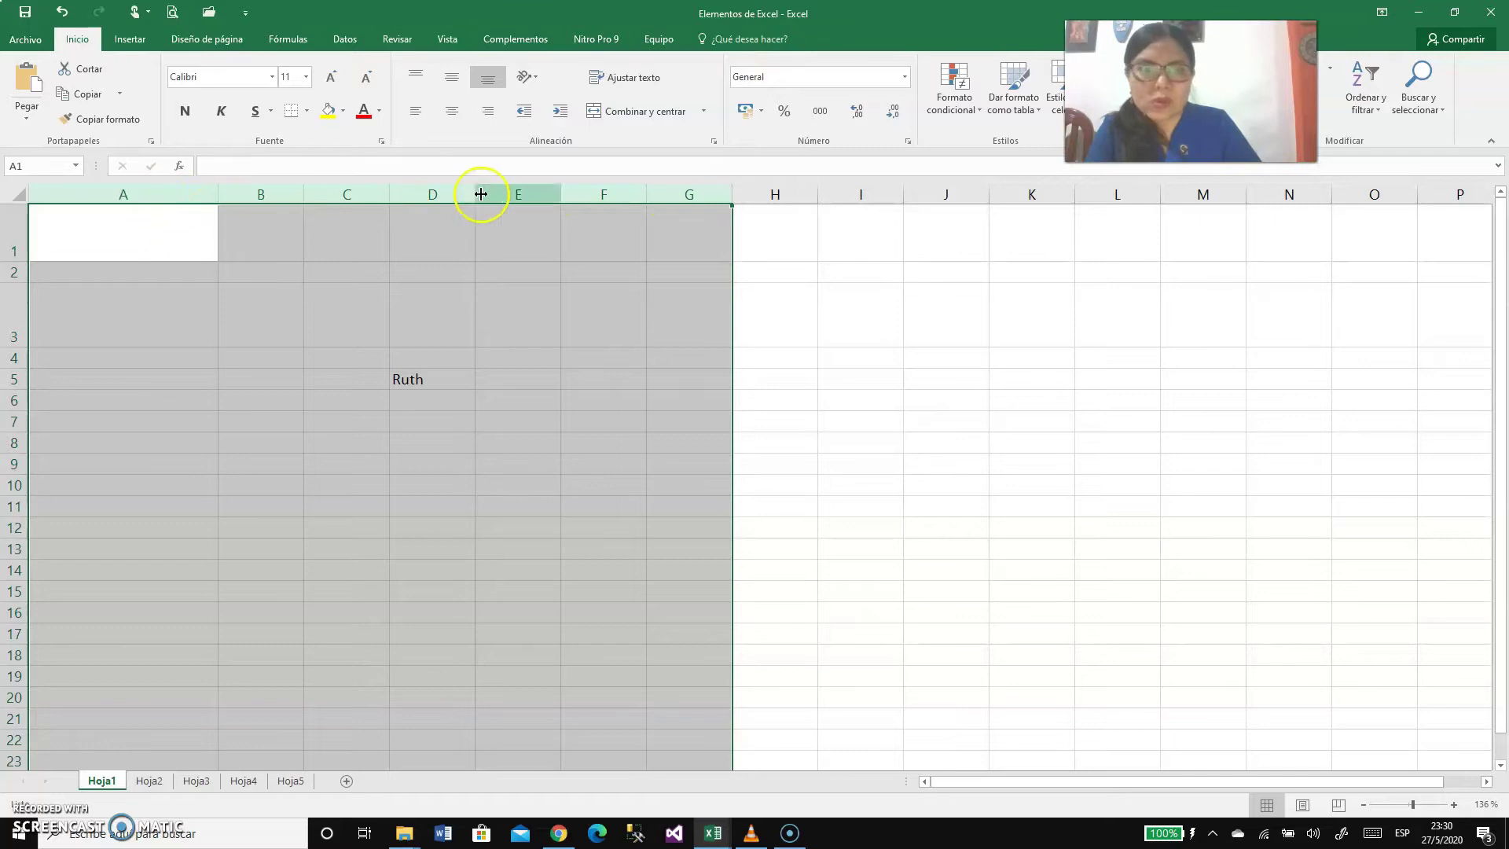
right_click(676, 196)
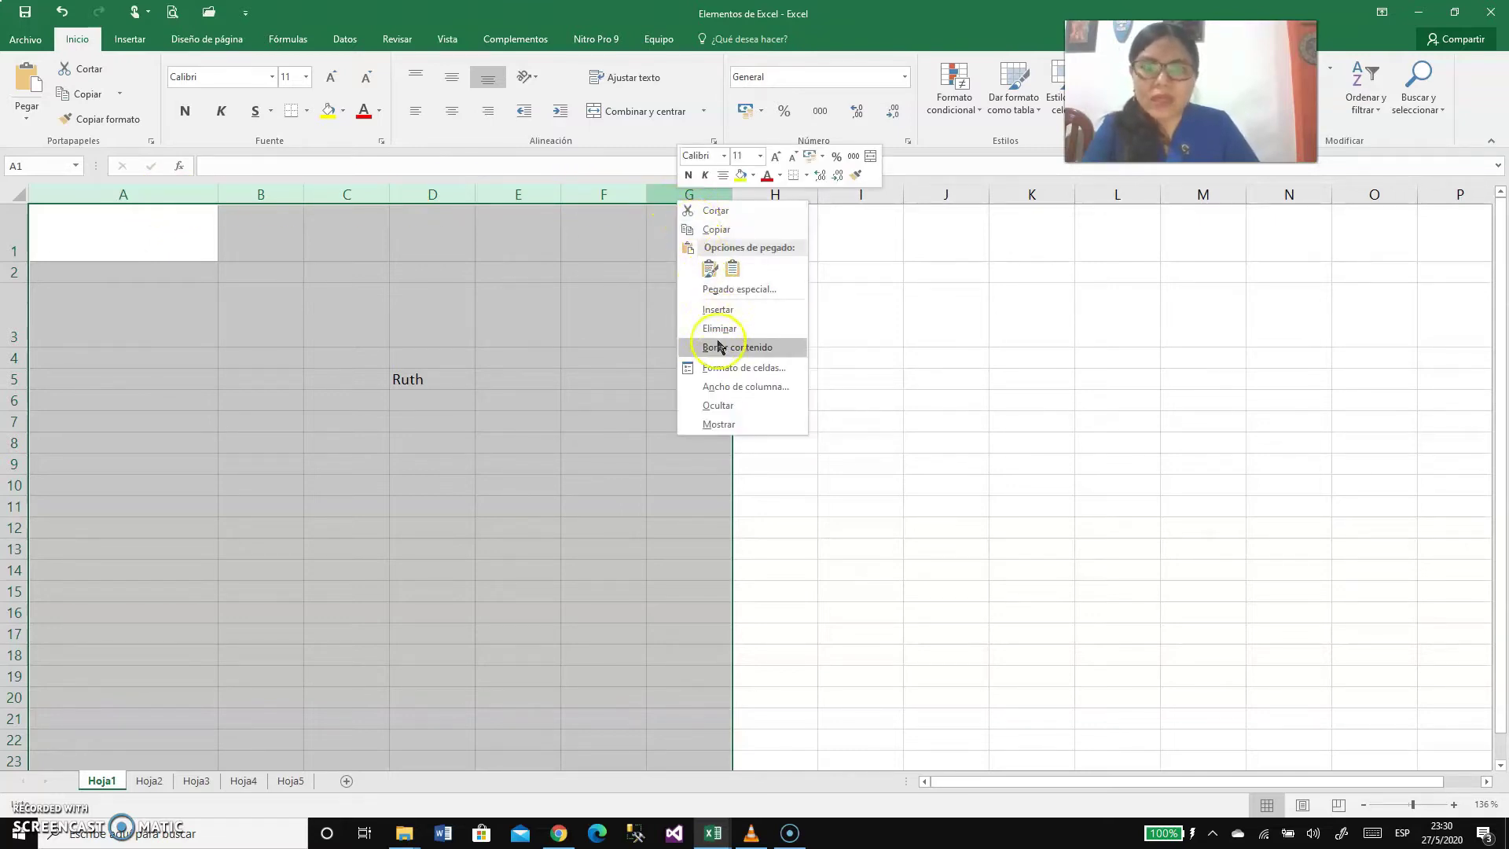
left_click(729, 388)
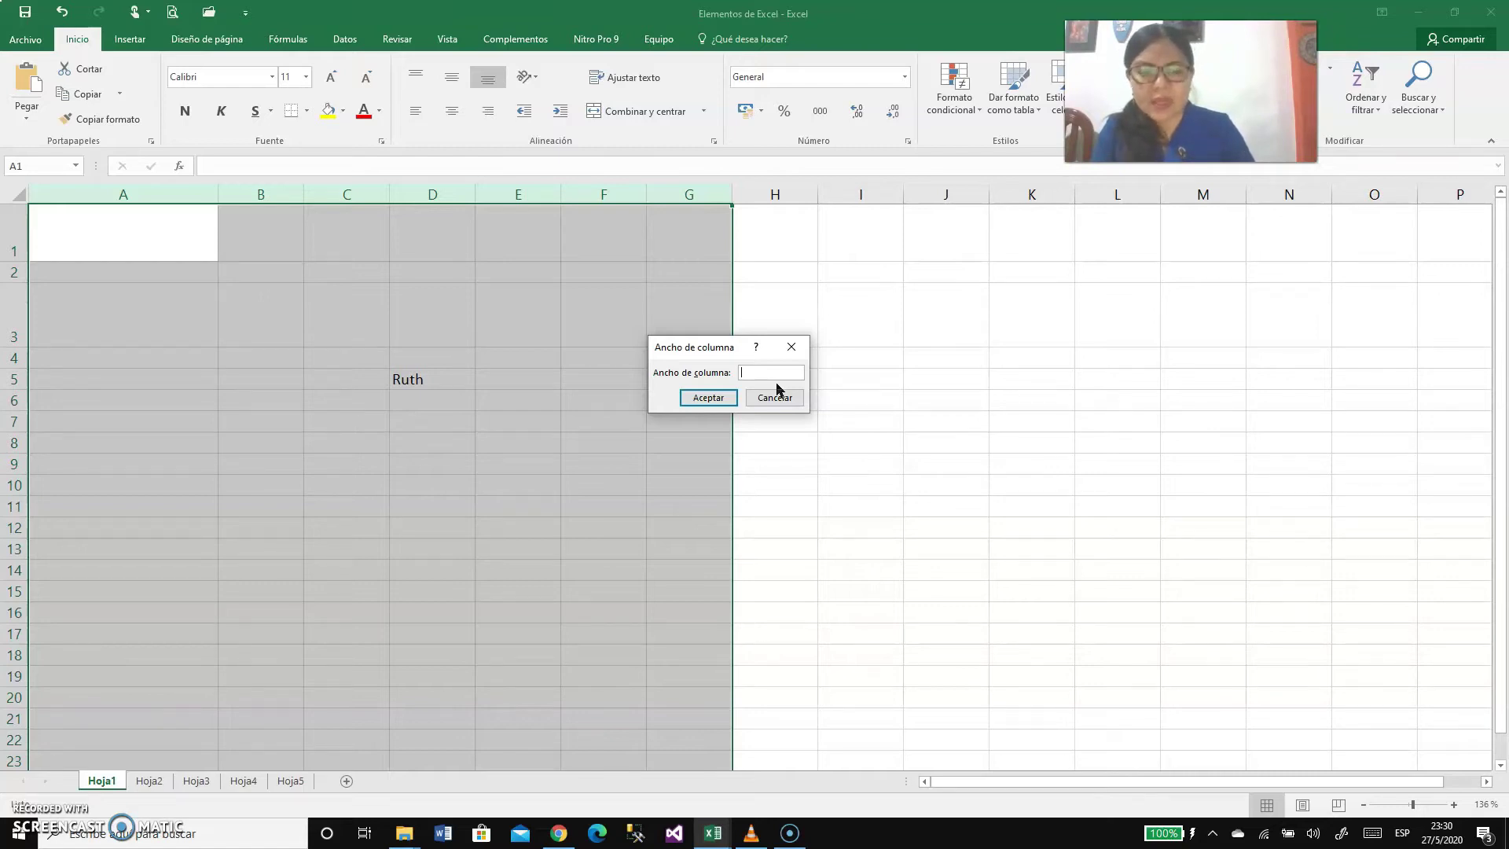
left_click(719, 397)
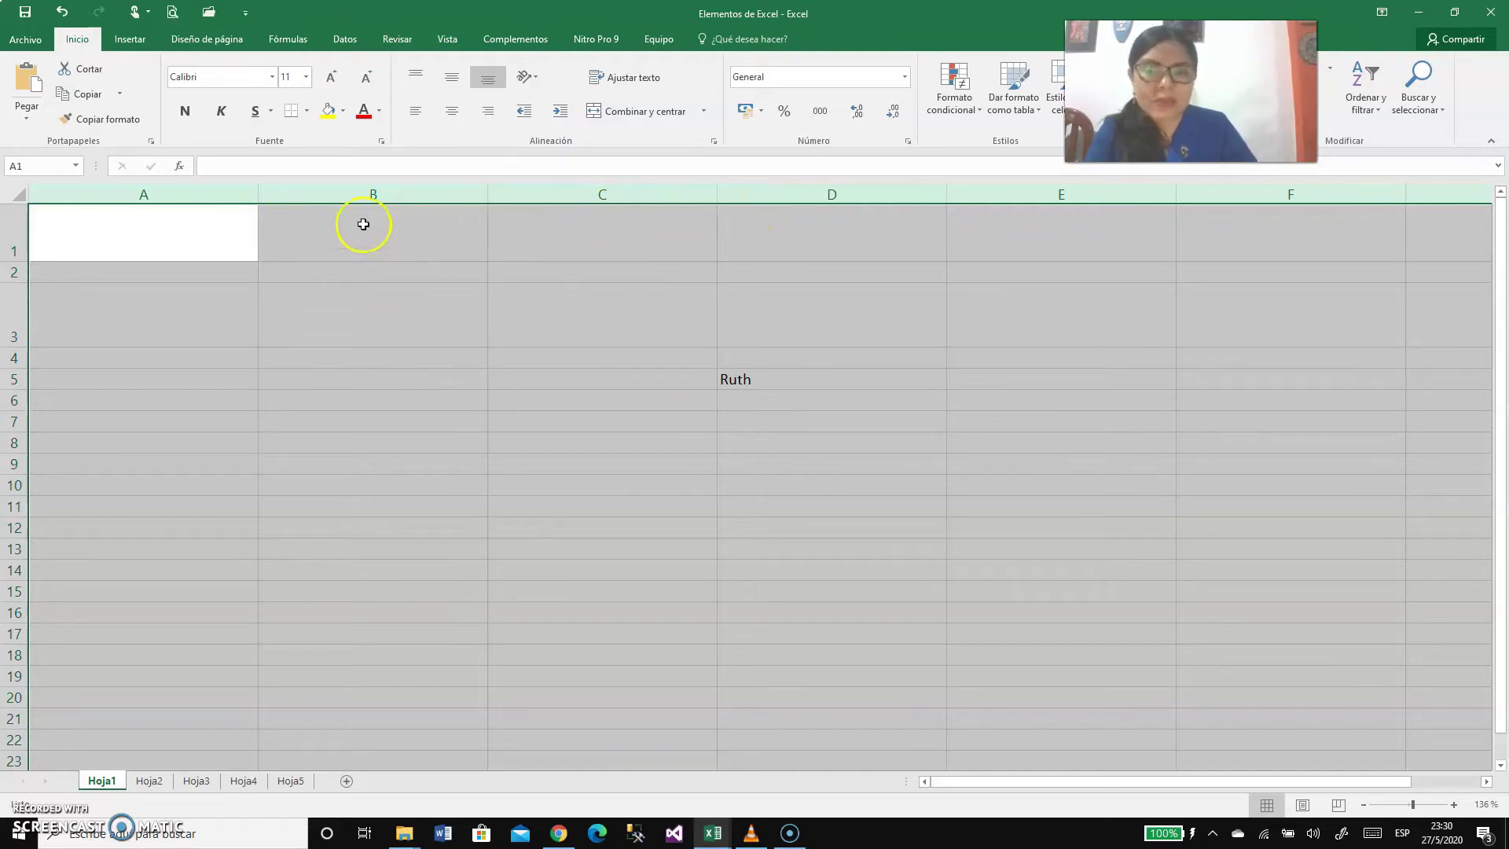
Step: Set the column width of the selected columns A to G to 20
left_click(376, 193)
right_click(377, 195)
left_click(443, 386)
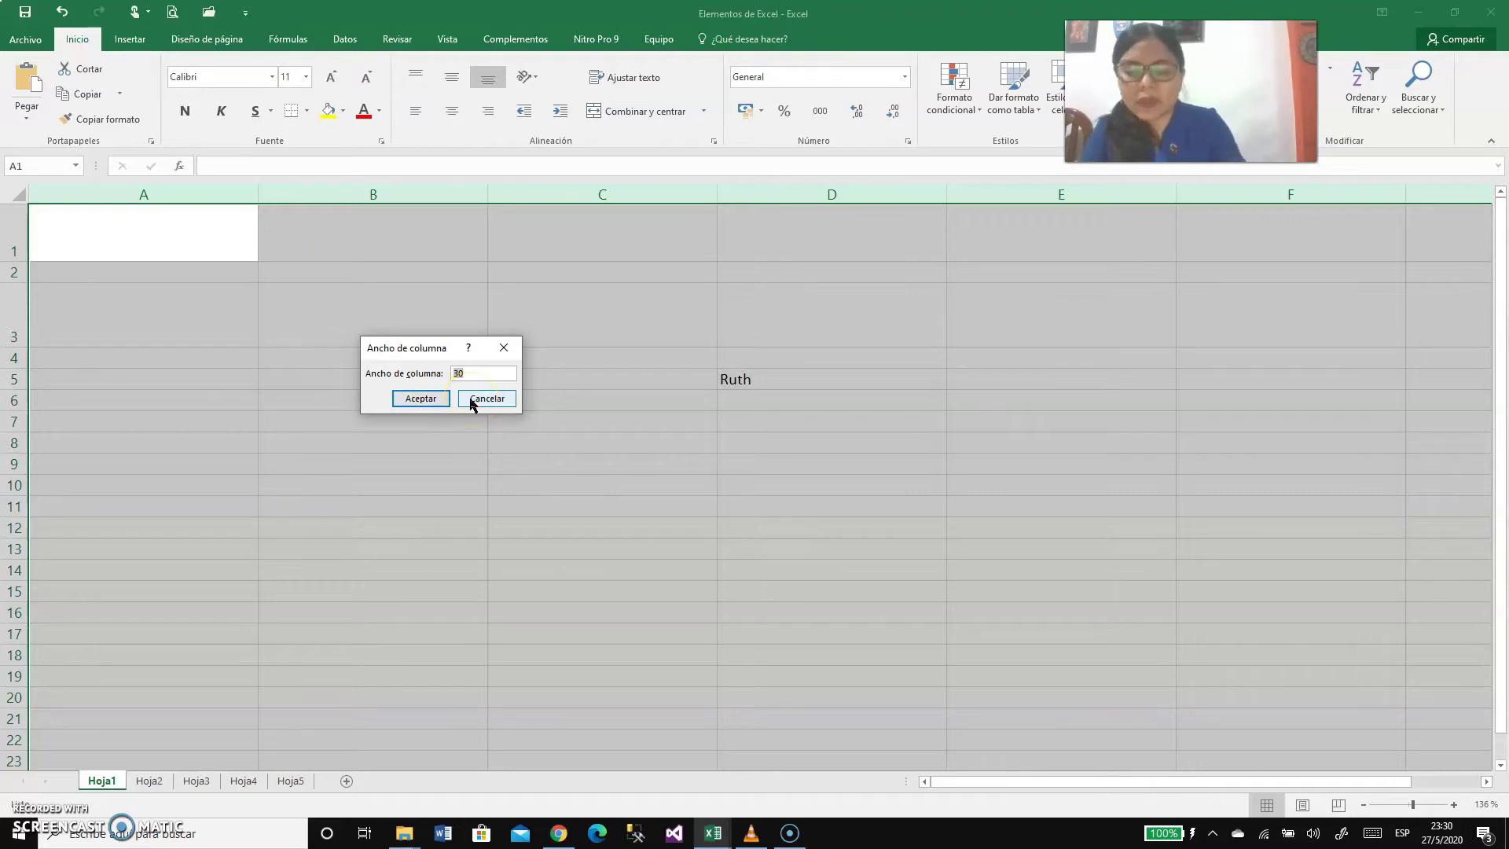
type("20")
left_click(437, 402)
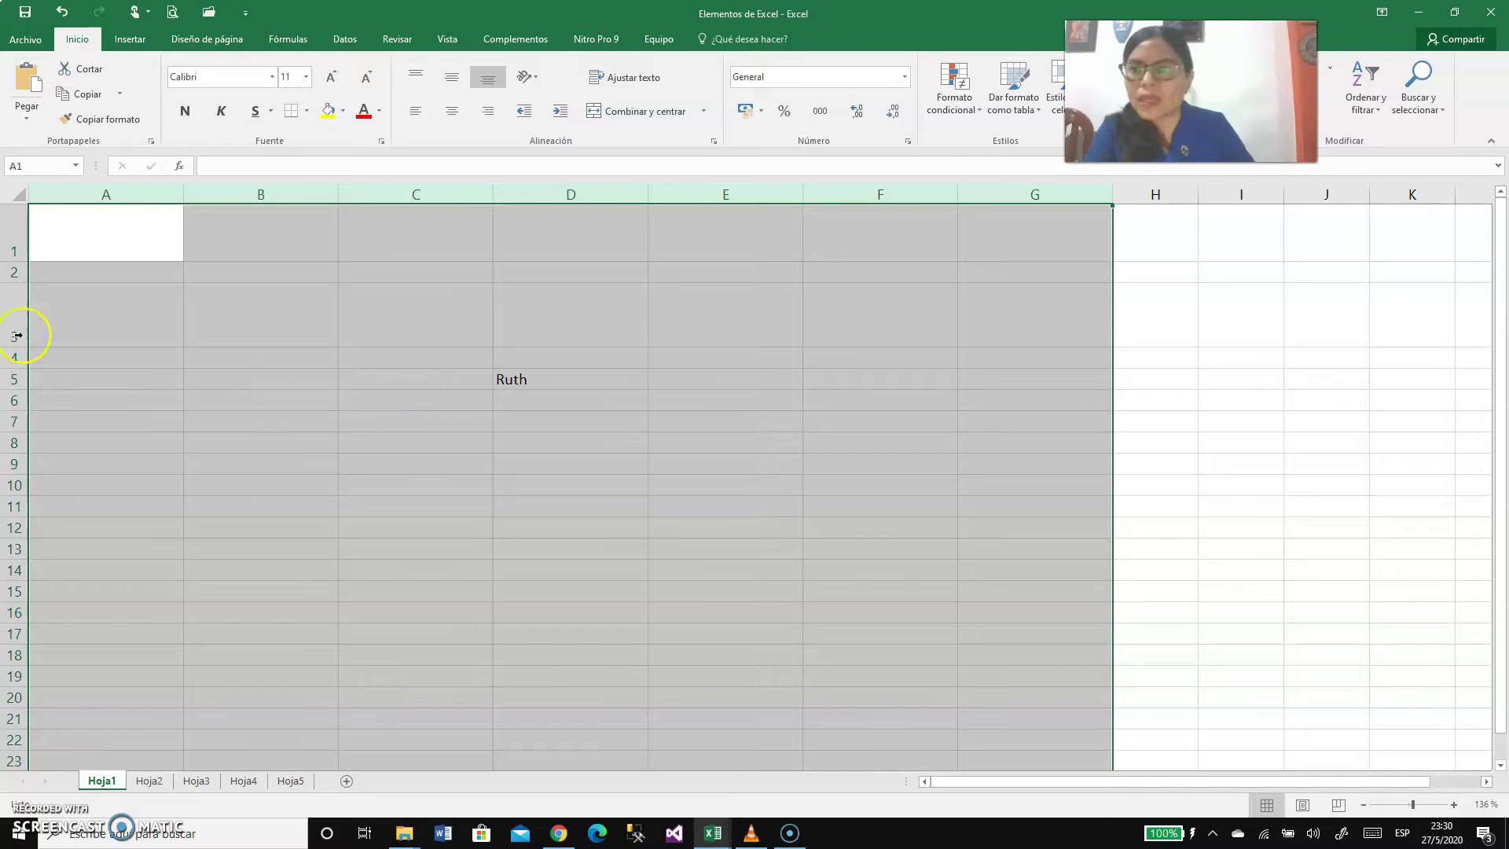
Step: Select rows 1 through 20 and set their row height to 30
left_click(47, 302)
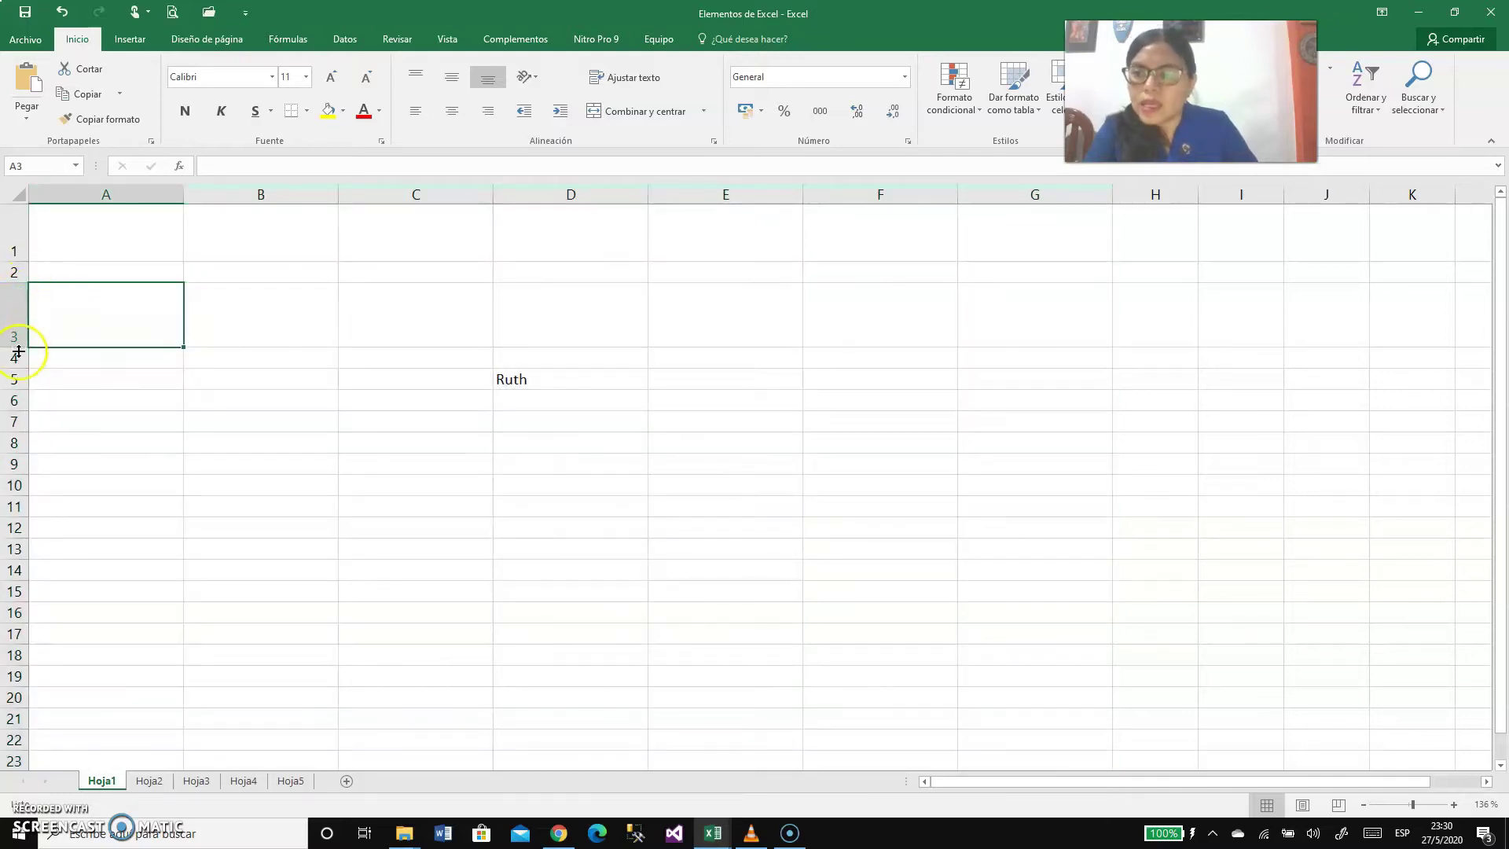
left_click(10, 251)
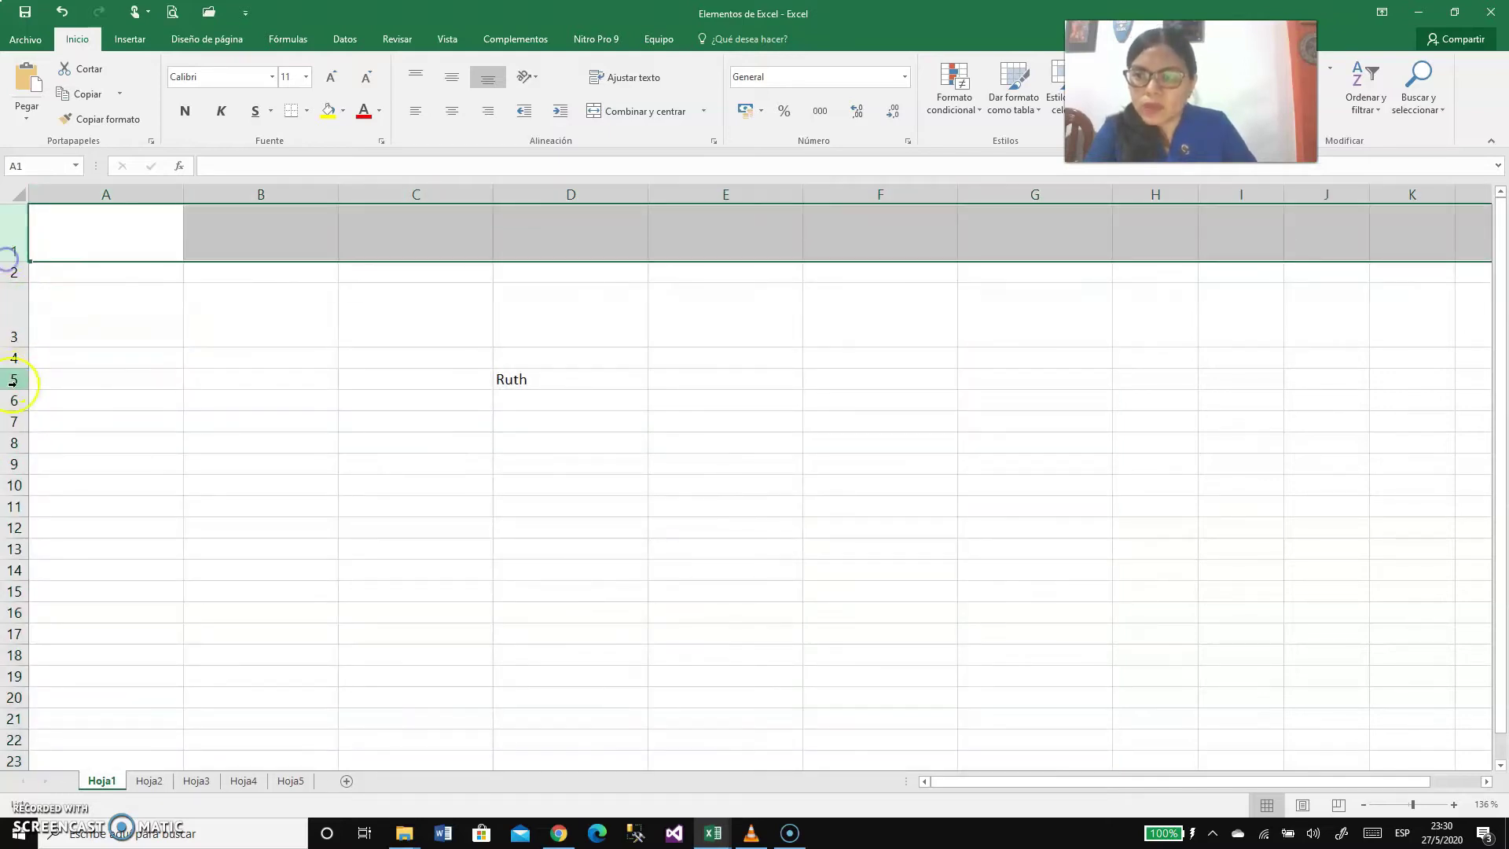
left_click_drag(19, 387, 19, 388)
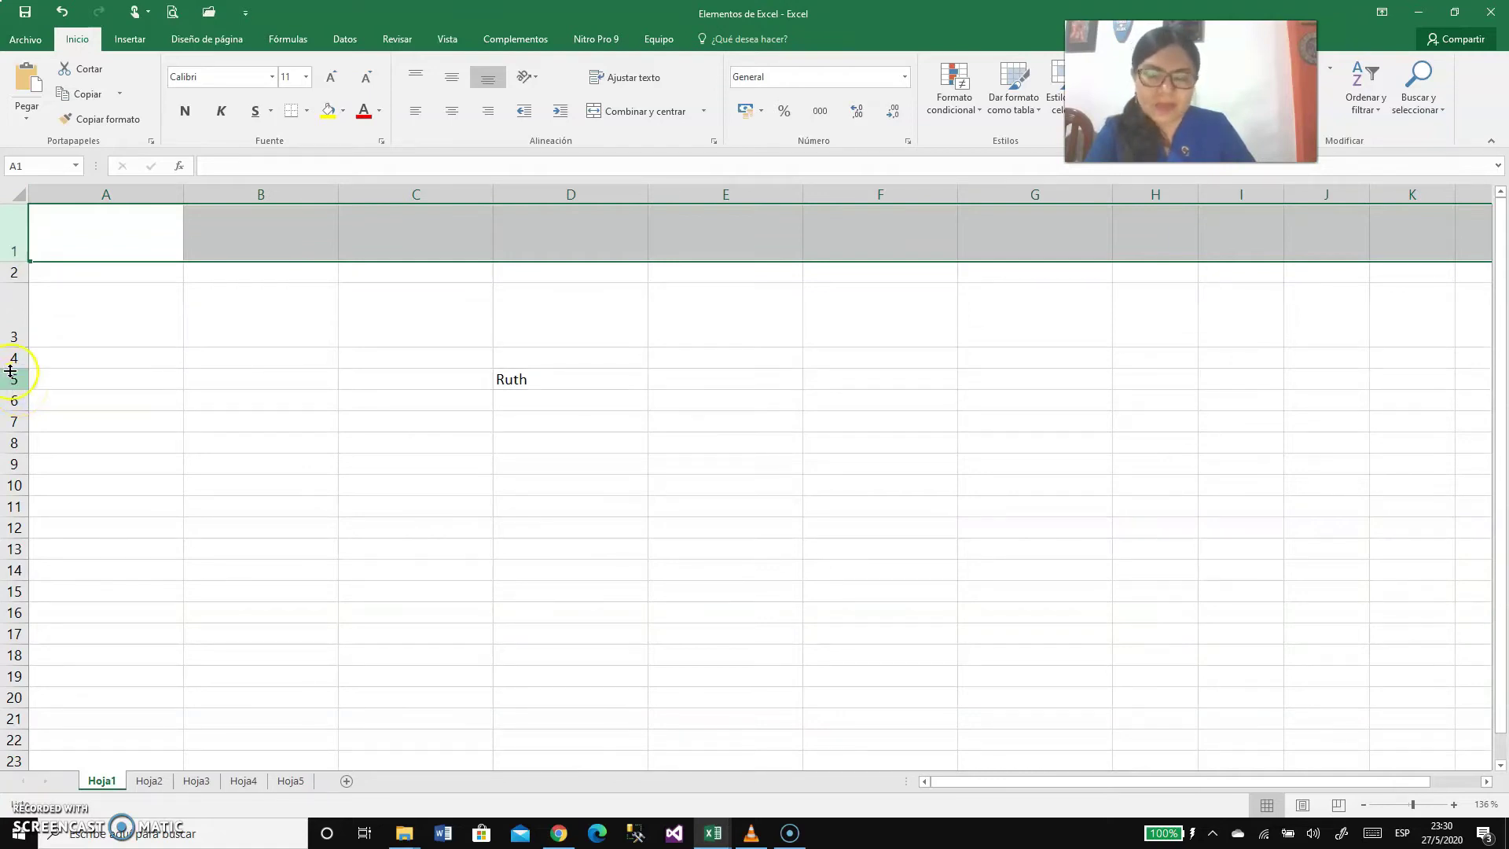
left_click_drag(12, 243, 12, 697)
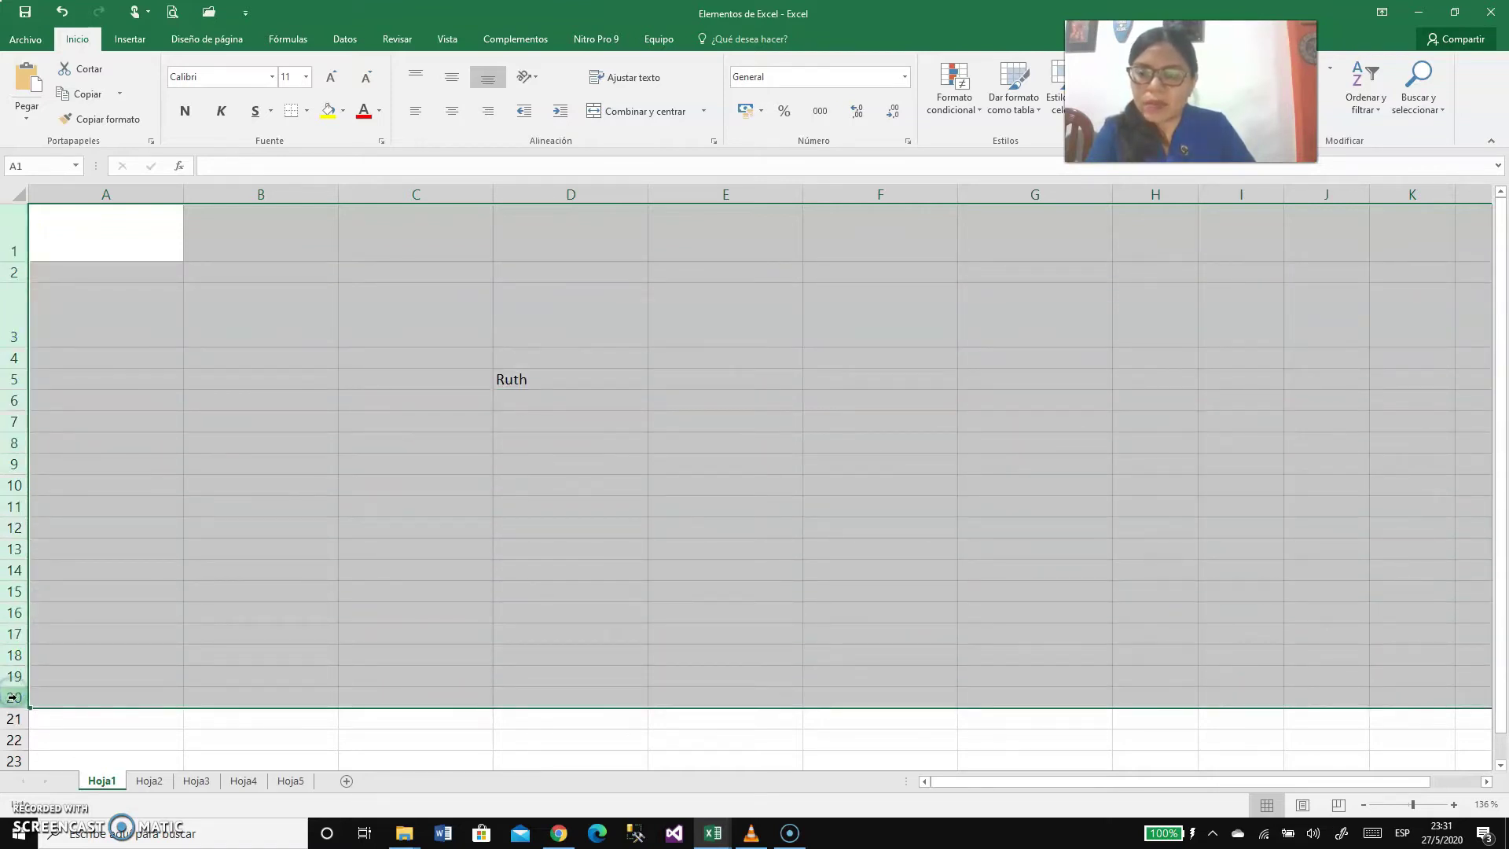
right_click(11, 698)
left_click(67, 651)
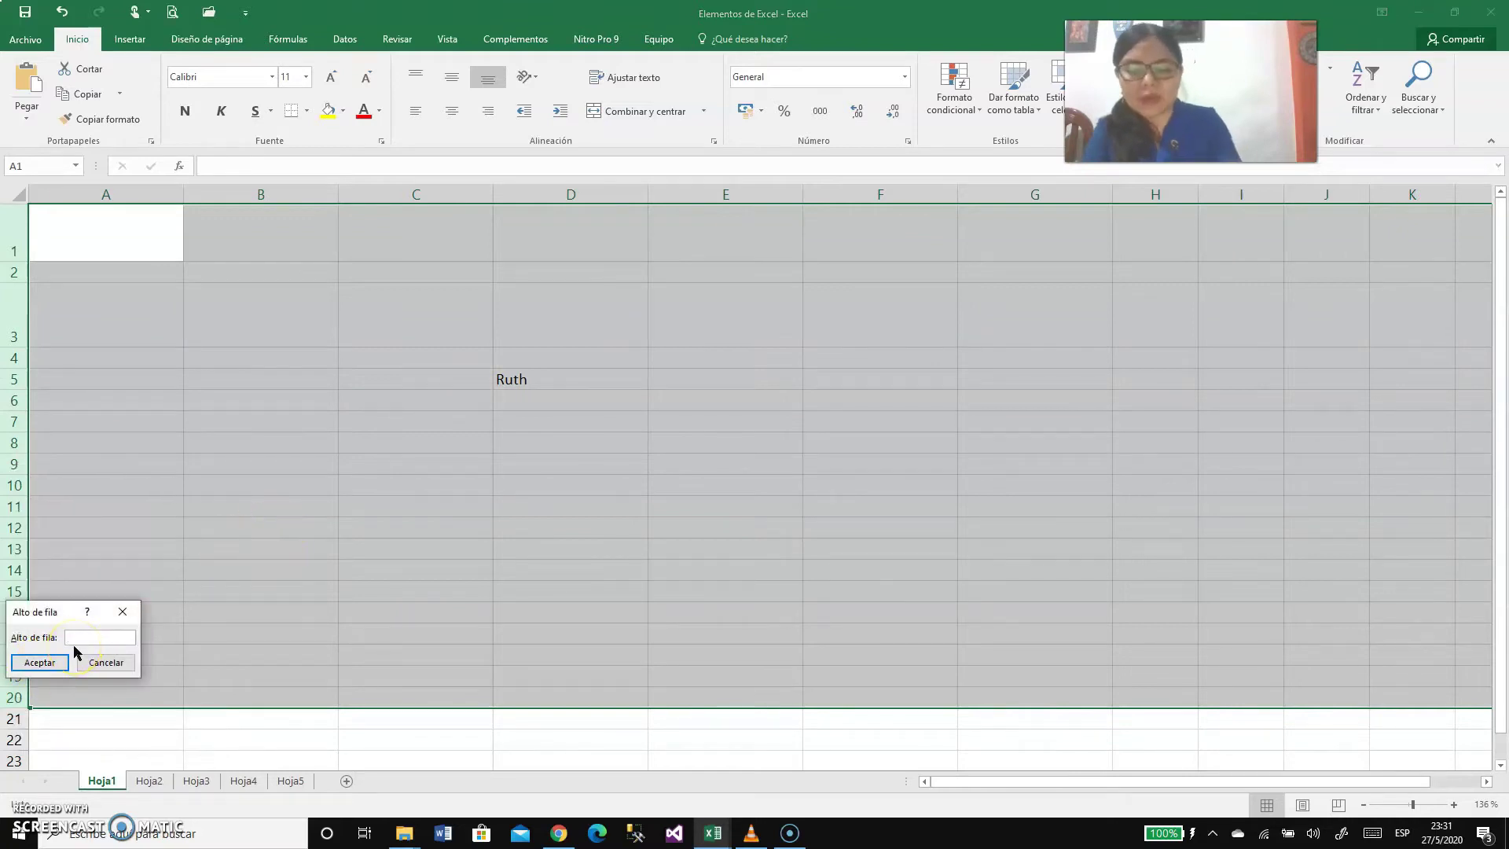
type("30")
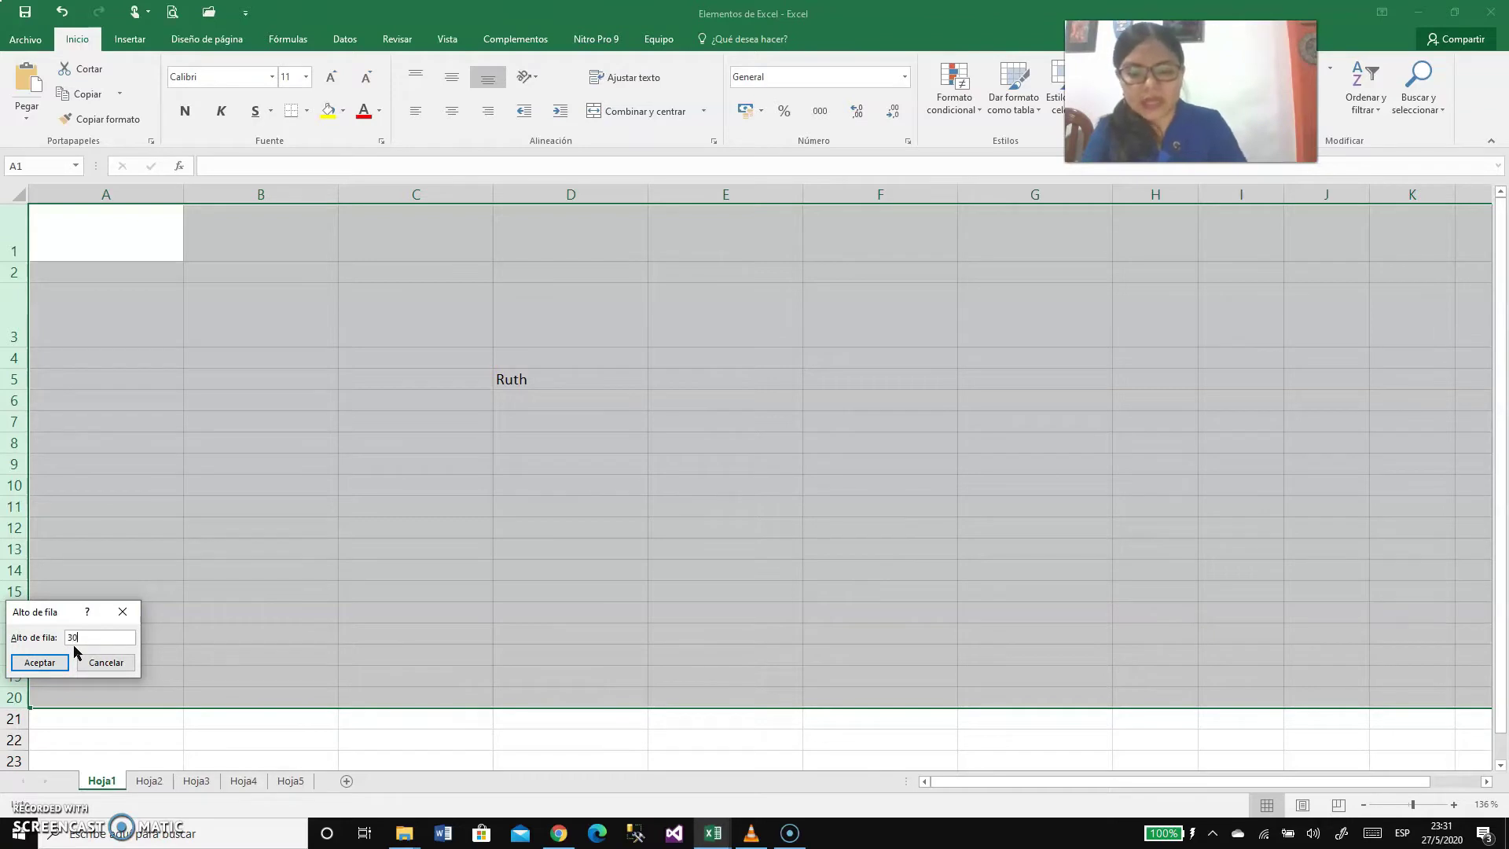
left_click(44, 662)
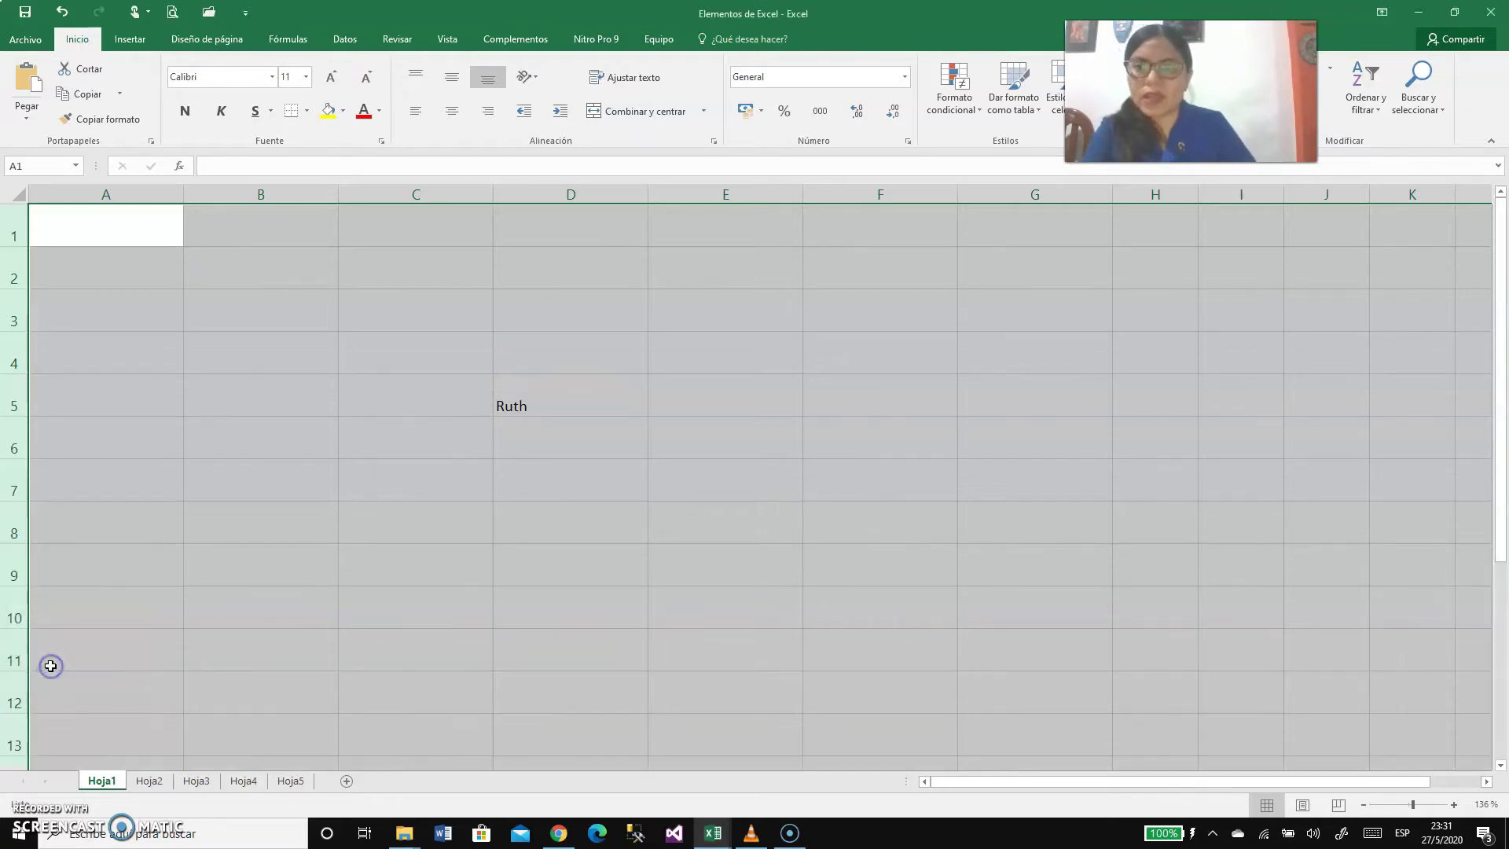
left_click(262, 431)
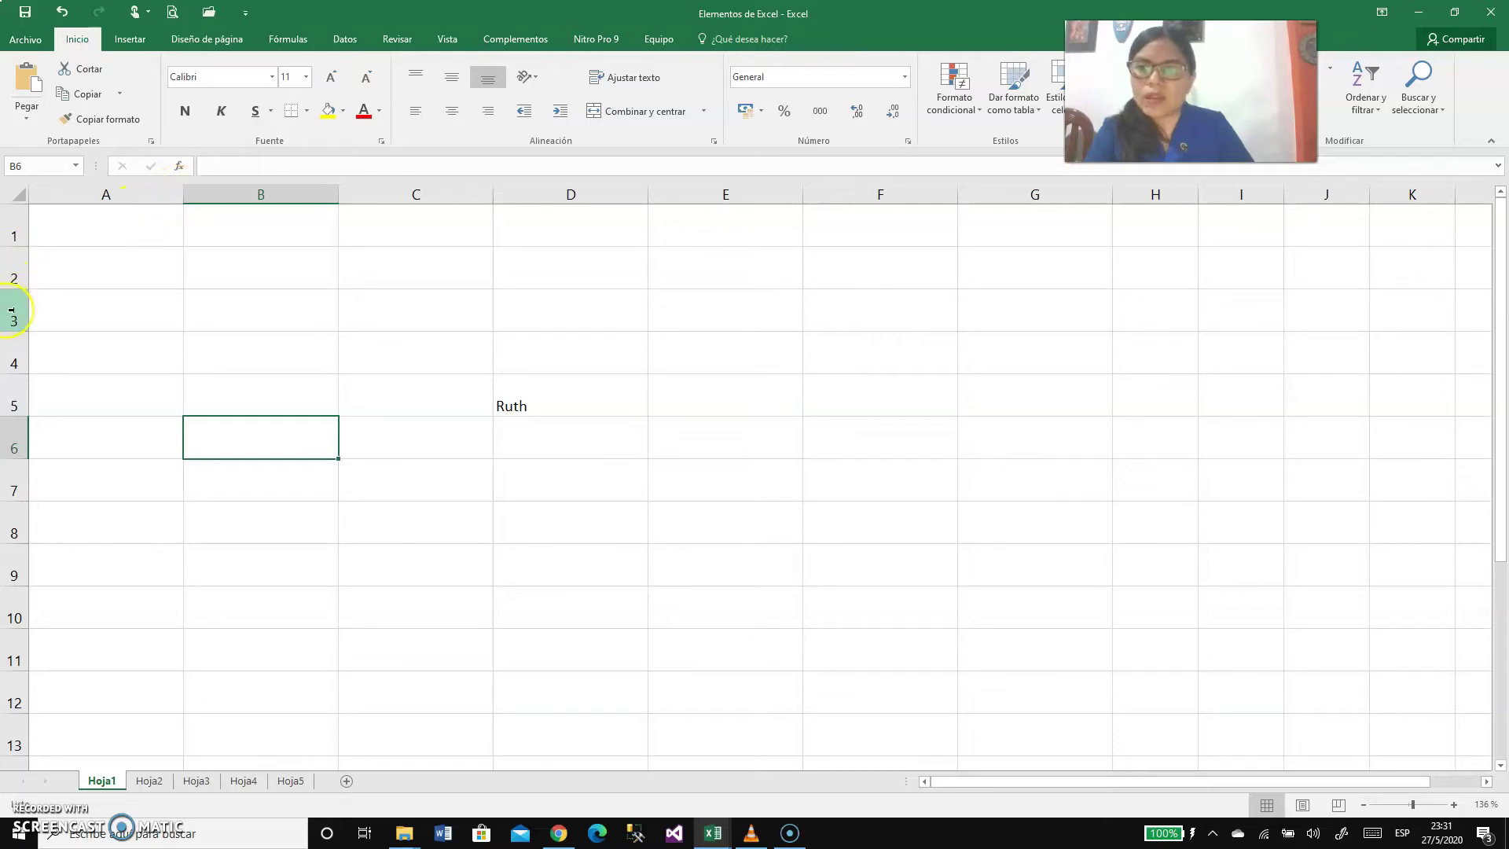
Step: Delete the text in cell D5
left_click(111, 275)
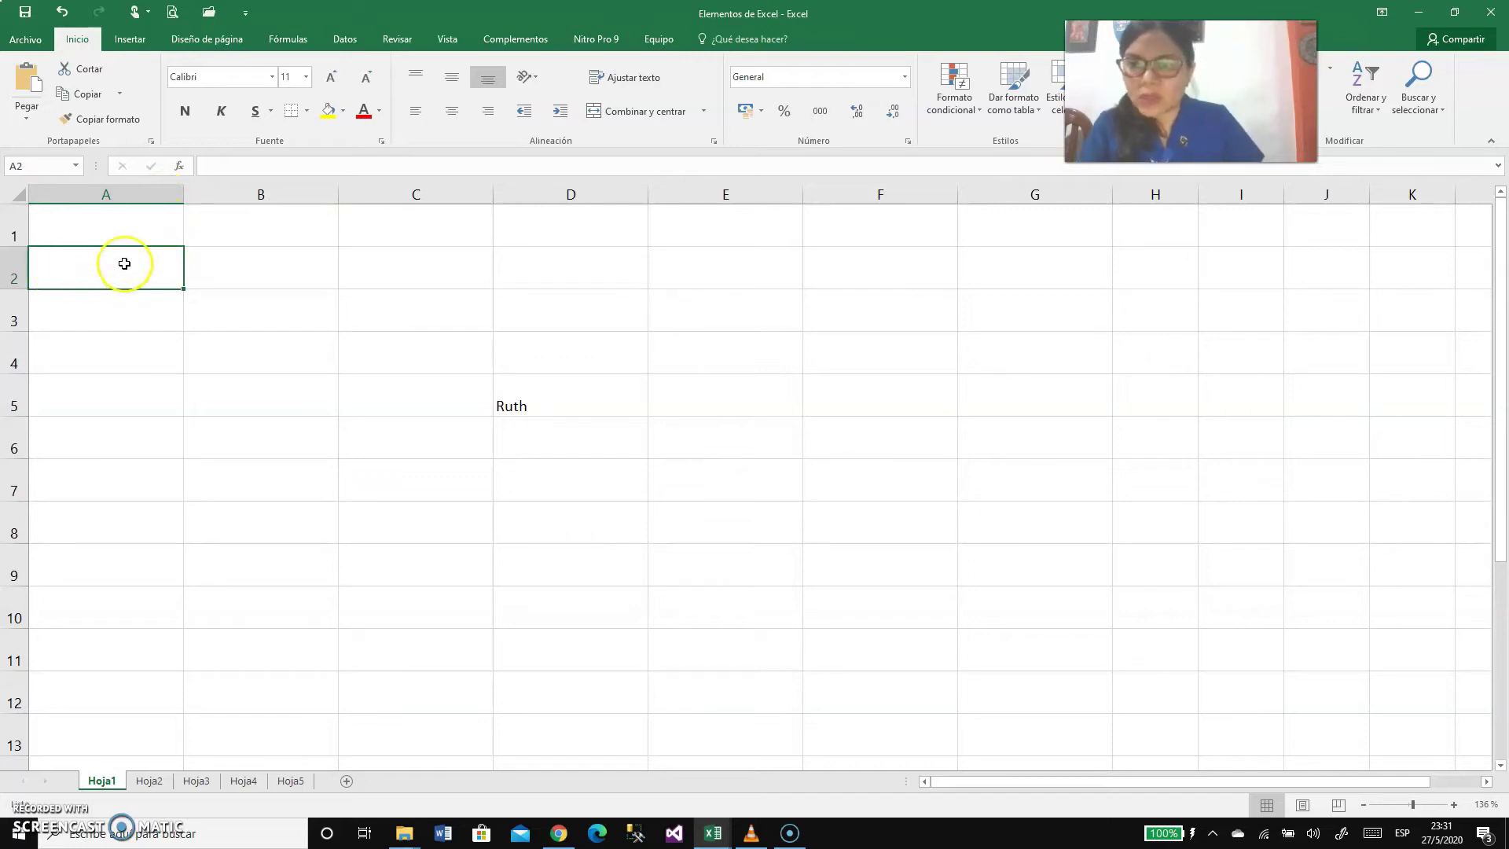
left_click(535, 389)
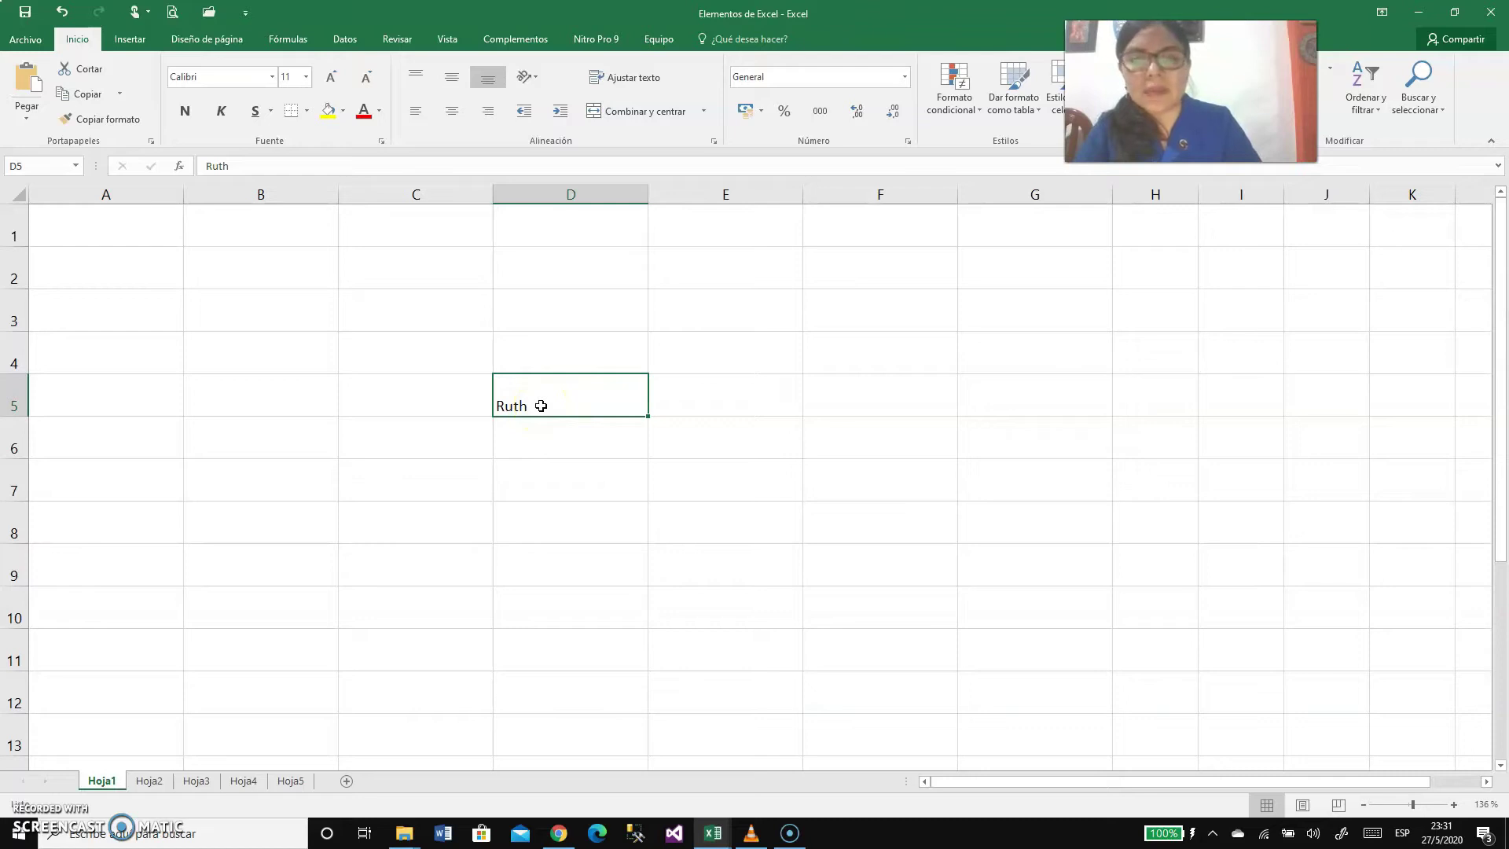
key("BackSpace")
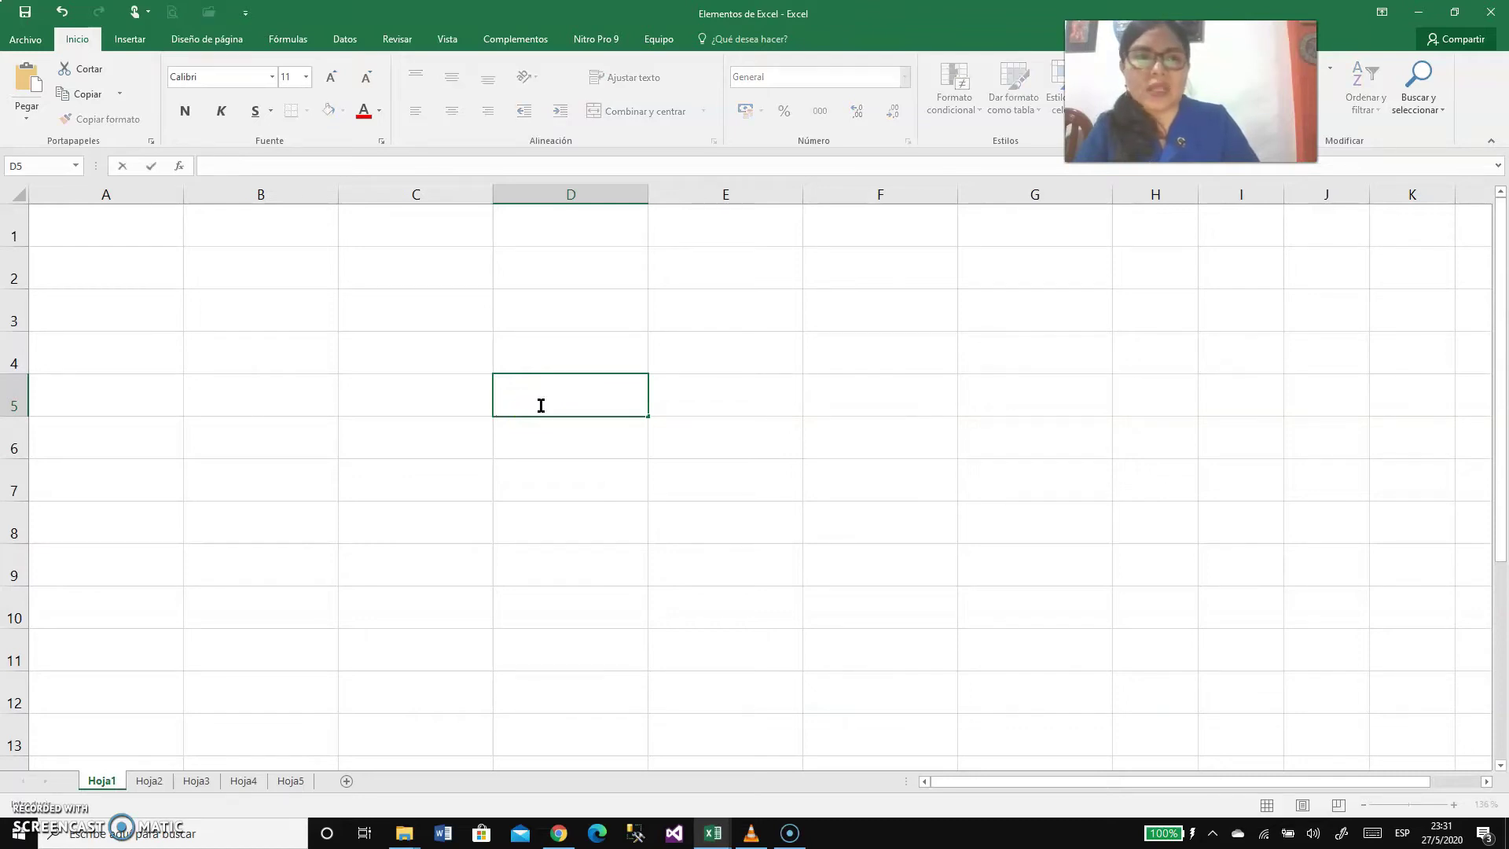
left_click(539, 432)
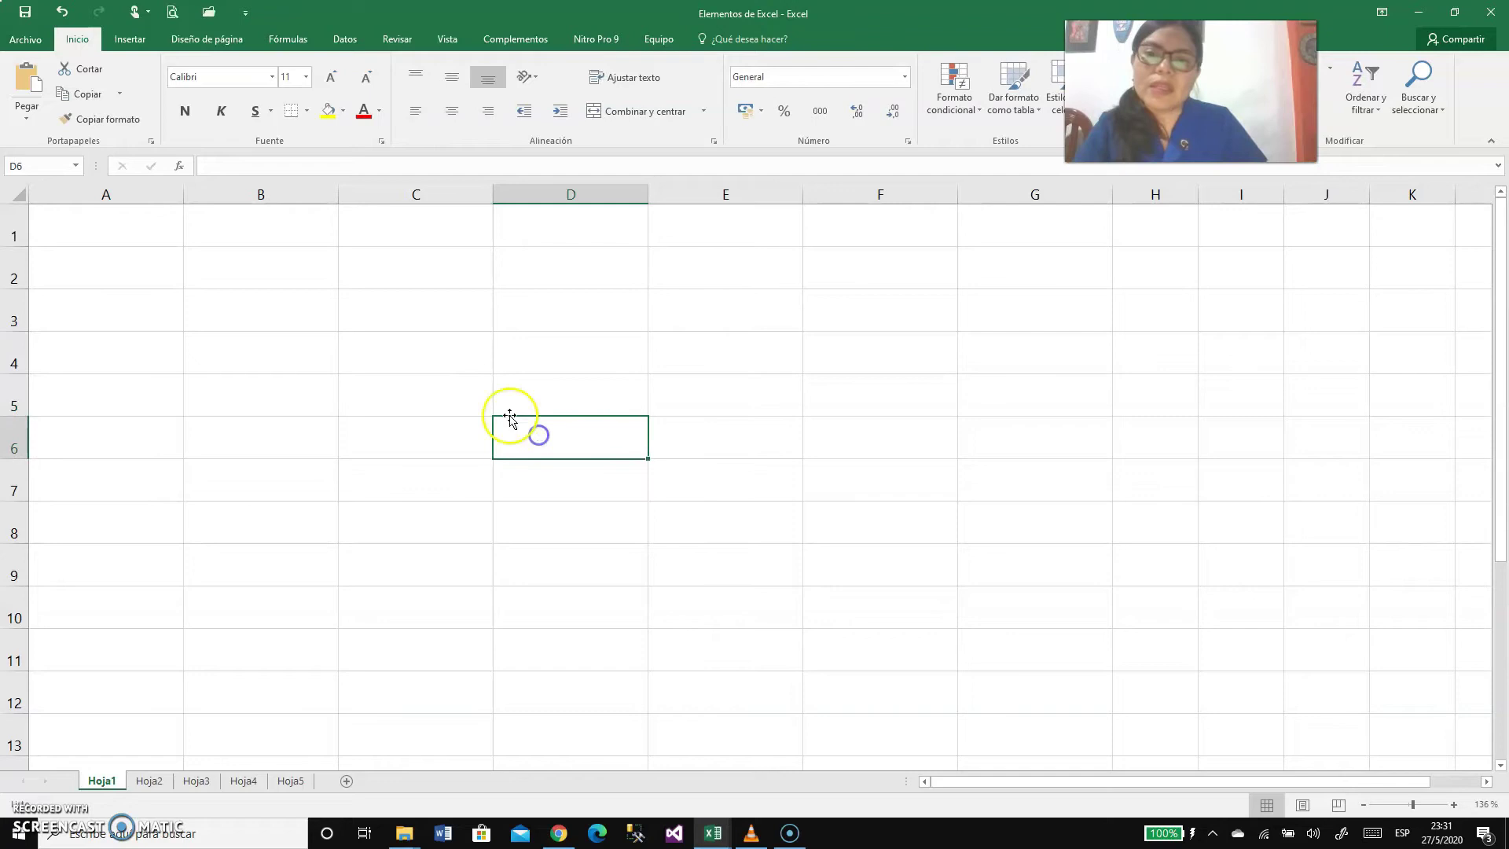
Step: Enter "Enero" in cell A1 and "Febrero" in cell A2
left_click(130, 236)
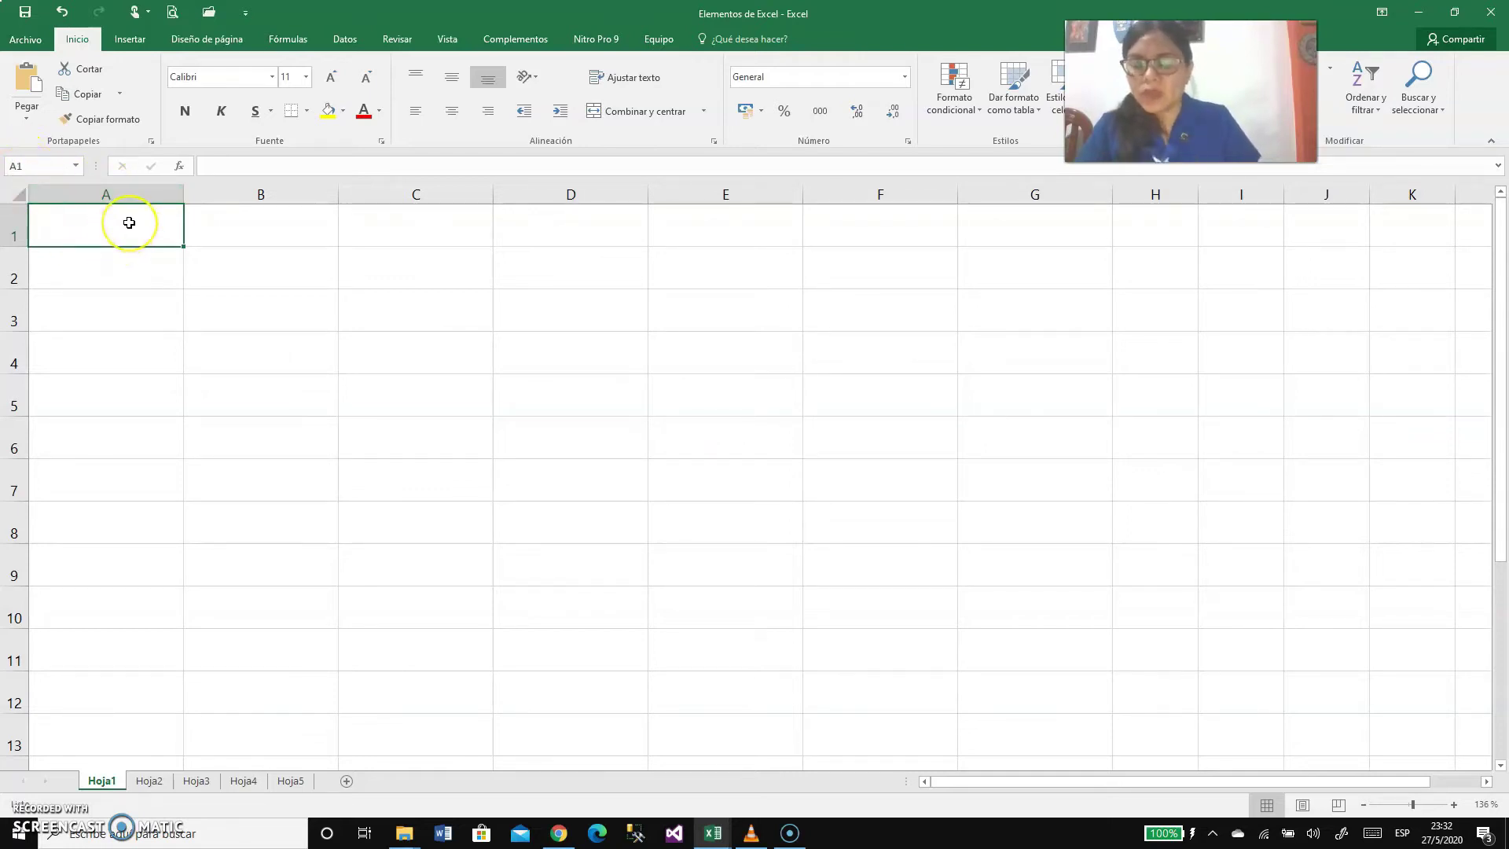
key("Caps_Lock")
type("Enero")
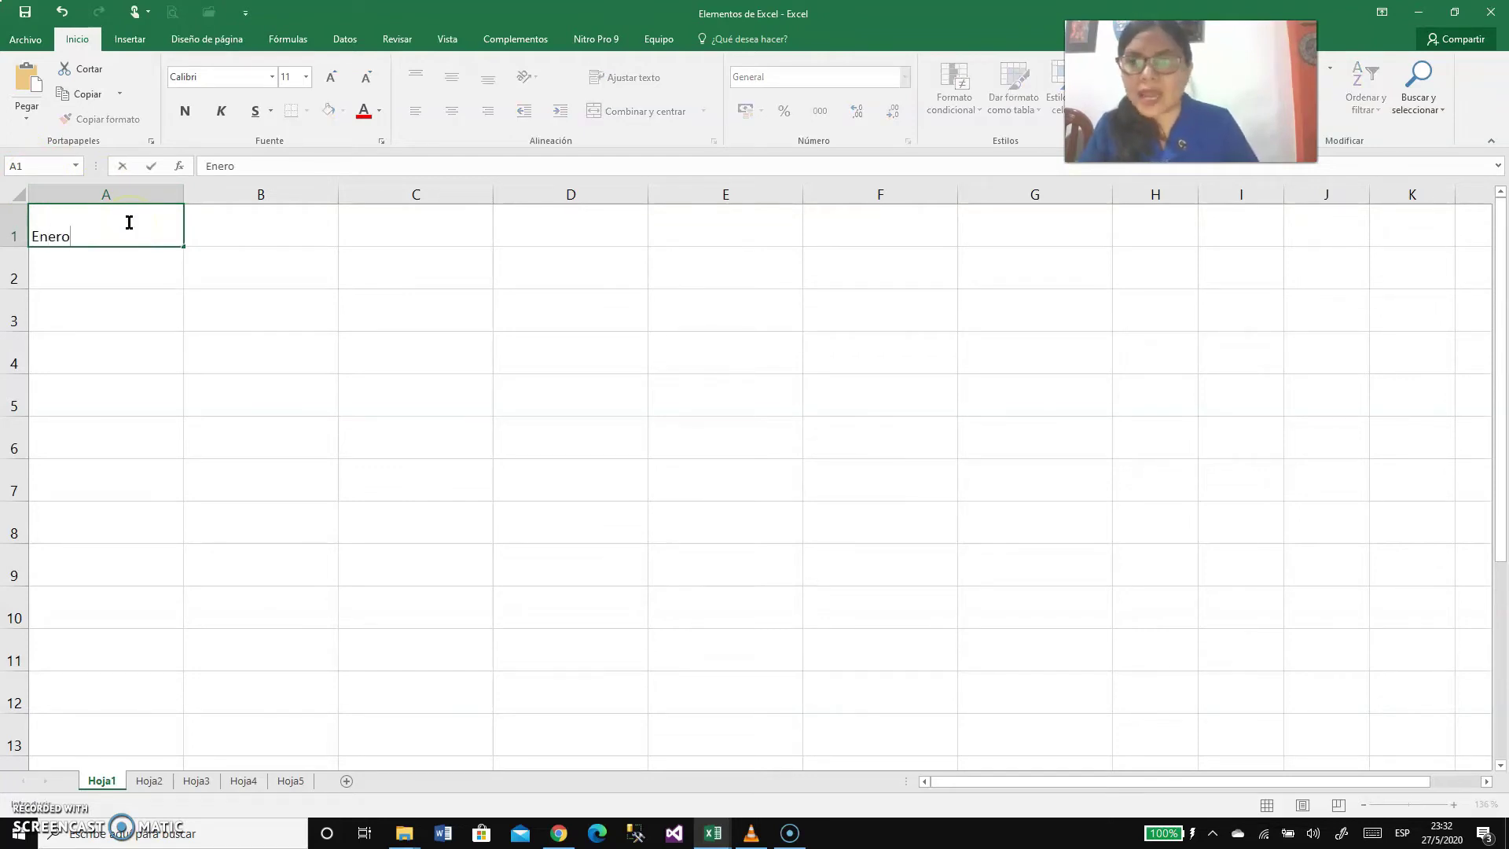
key("Return")
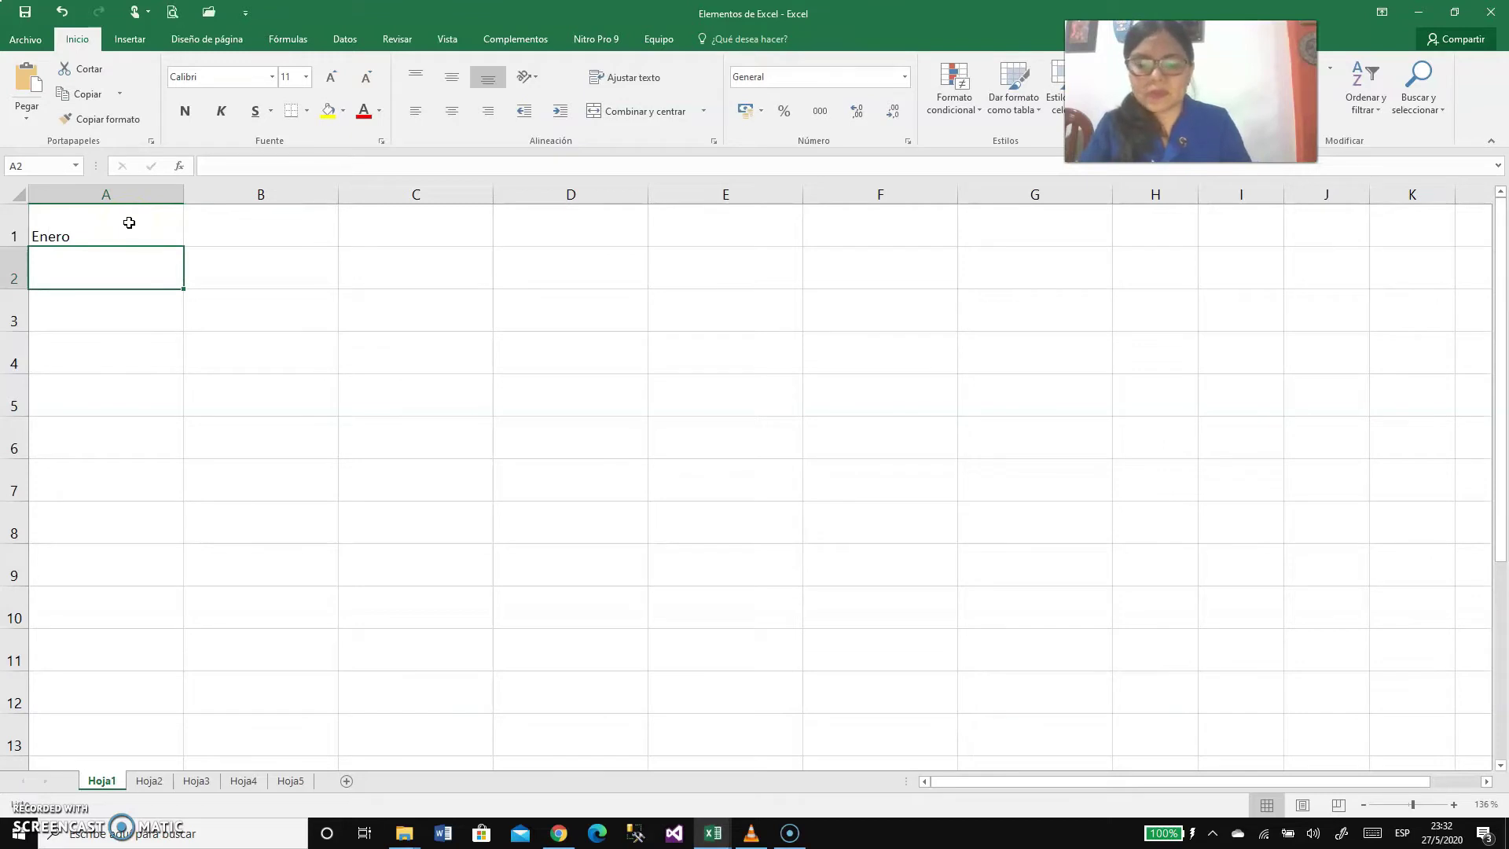
key("Caps_Lock")
type("f")
key("BackSpace")
key("Caps_Lock")
type("Febrero")
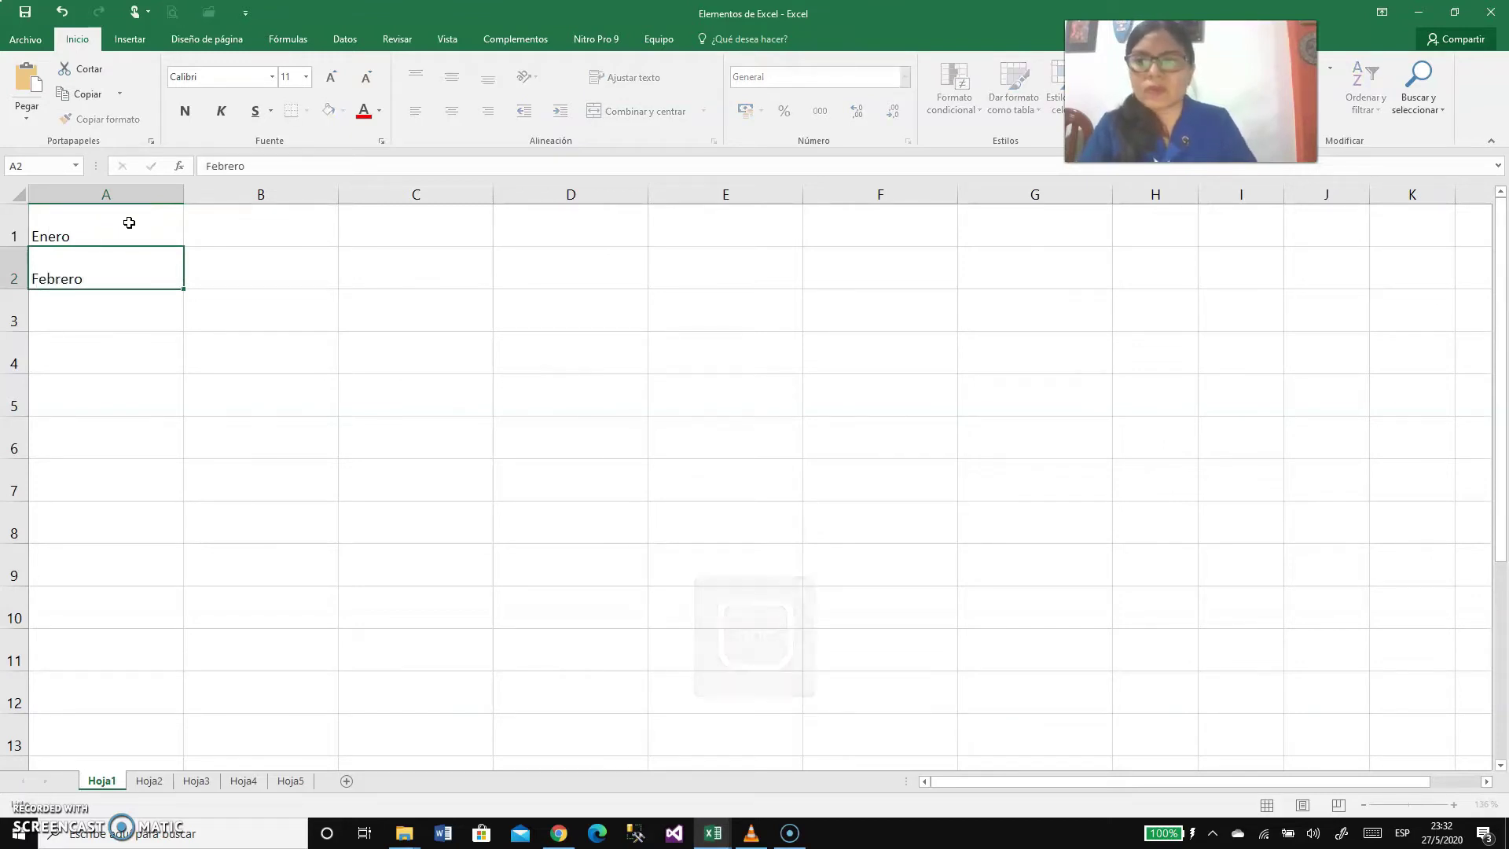
key("Return")
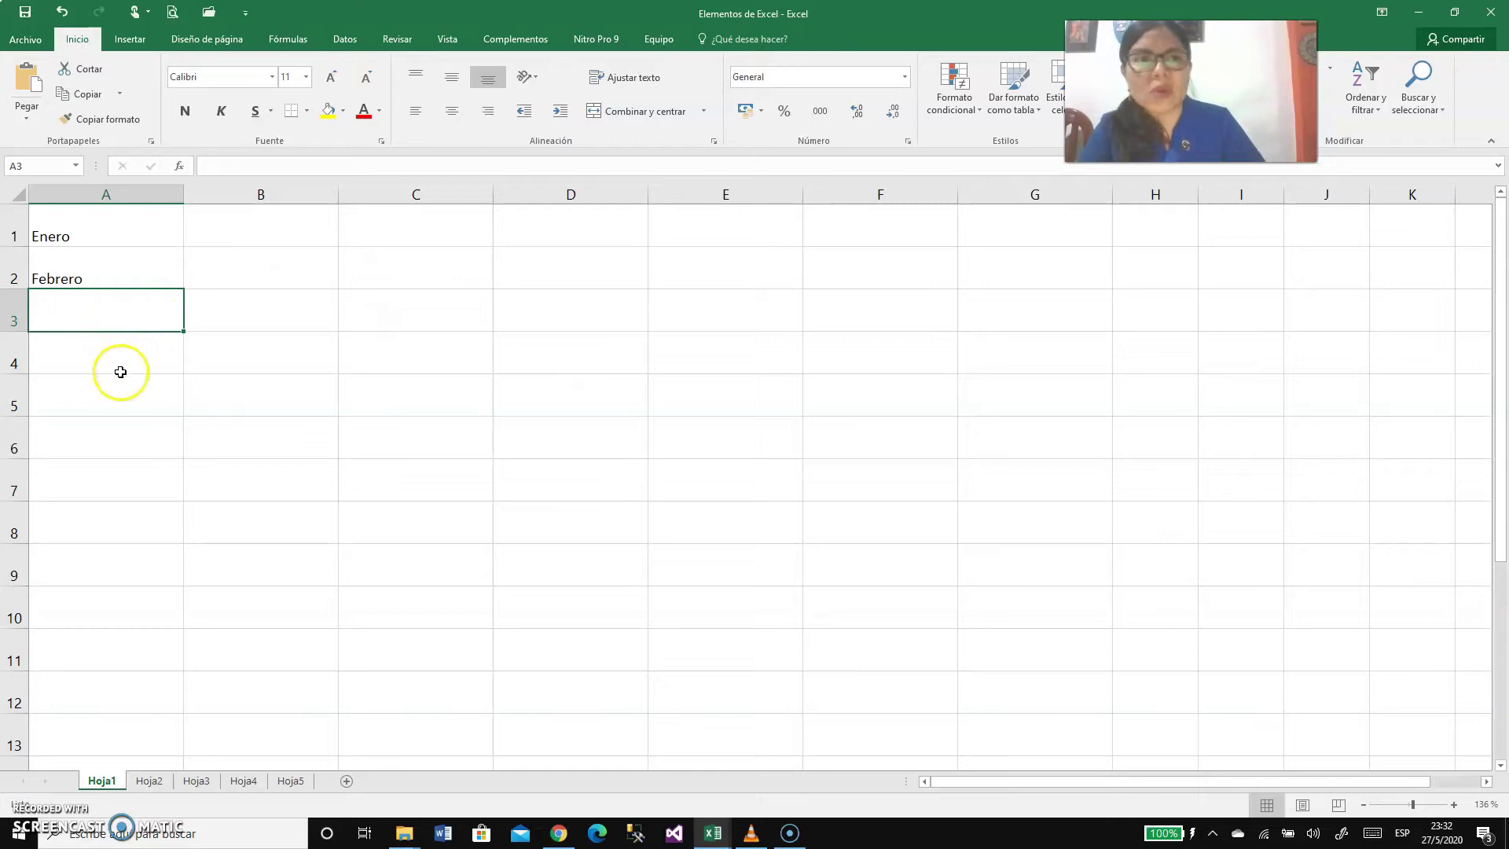
Step: Autofill the month names from cell A2 down through A12
left_click(98, 283)
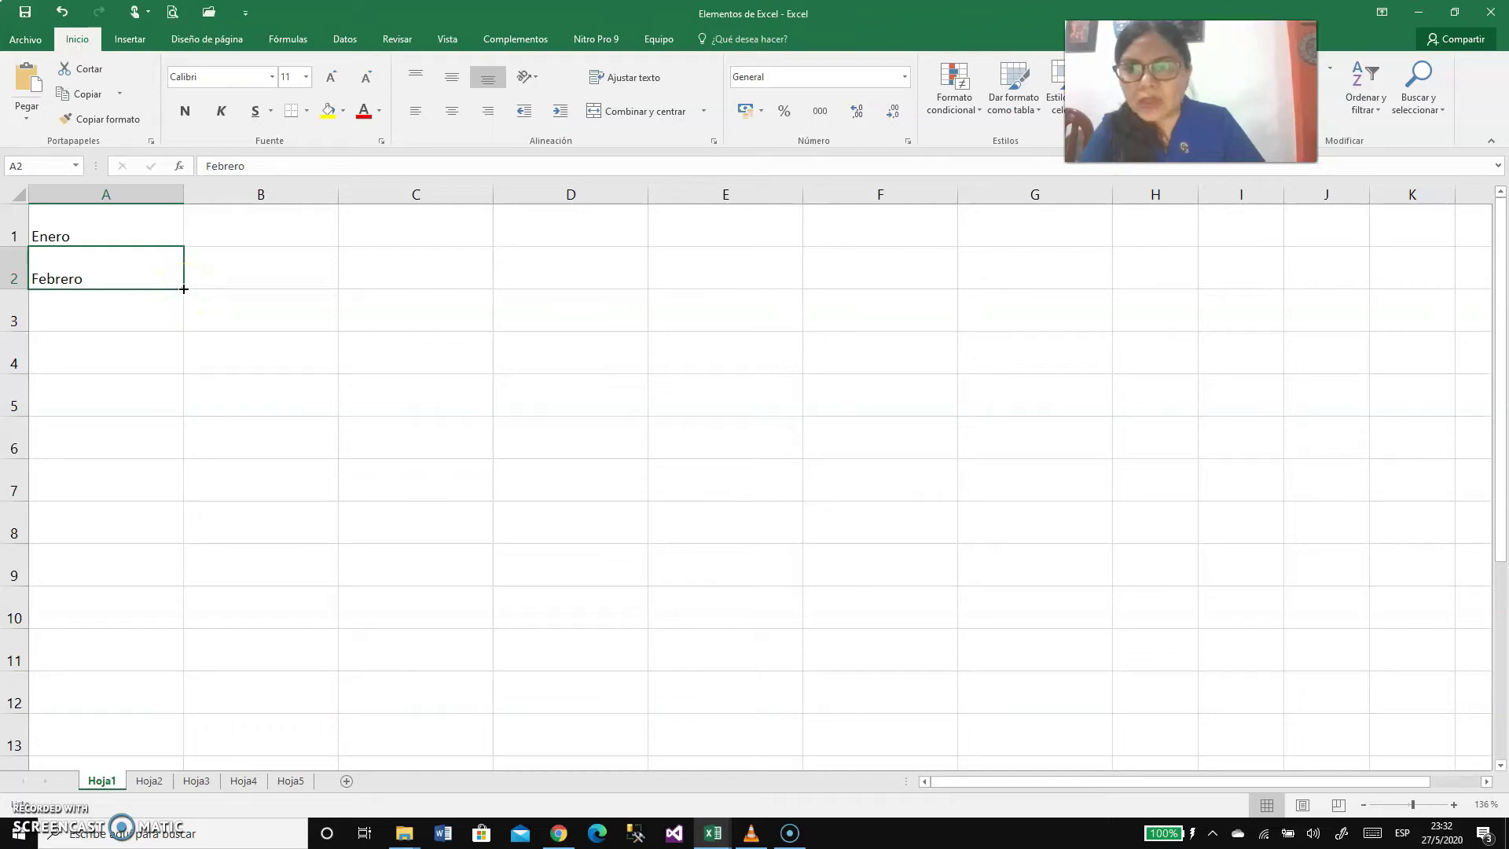
left_click_drag(184, 290, 179, 696)
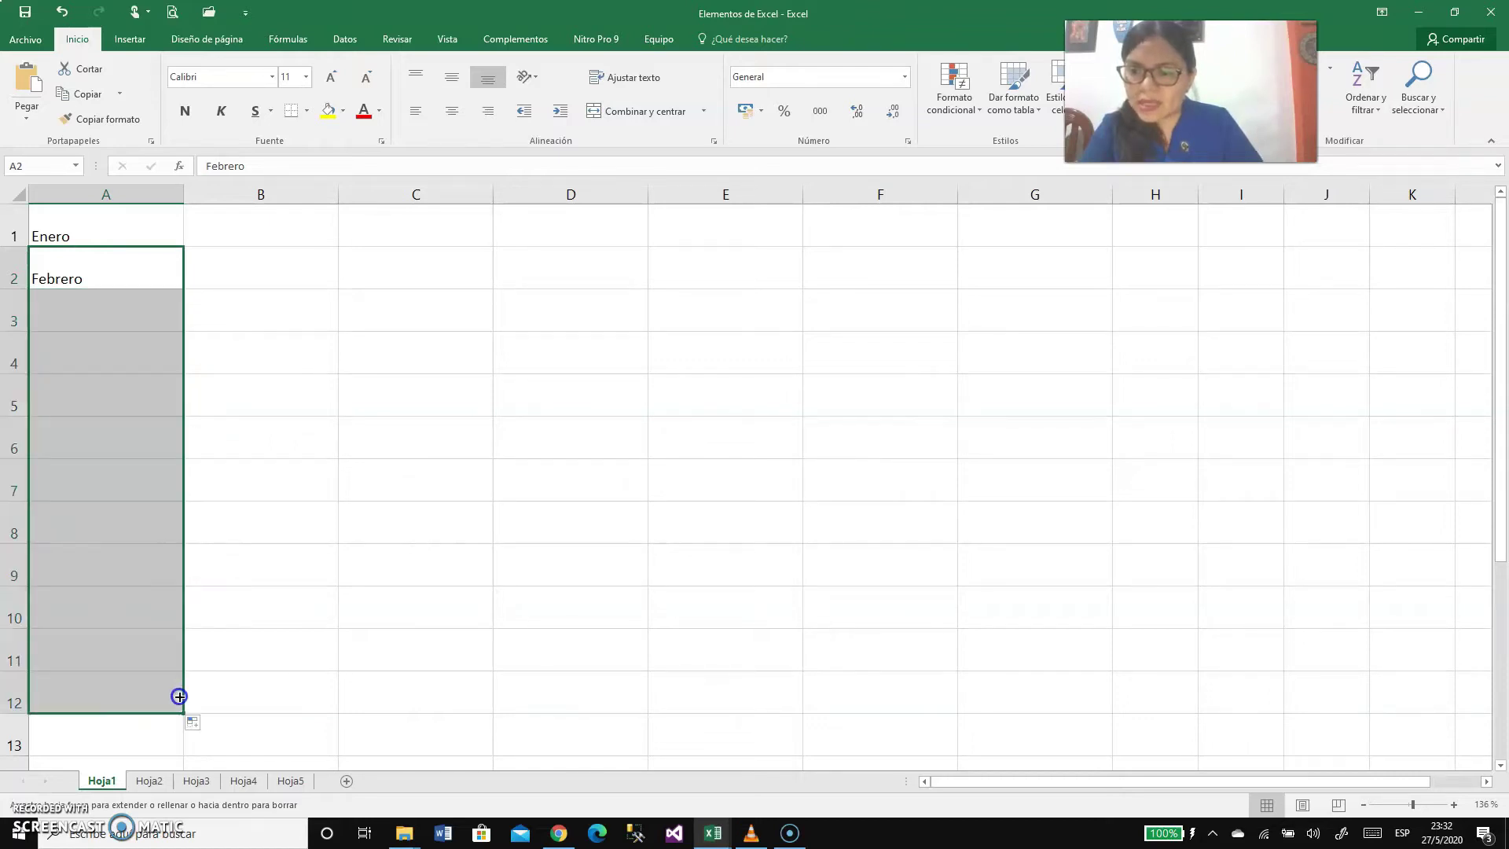
left_click(151, 434)
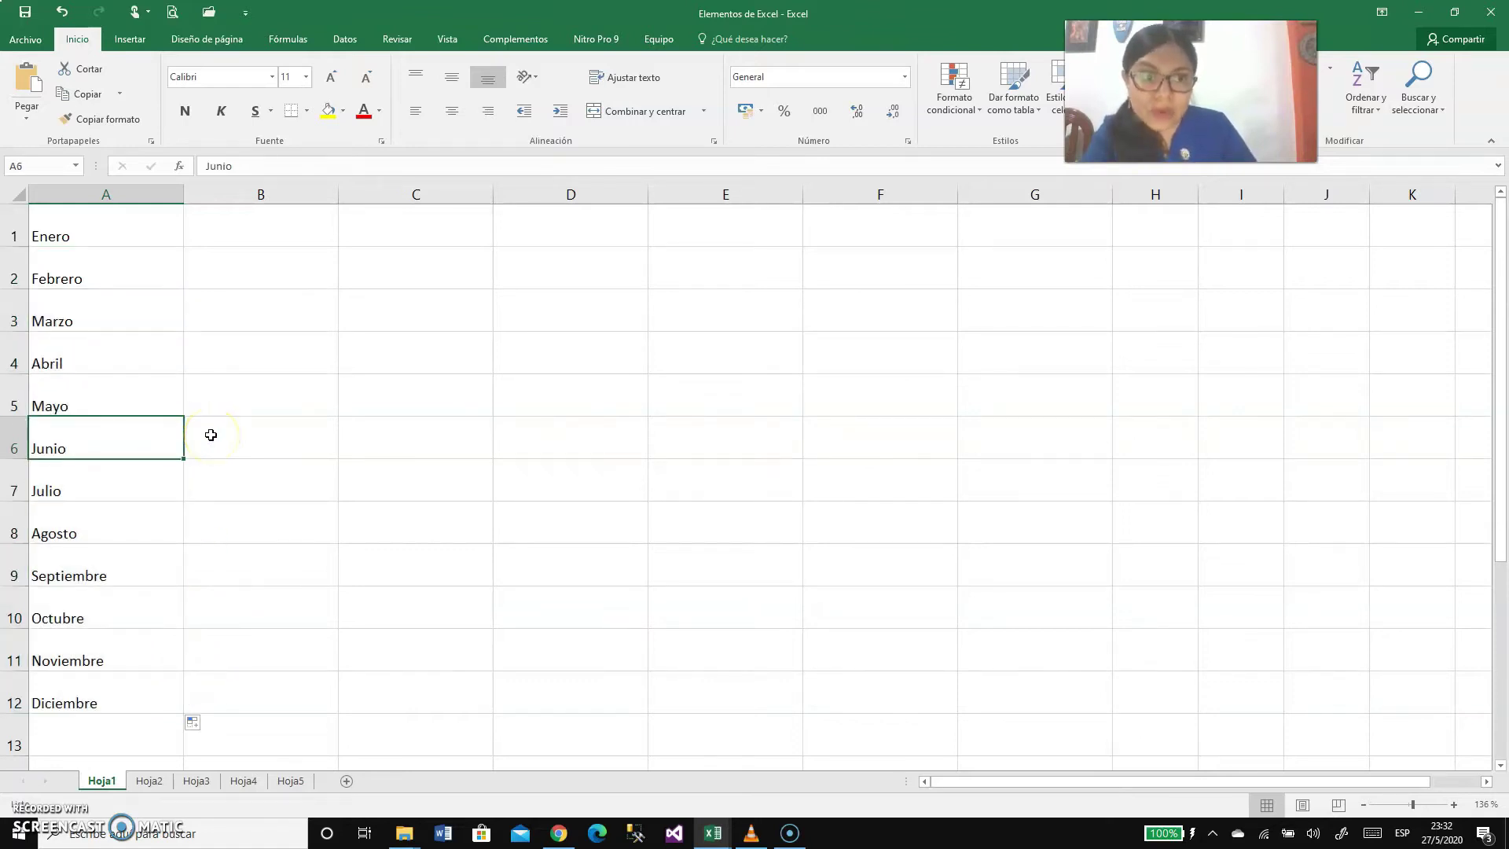
Step: Enter 1 in cell C3 and fill it across row 3 through cell I3
left_click(424, 235)
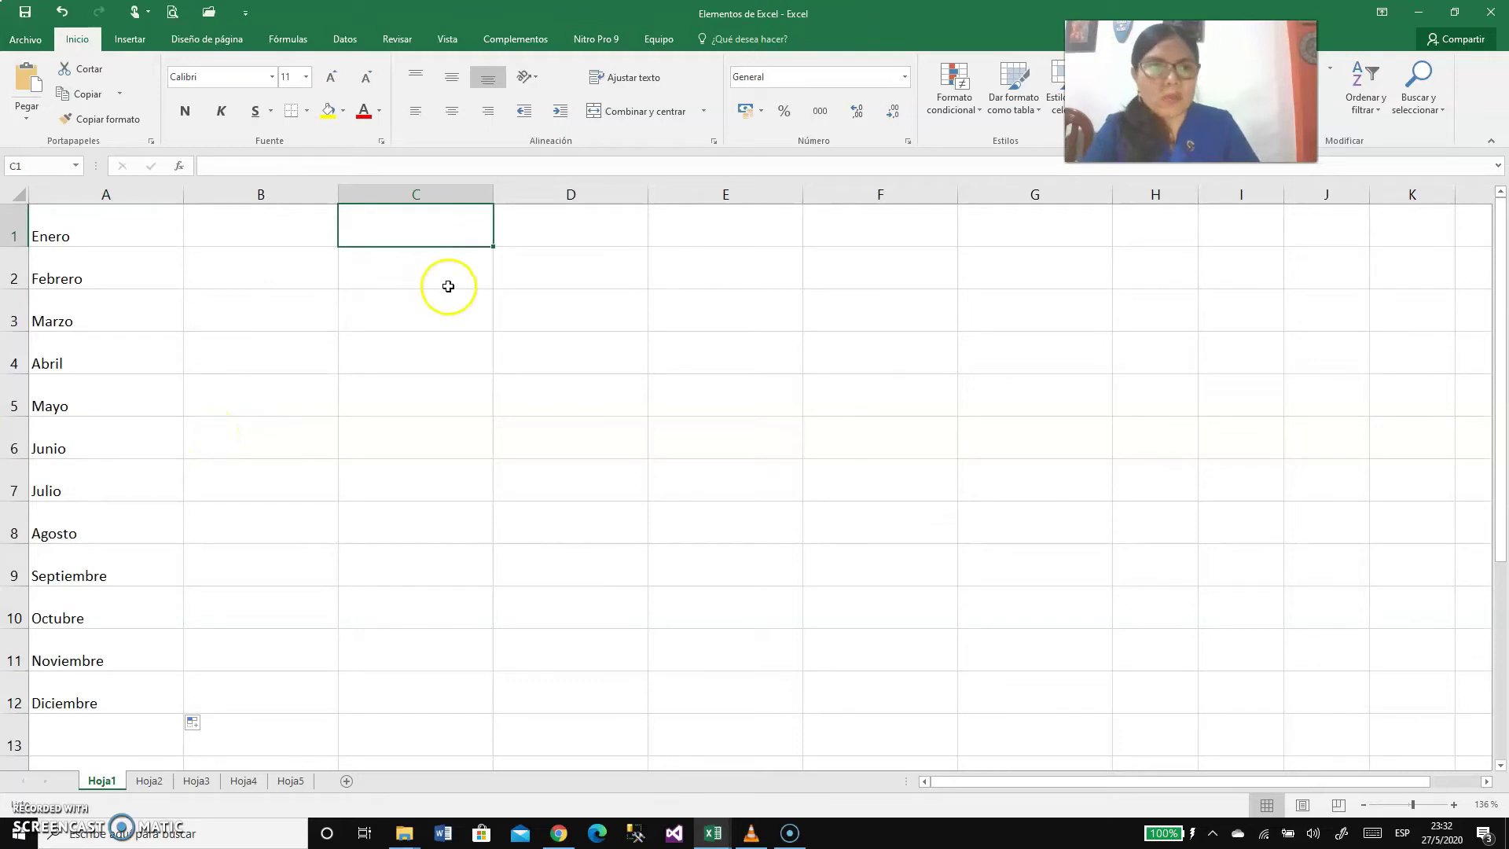
left_click(428, 314)
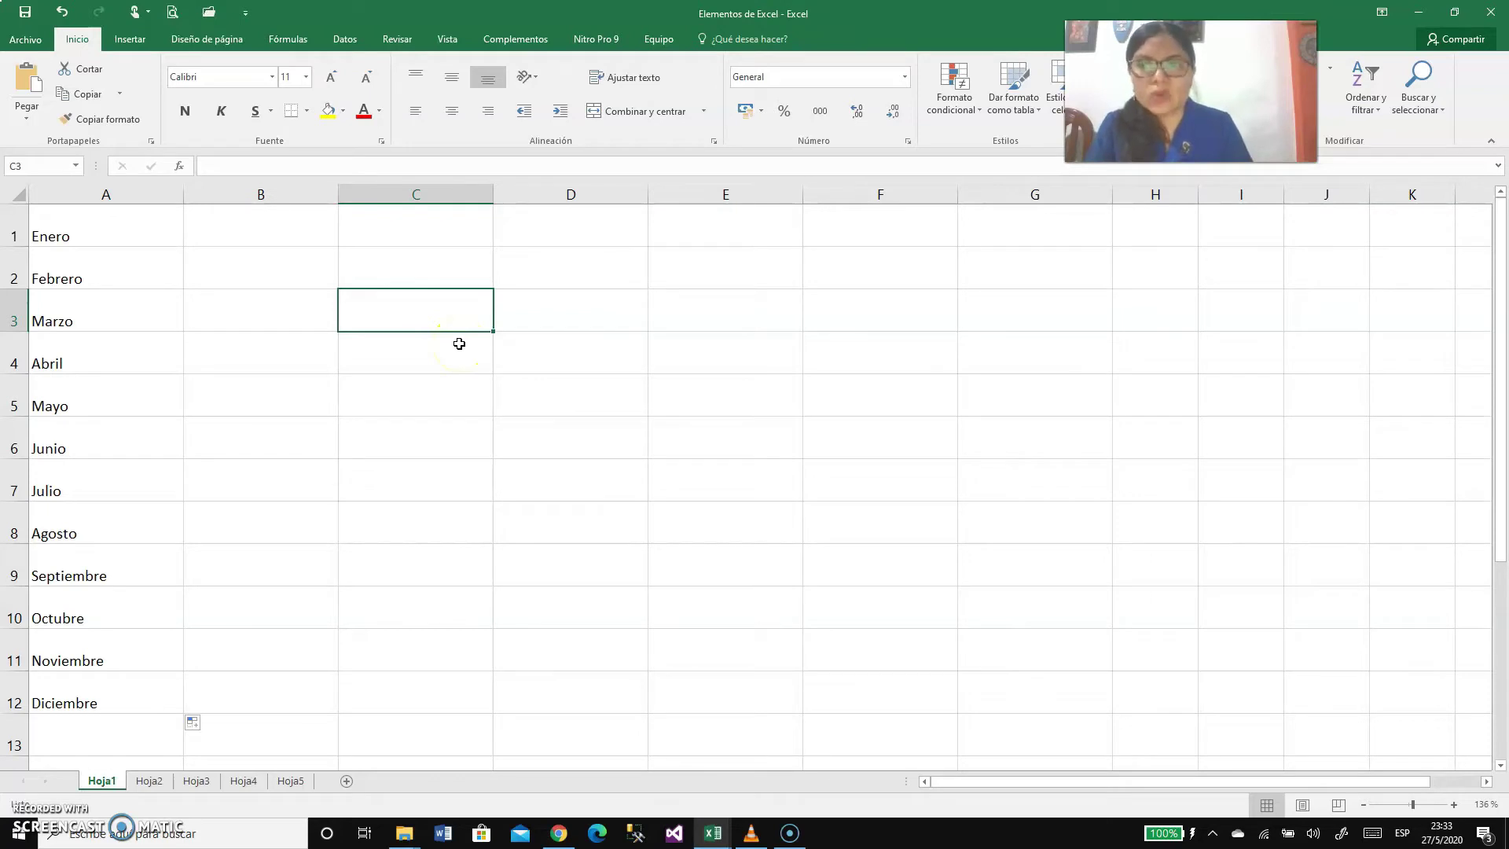
type("1")
key("Tab")
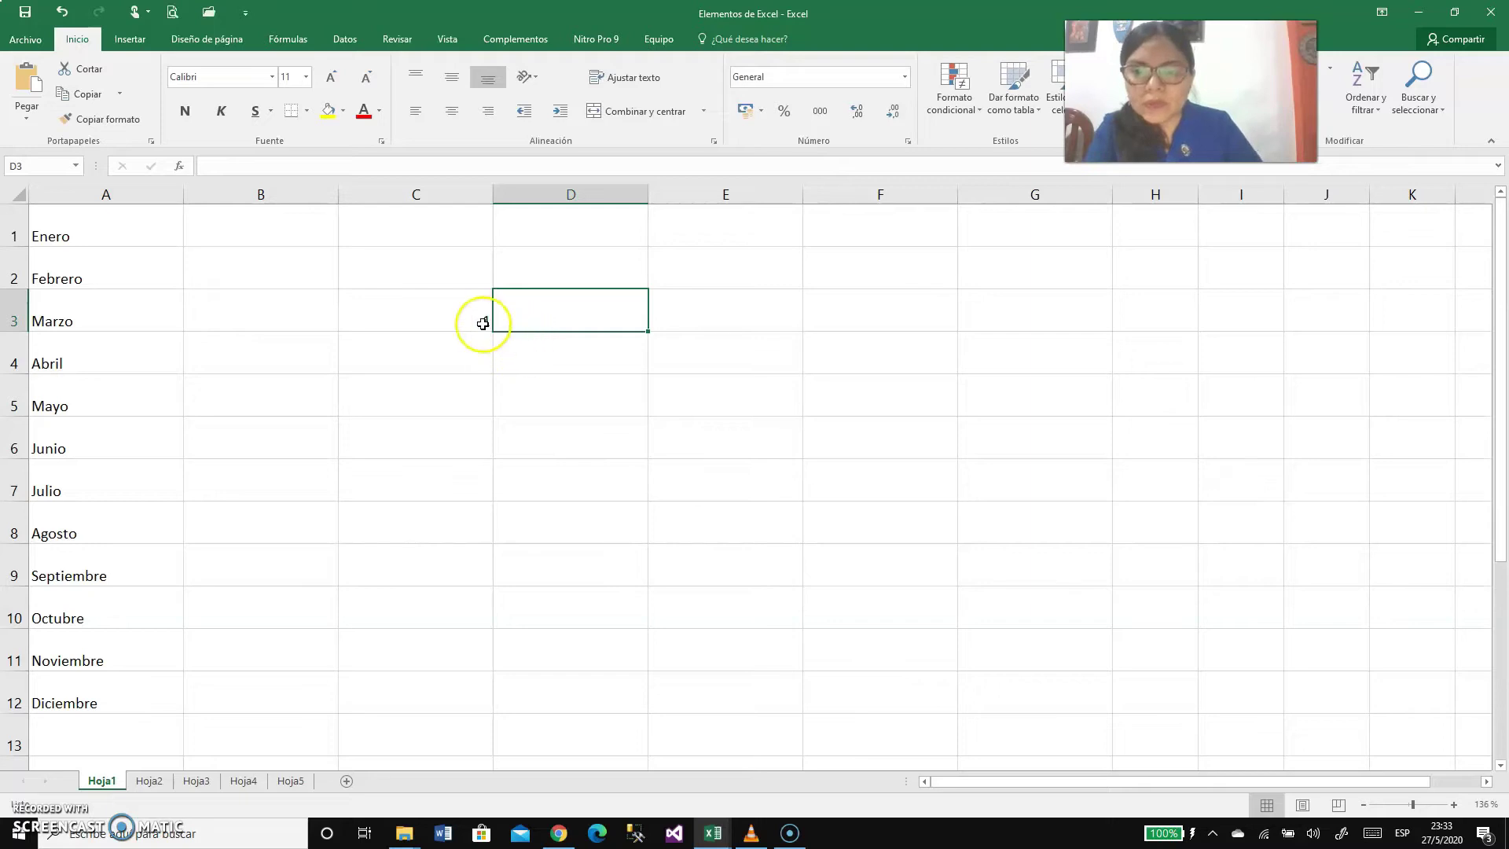
left_click(470, 310)
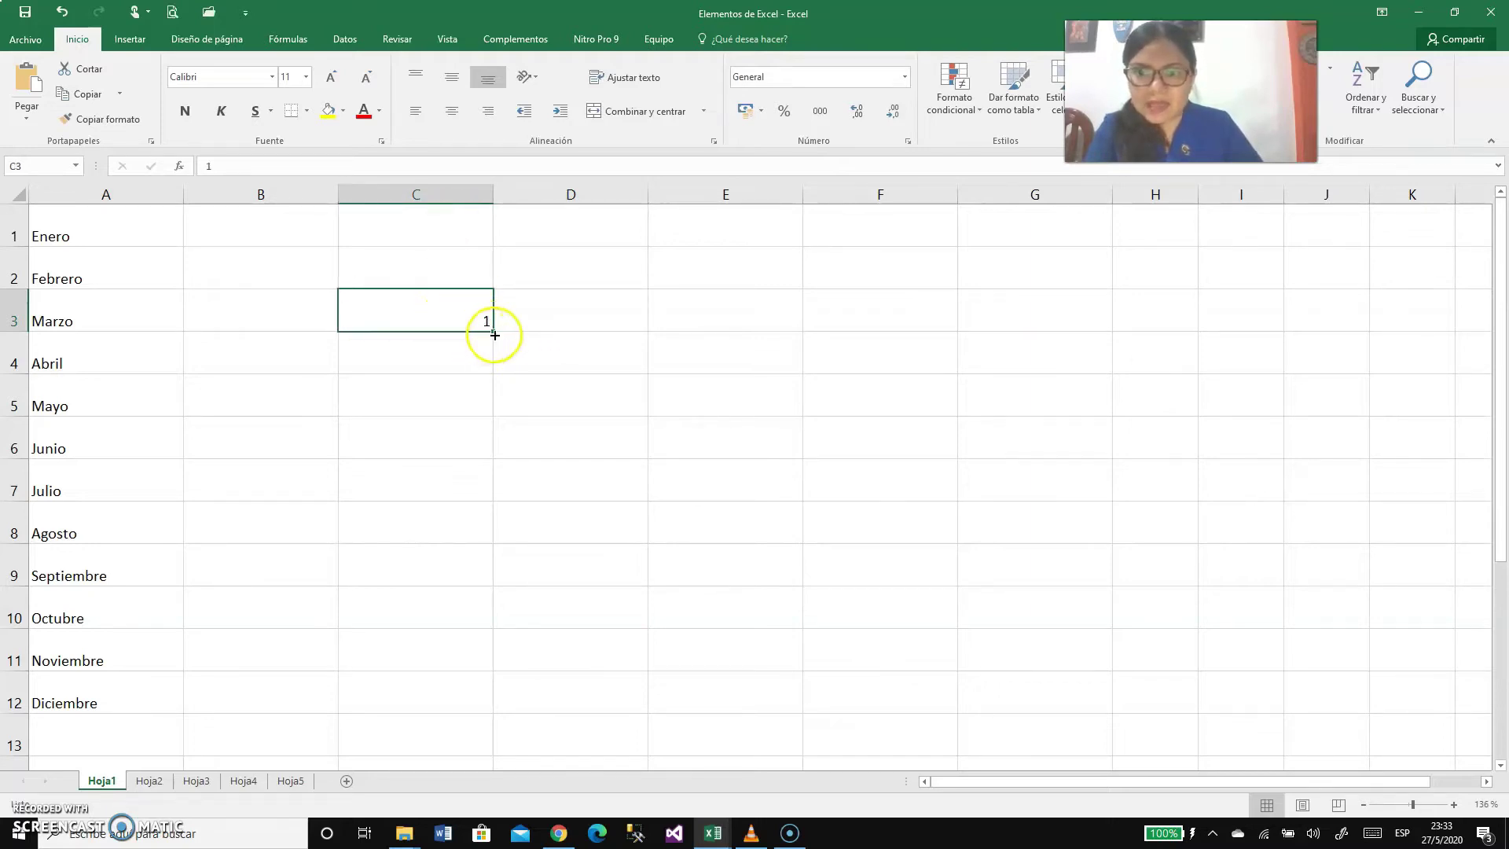
left_click_drag(493, 333, 1242, 322)
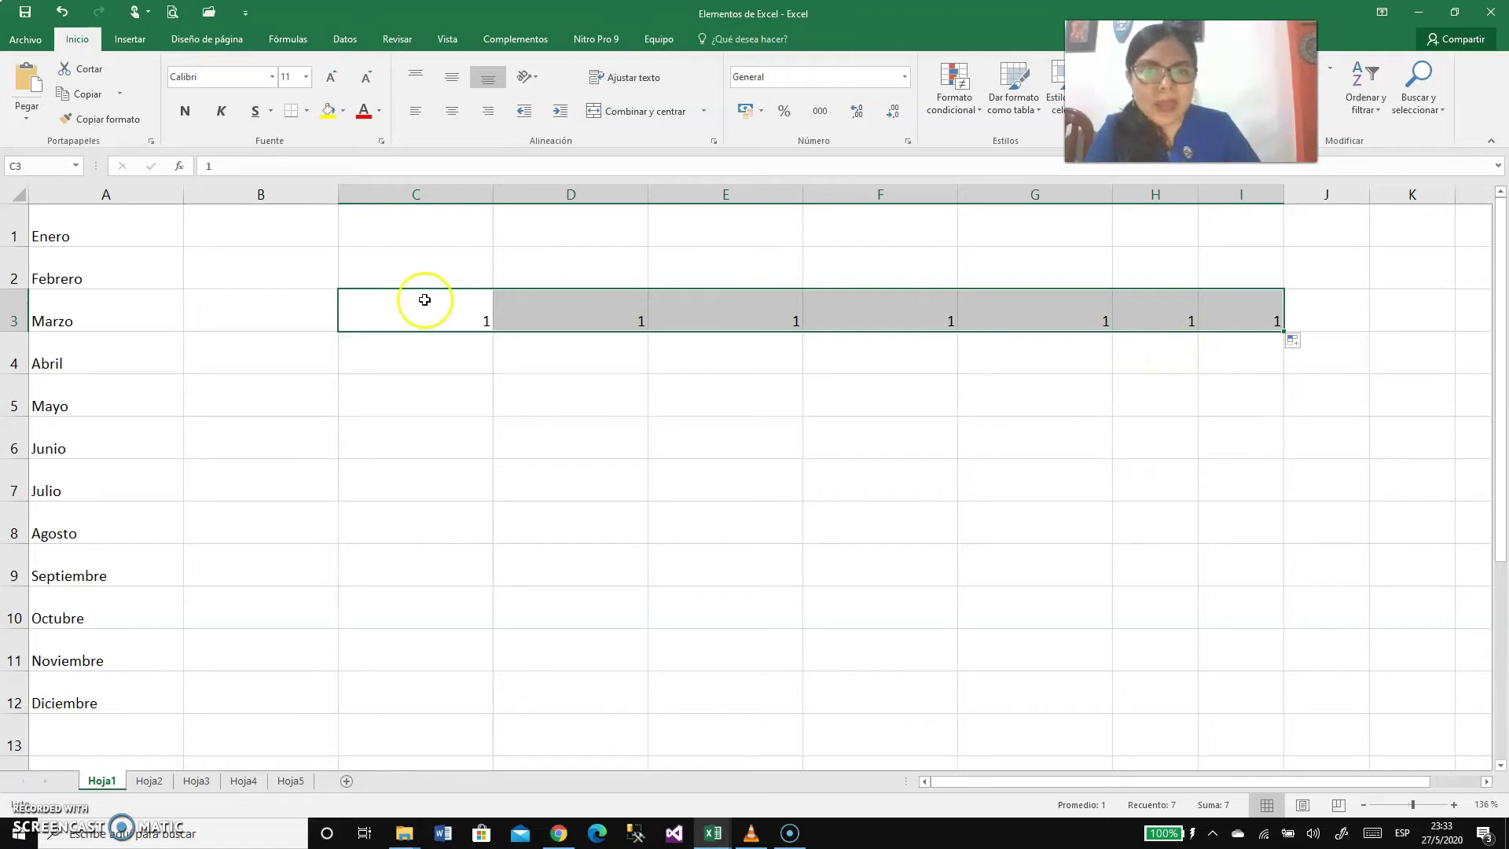
Step: Change the autofill option for C3:I3 to a fill series (Serie de relleno)
left_click(1301, 344)
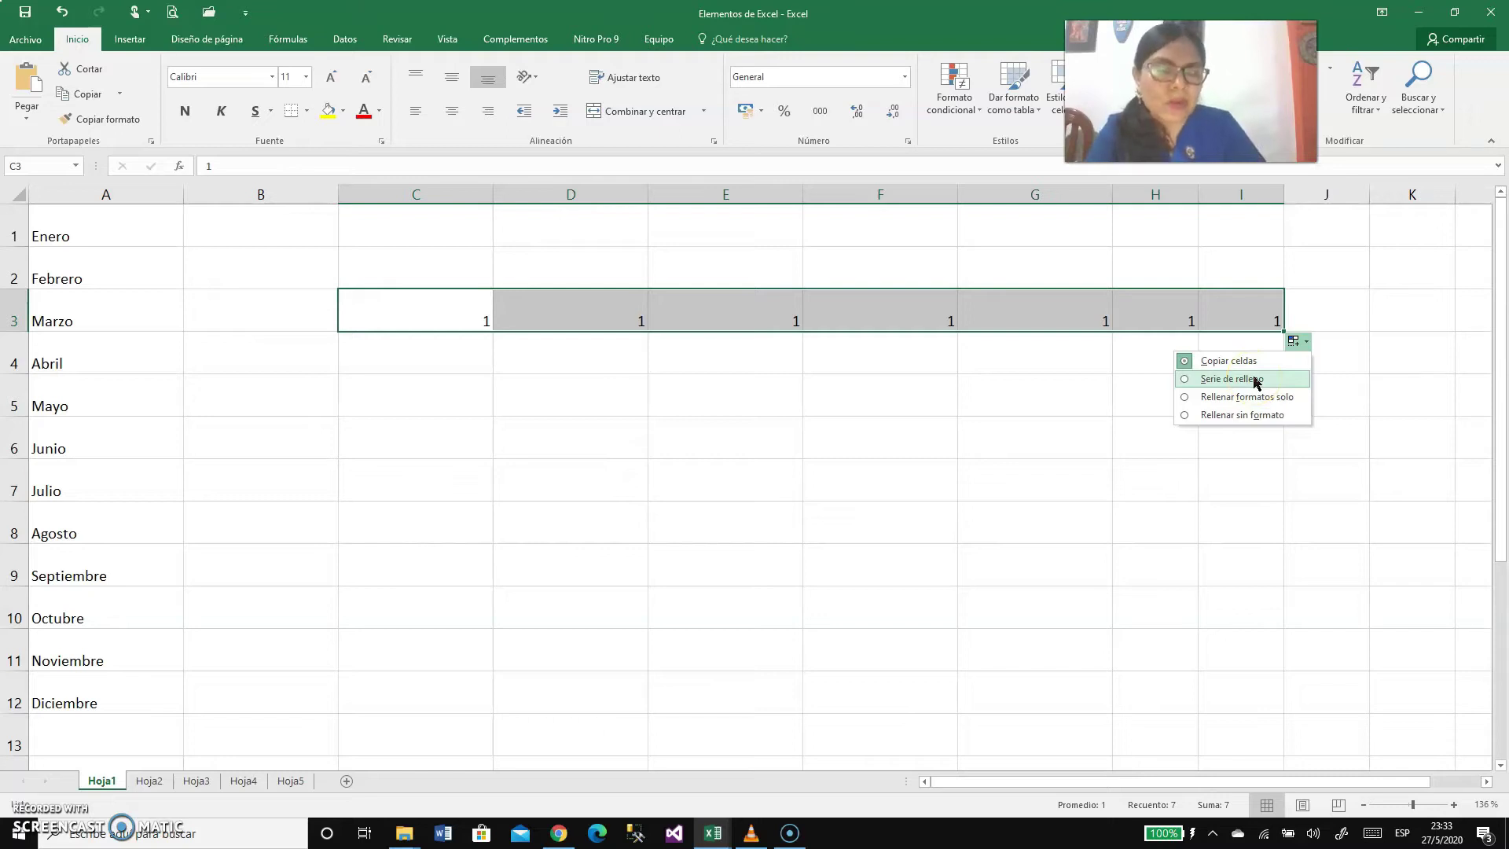
left_click(1256, 381)
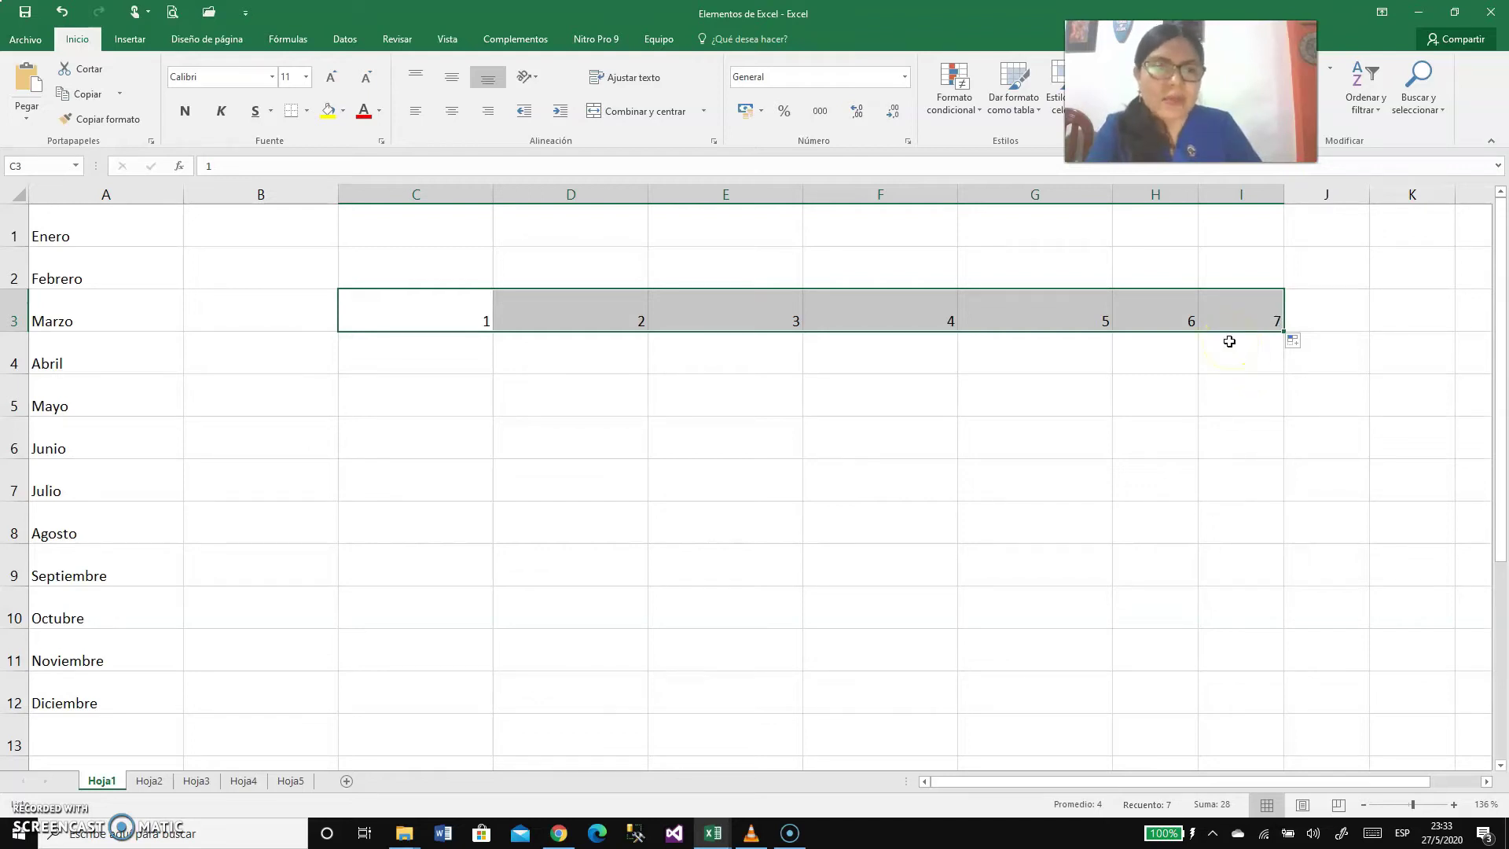
left_click(1175, 366)
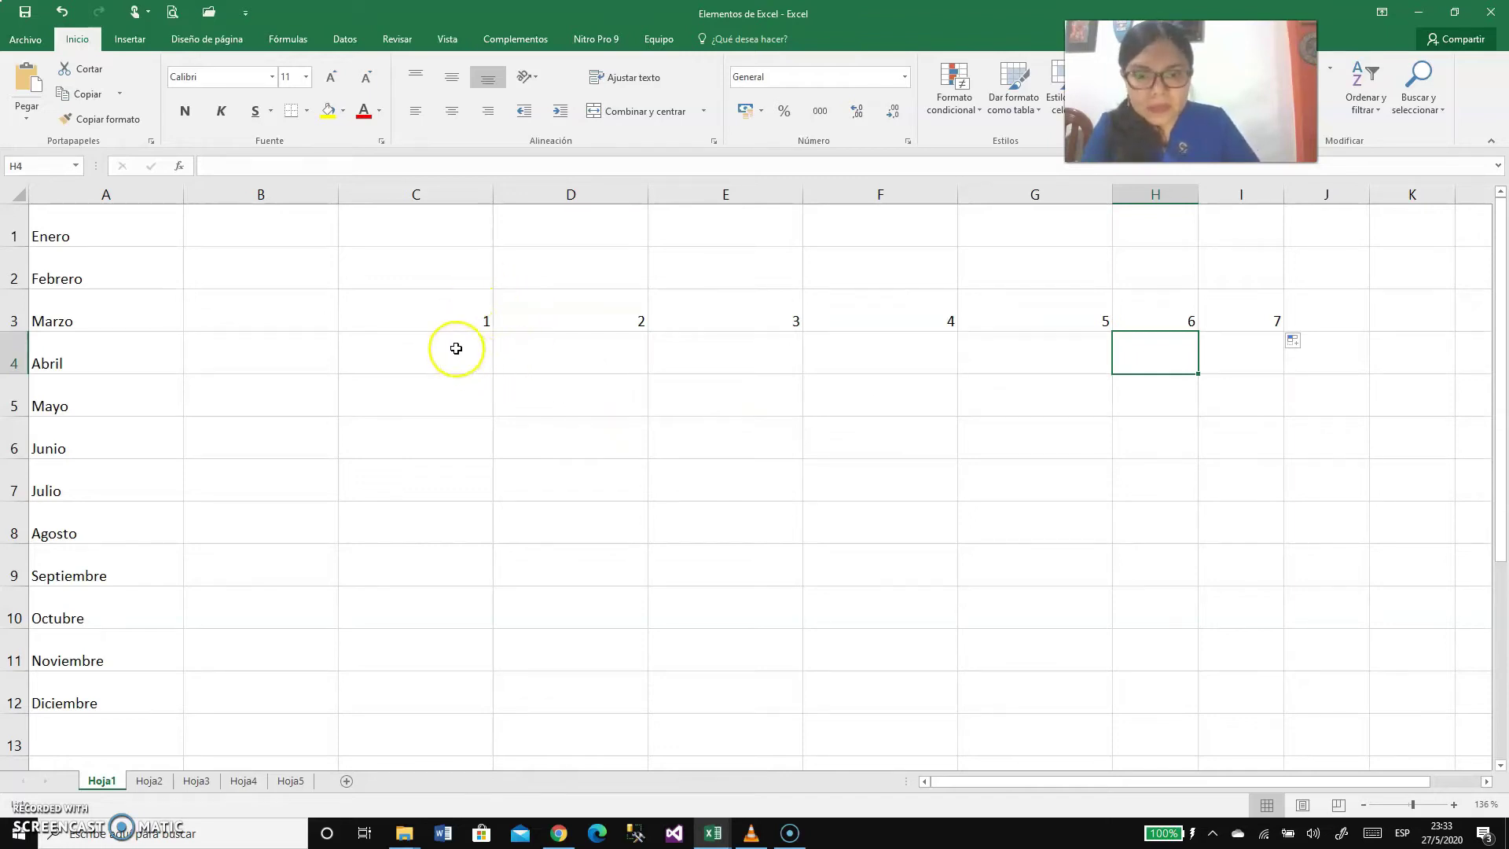
Step: Copy the month list in A1:A12 and paste it starting at cell D6
key("ctrl+Home")
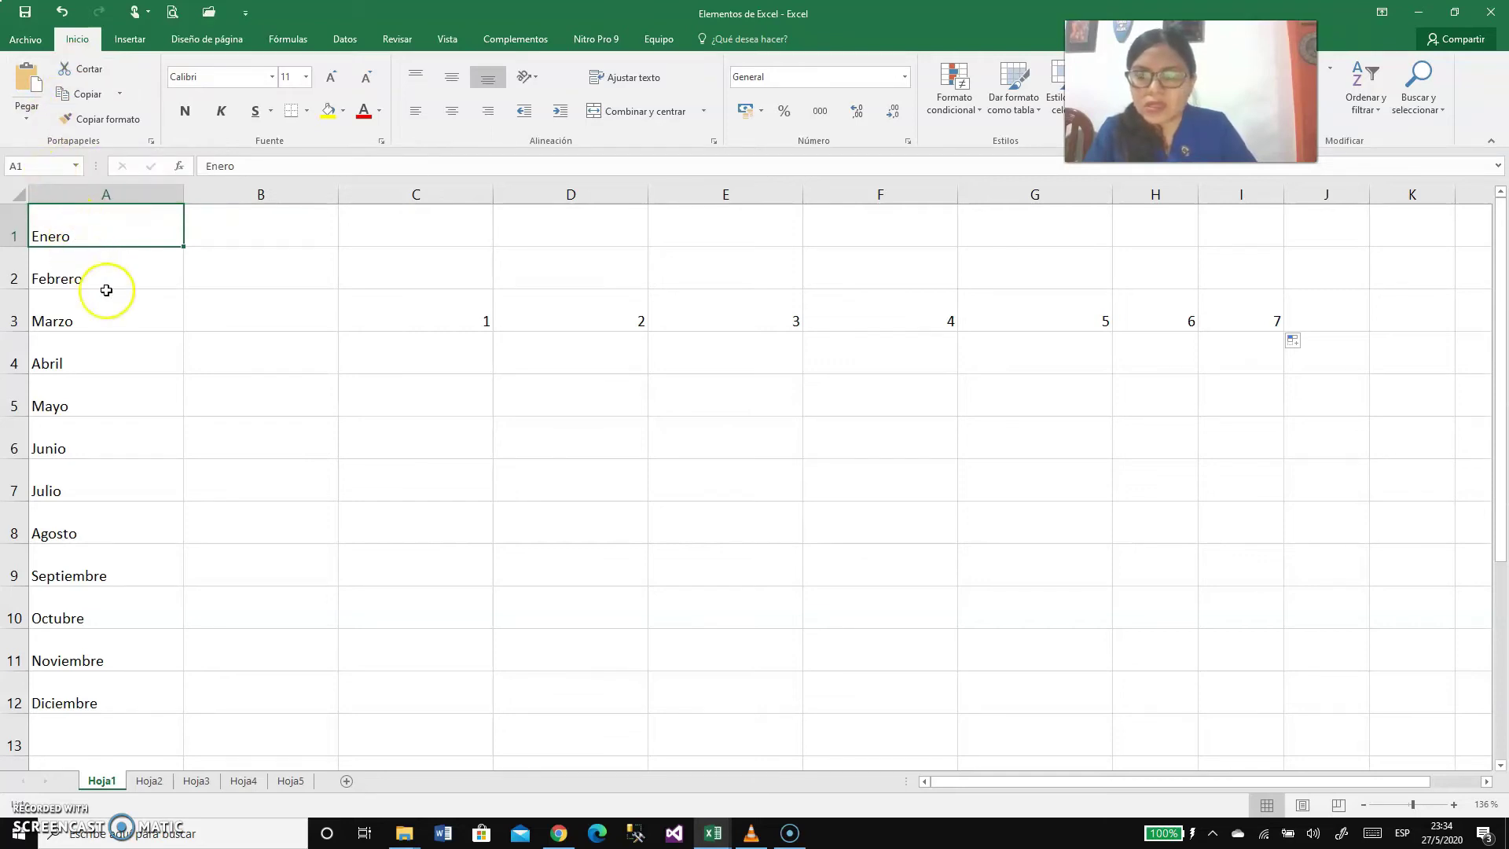
left_click_drag(113, 222, 121, 684)
key("ctrl+c")
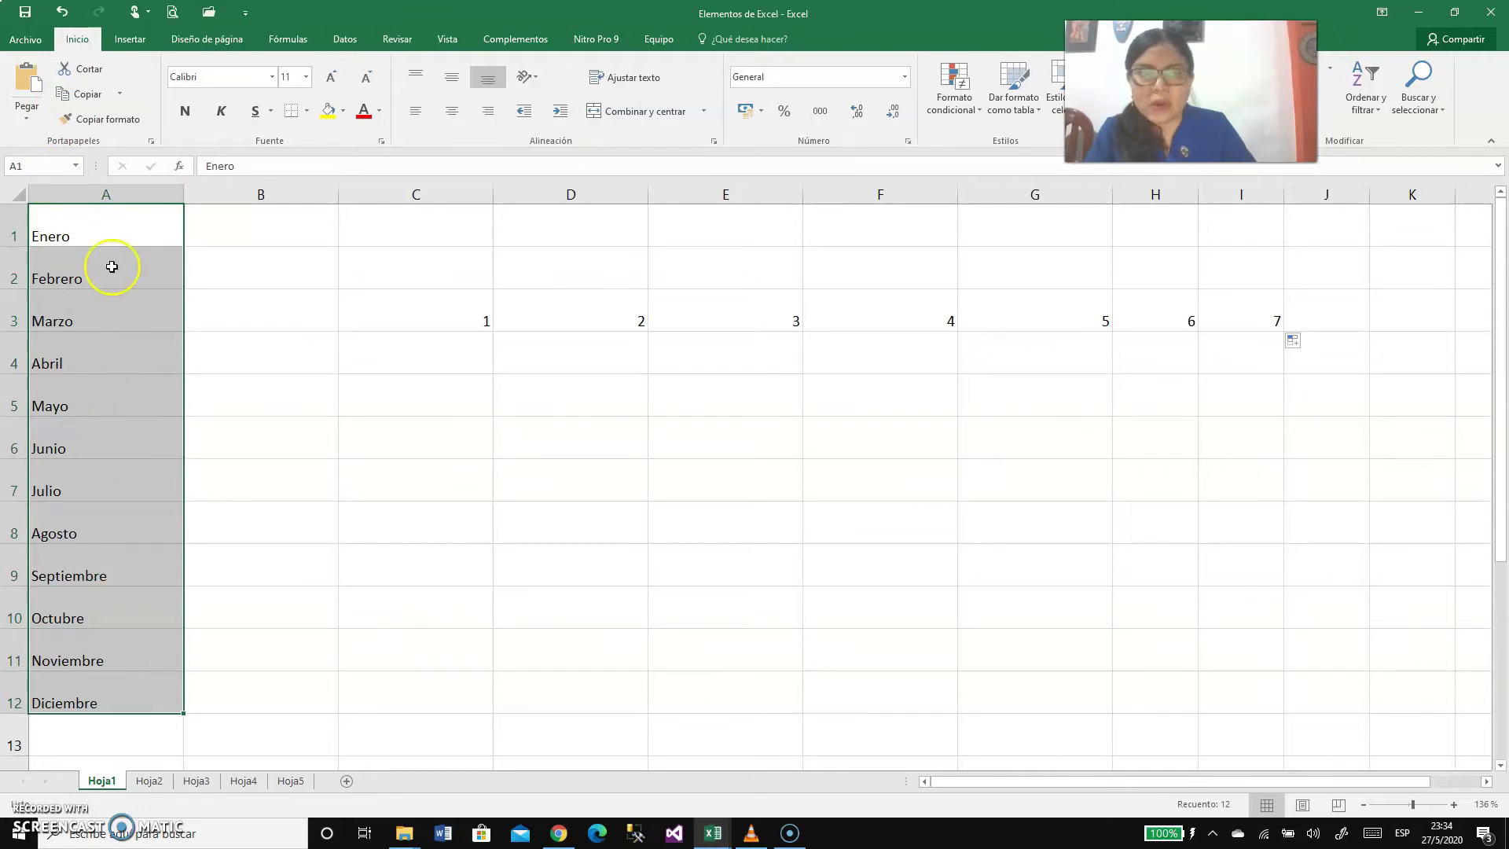
left_click(69, 75)
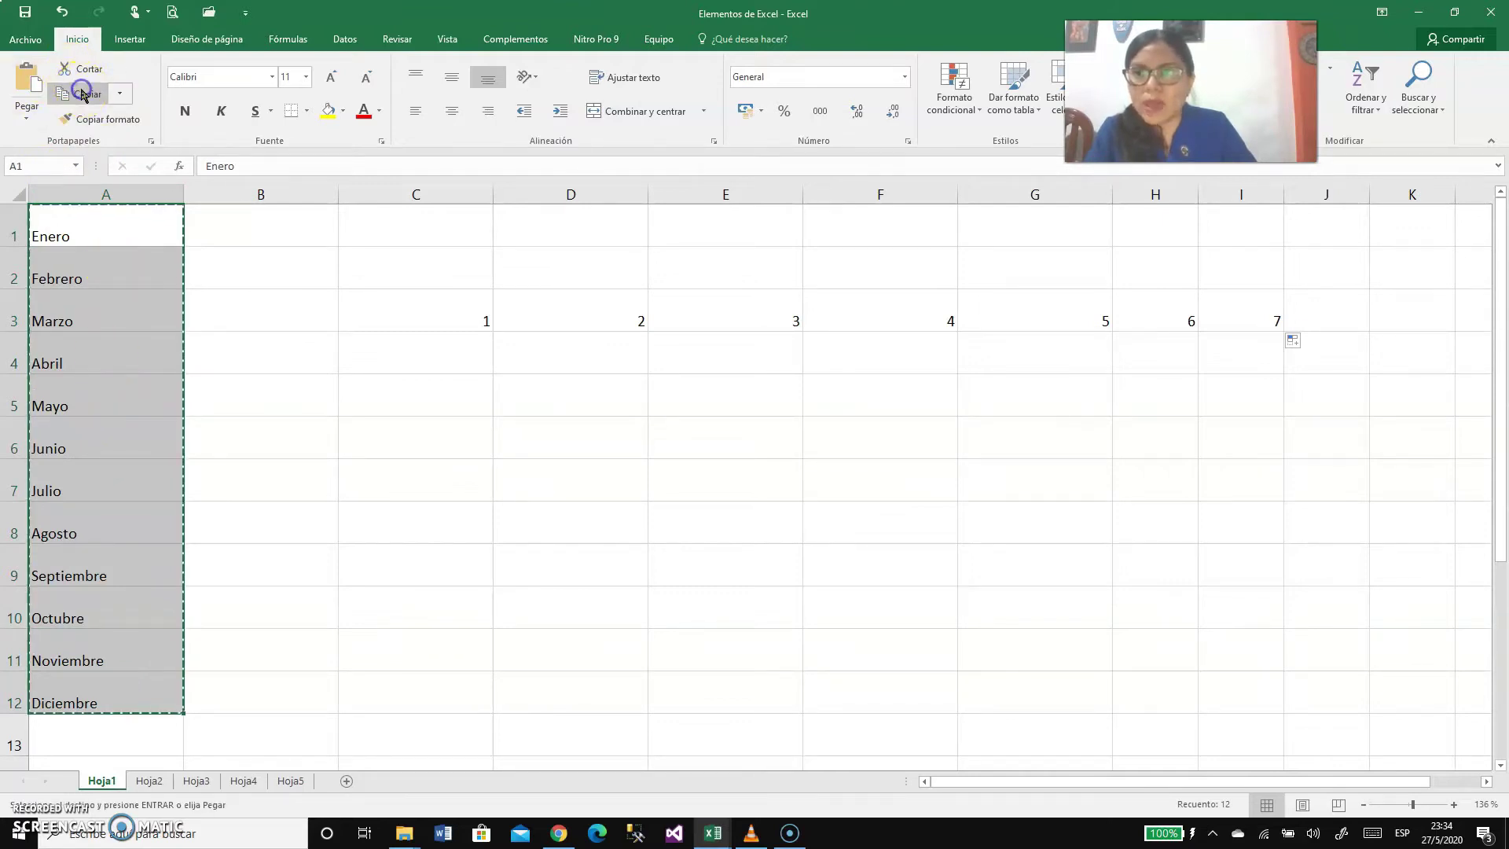
left_click(595, 435)
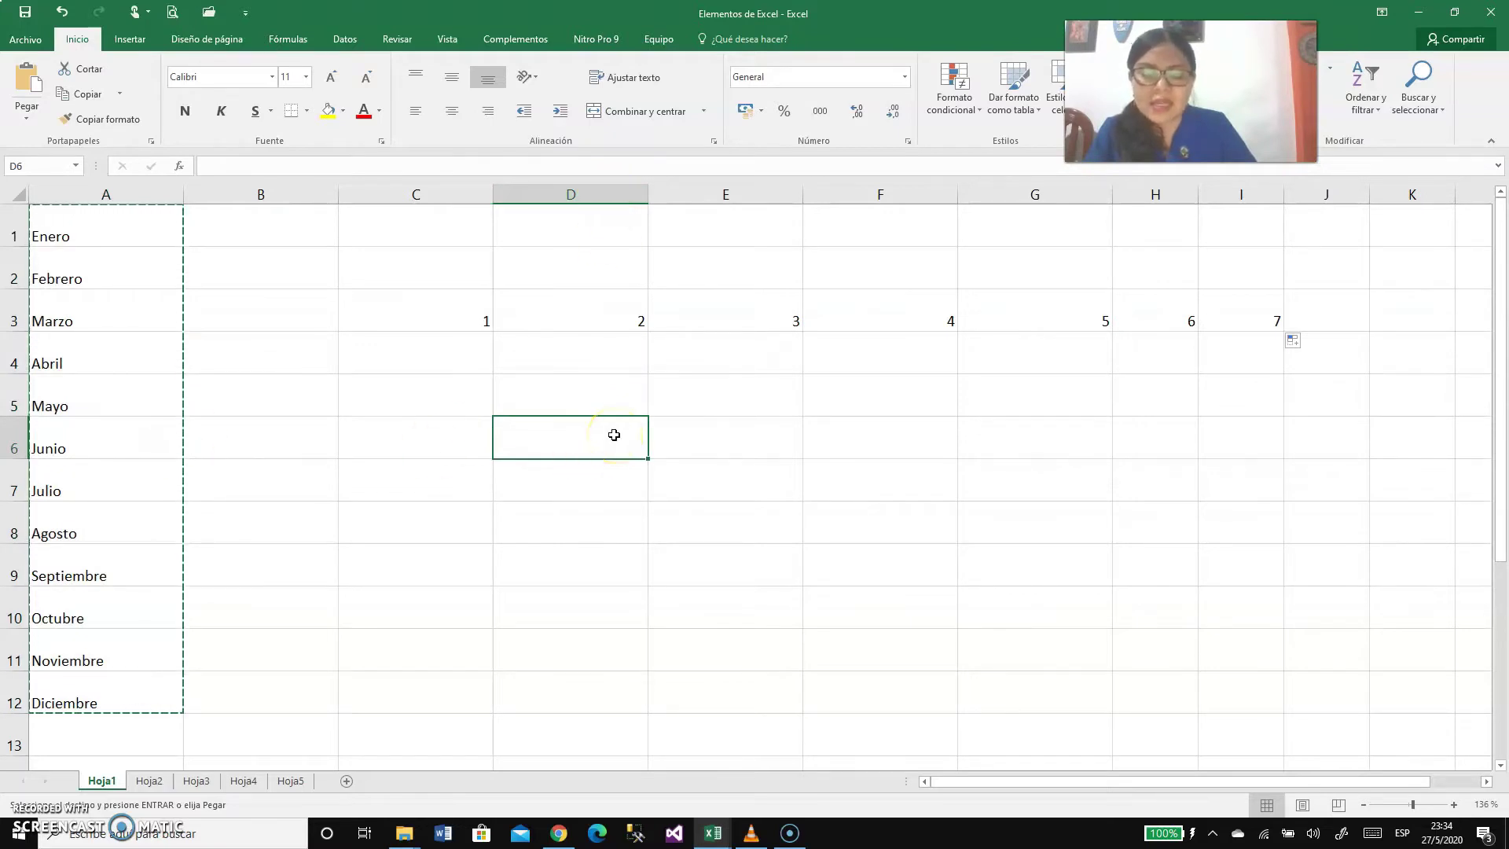
left_click(25, 83)
Step: Fill the pasted months in D6:D17 across into column E
scroll(709, 532, "down", 2)
scroll(709, 531, "down", 1)
scroll(709, 532, "up", 2)
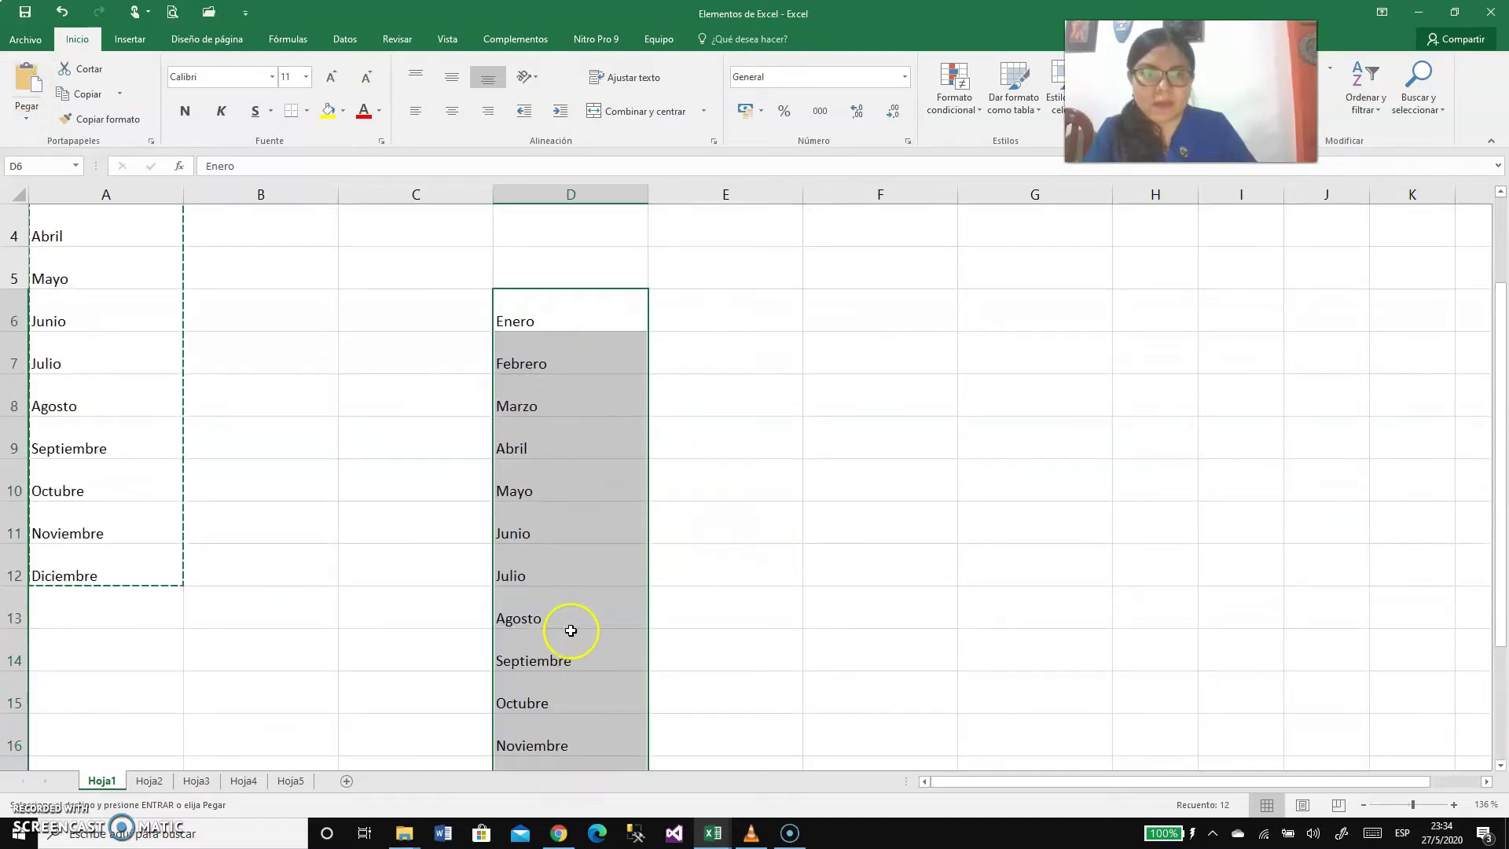
scroll(596, 626, "down", 1)
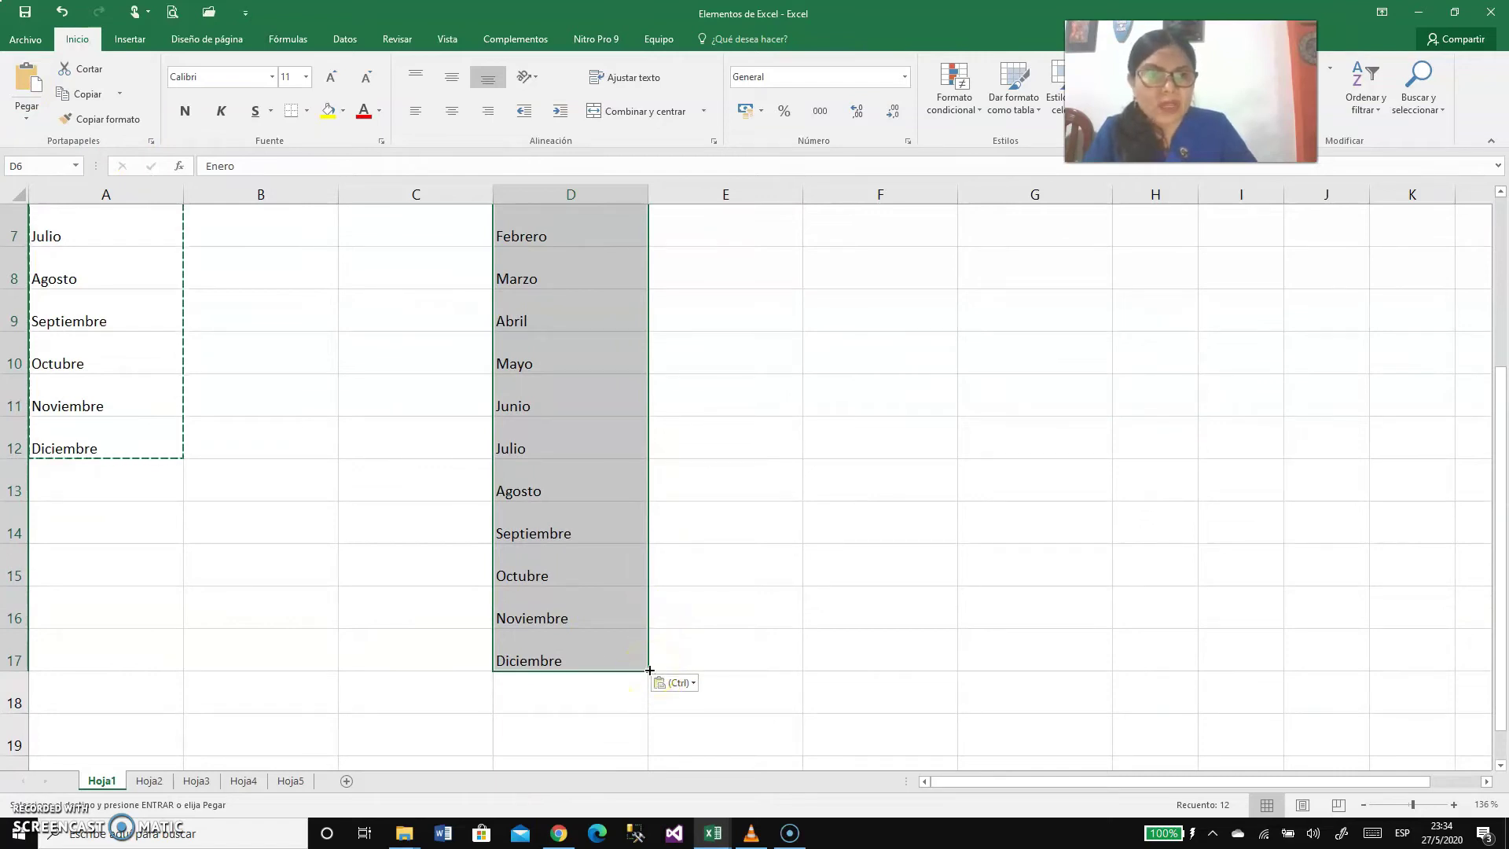
left_click_drag(649, 670, 749, 660)
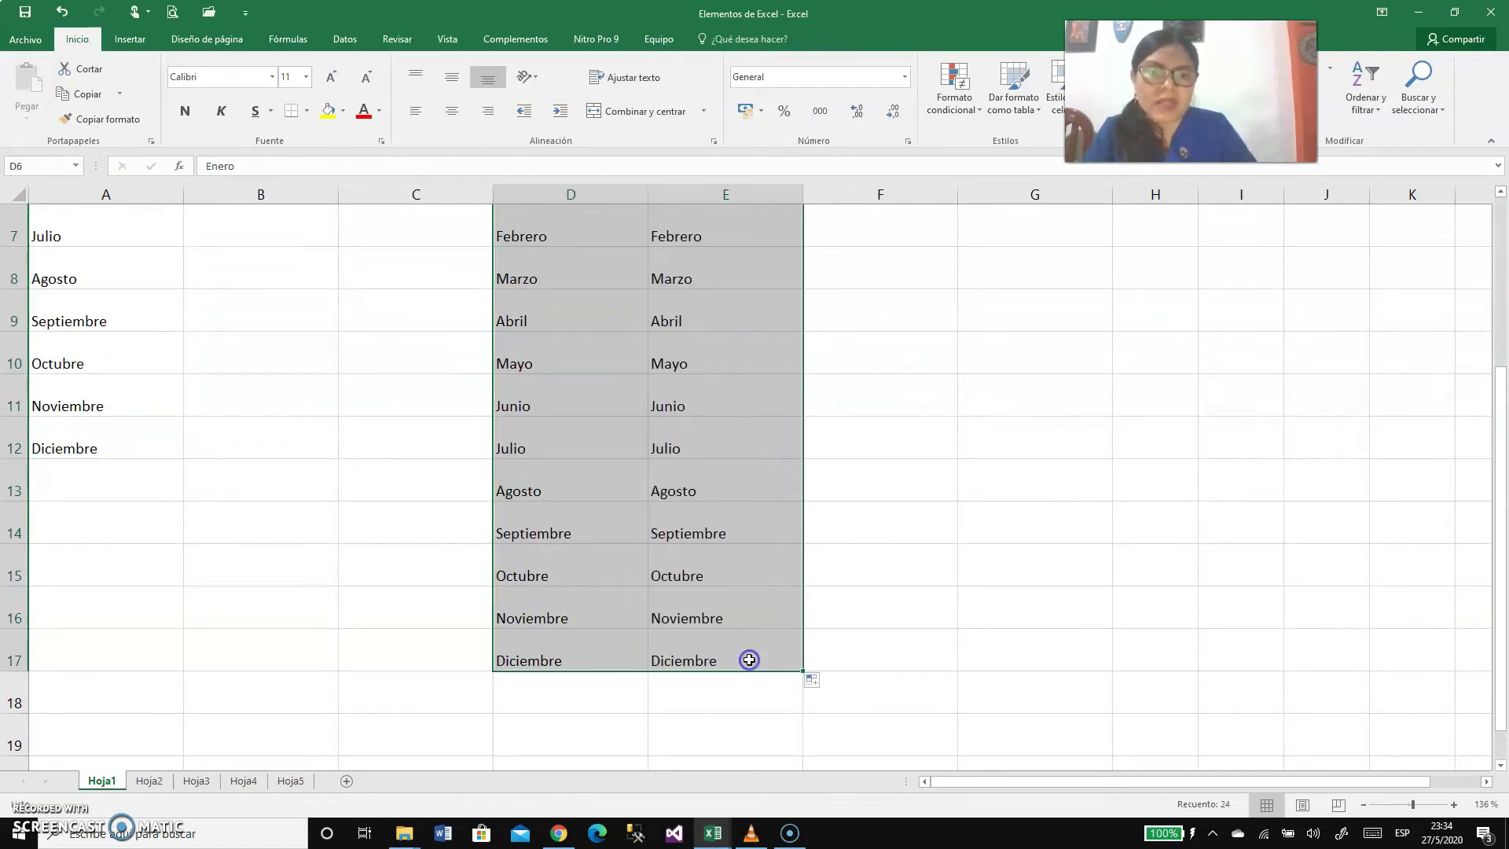
Step: Extend the month lists in D6:E17 across into column F with the fill handle
scroll(787, 658, "up", 1)
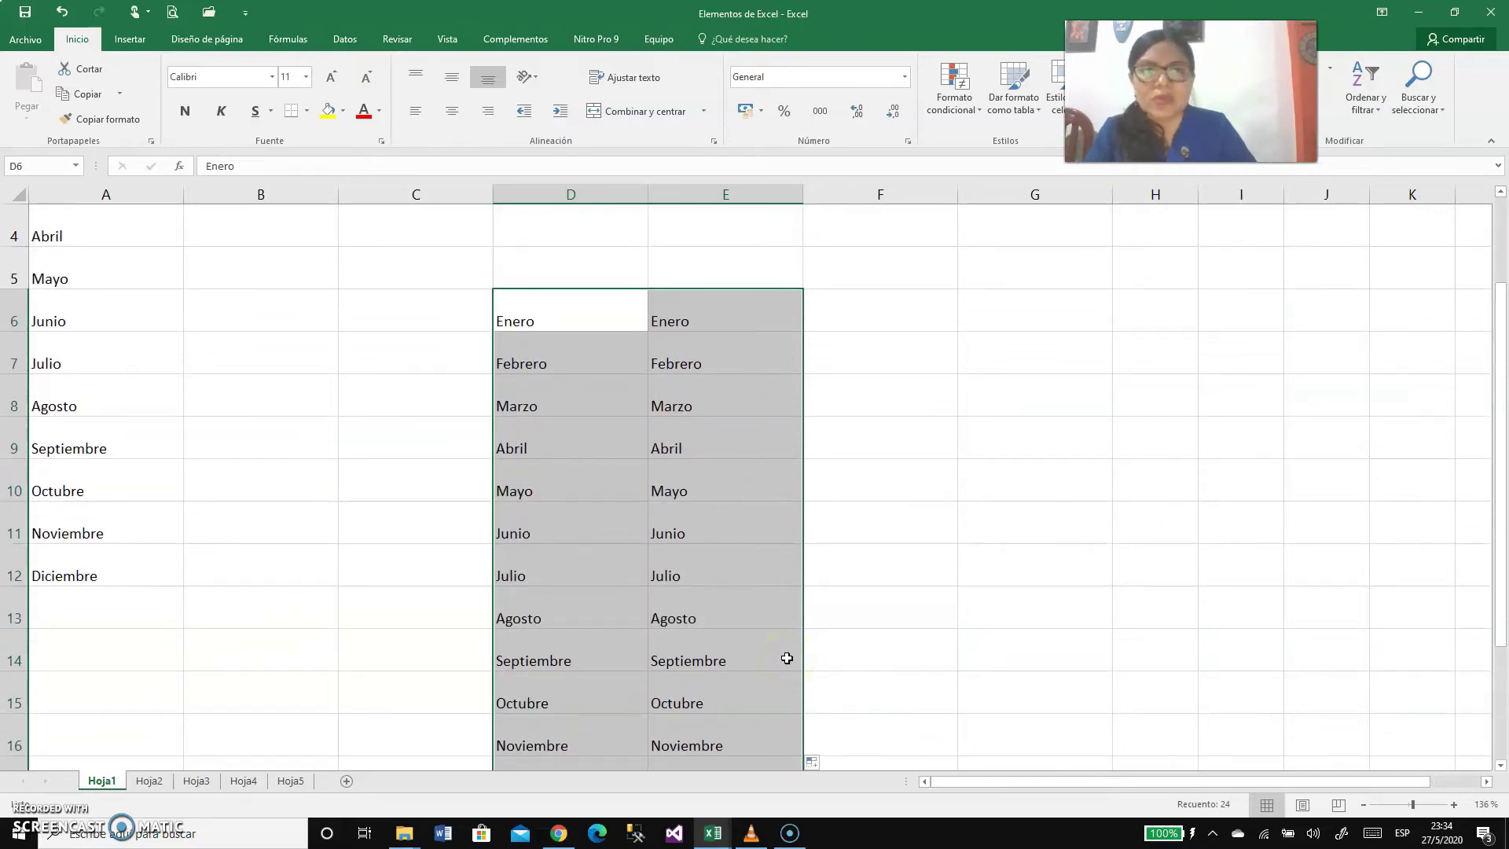
scroll(786, 658, "down", 2)
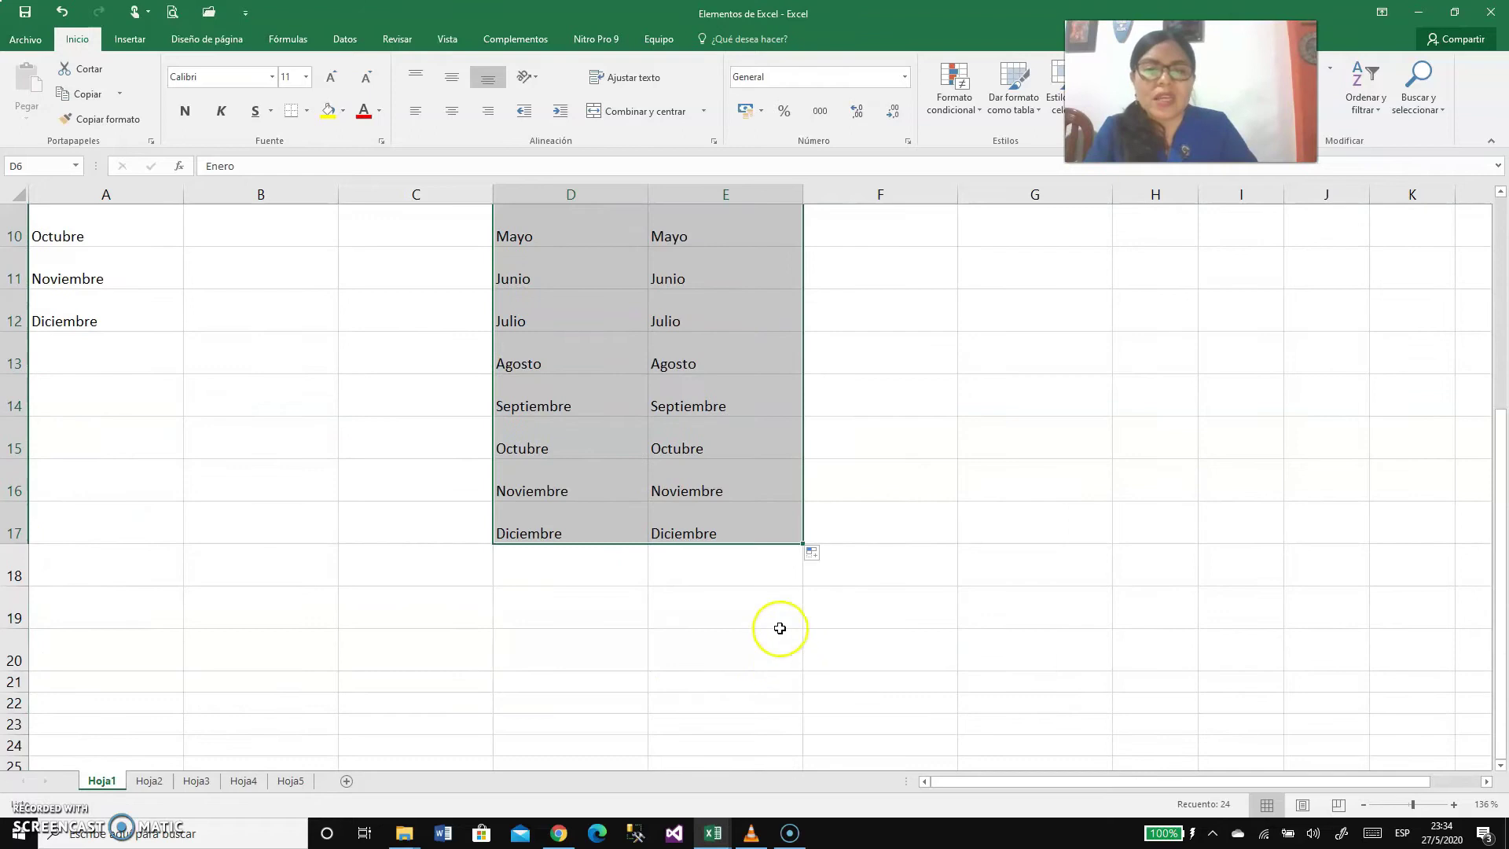
left_click_drag(802, 544, 886, 535)
scroll(911, 568, "up", 2)
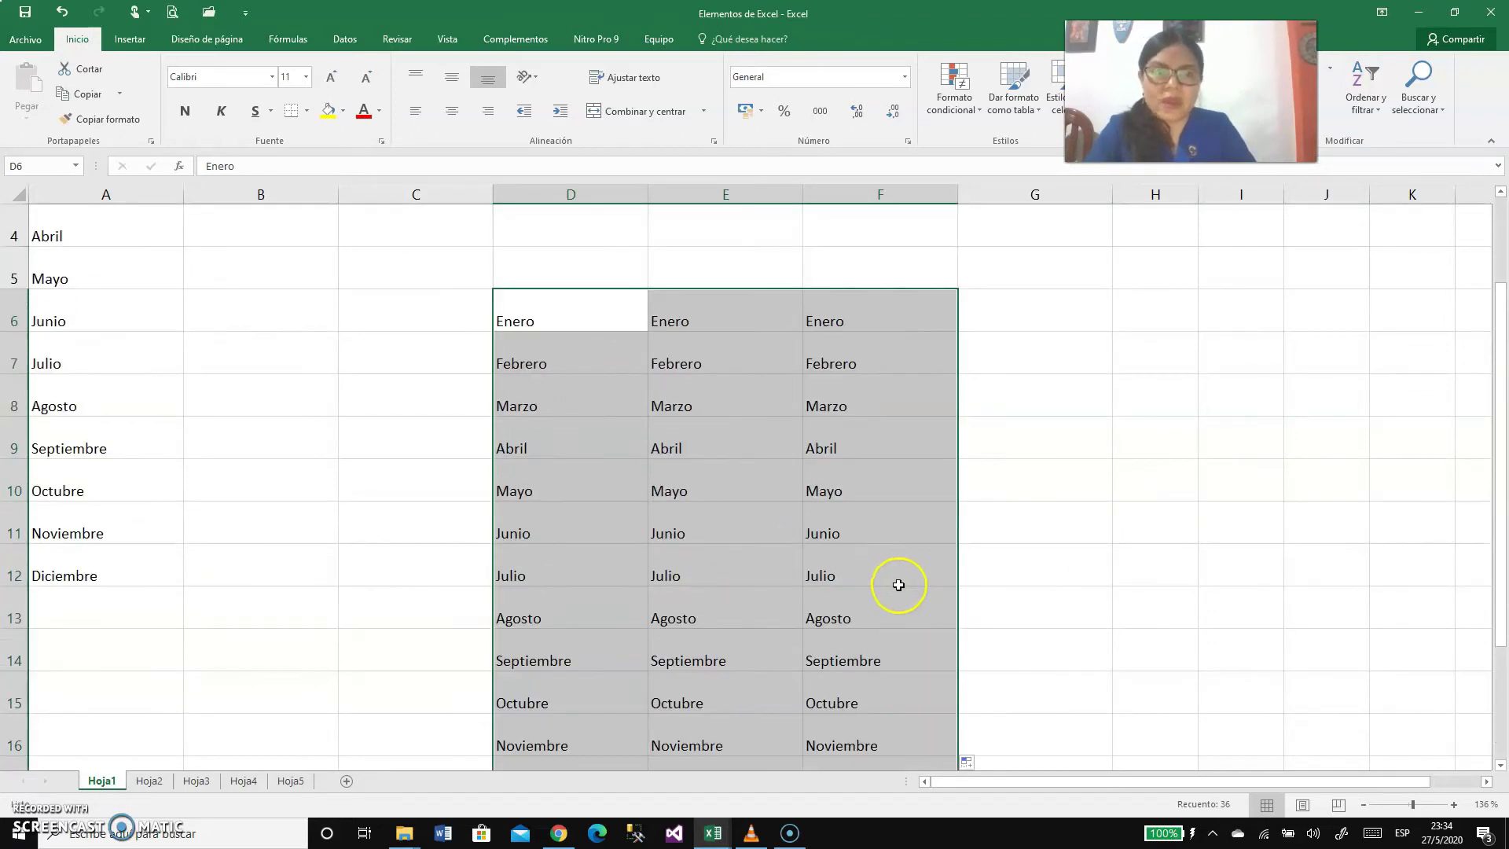
scroll(770, 543, "up", 1)
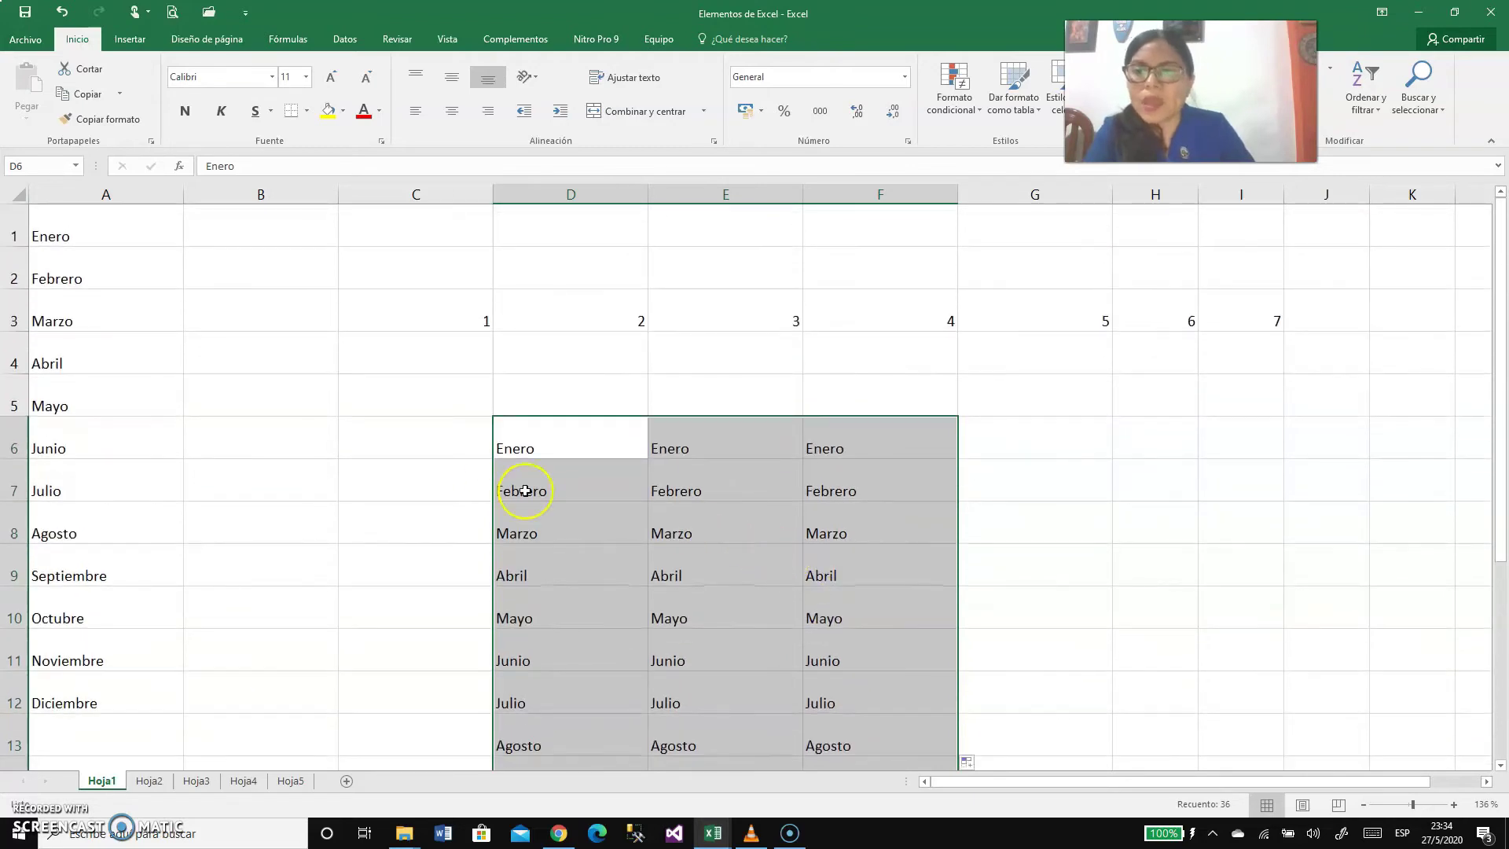
Step: Examine the font name, size, colour and border options available for cell D6
left_click(486, 483)
left_click(548, 438)
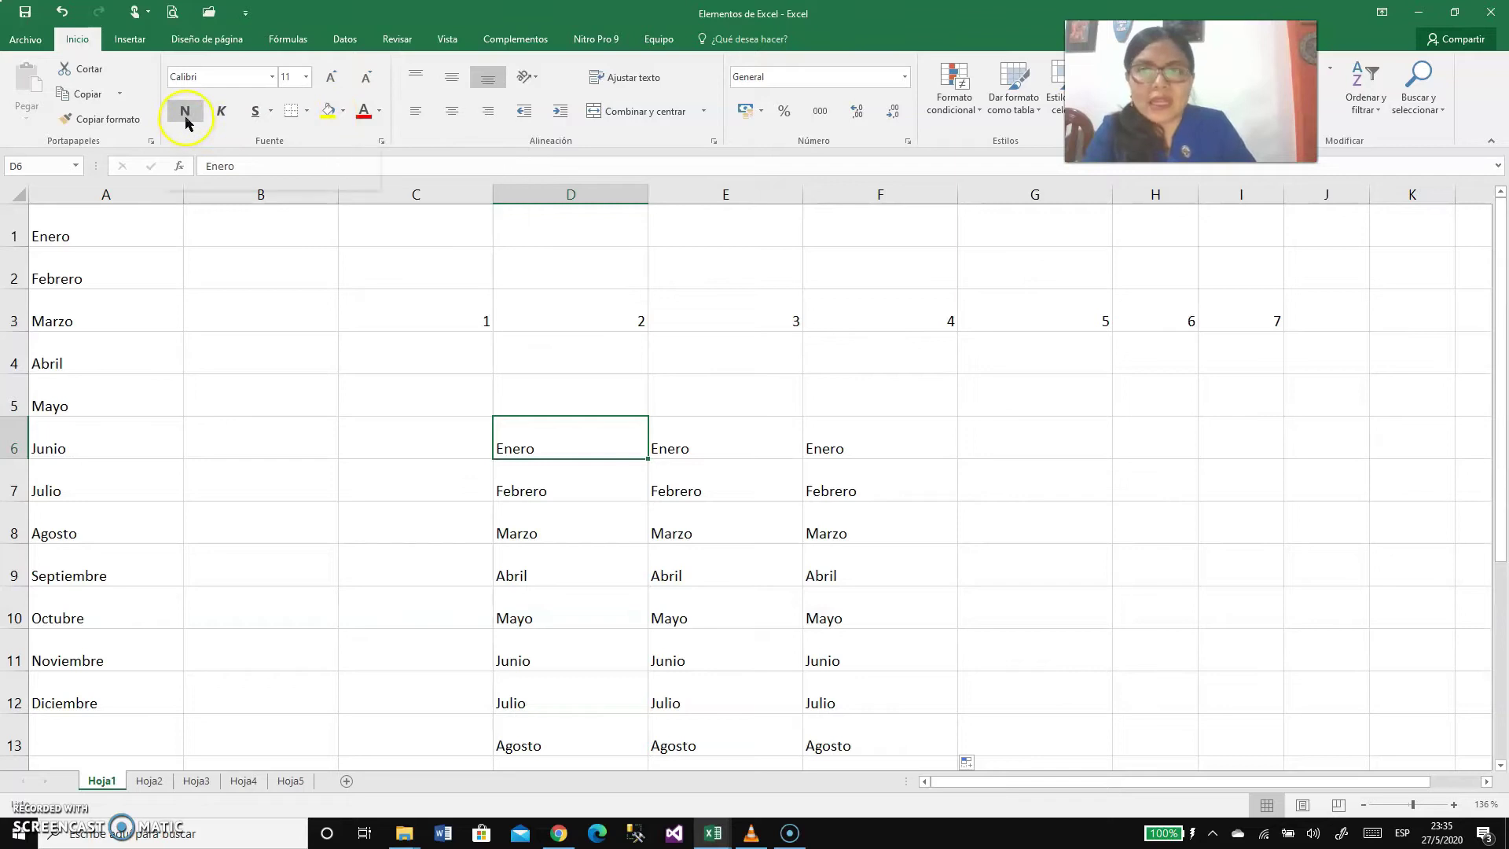
left_click(271, 76)
left_click(271, 76)
left_click(306, 76)
left_click(305, 77)
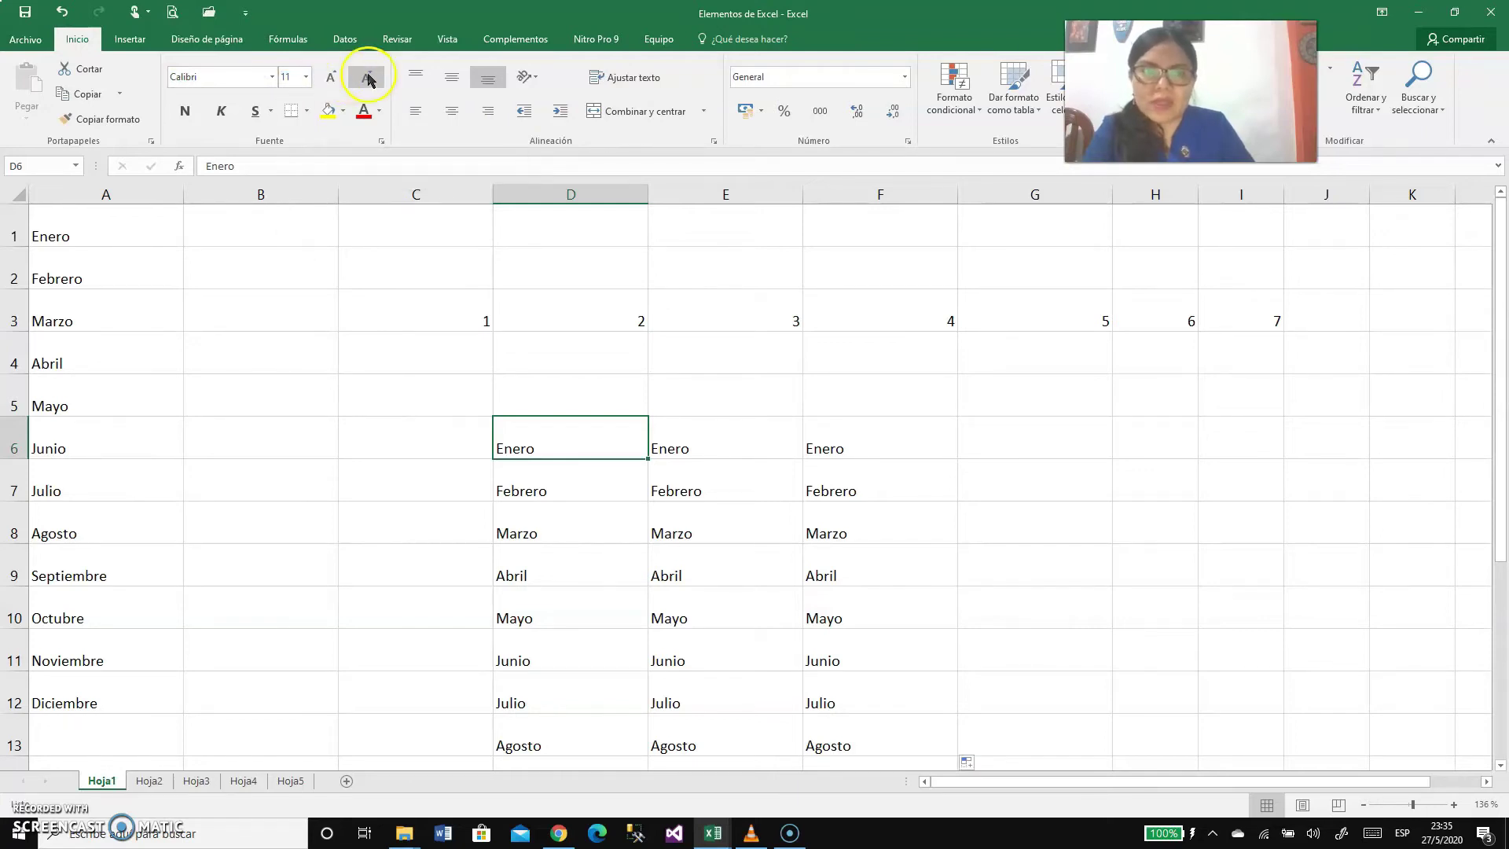
left_click(358, 119)
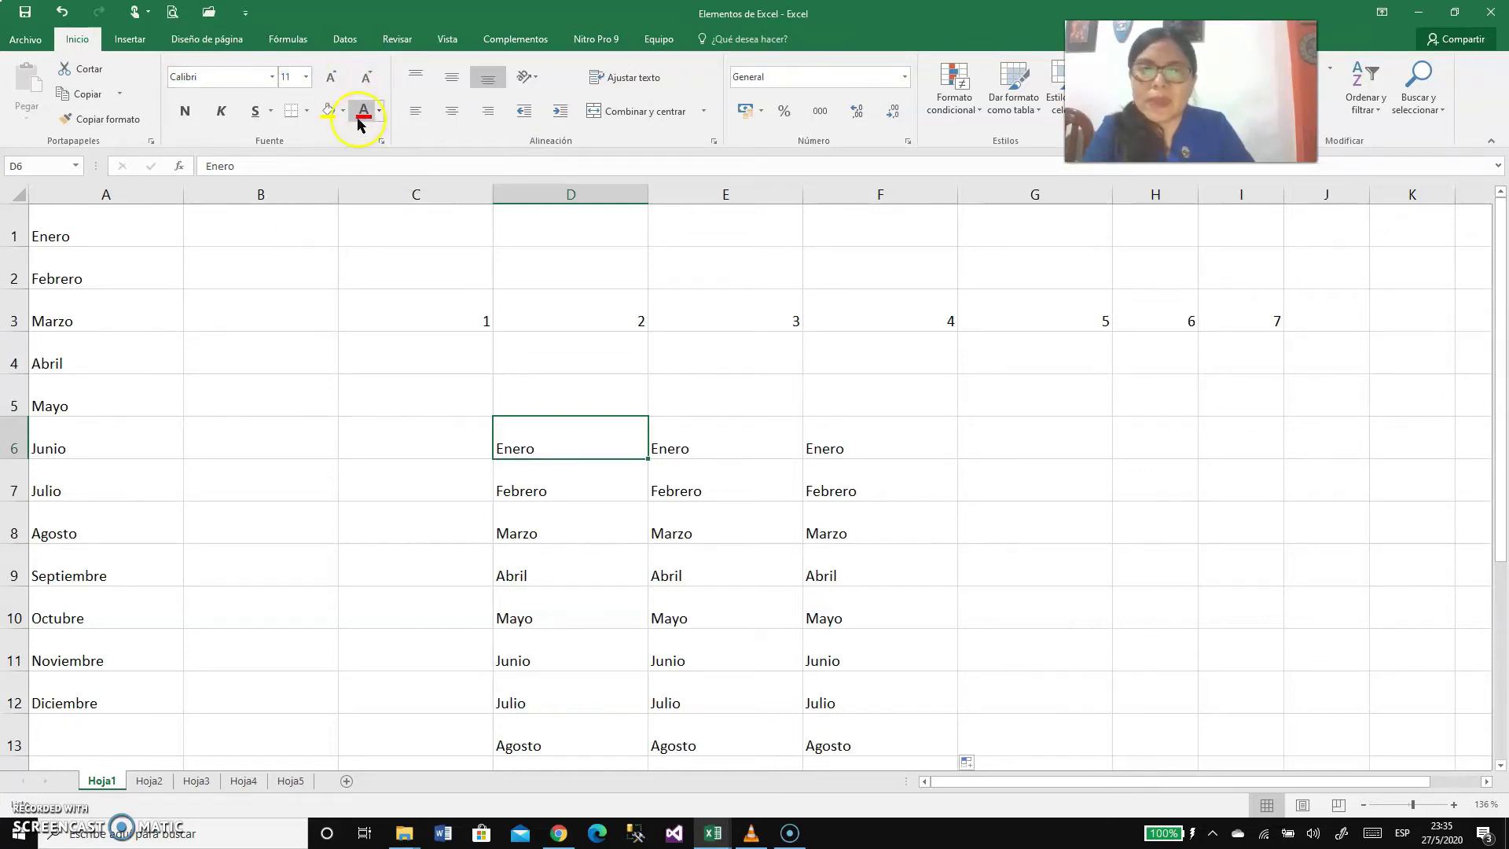
left_click(307, 113)
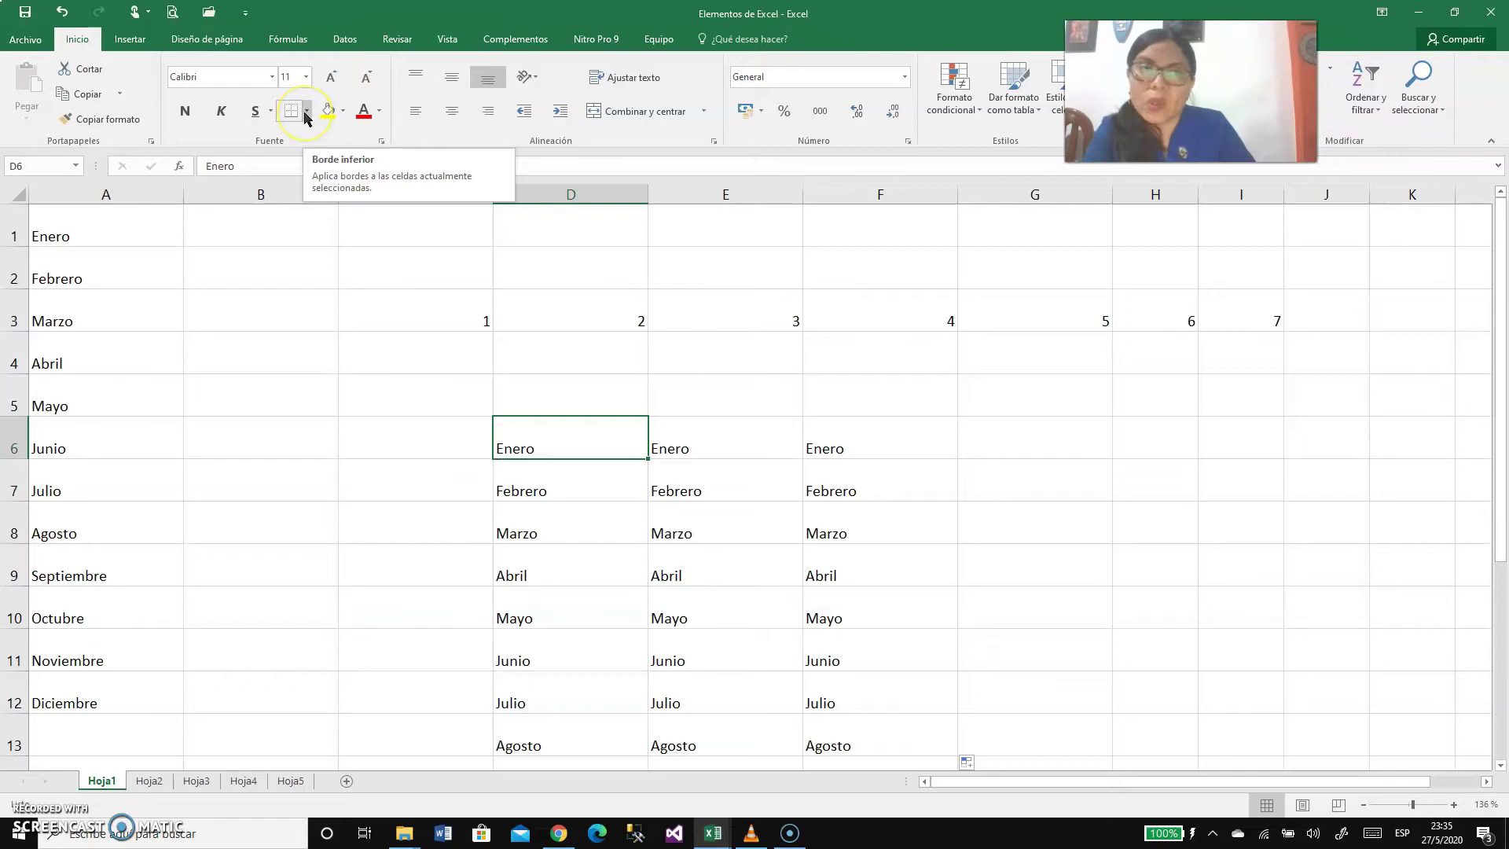
left_click(267, 281)
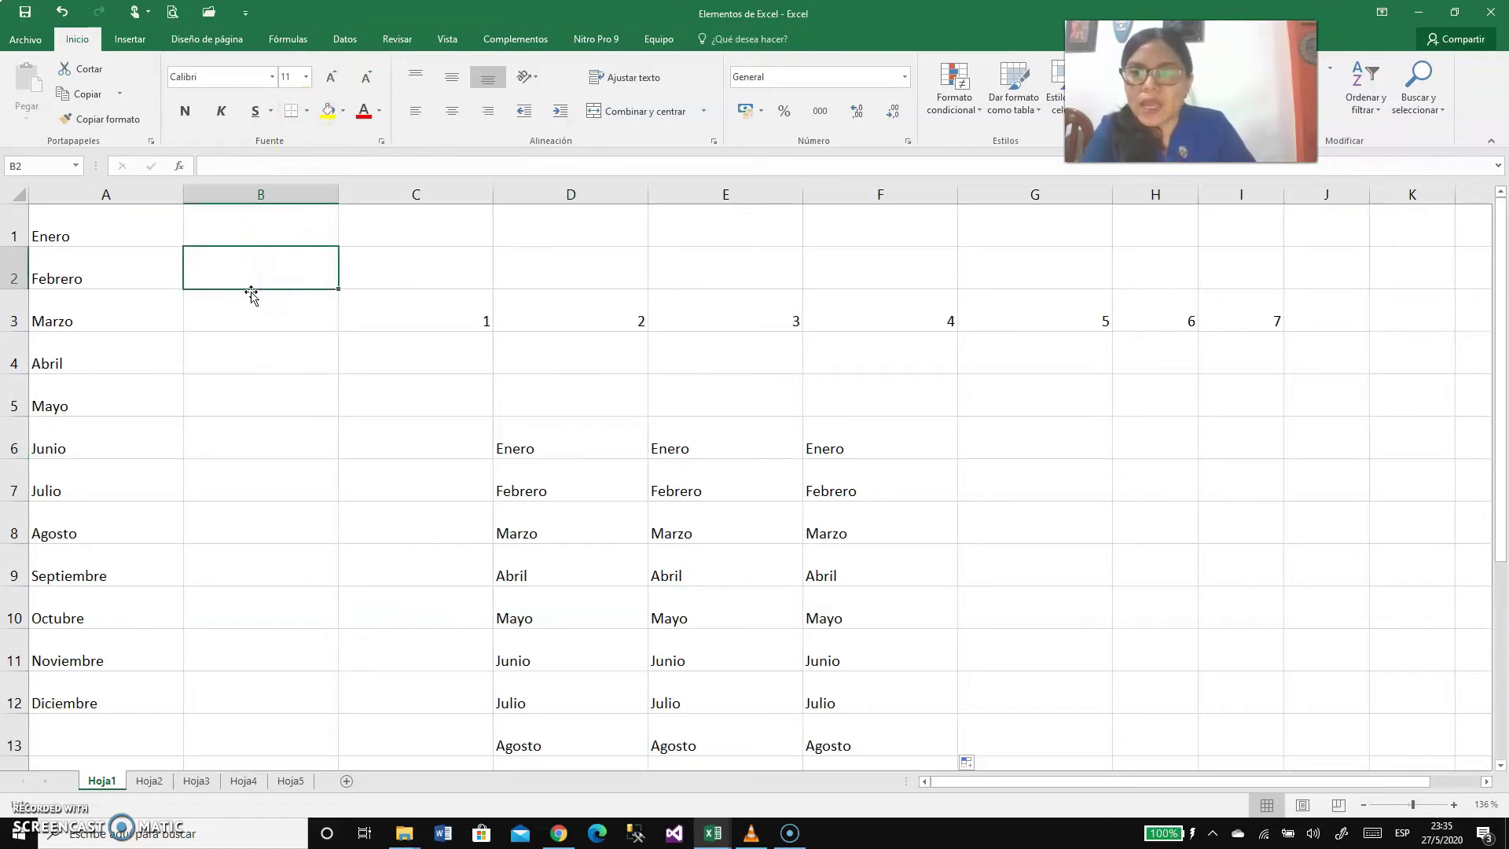
Step: Fill cell D6 with yellow and change the fill to a light orange theme colour
left_click(606, 441)
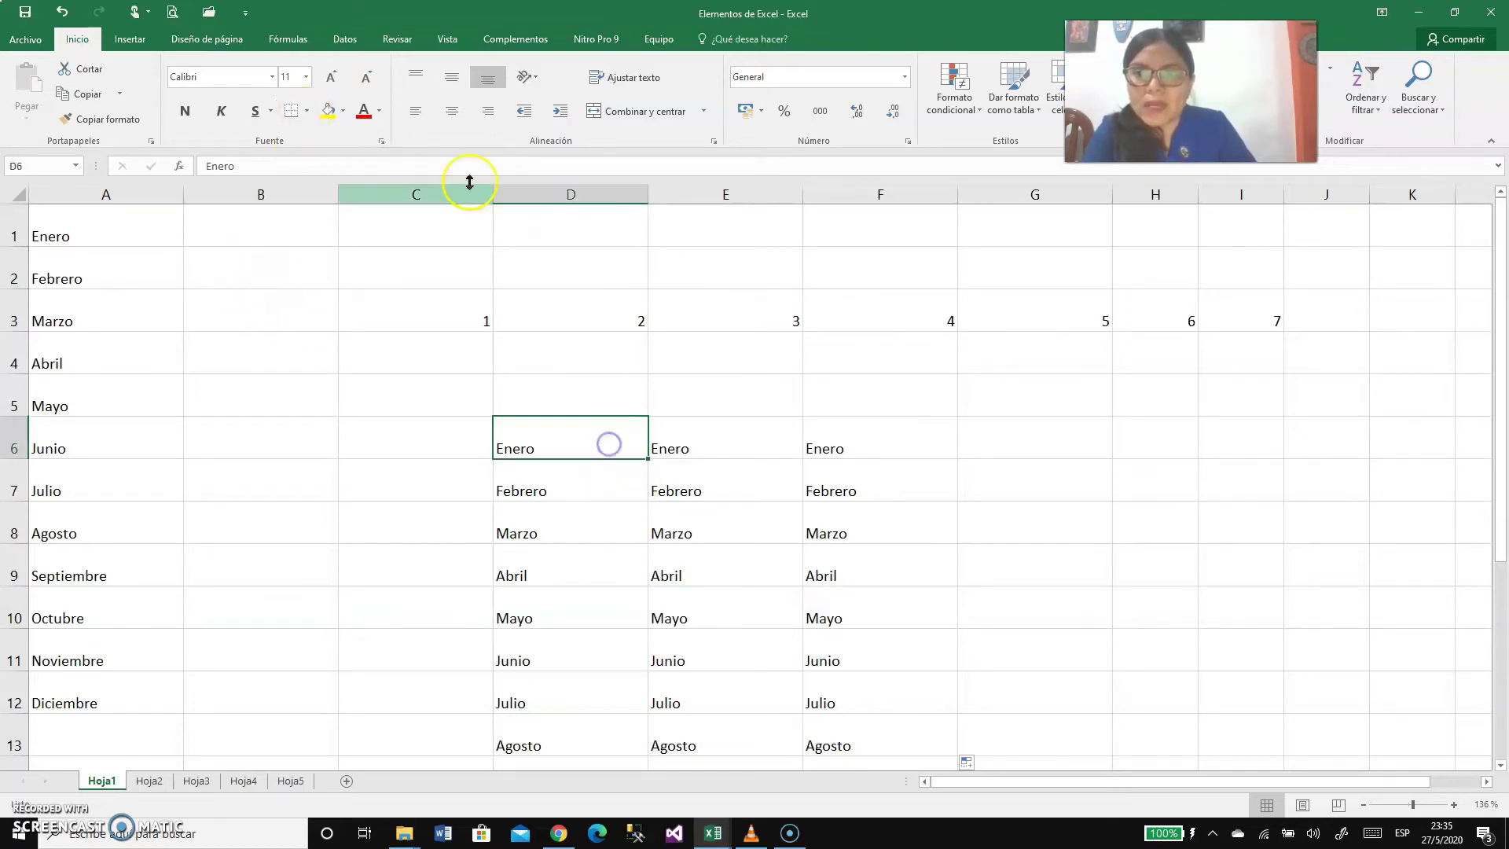
left_click(331, 118)
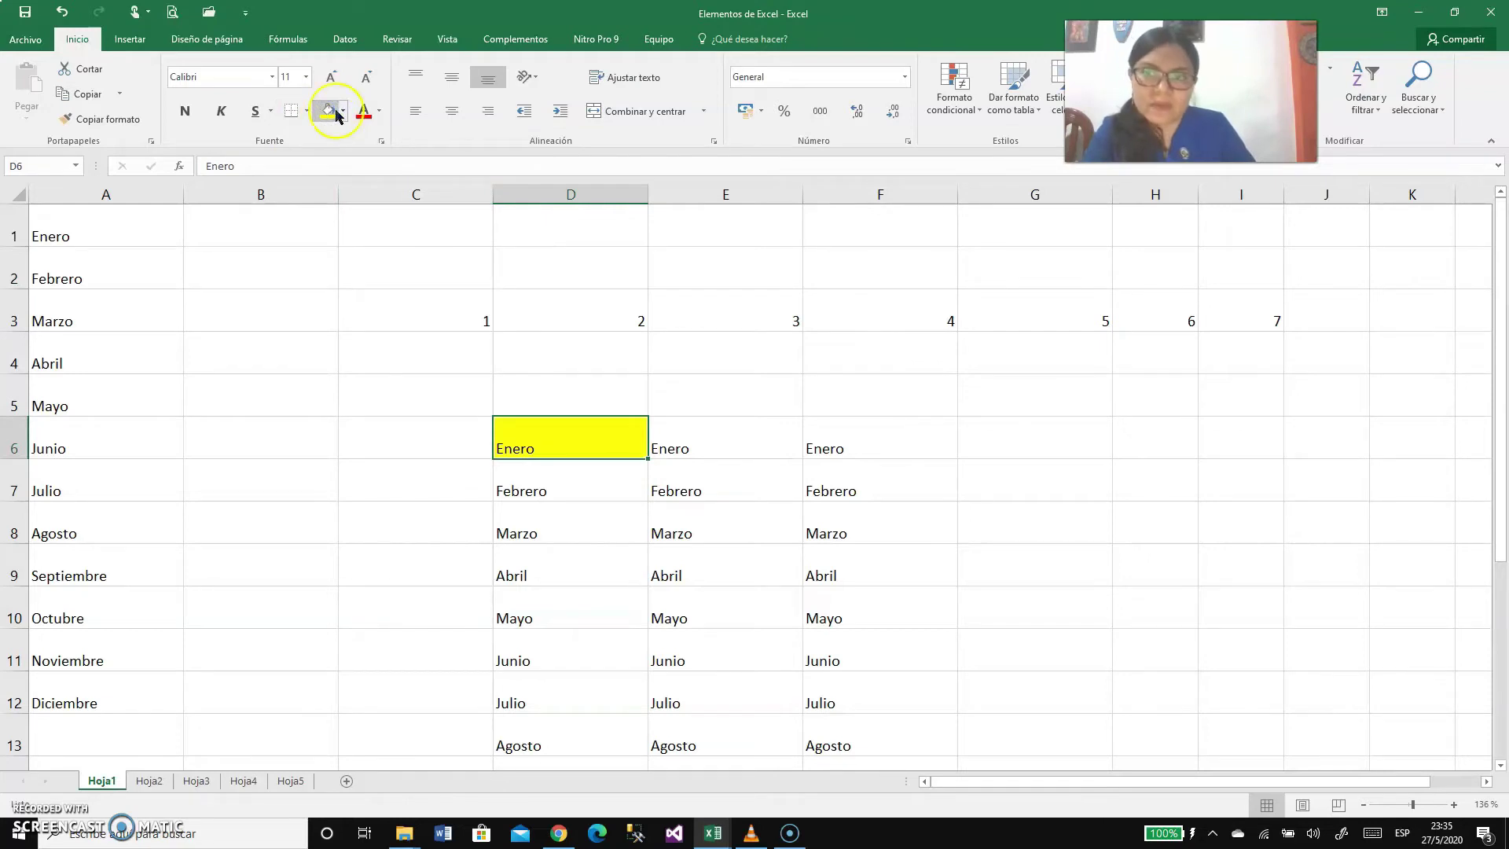
left_click(343, 114)
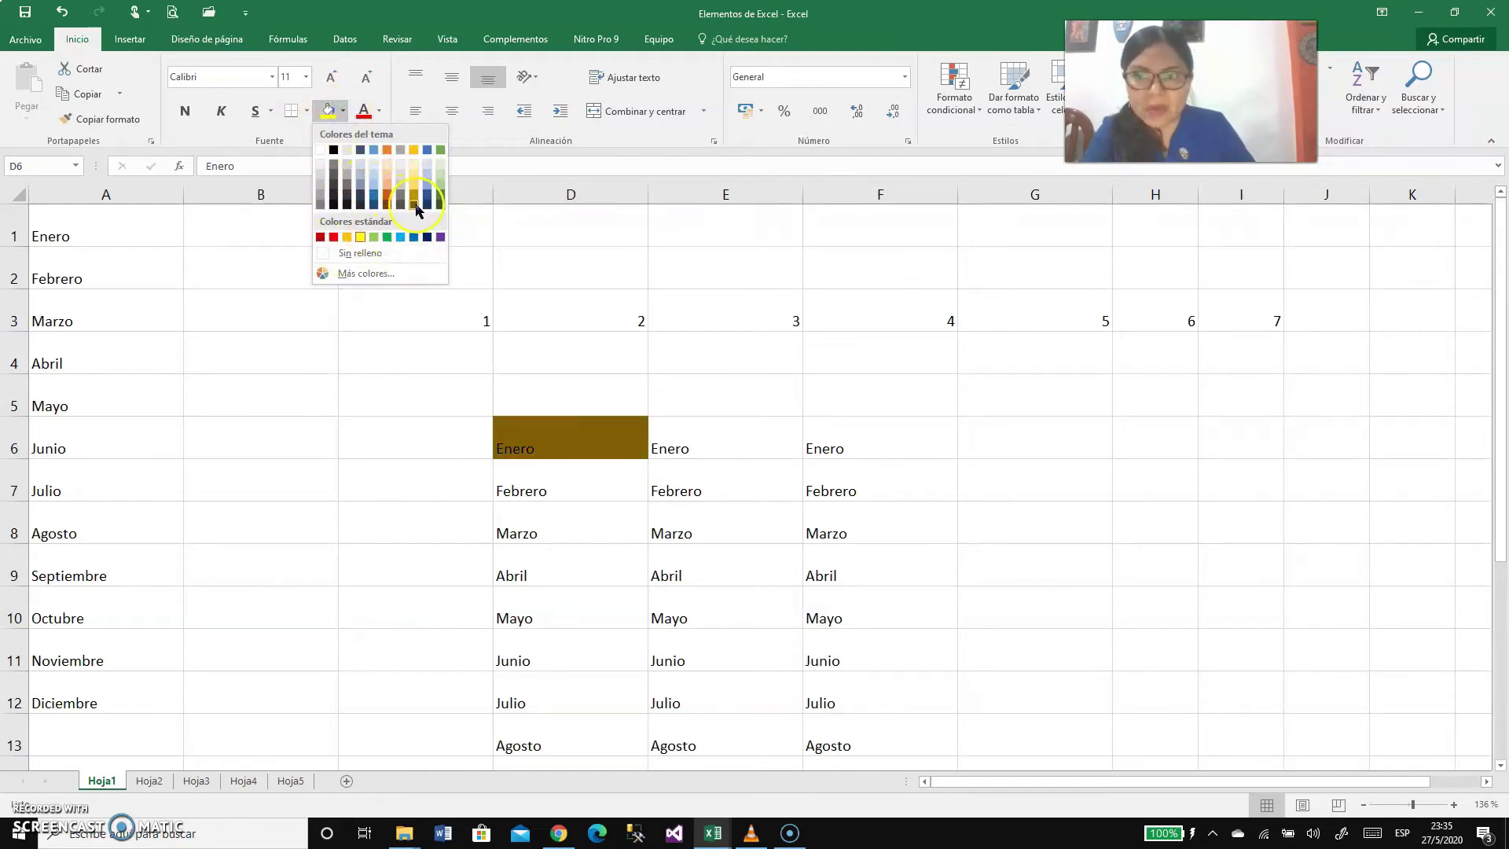
left_click(389, 181)
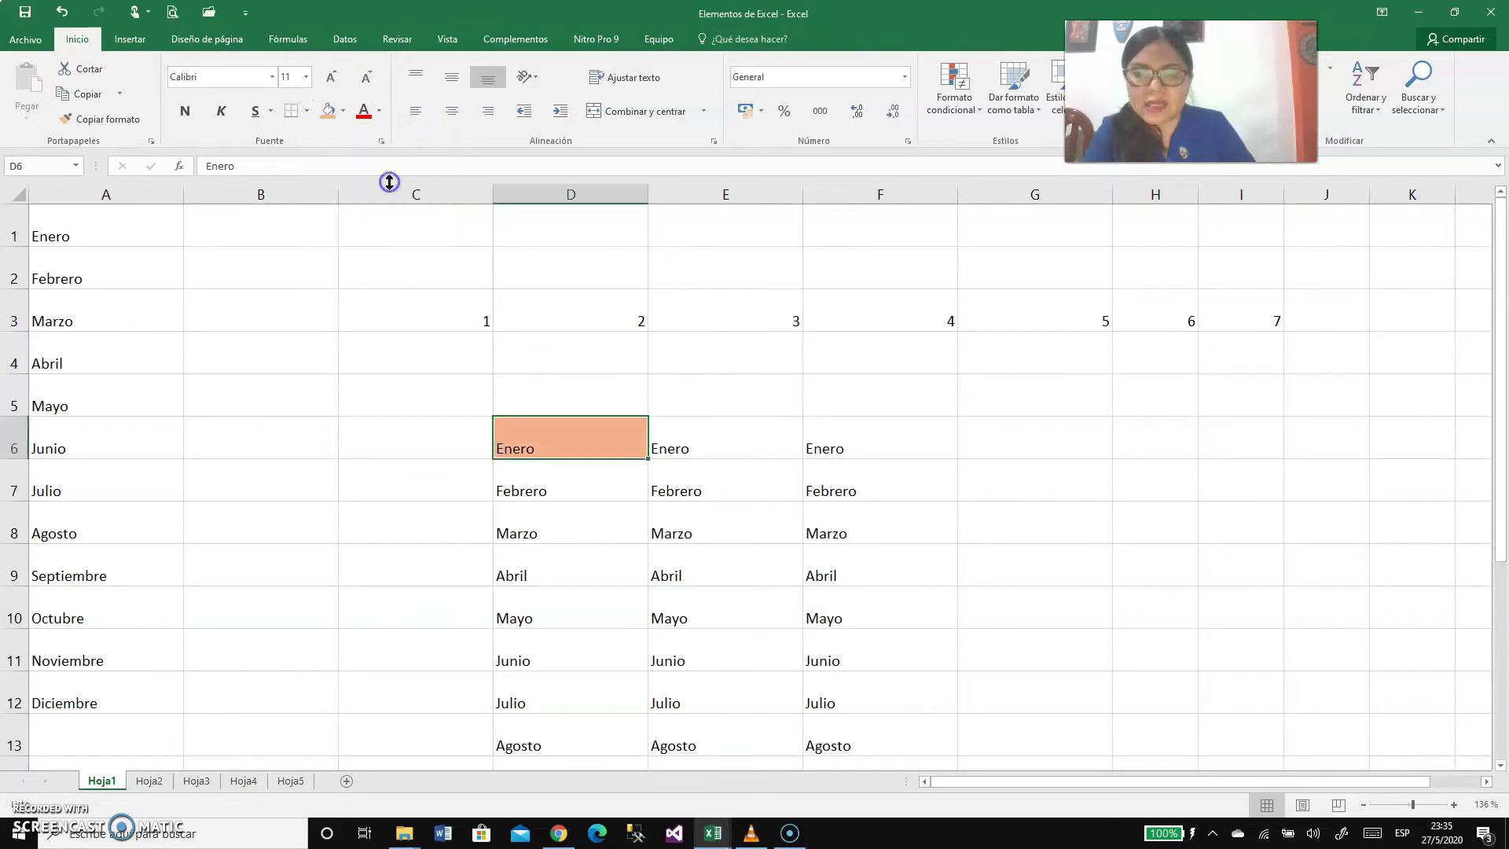
Step: Set the font colour of Febrero in cell E7 to the standard blue
left_click(707, 470)
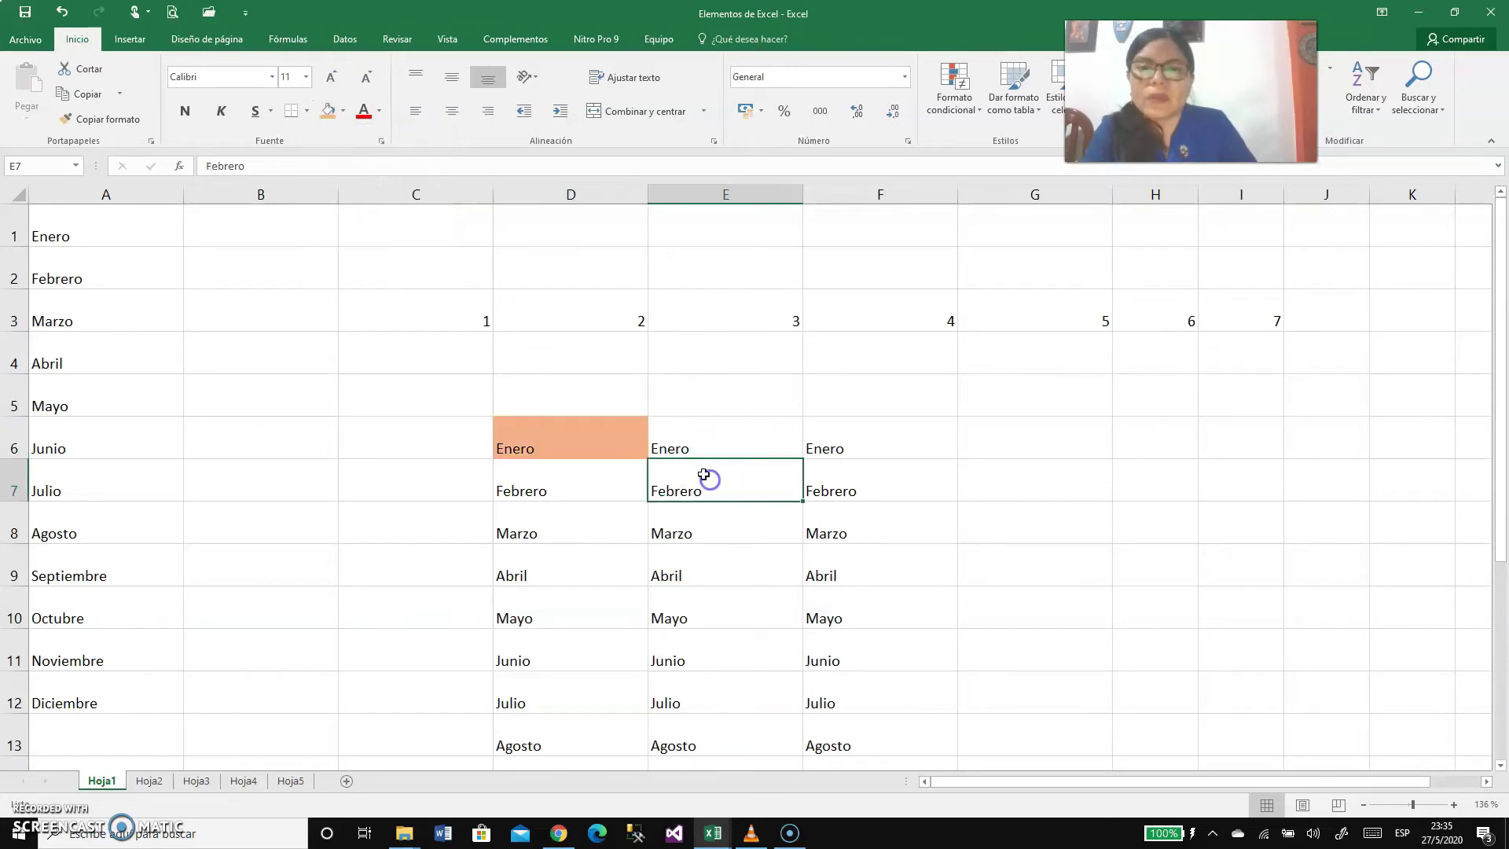
left_click(379, 111)
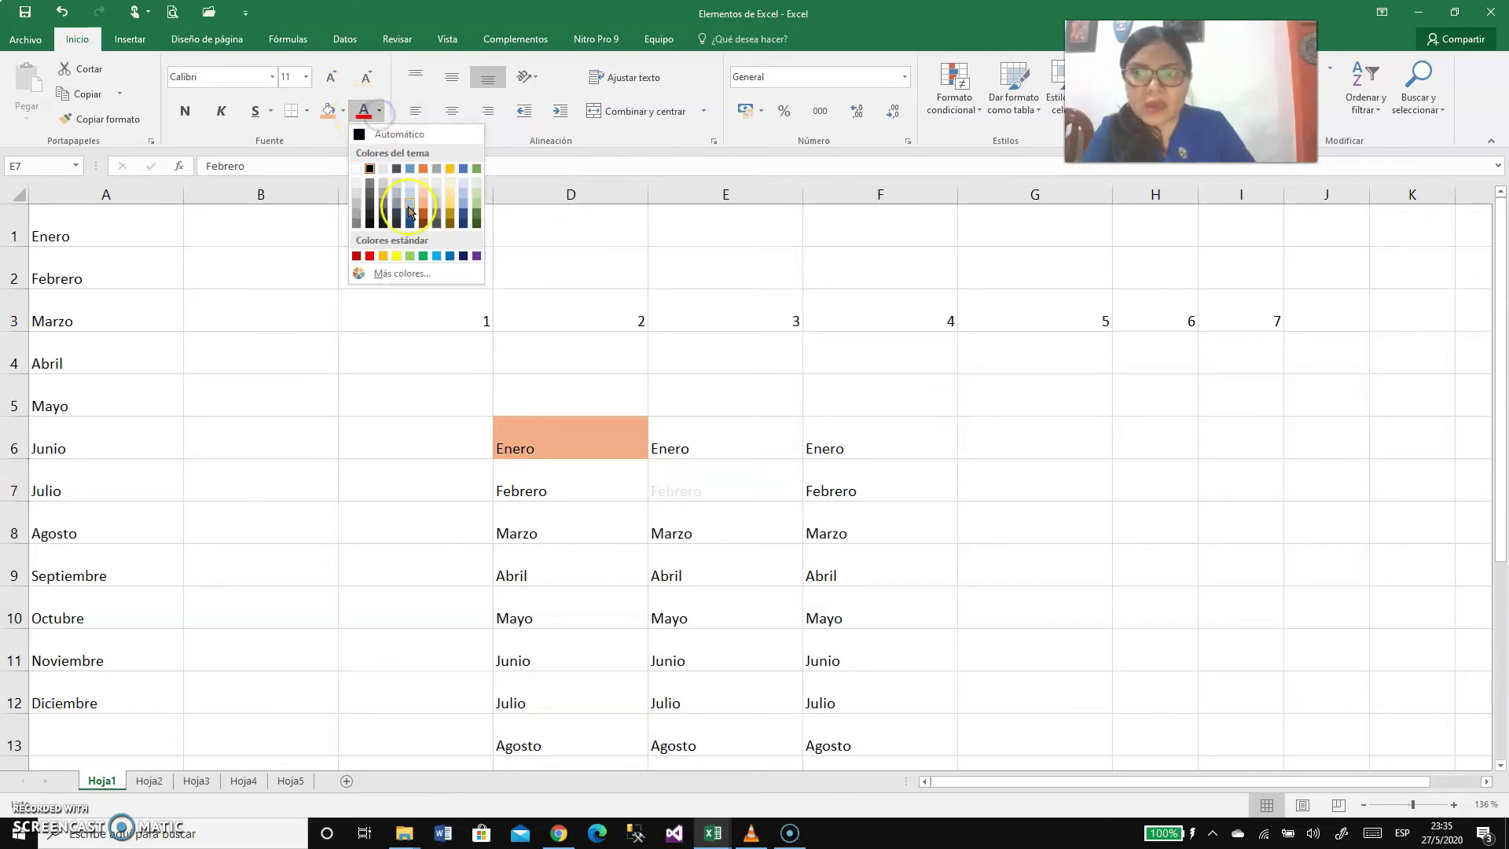
left_click(450, 257)
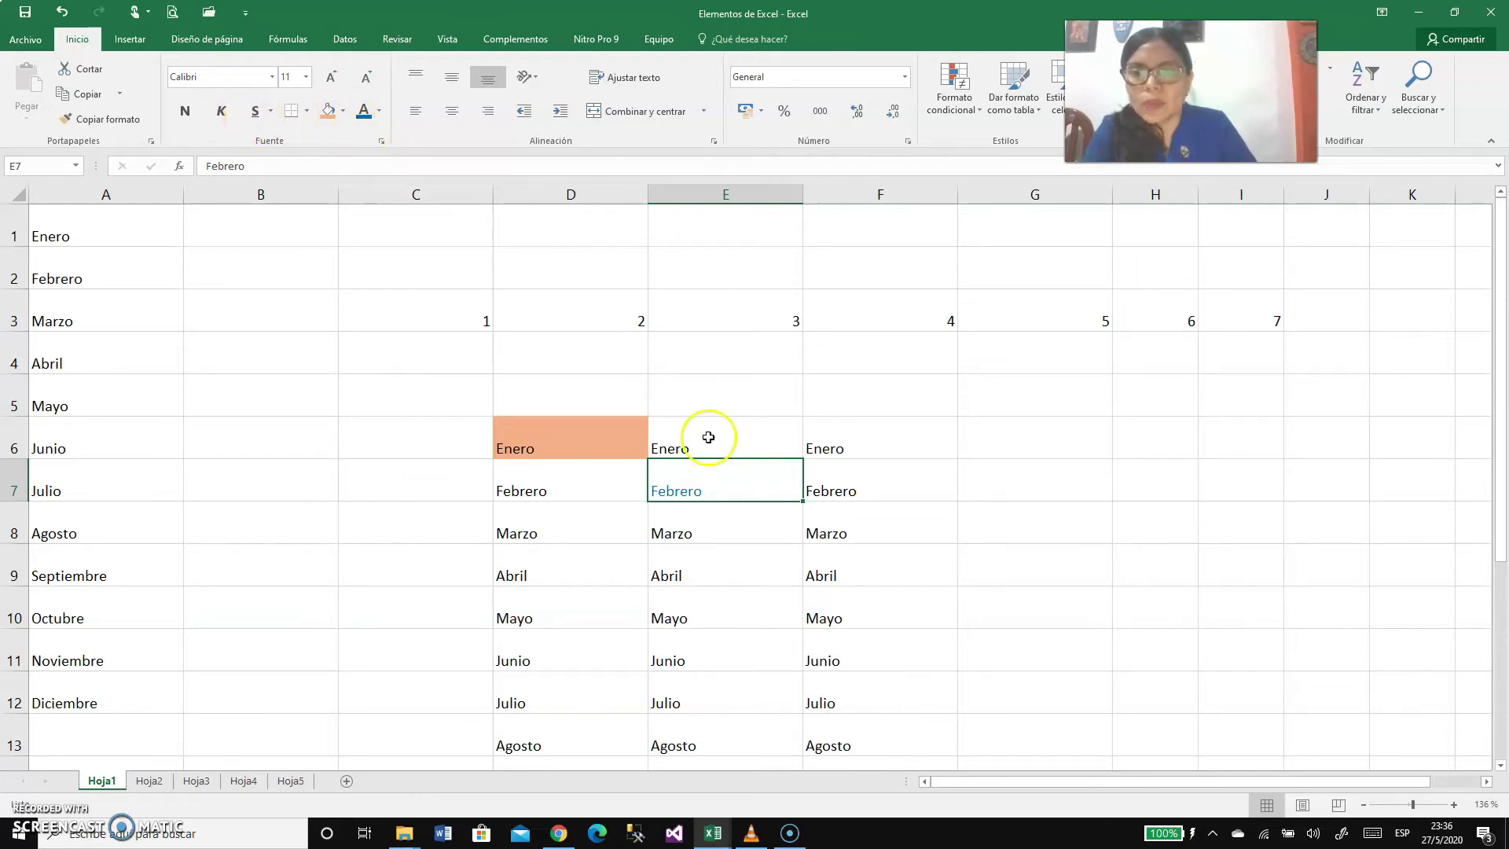
Step: Underline Enero in cell F6 and change the underline style to double (Subrayado doble)
left_click(810, 450)
left_click(254, 116)
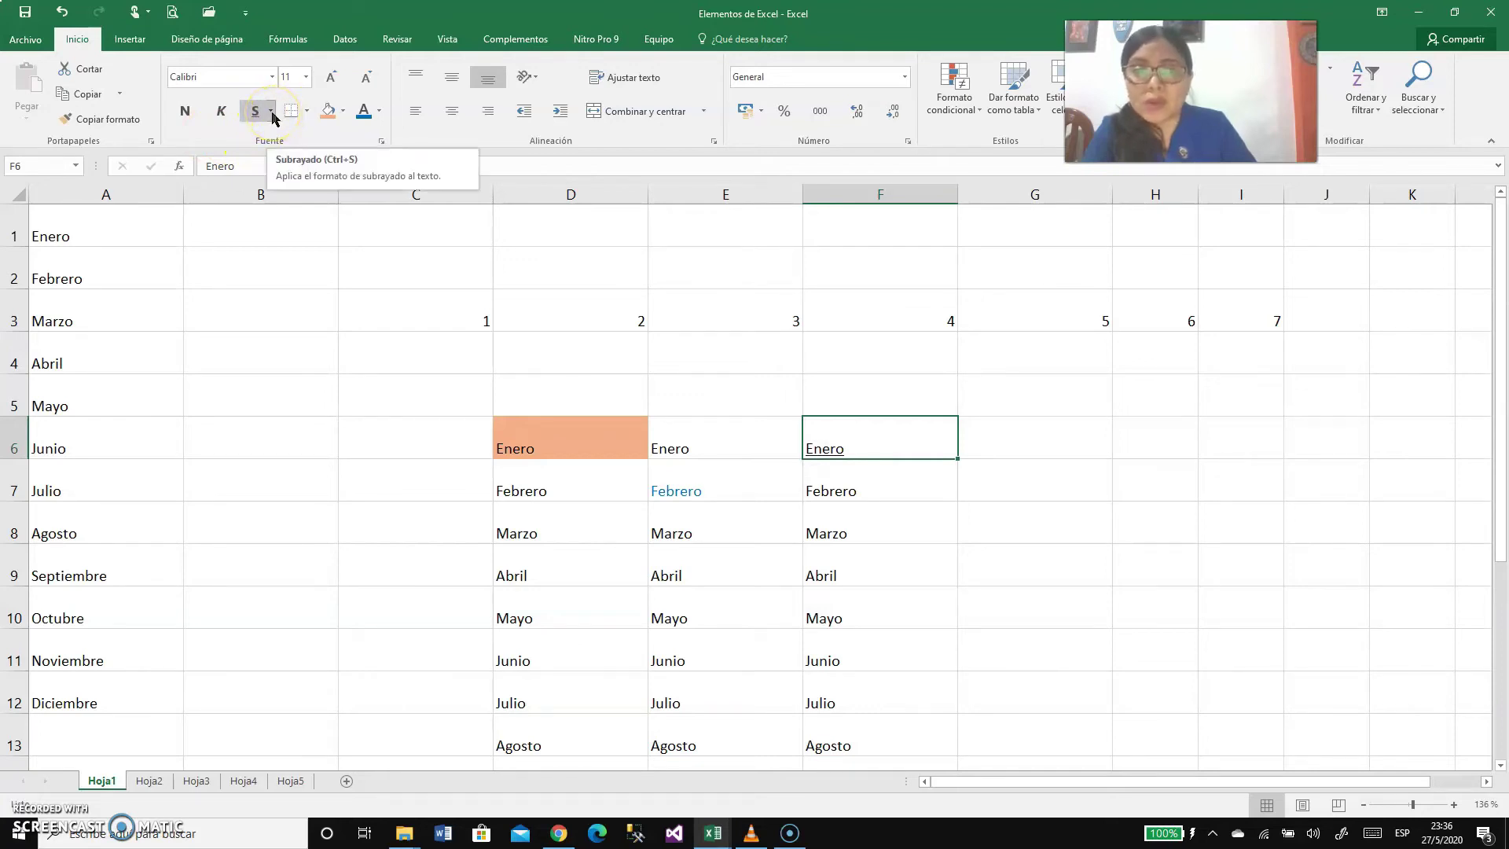
left_click(272, 111)
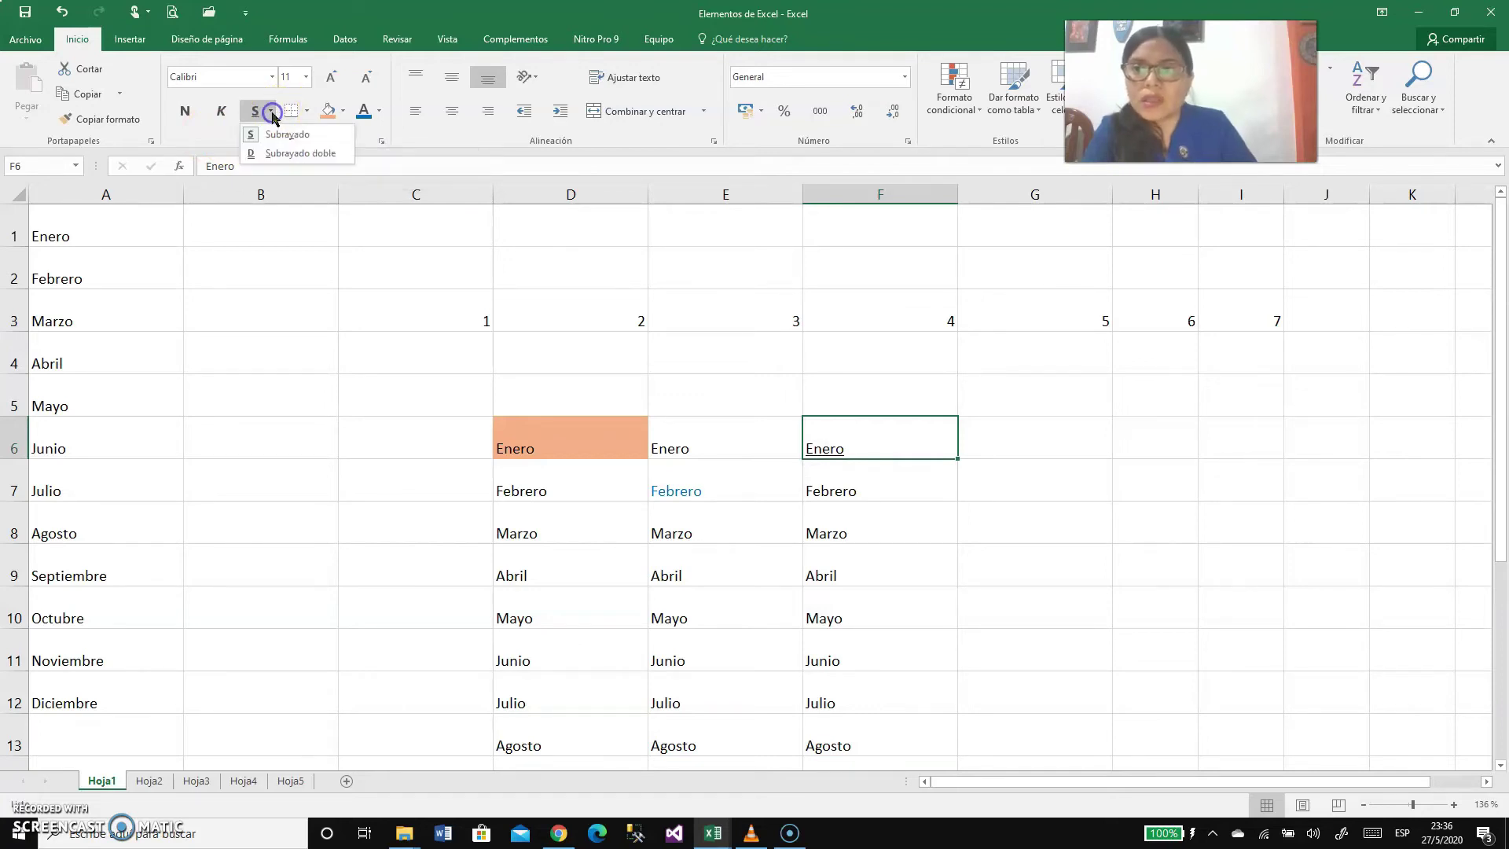
left_click(271, 154)
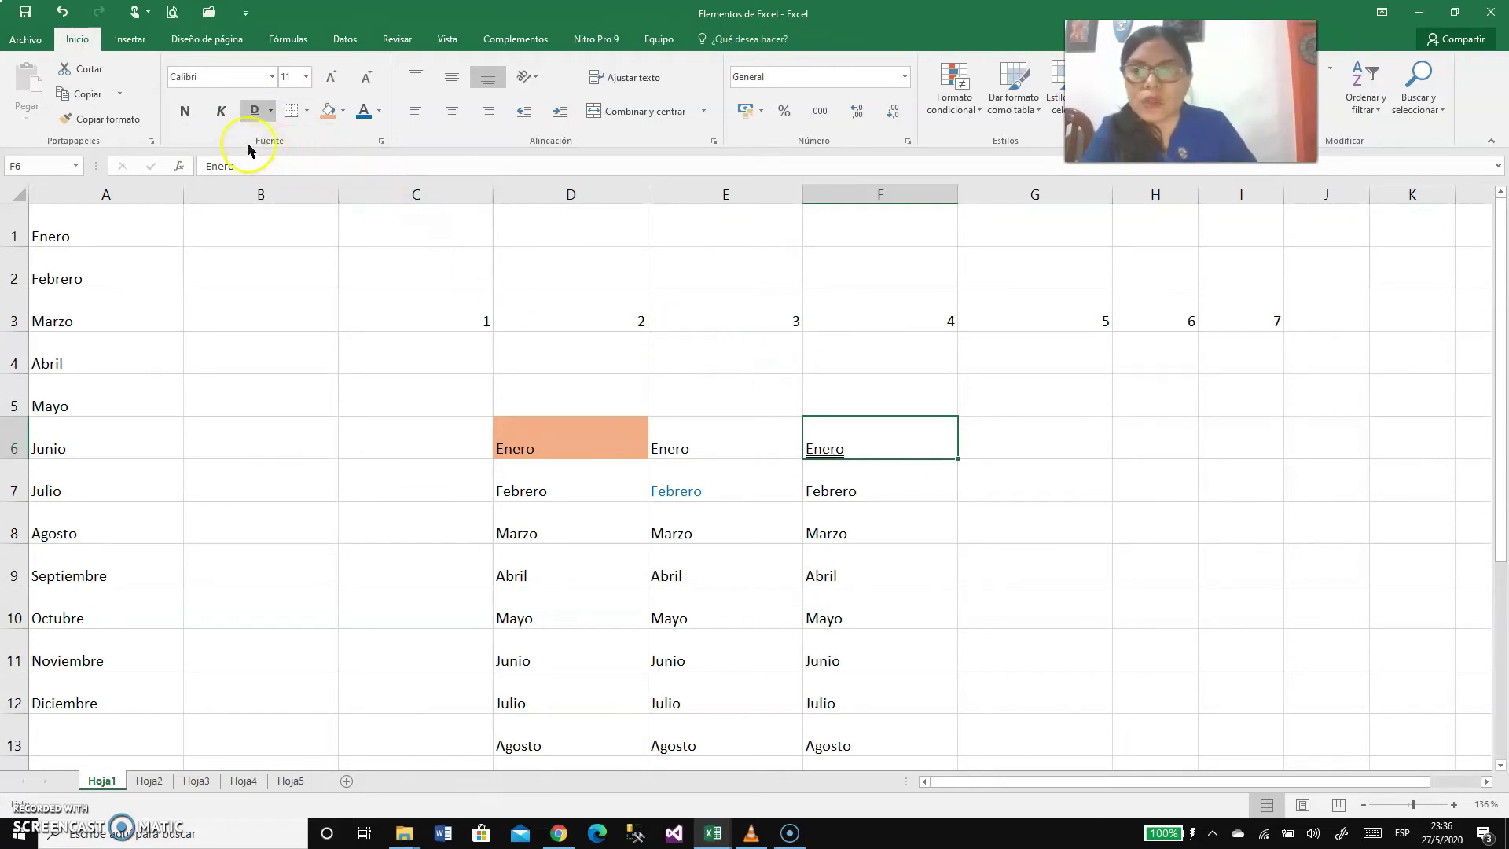
Step: Make Marzo italic in cell F8 and bold in cell D8
left_click(833, 489)
left_click(840, 522)
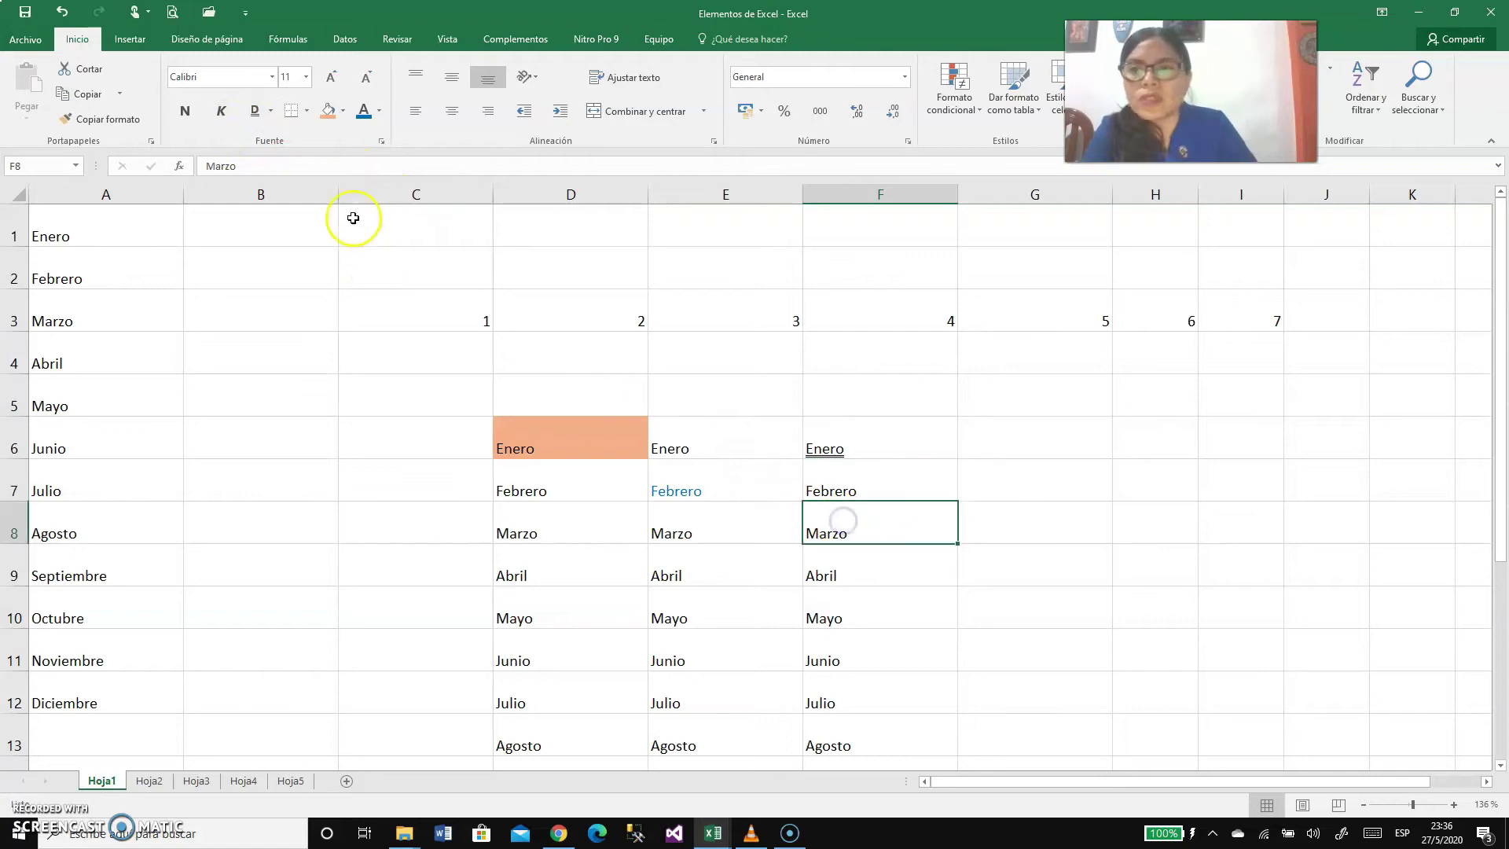
left_click(225, 118)
left_click(542, 526)
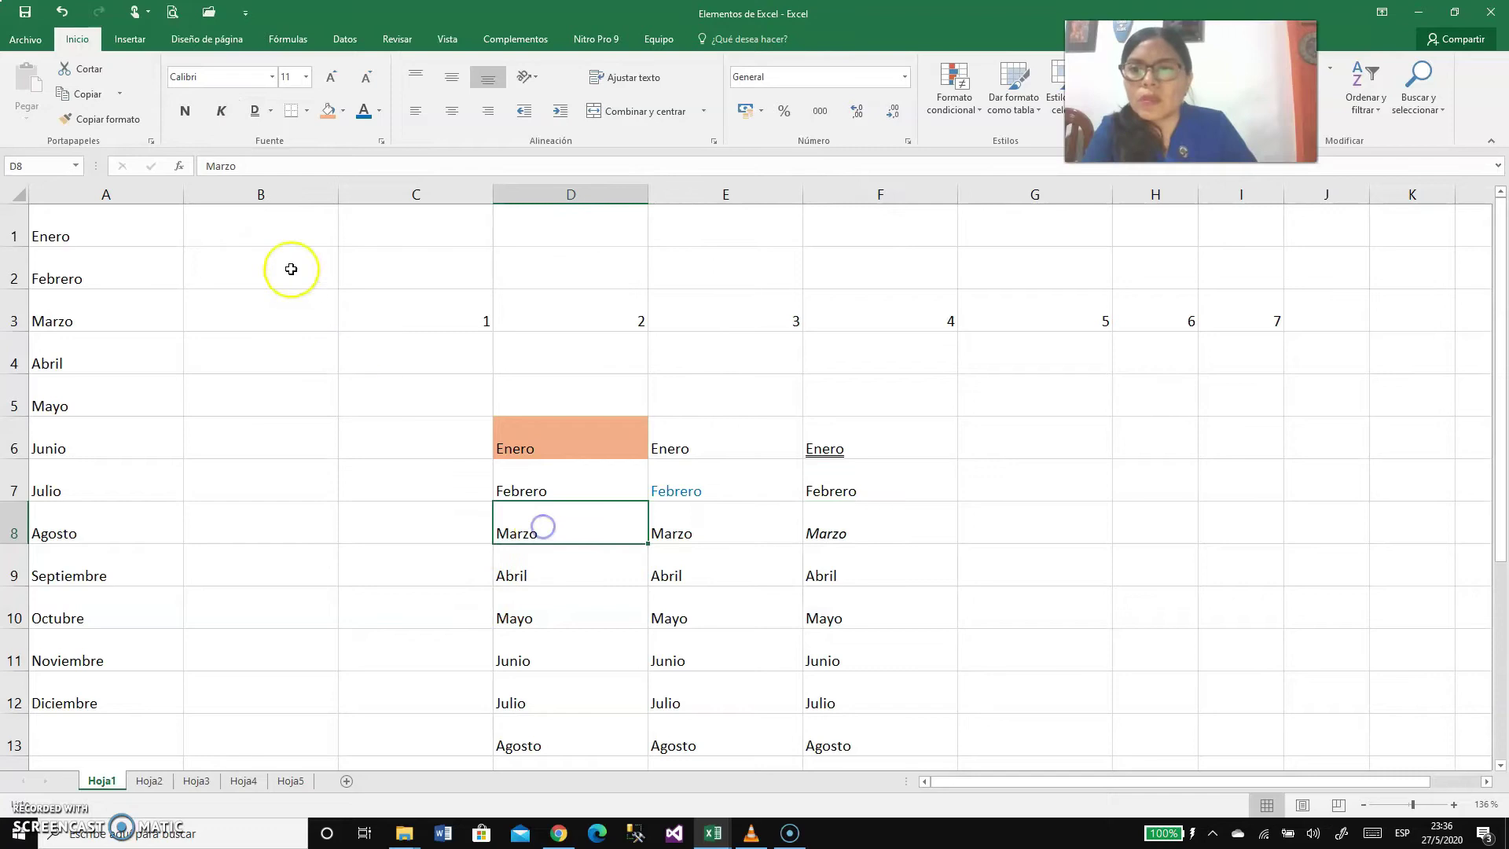
left_click(191, 118)
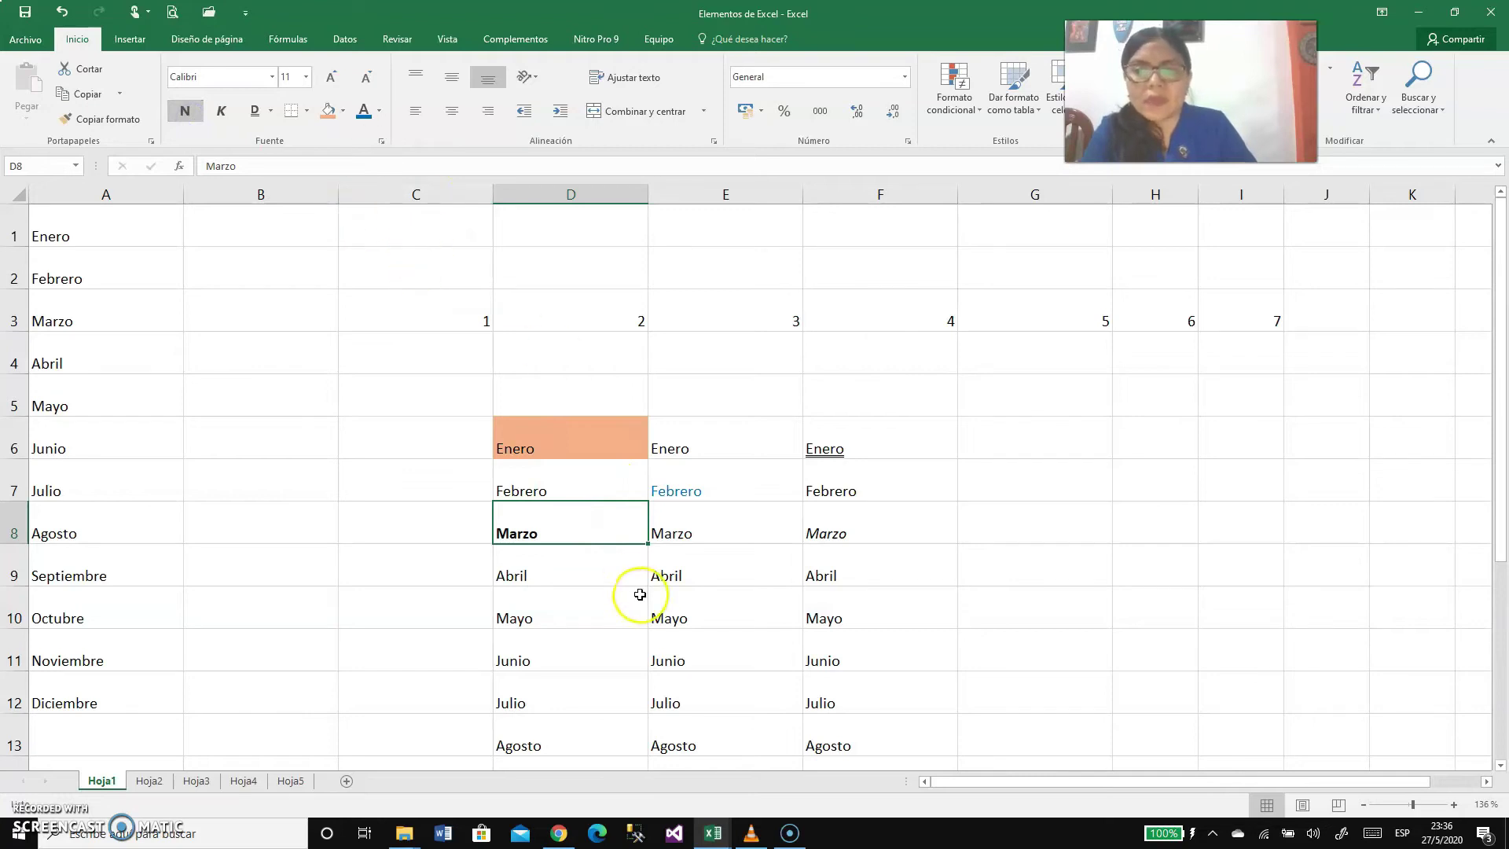
Step: Change the font of Abril in cell D9 to Broadway BT
left_click(614, 570)
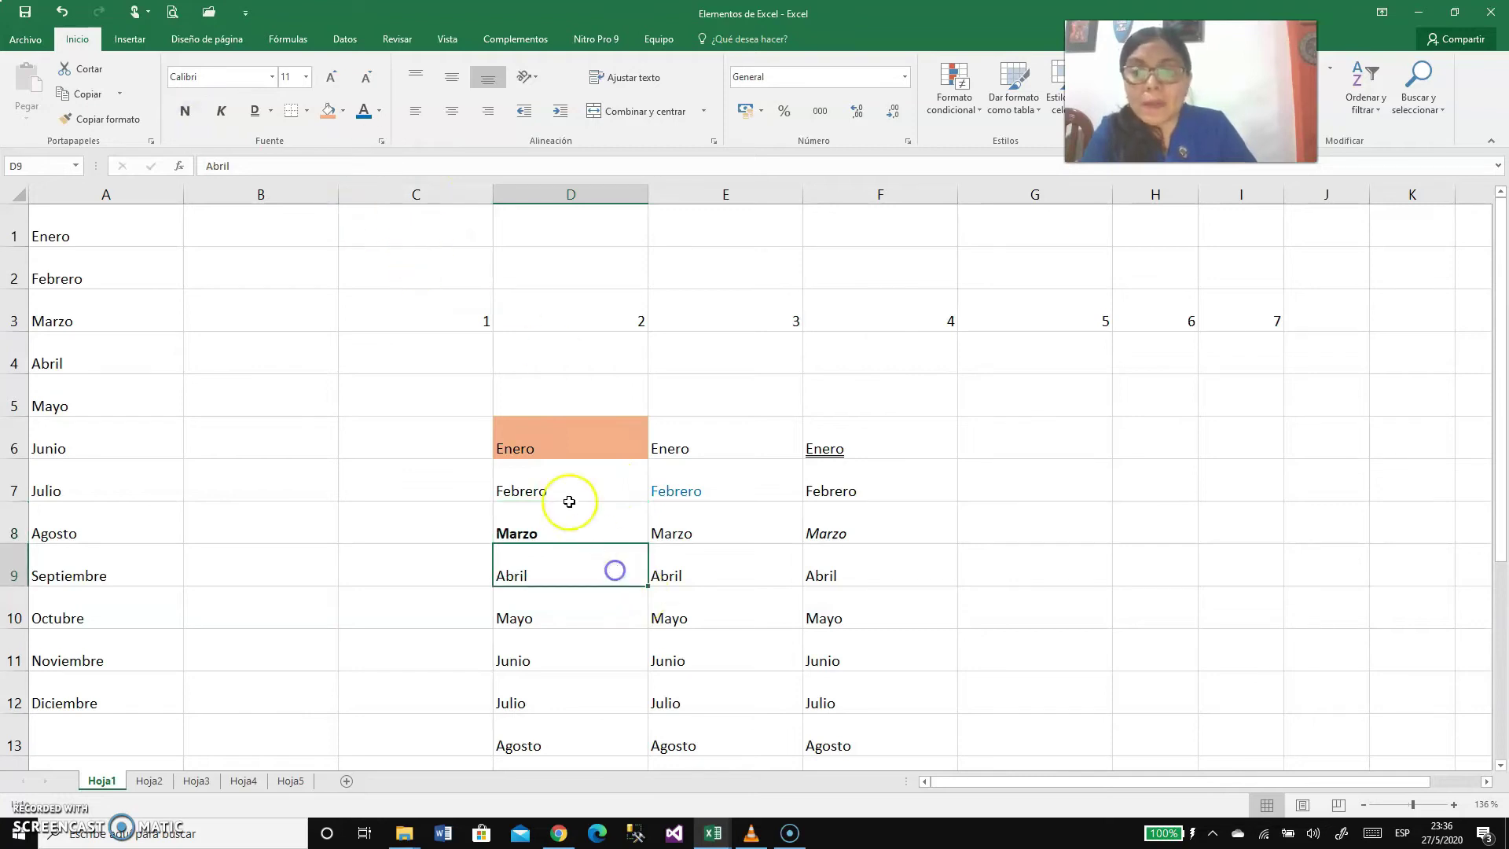
left_click(274, 79)
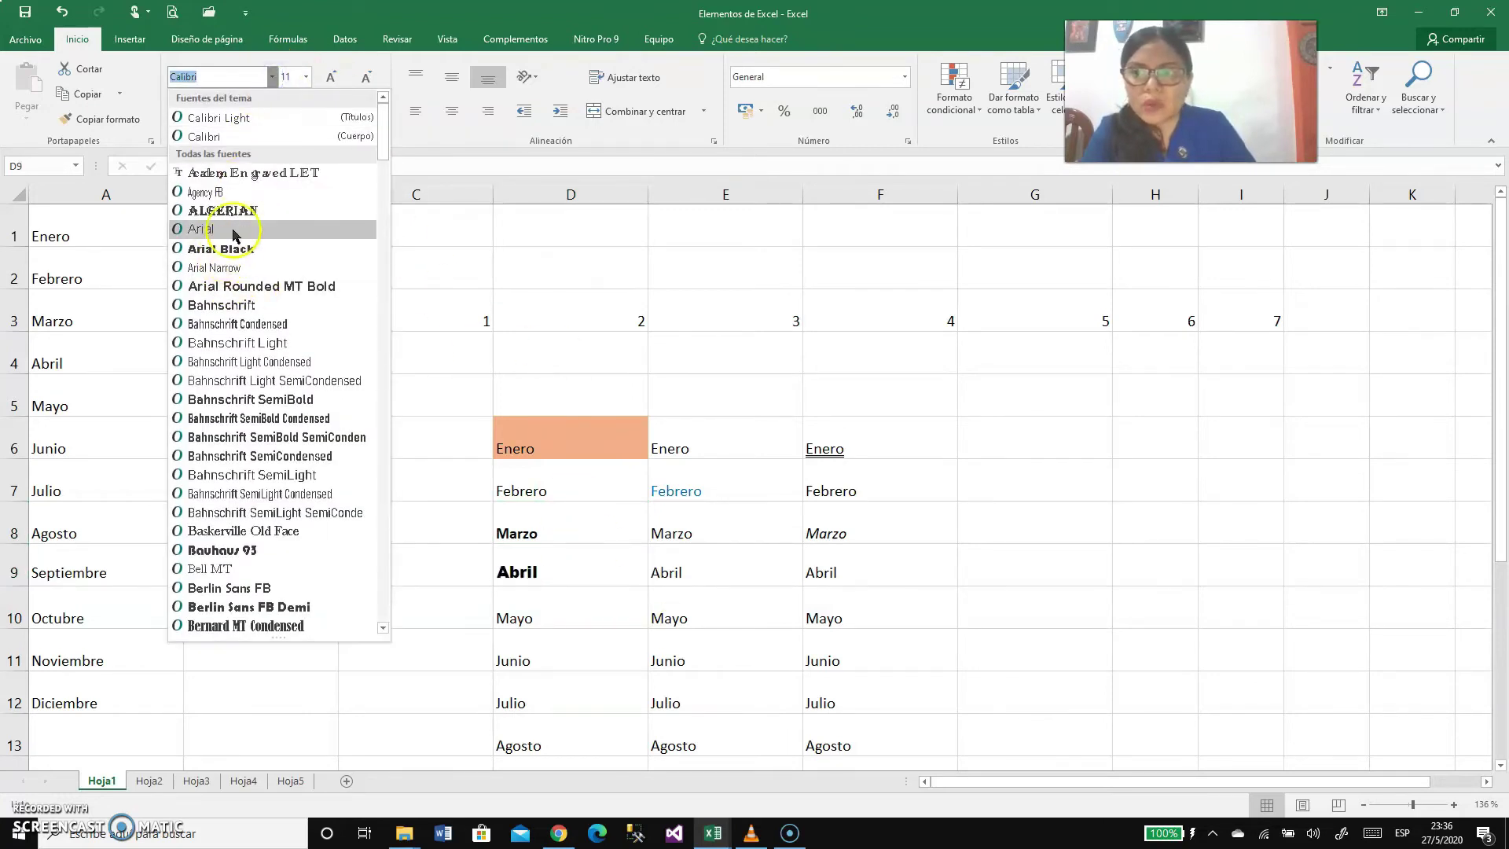
scroll(239, 464, "down", 9)
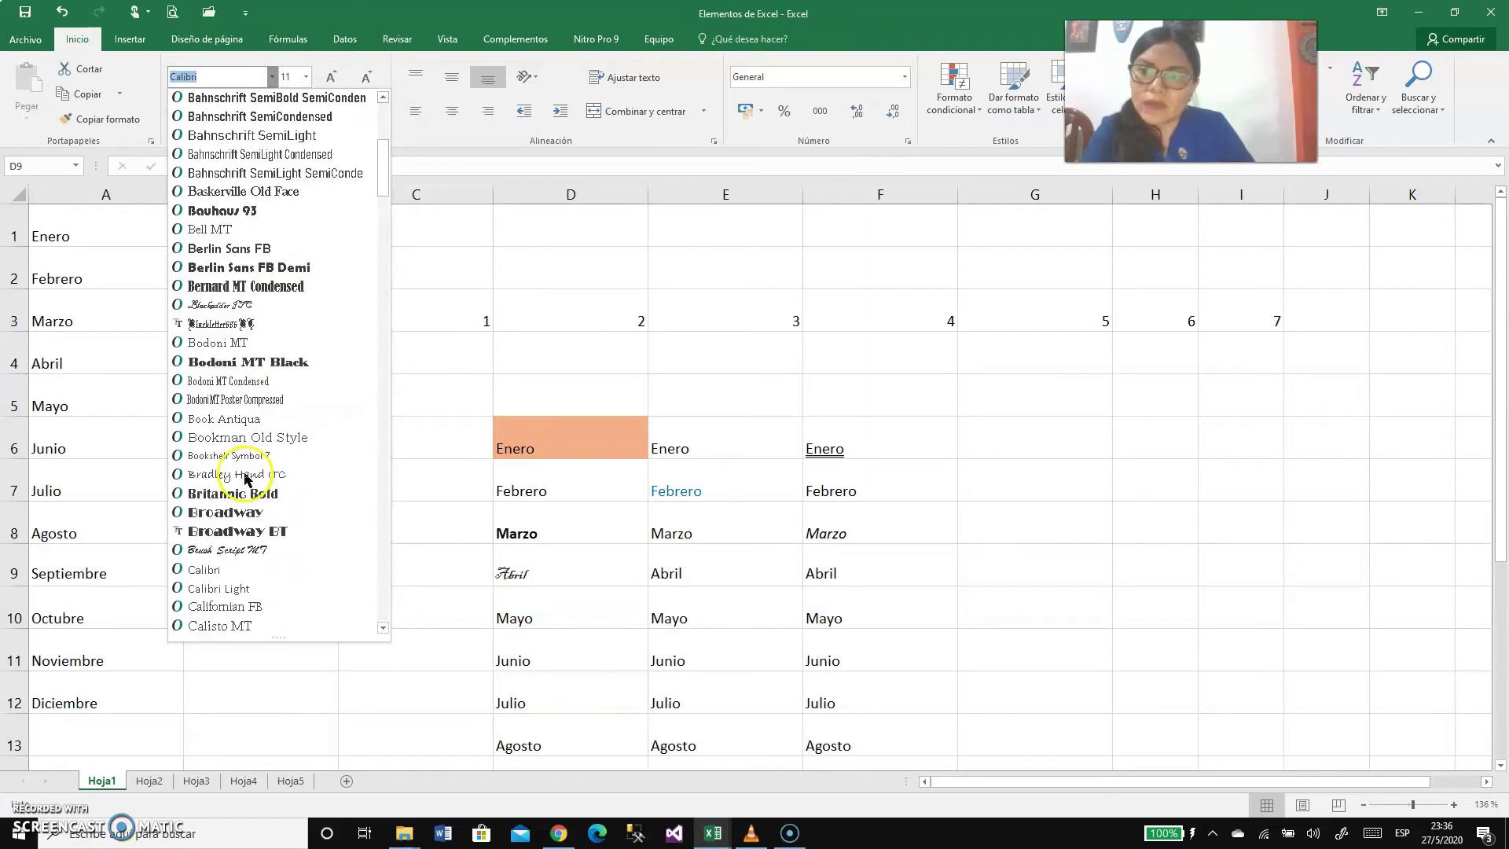
left_click(261, 362)
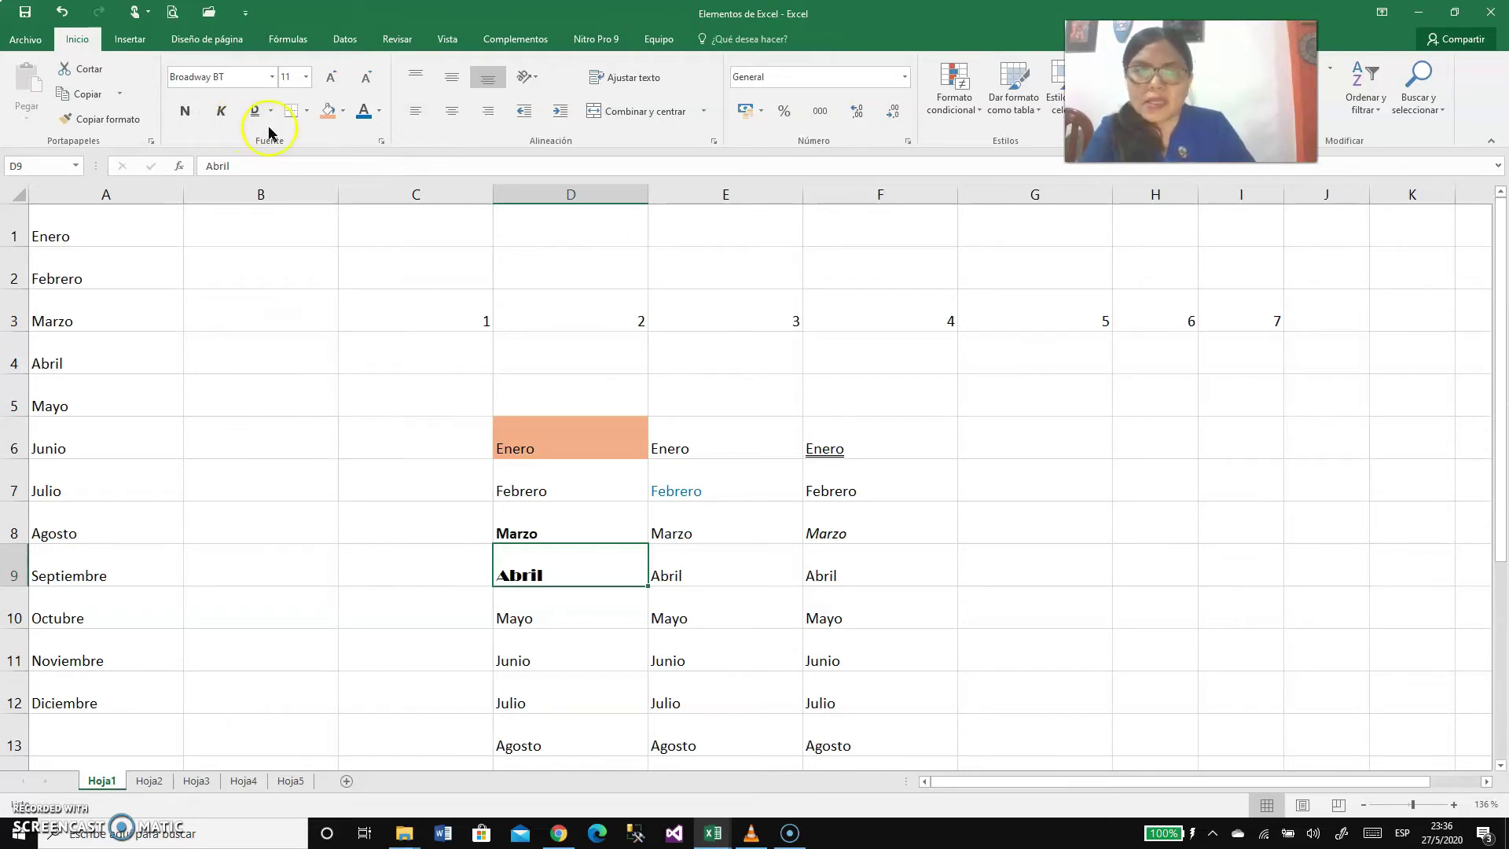
Step: Set the font size of Abril in cell E9 to 48
left_click(700, 564)
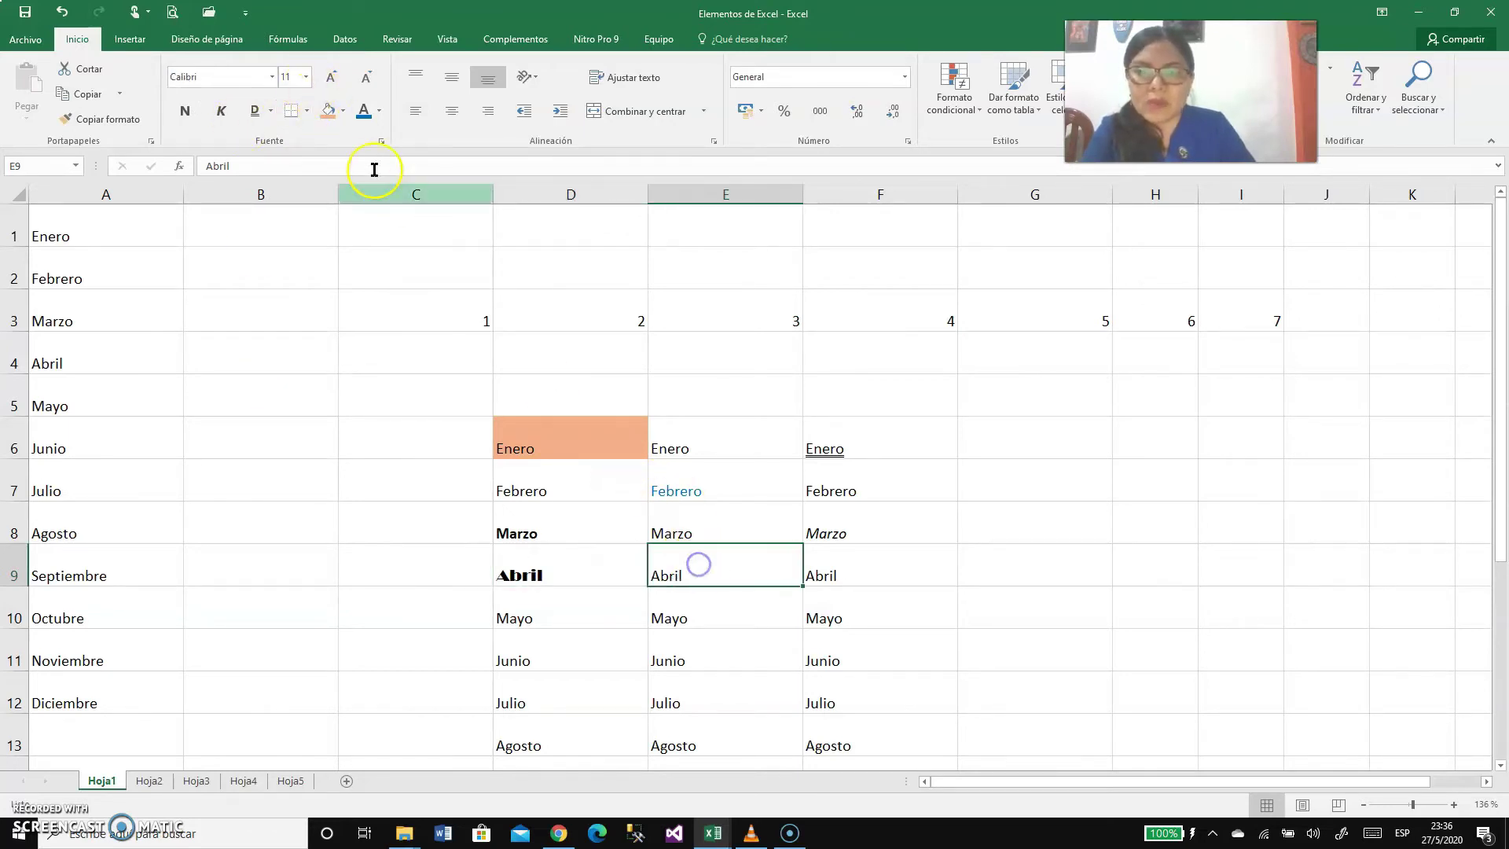
left_click(307, 78)
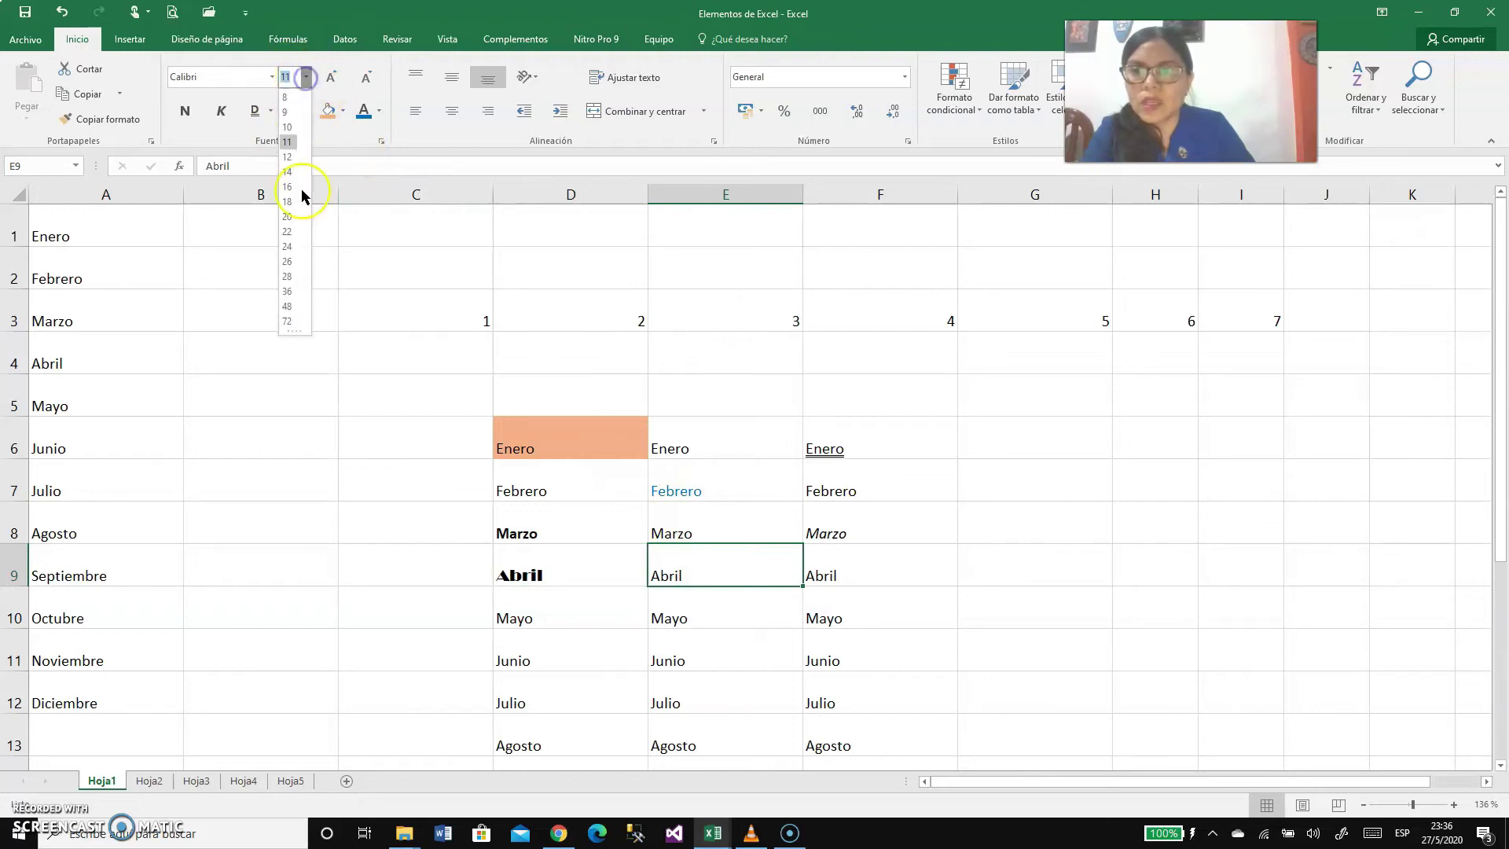
left_click(290, 307)
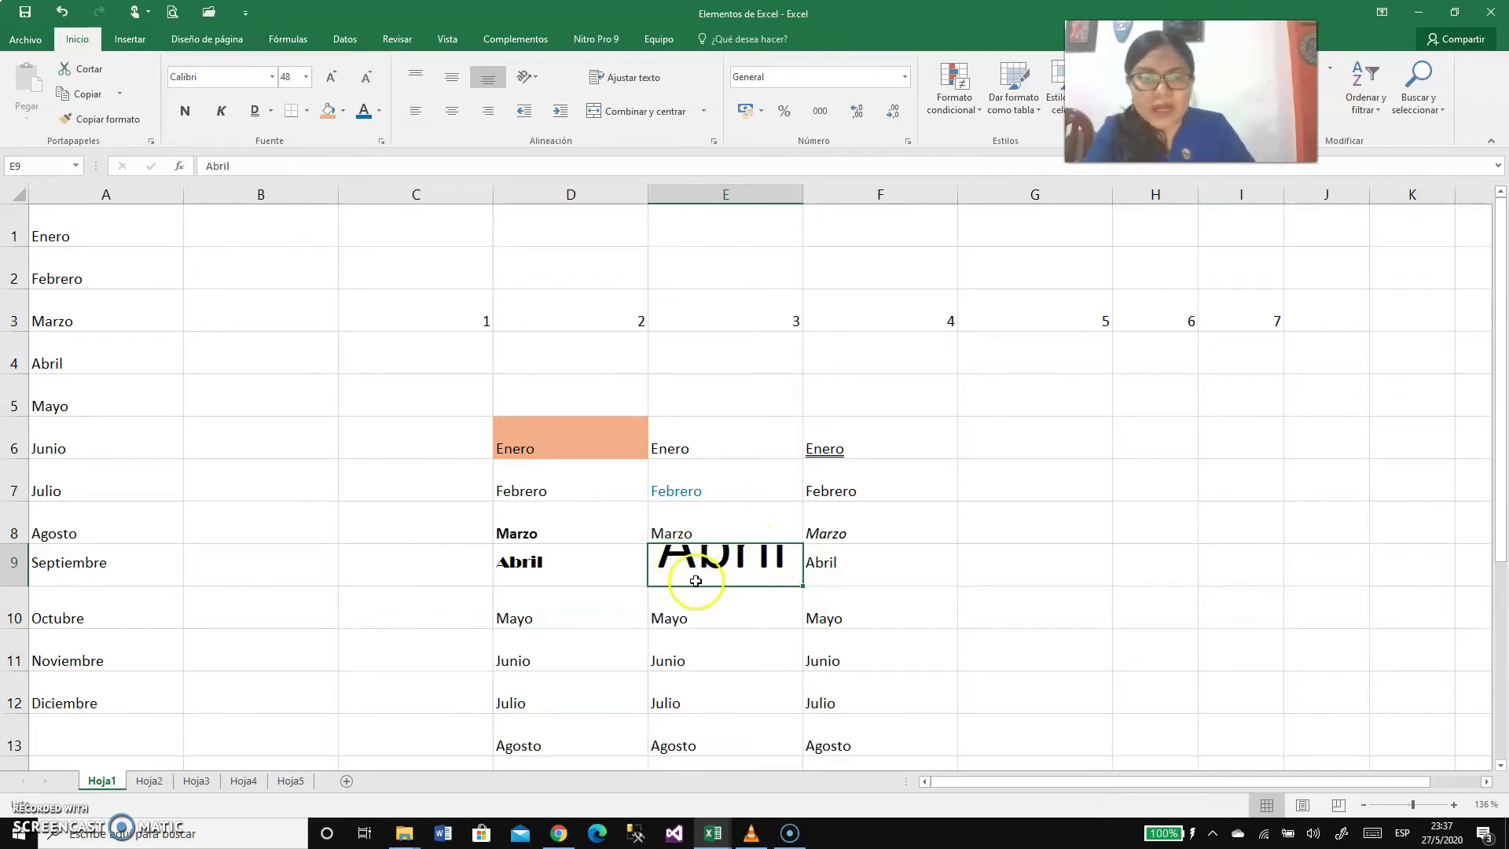
Step: Turn on text wrapping (Ajustar texto) for cell E9 and make row 9 taller to fit the large text
left_click(617, 82)
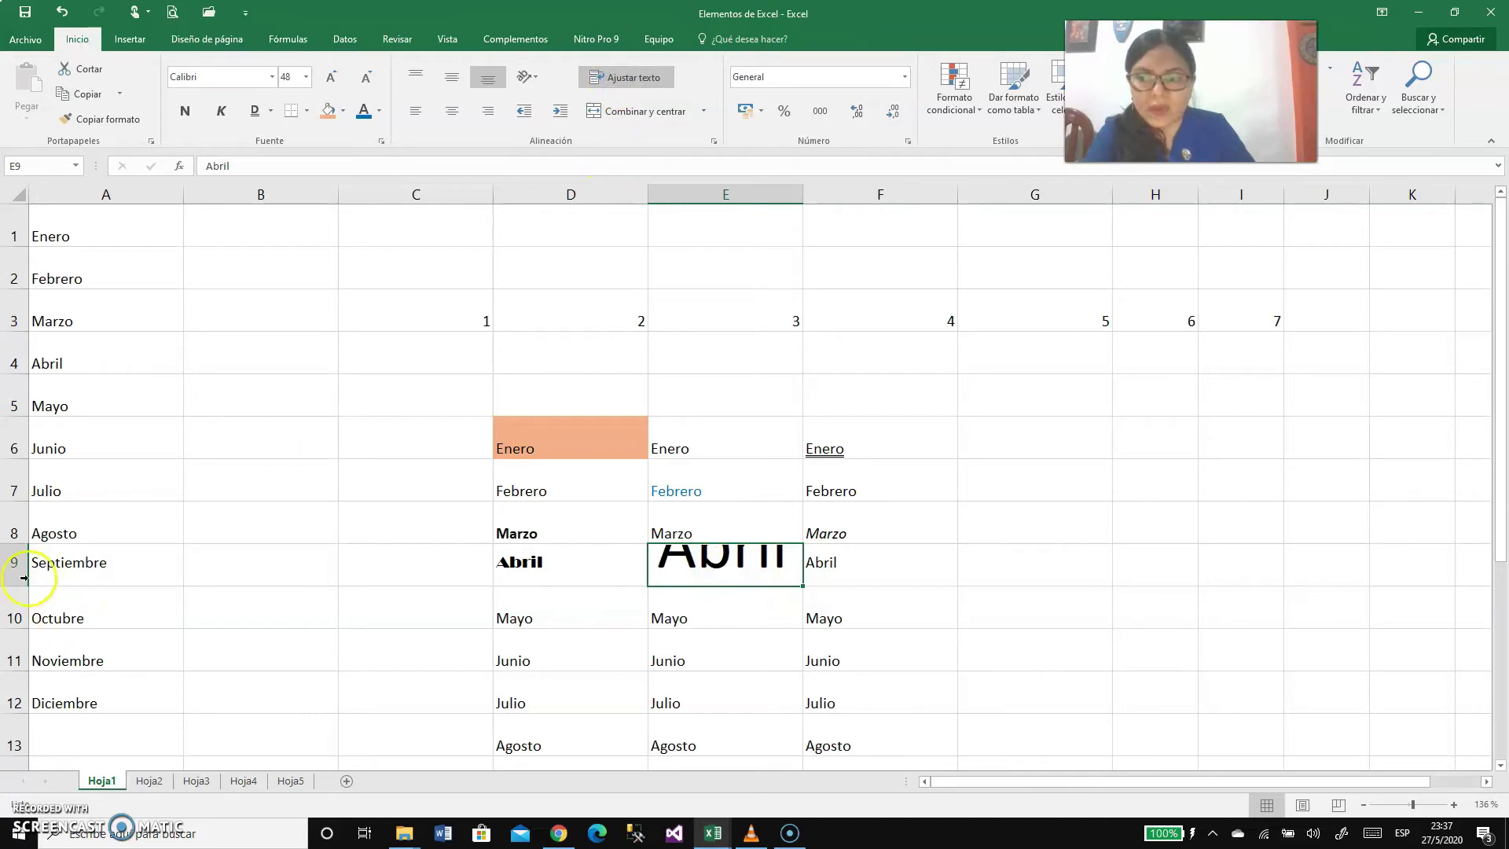
left_click_drag(11, 587, 13, 610)
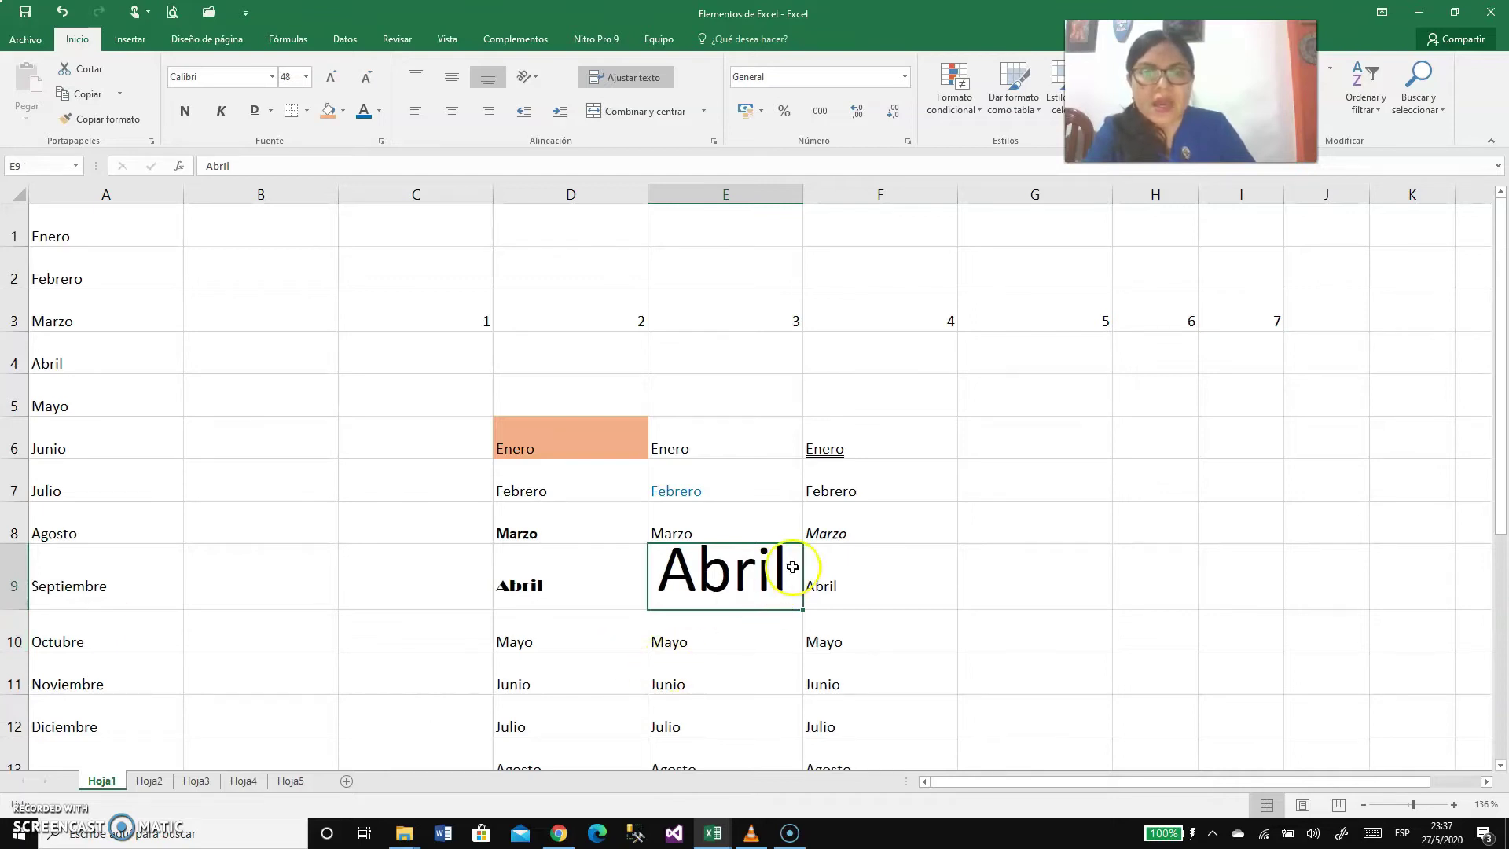
Step: Increase the font size of Marzo in cell F8 step by step to 28
left_click(834, 536)
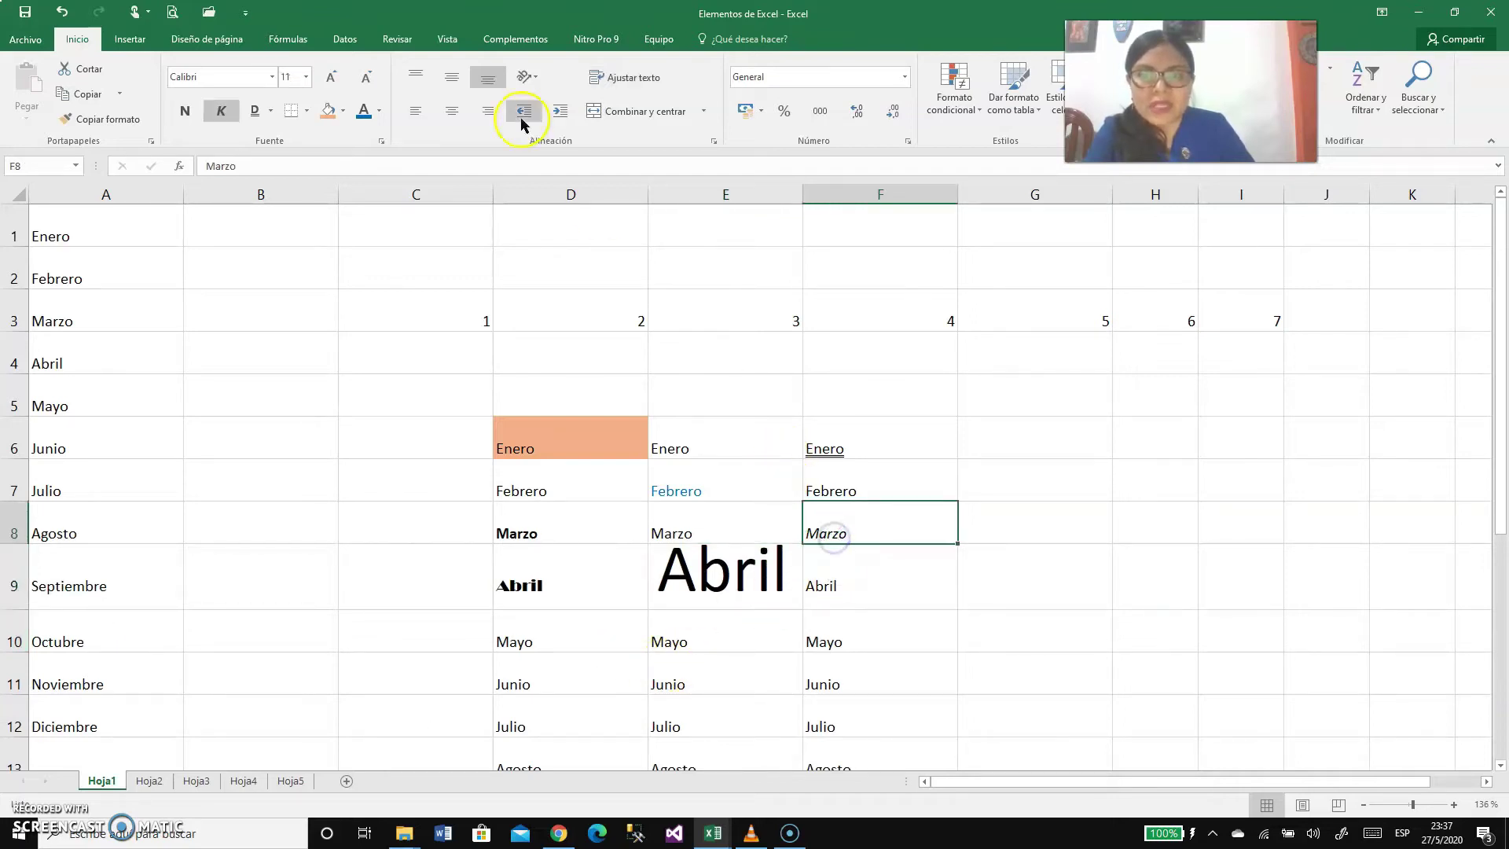
left_click(335, 77)
left_click(335, 77)
left_click(335, 77)
left_click(335, 77)
left_click(335, 77)
left_click(335, 77)
left_click(334, 77)
left_click(335, 77)
Step: Narrow column F to less than the width of Marzo, and select F8 and G8 to check which cell holds the text
left_click_drag(958, 199, 885, 200)
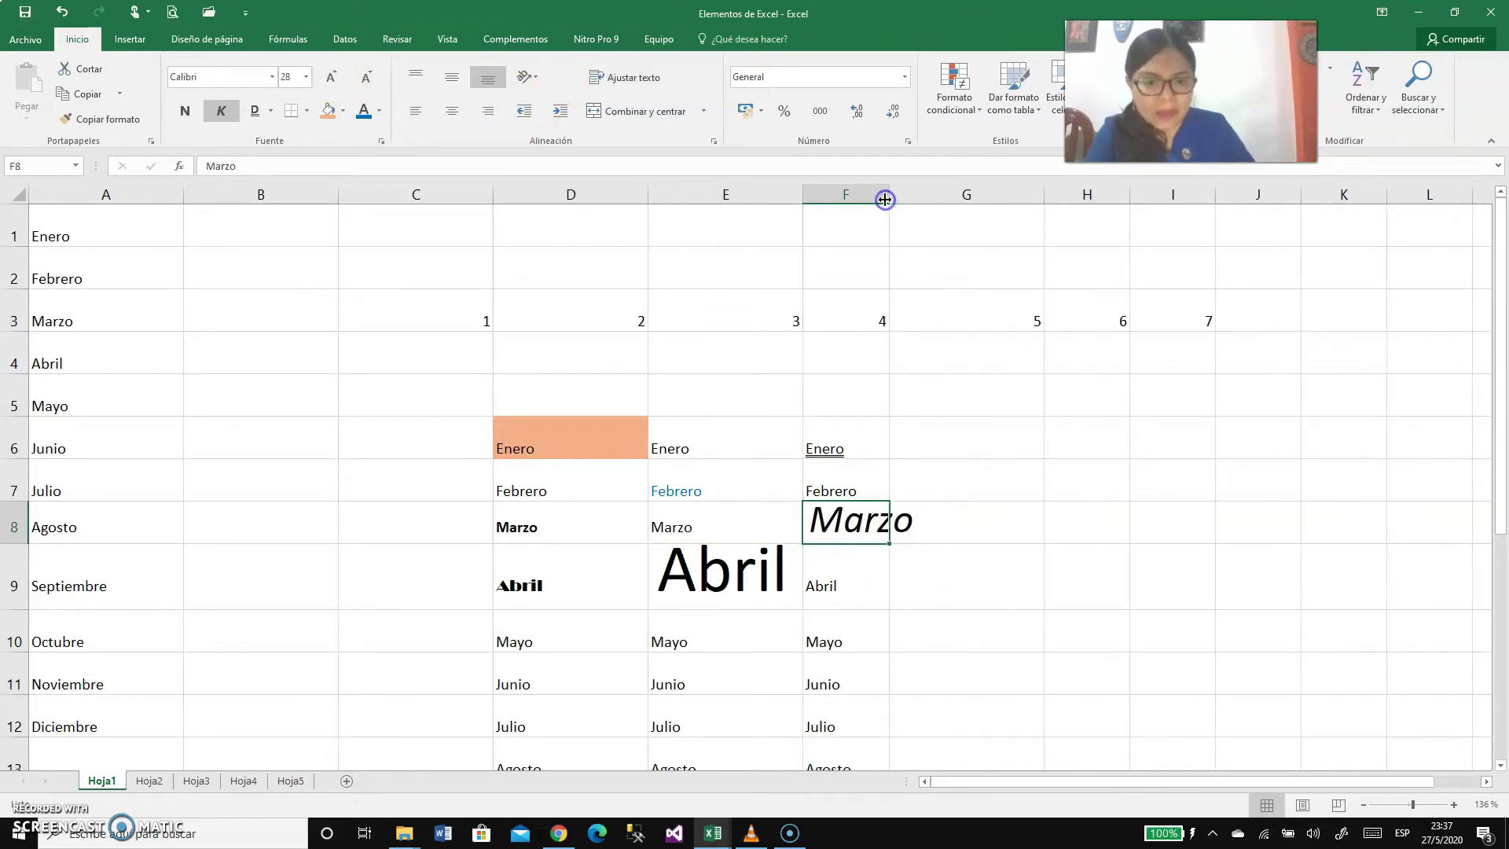
left_click(921, 528)
left_click(883, 526)
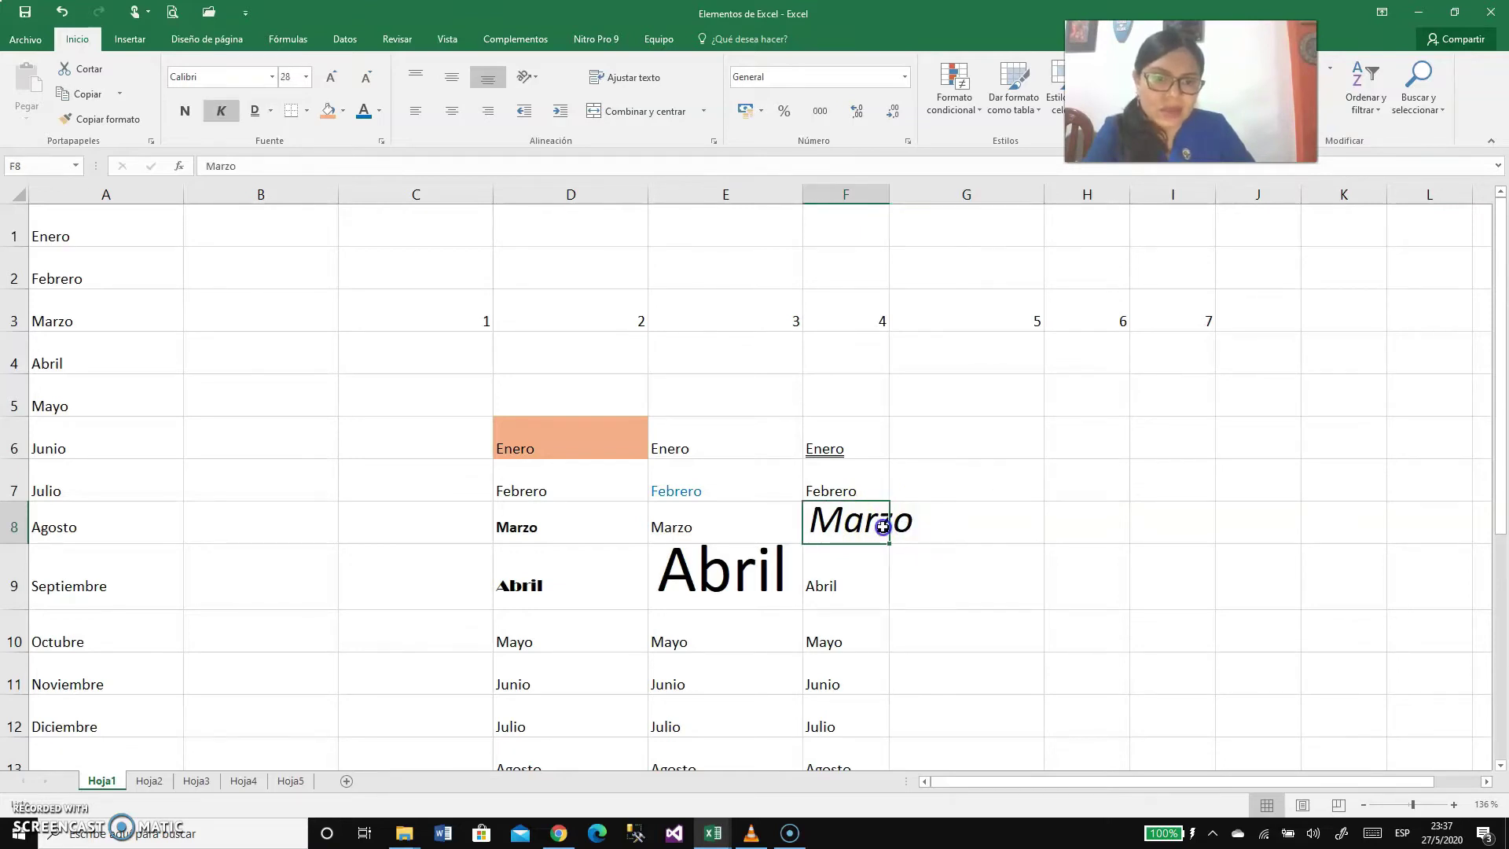
left_click(924, 523)
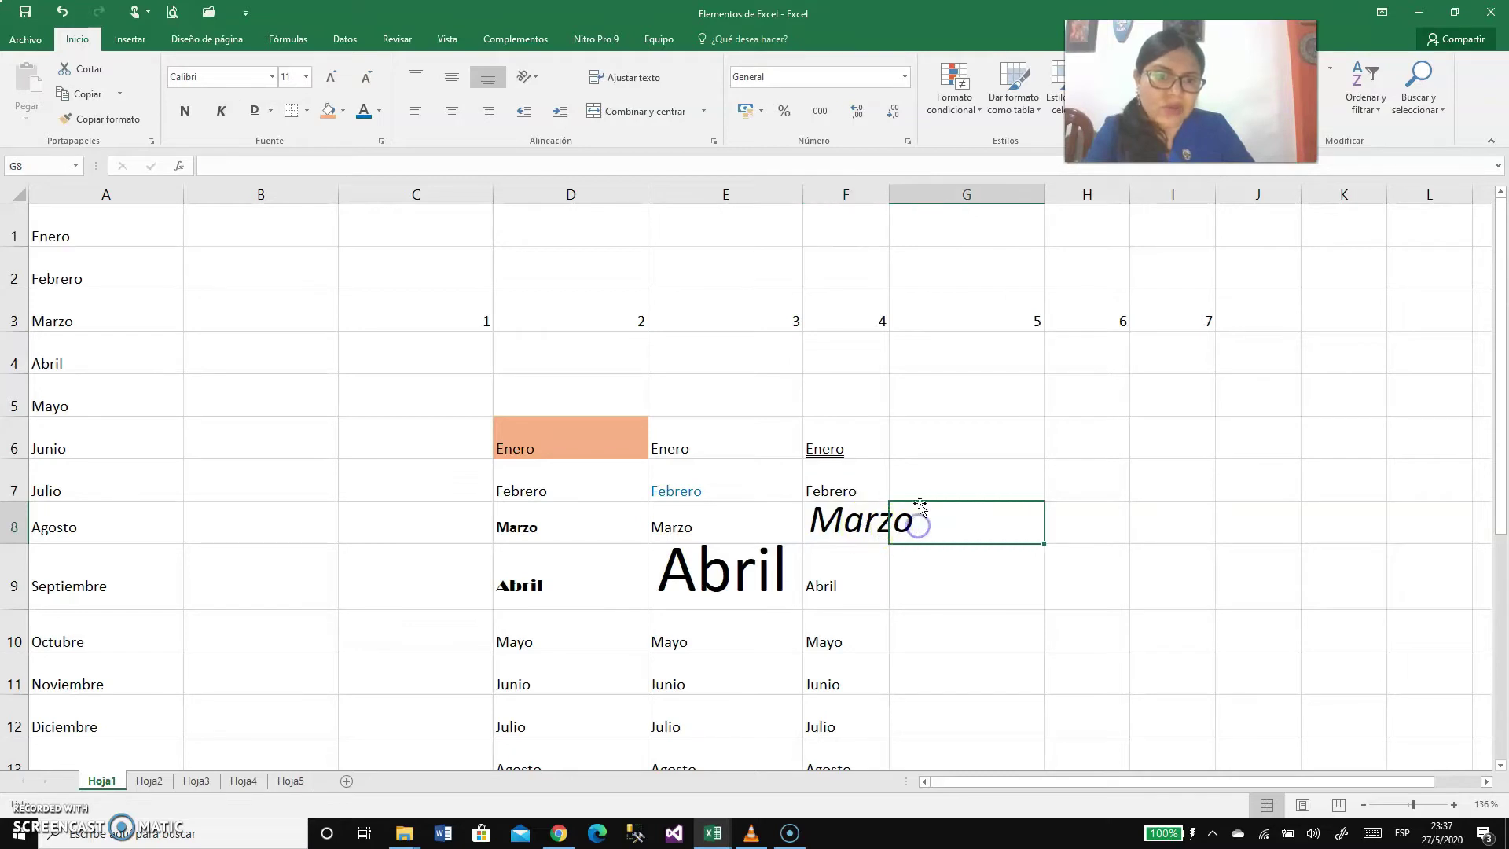
Step: Turn on text wrapping (Ajustar texto) for Marzo in cell F8 and enlarge row 8 and column F to fit the word
left_click(854, 531)
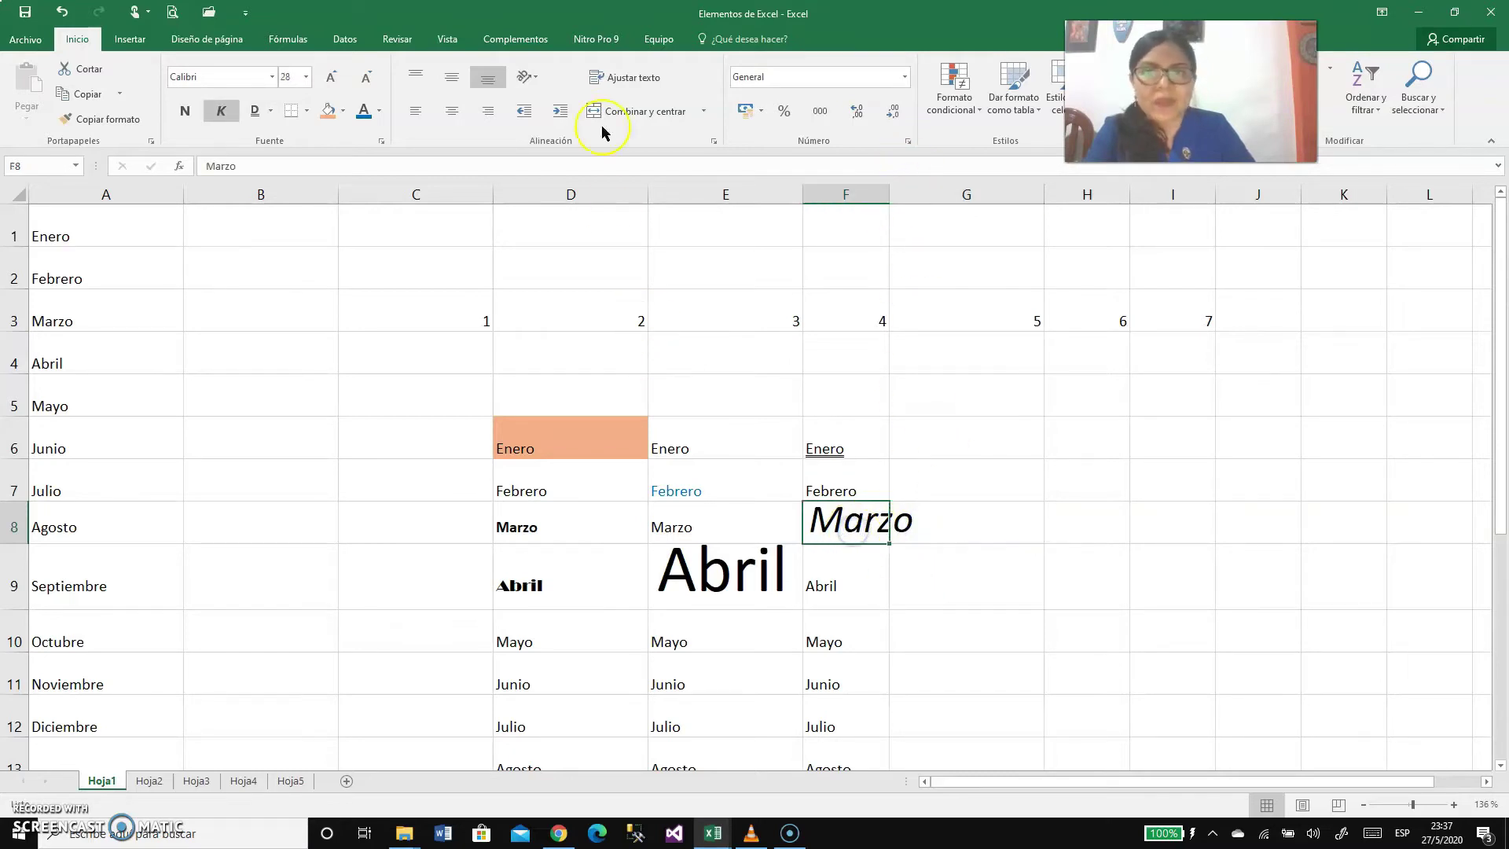
left_click(601, 77)
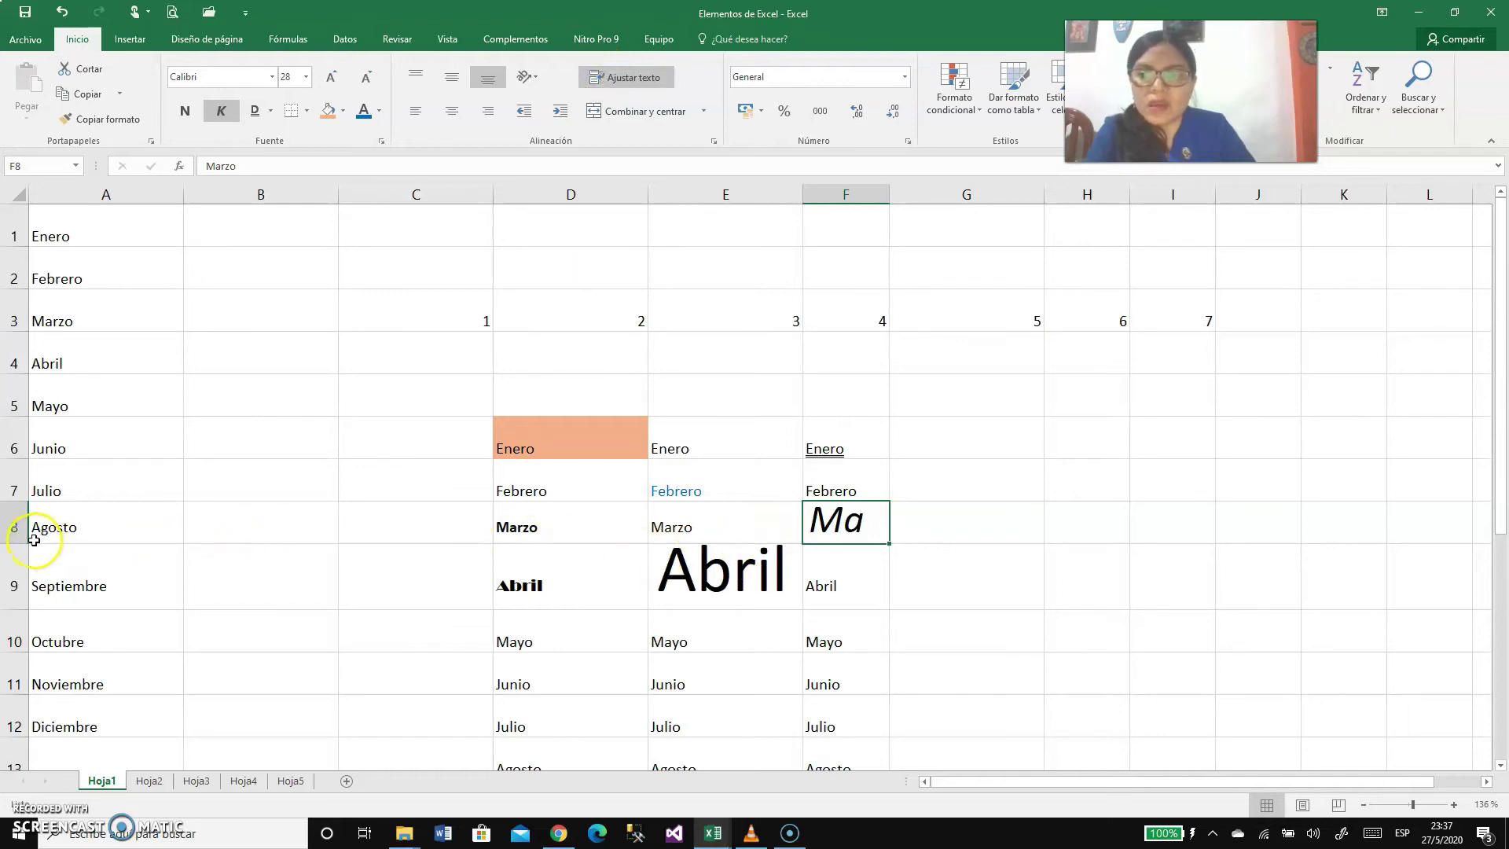
left_click_drag(31, 542, 15, 593)
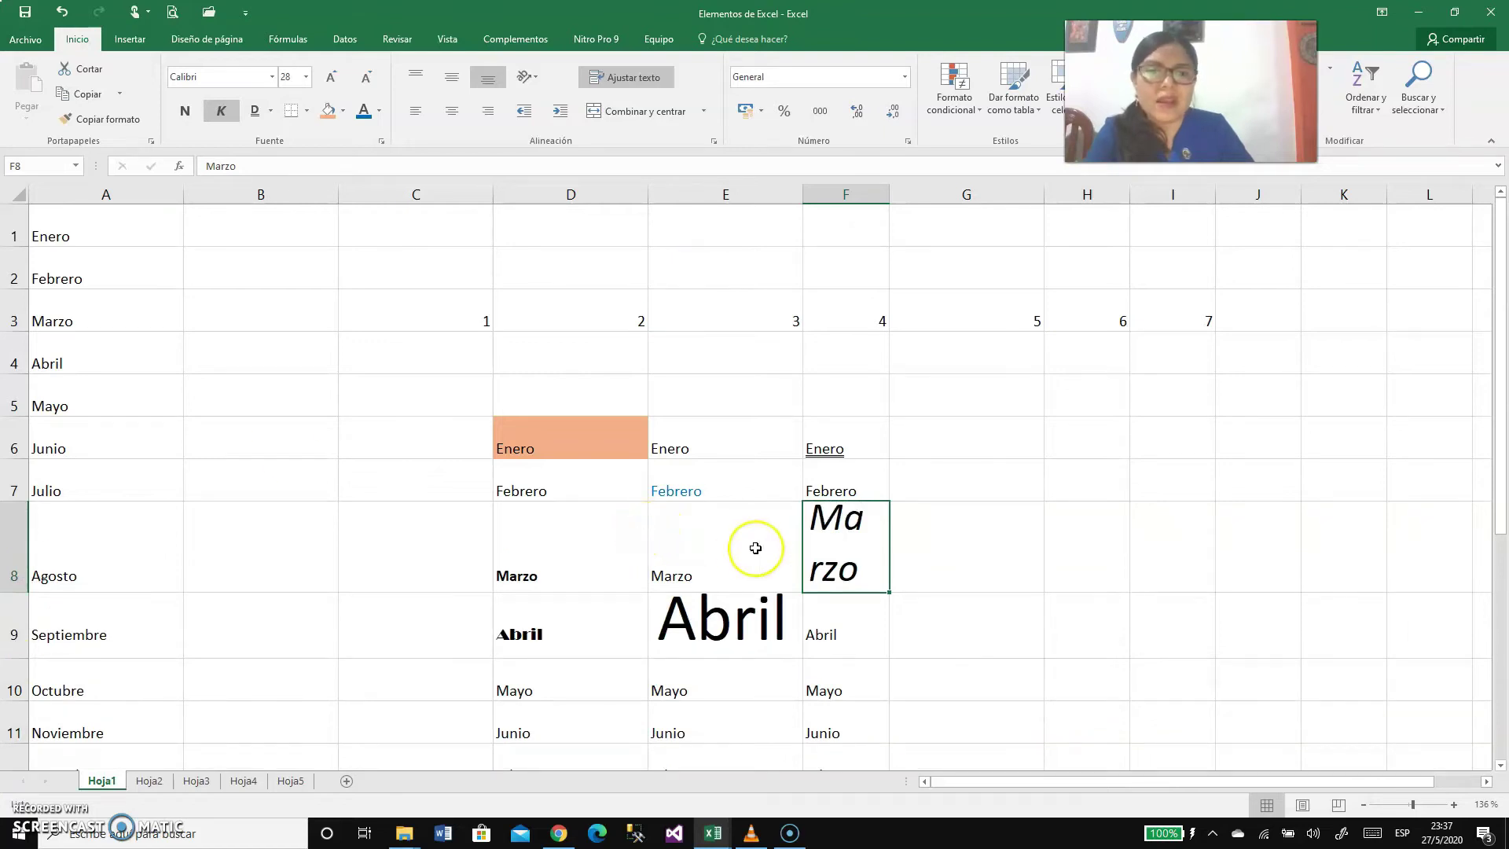
left_click_drag(889, 195, 941, 201)
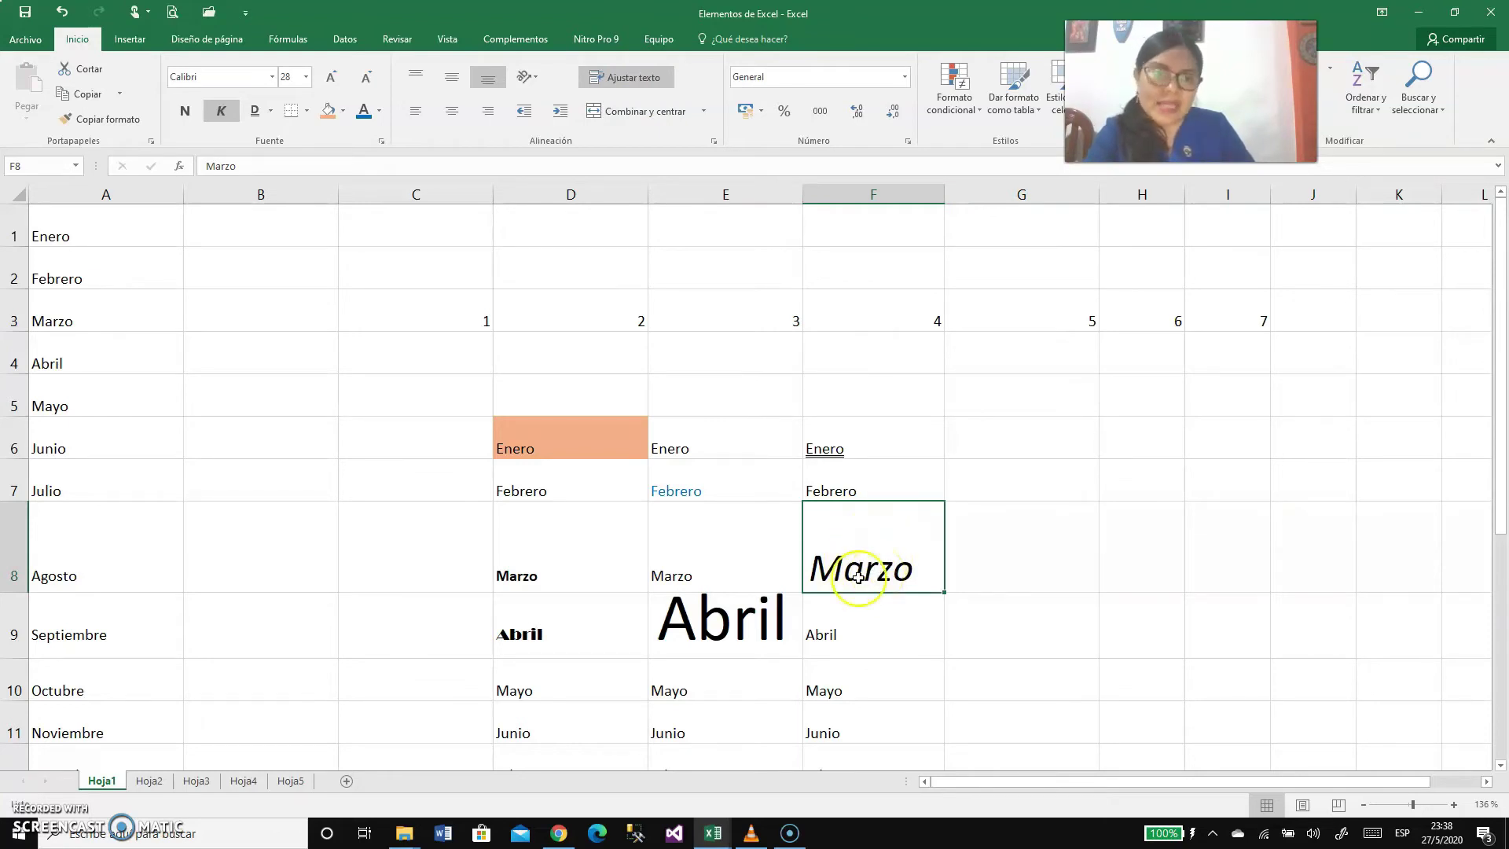
Step: Increase the font size of Junio in cell D11 by six increments
scroll(578, 596, "down", 1)
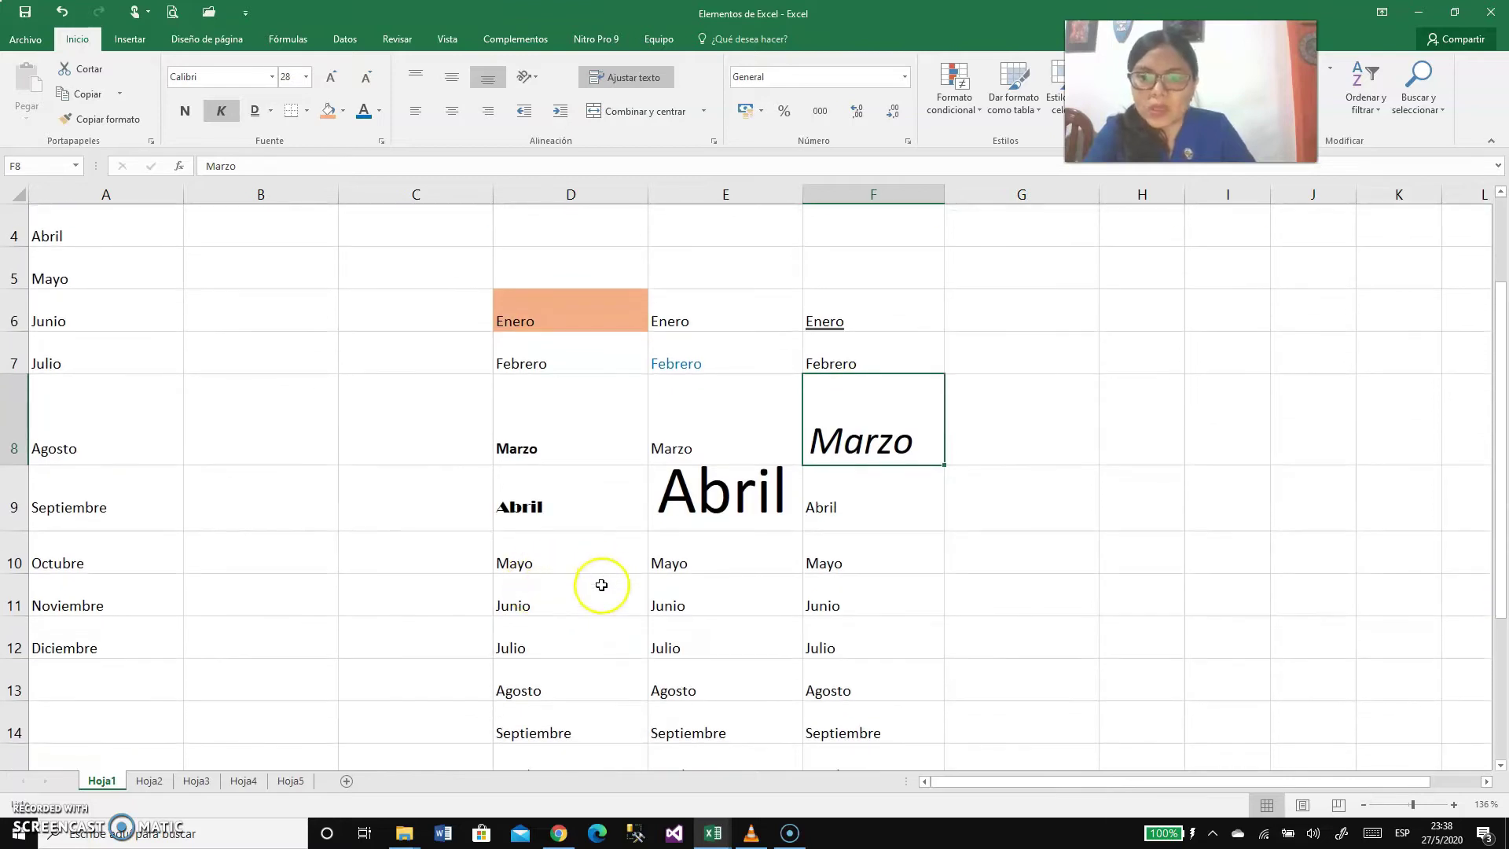
left_click(601, 585)
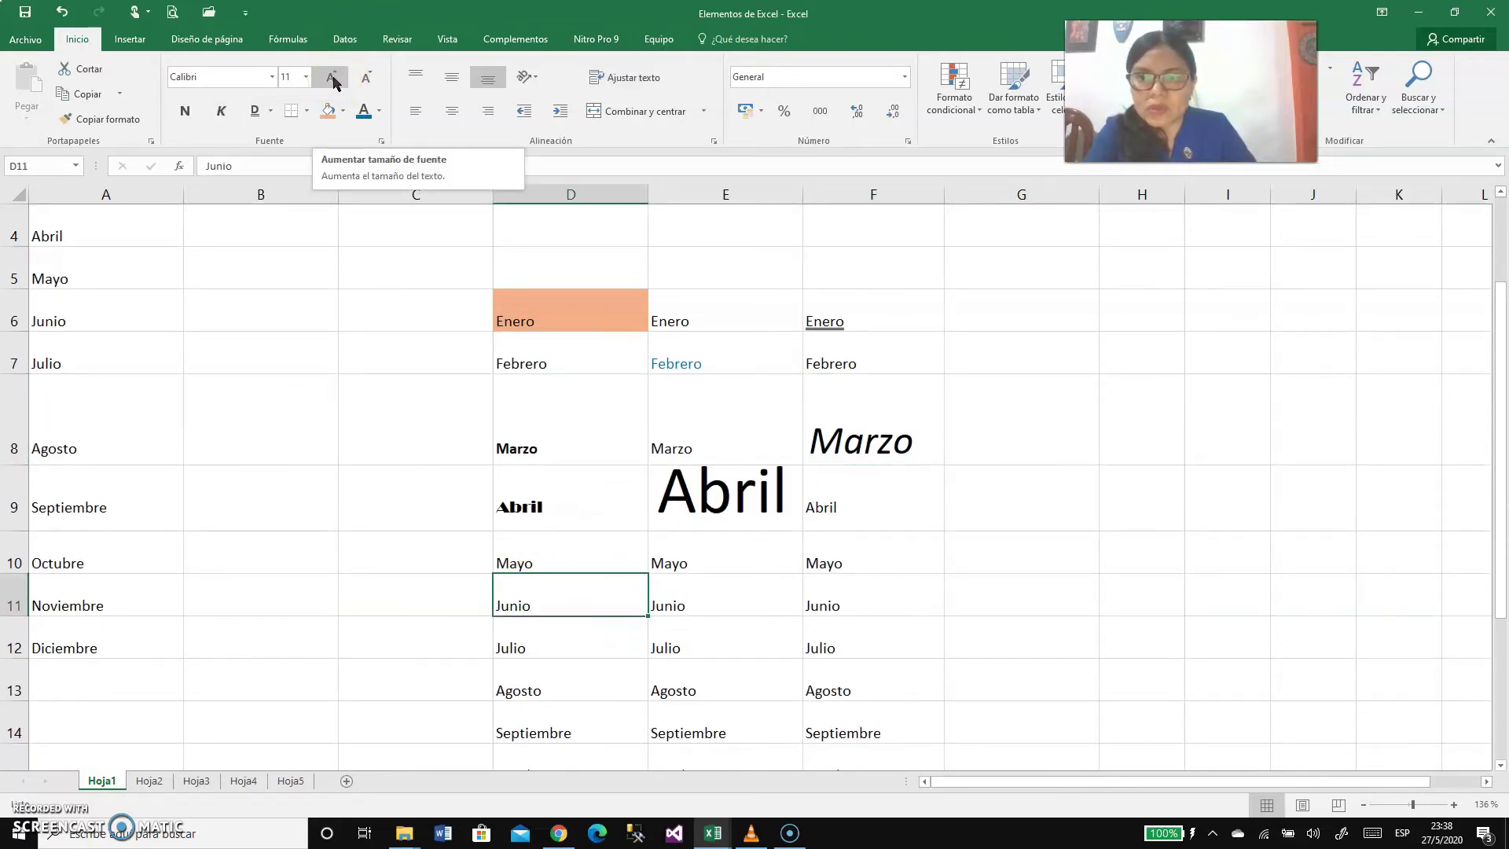
left_click(334, 78)
left_click(333, 78)
left_click(333, 79)
left_click(333, 79)
left_click(333, 79)
left_click(333, 79)
Step: Reduce the font size of Junio in cell E11 to 5
left_click(714, 602)
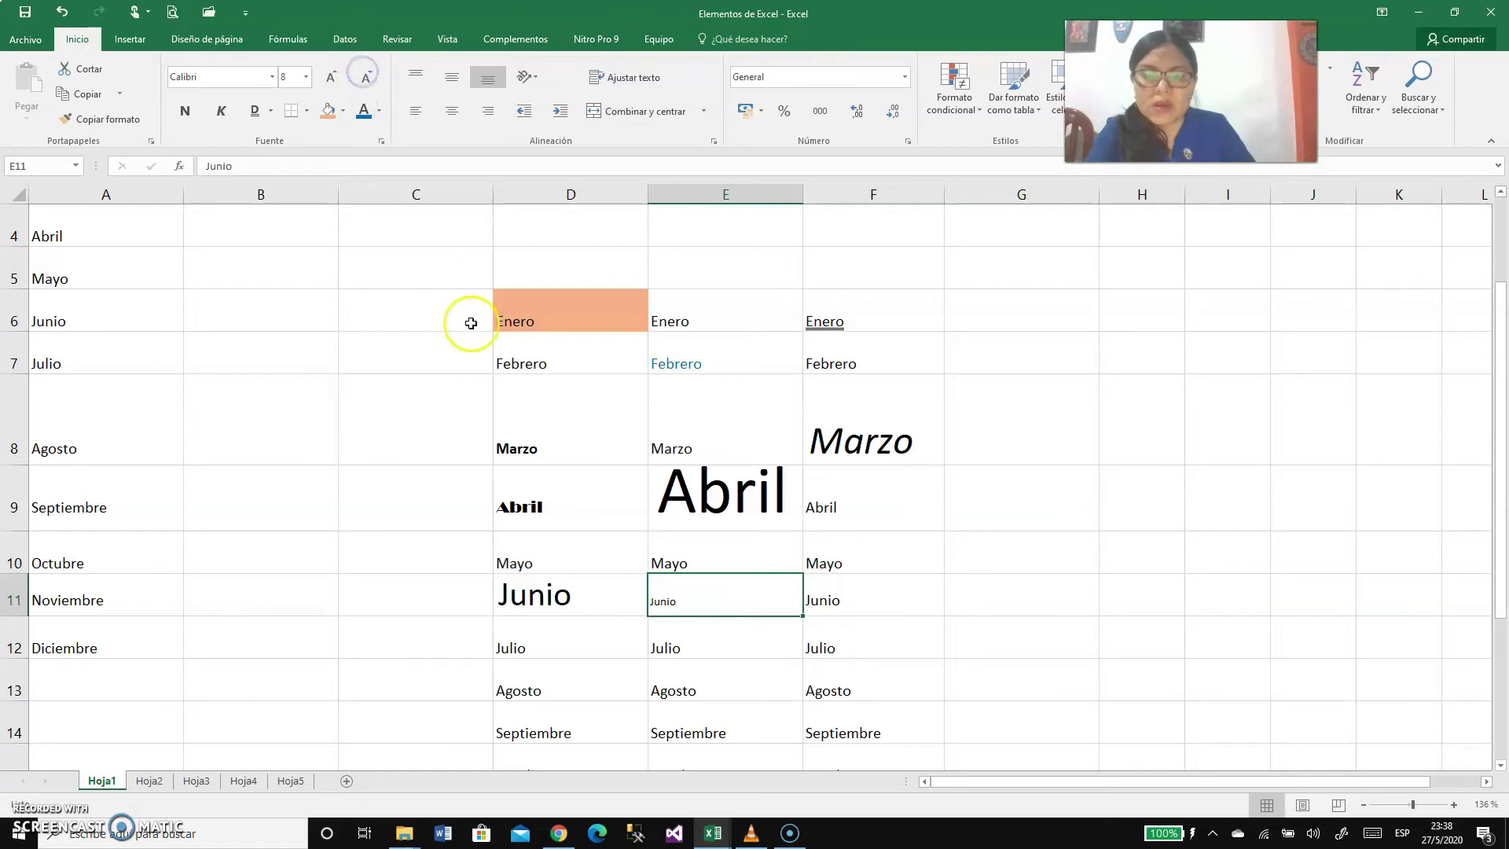
left_click(738, 606)
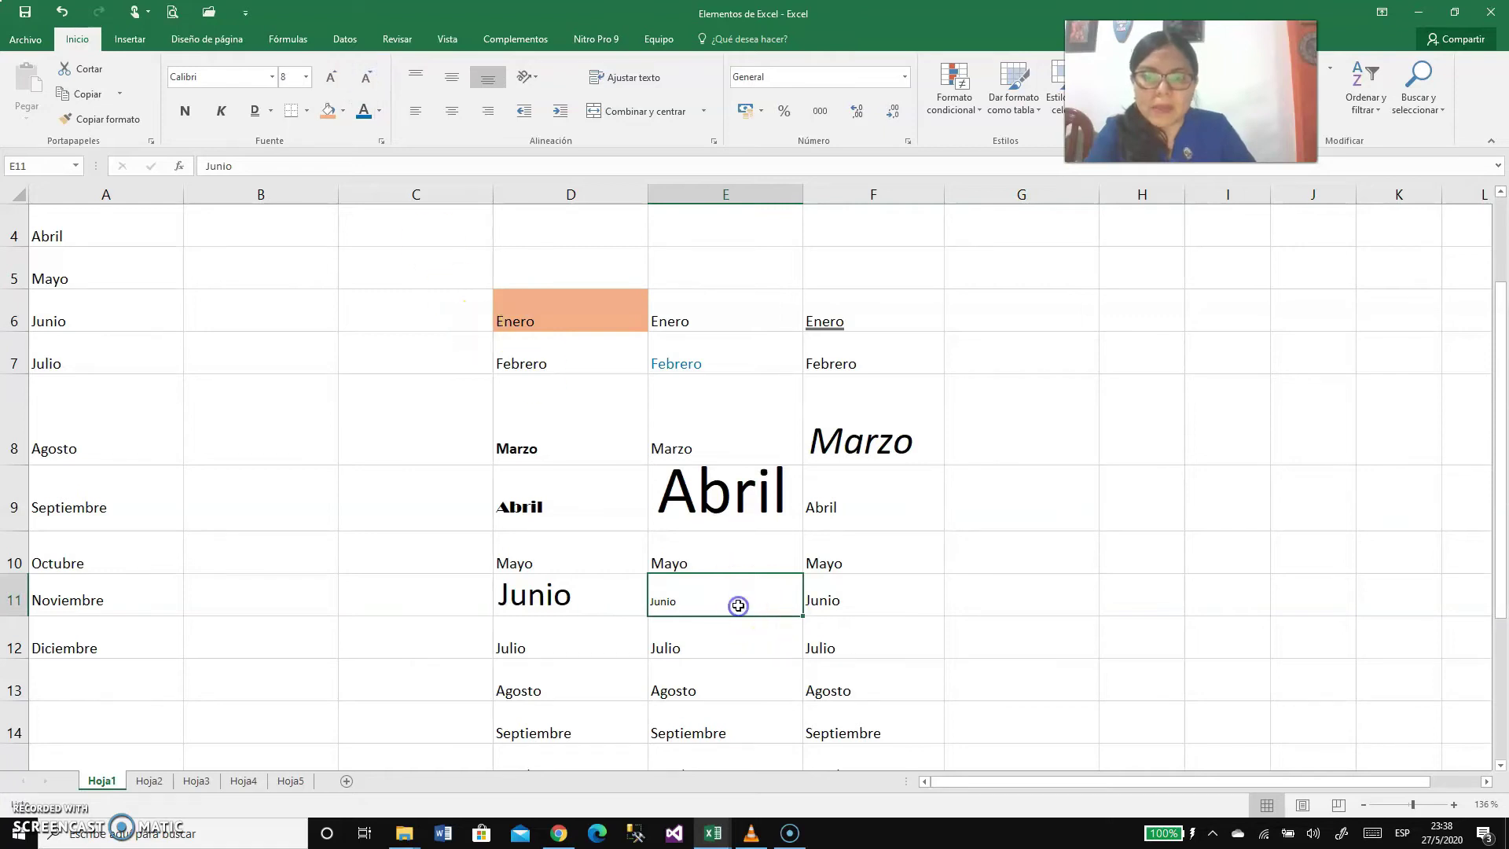
left_click(306, 77)
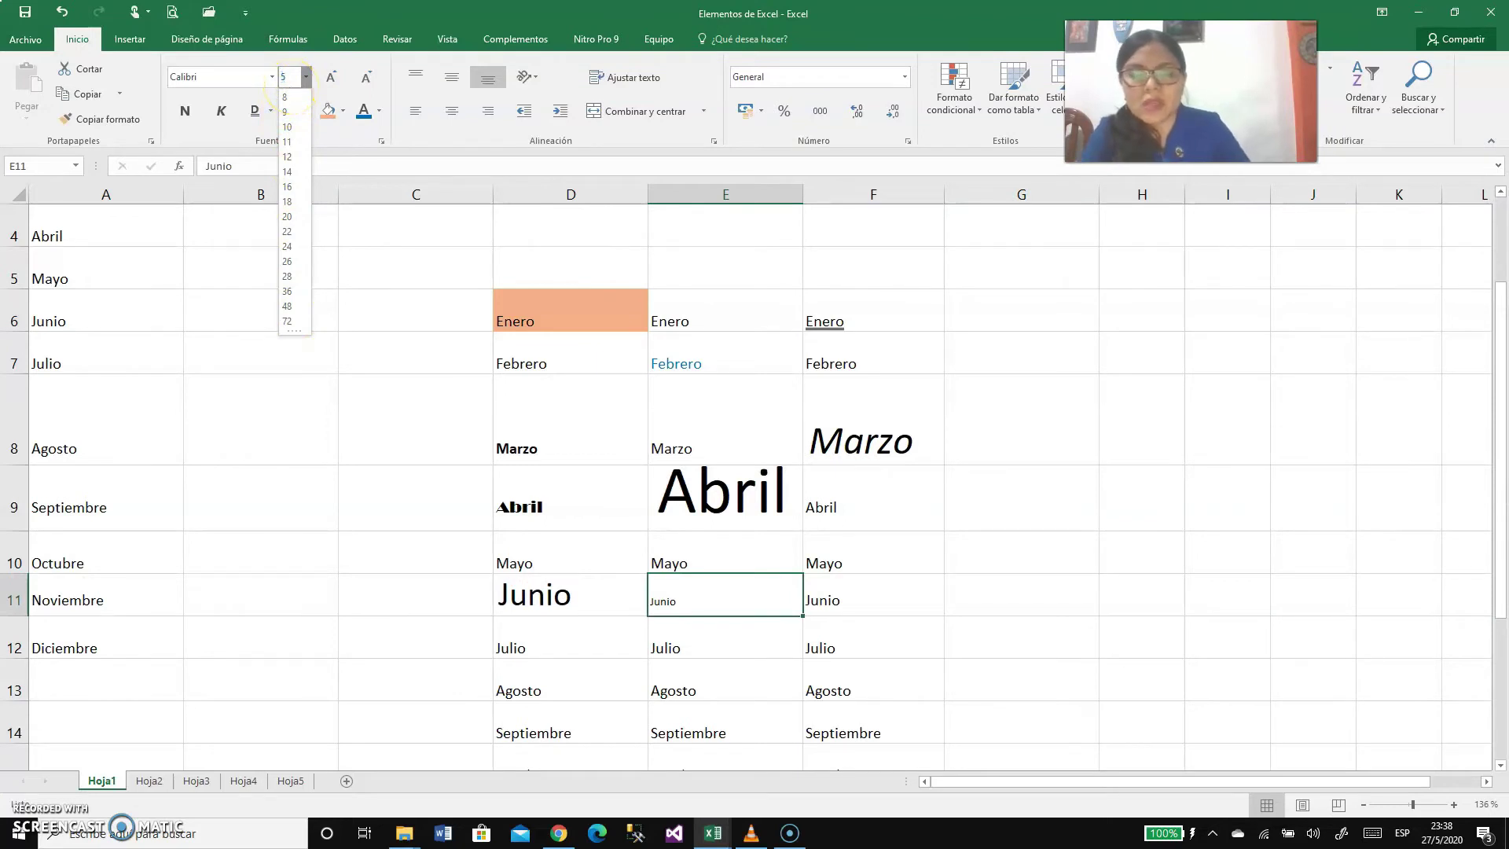
type("5")
key("Return")
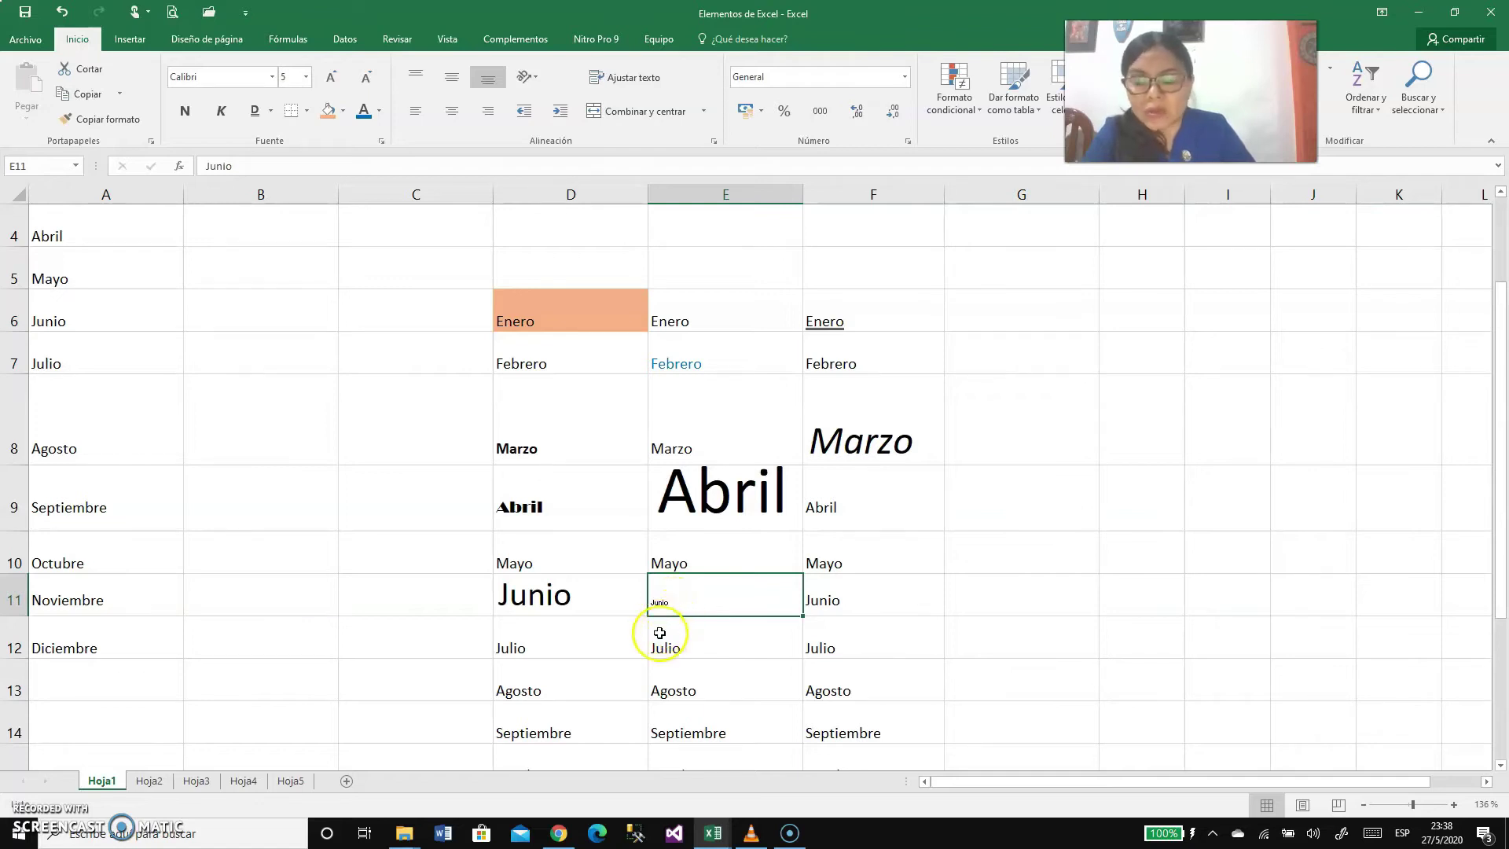
left_click(676, 667)
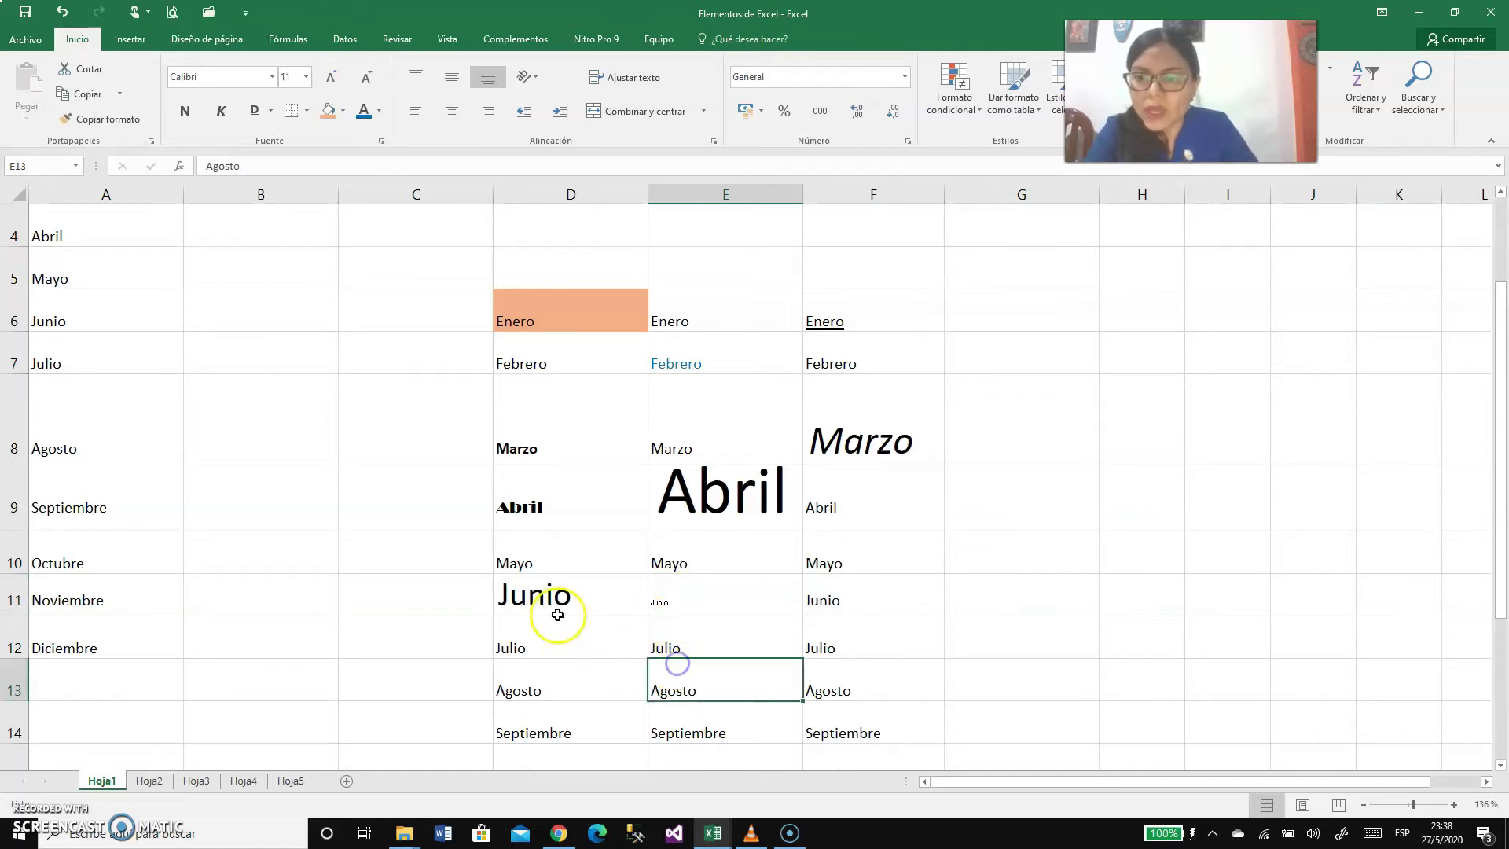
Step: Apply all borders (Todos los bordes) to the months table in D6:F17
scroll(577, 605, "up", 1)
scroll(578, 603, "down", 2)
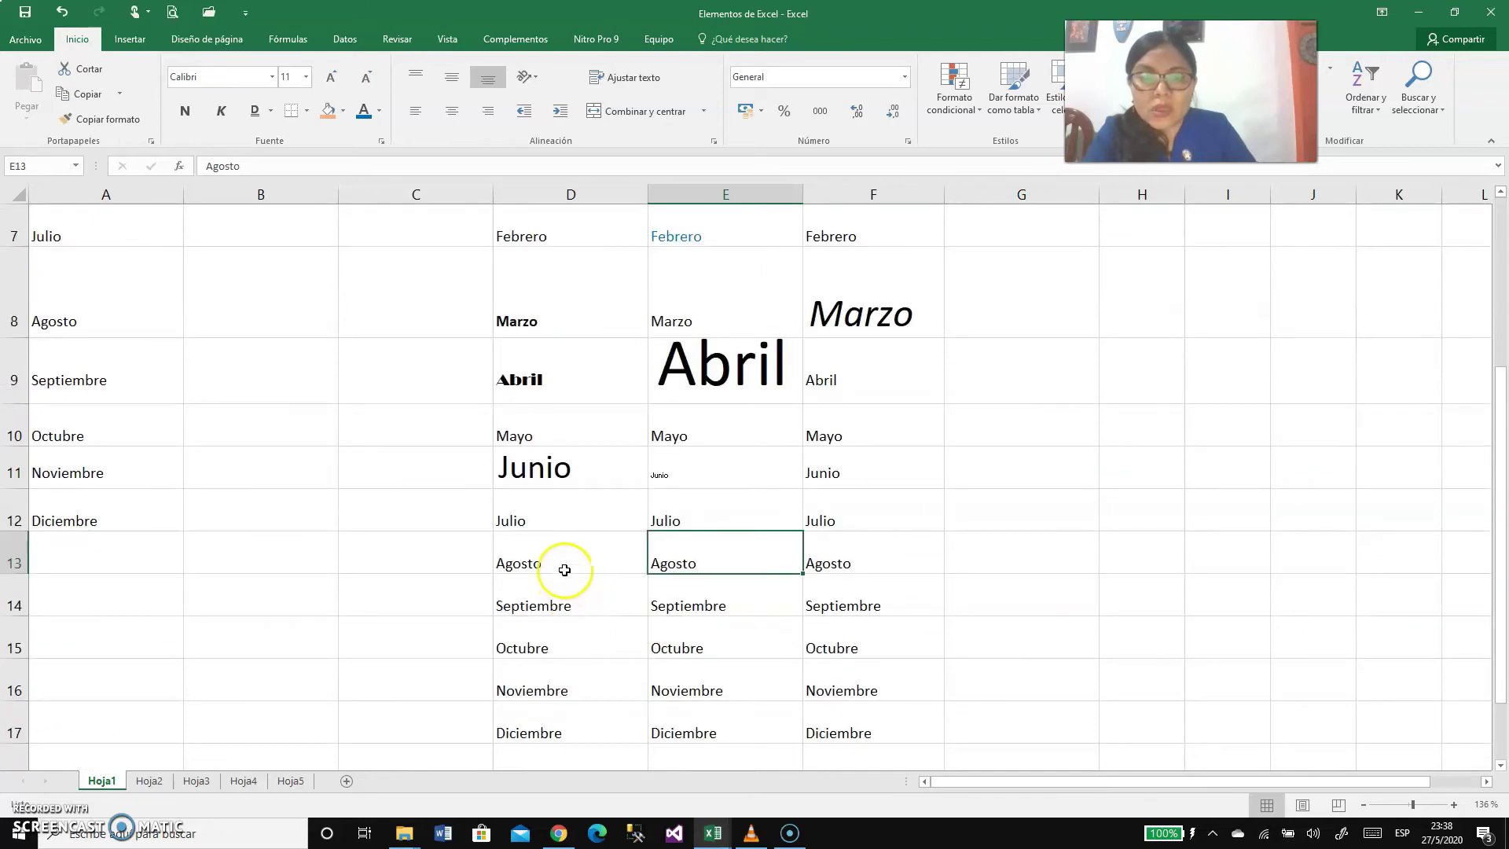
scroll(570, 578, "up", 2)
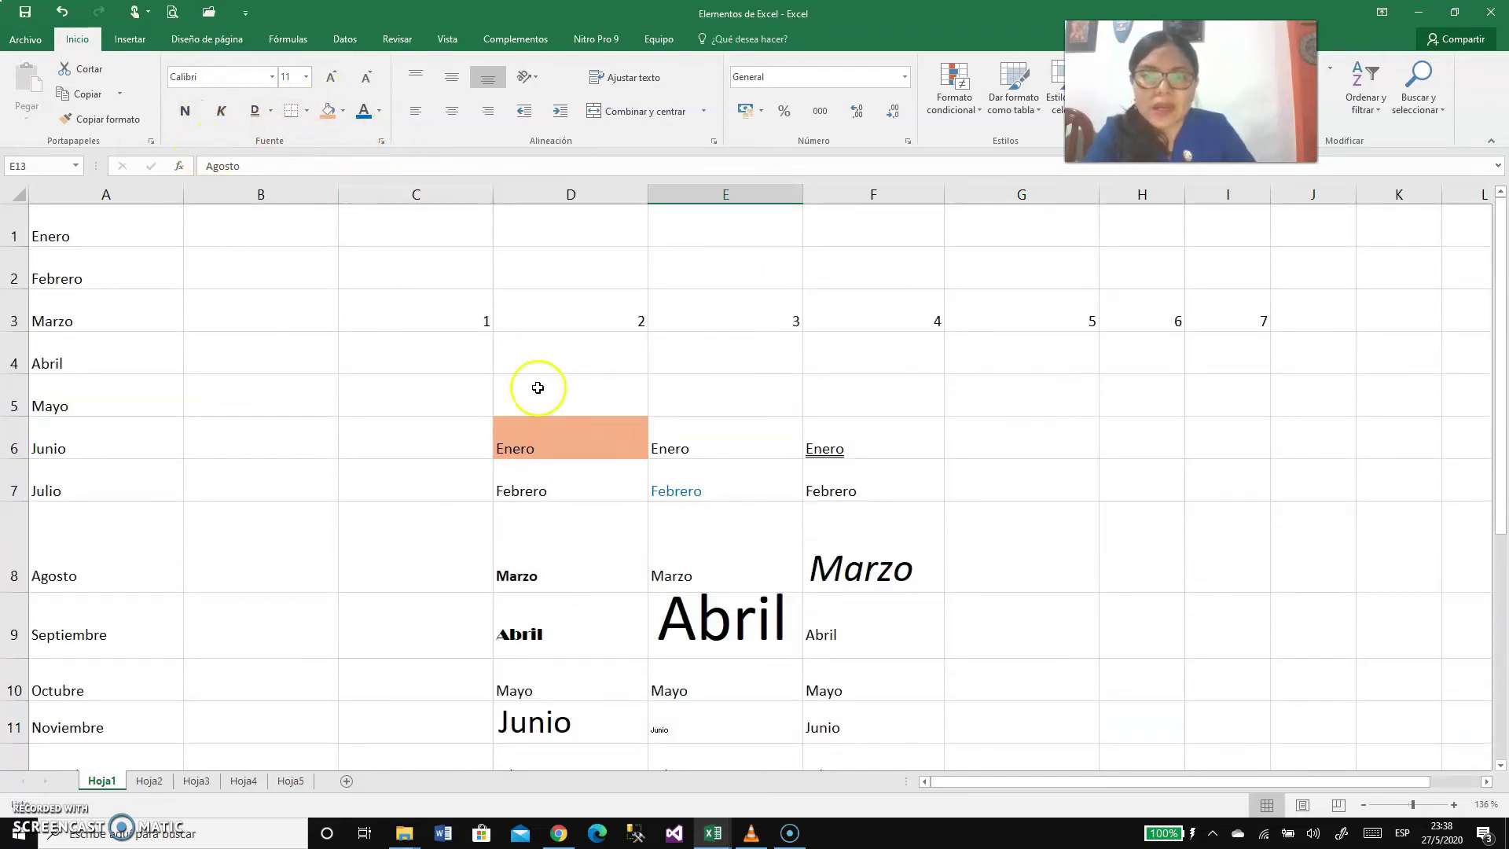
scroll(542, 442, "down", 1)
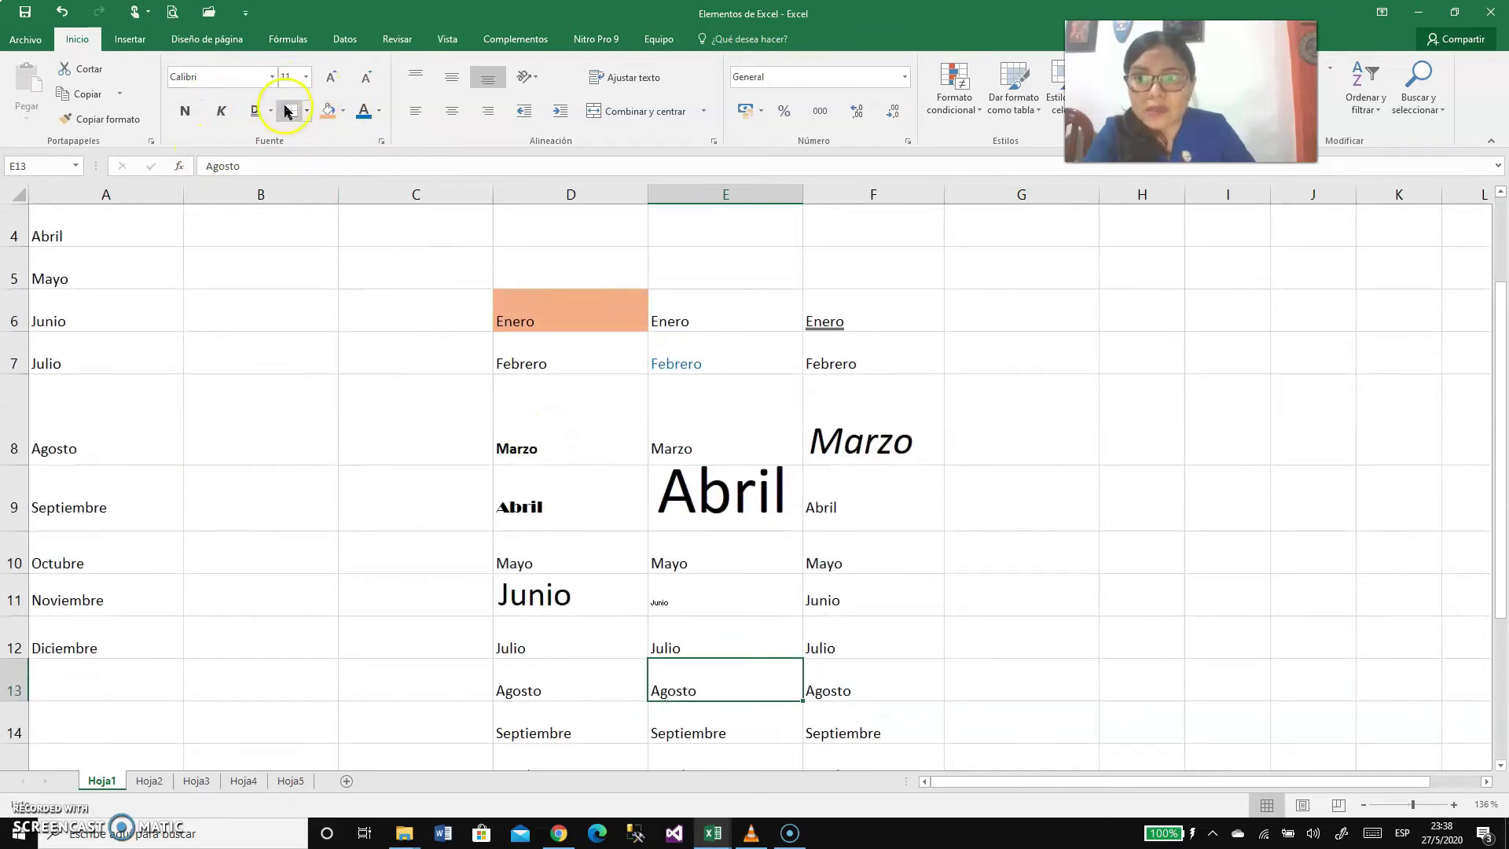
left_click_drag(590, 310, 828, 392)
left_click_drag(516, 297, 859, 690)
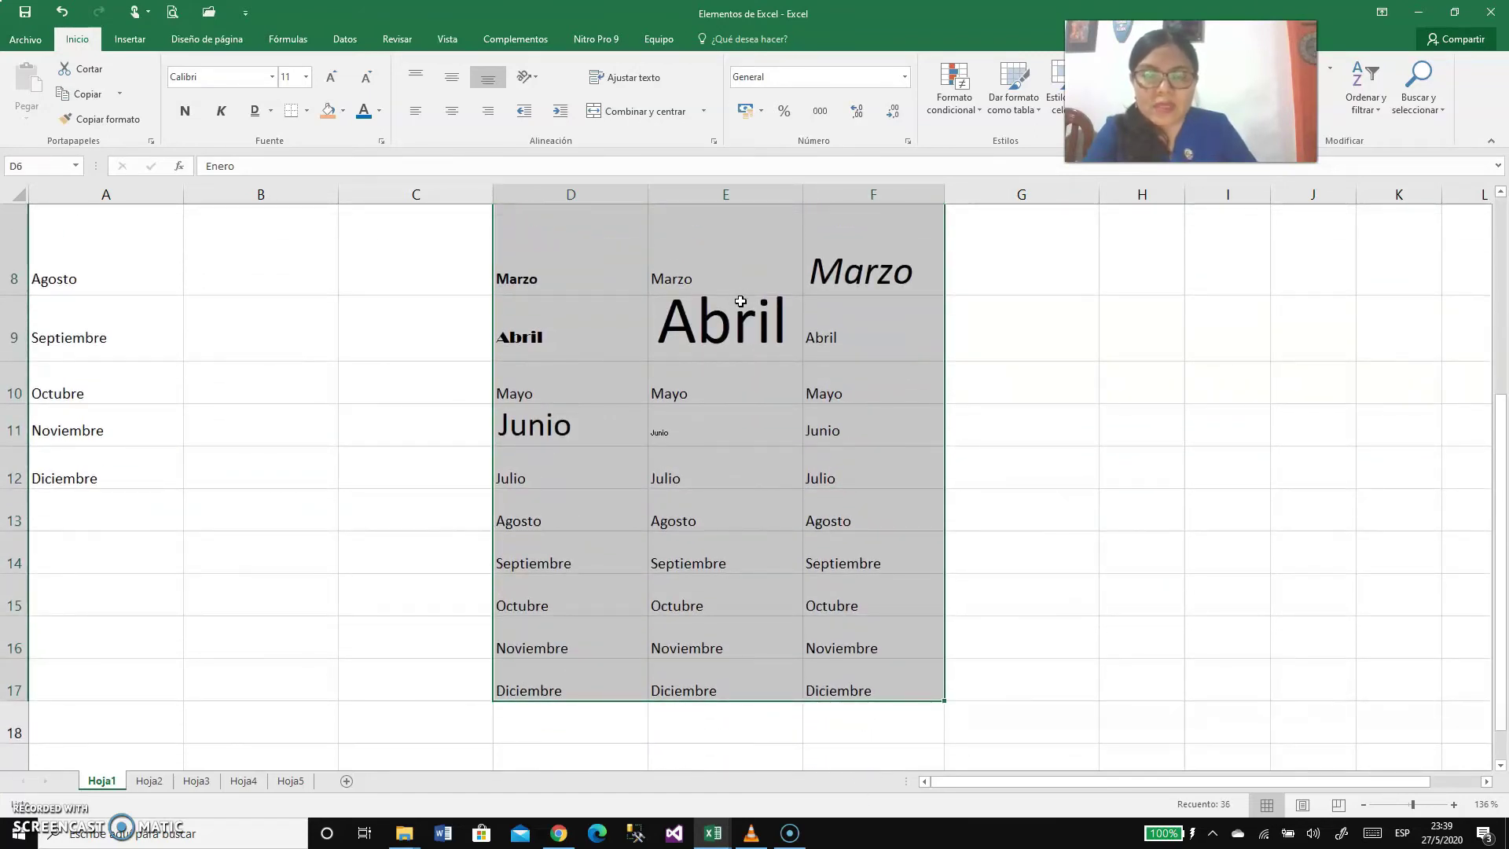
left_click(306, 111)
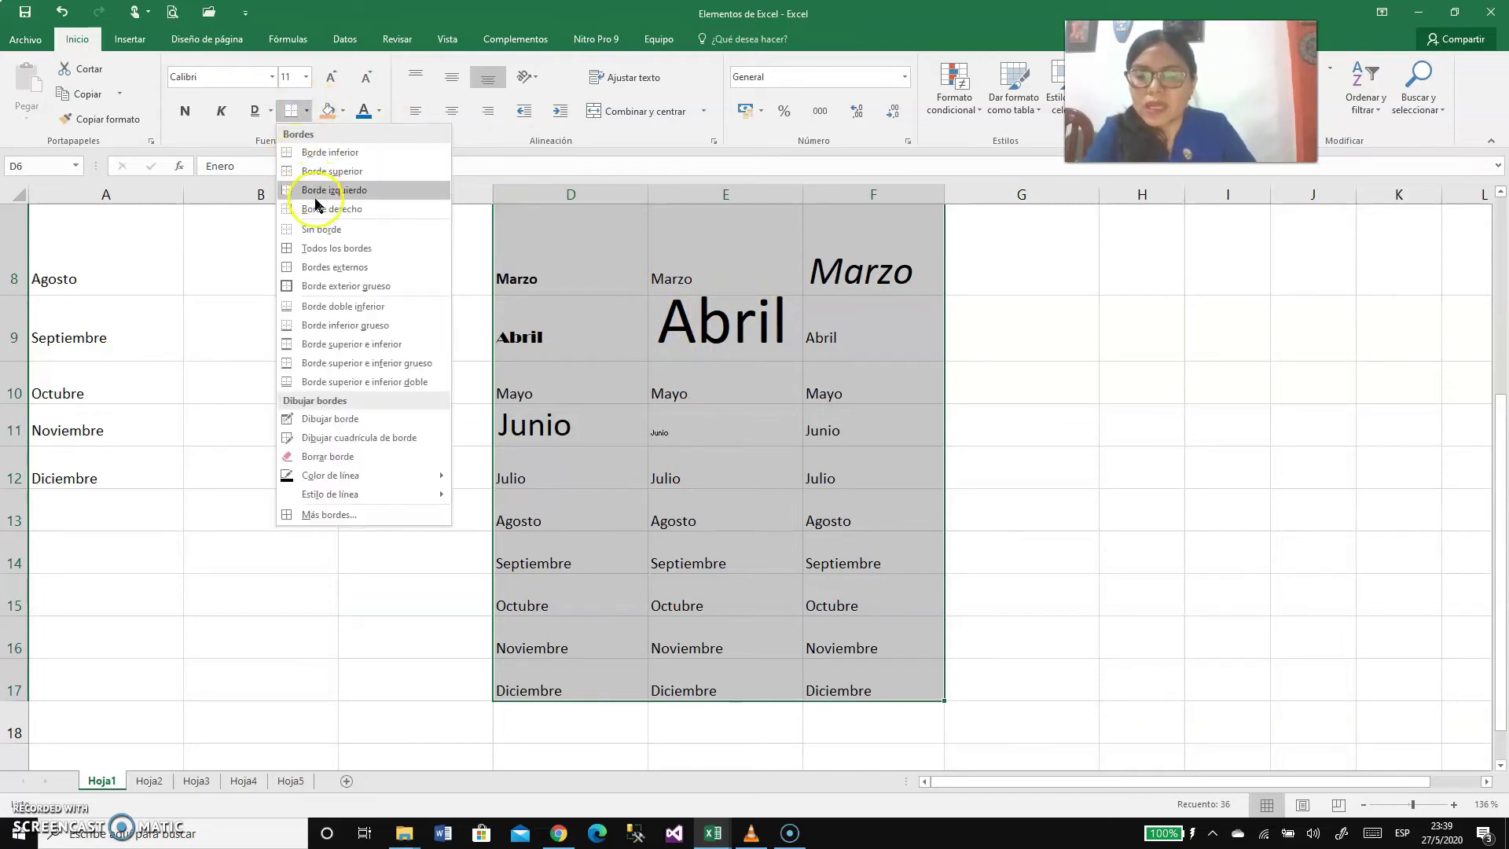
left_click(335, 248)
scroll(334, 252, "up", 3)
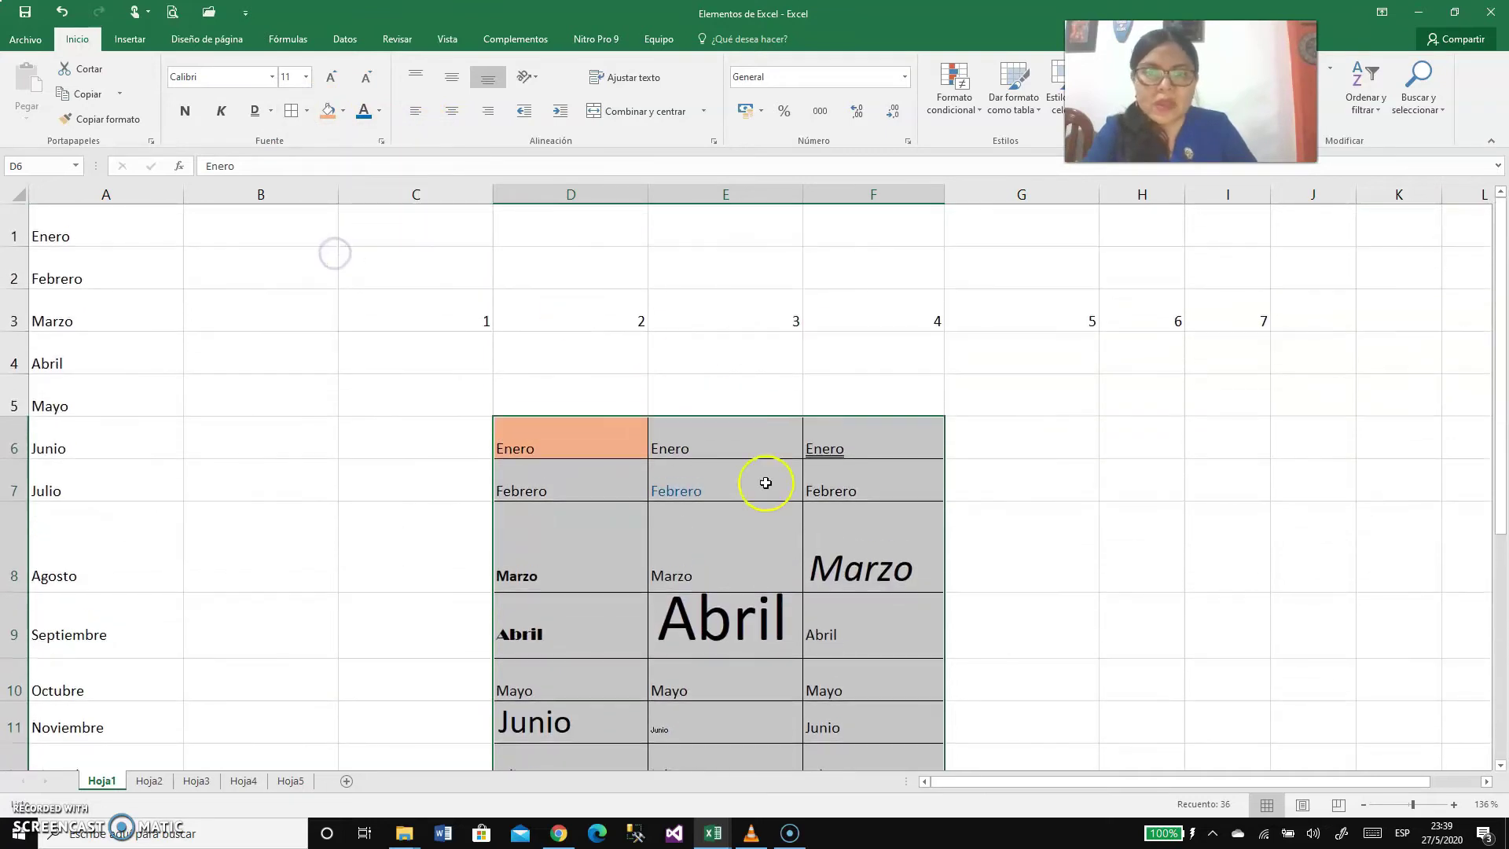
Step: Examine the borders across the months table from D6 to F17
left_click(762, 525)
scroll(757, 505, "down", 3)
scroll(768, 488, "up", 1)
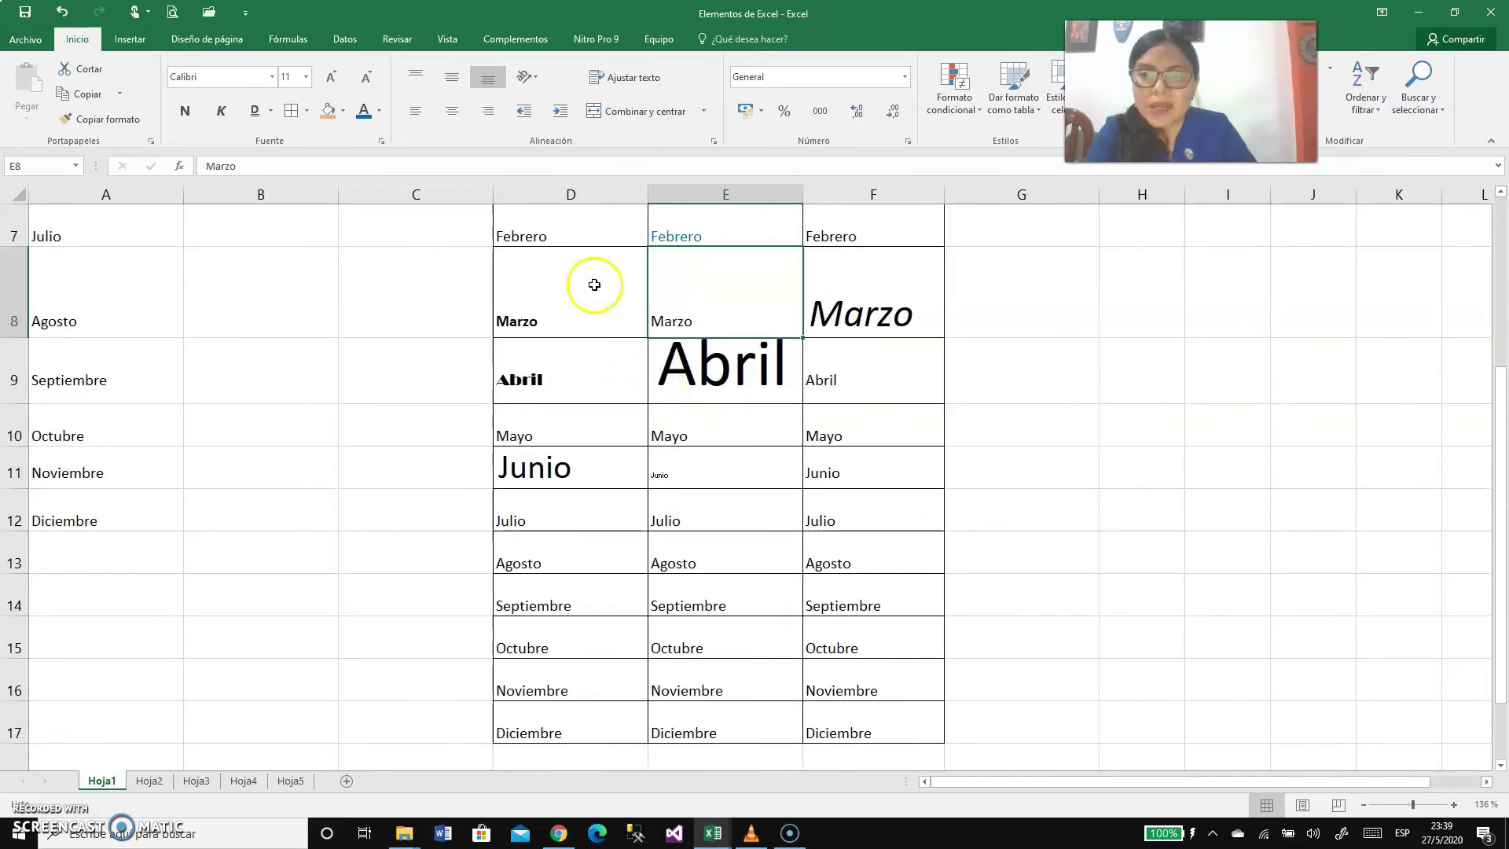
scroll(637, 327, "up", 1)
left_click_drag(593, 327, 869, 709)
scroll(870, 711, "down", 1)
left_click(868, 711)
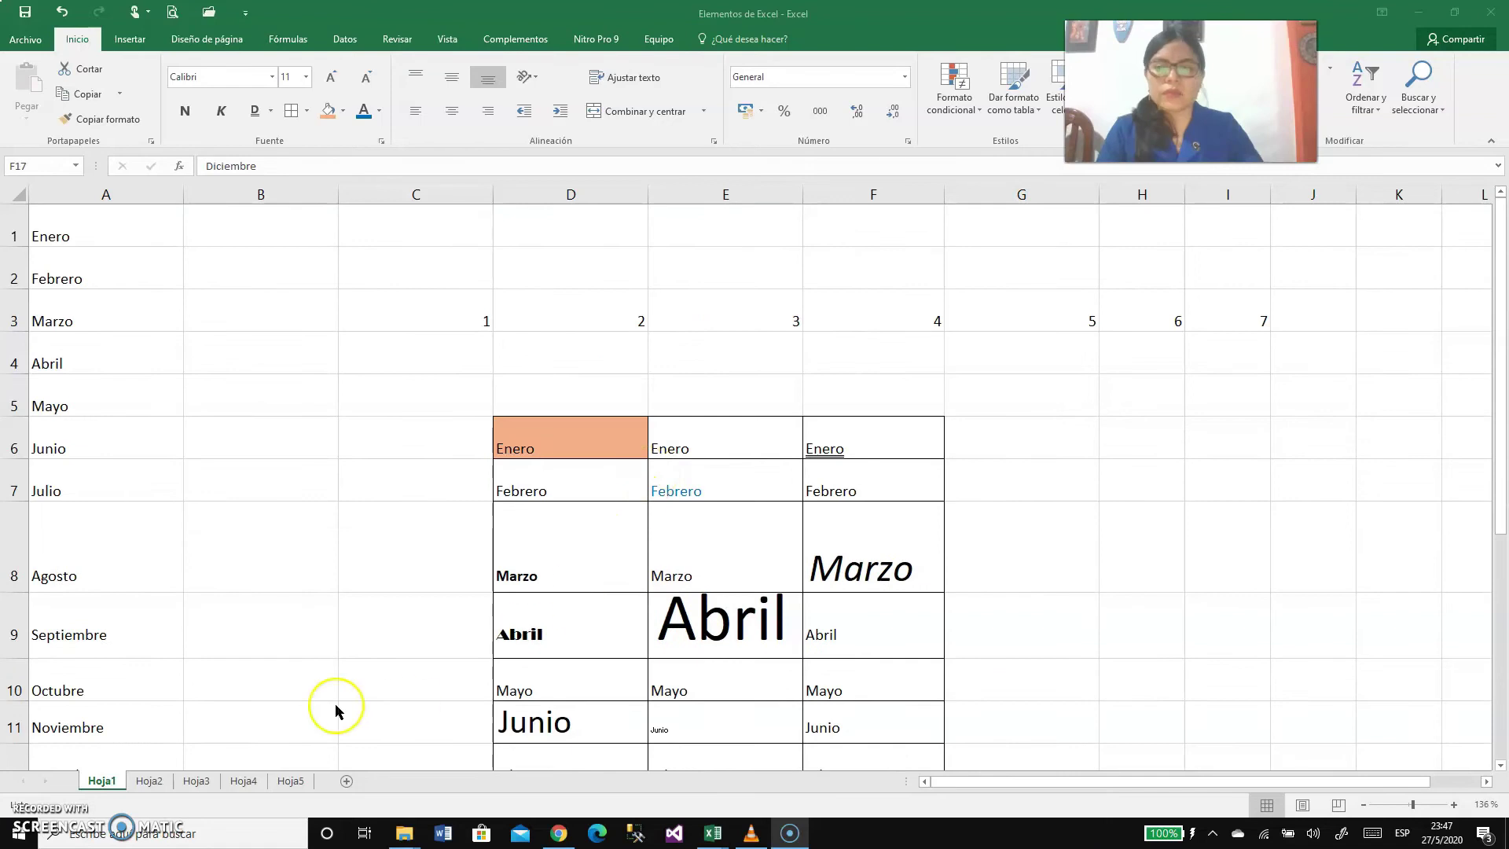
Step: Switch to sheet Hoja2 and zoom it in to 154%
left_click(150, 782)
left_click(150, 782)
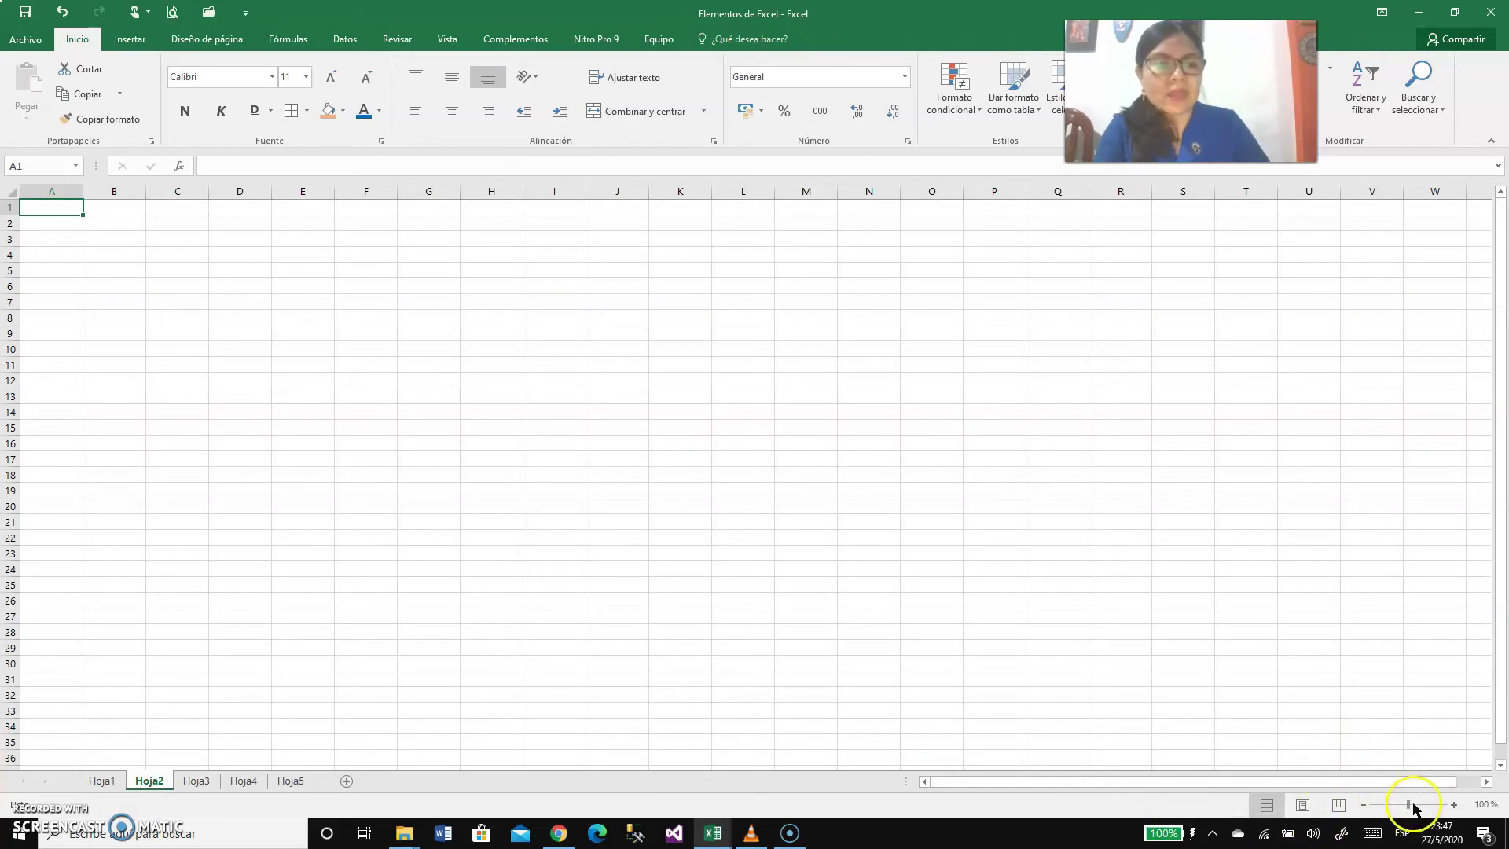
left_click_drag(1413, 810, 1420, 810)
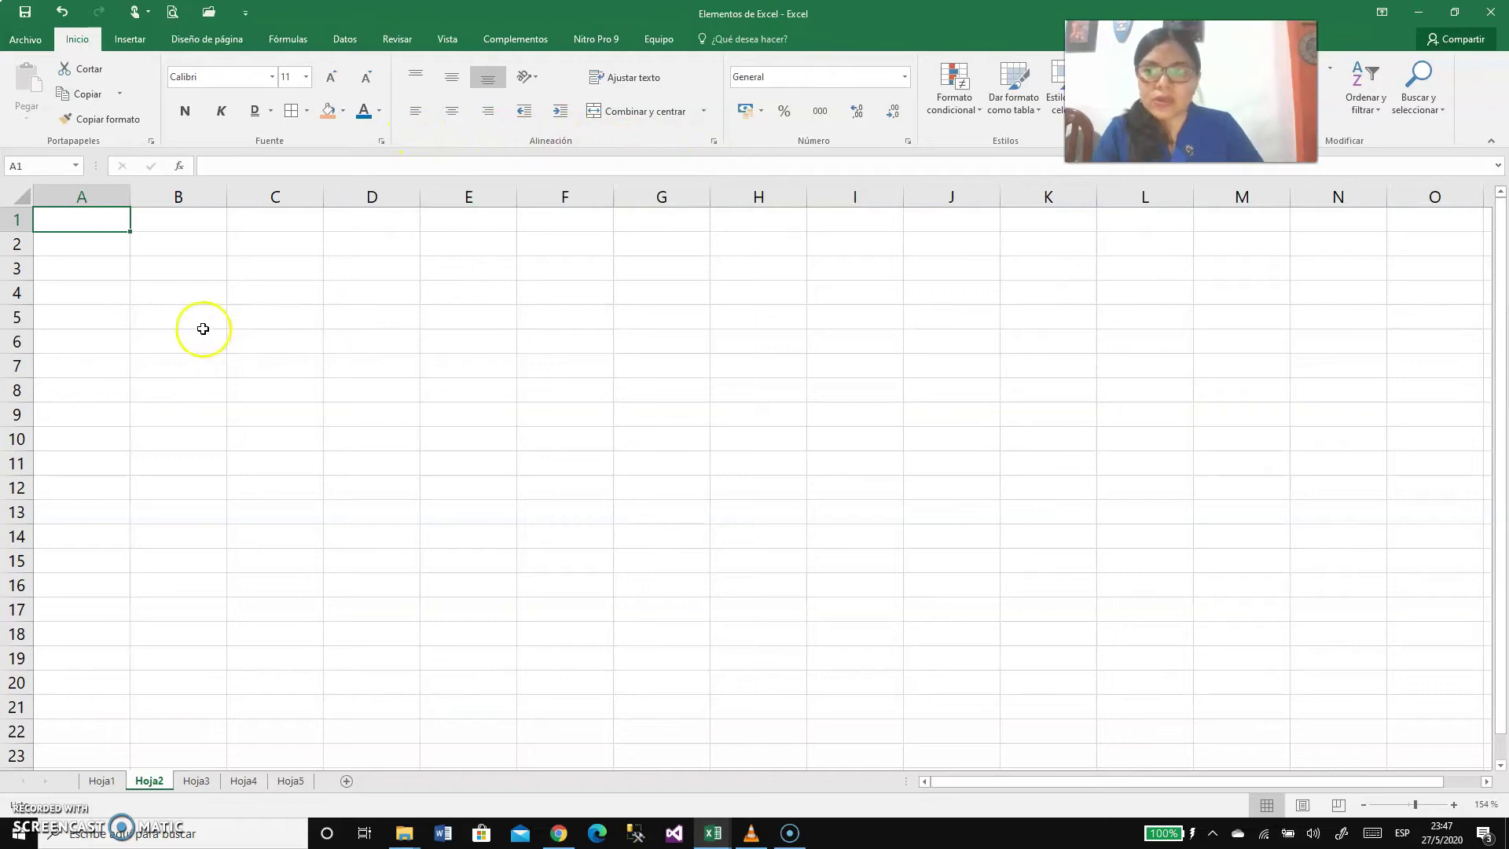
Step: Enter ENERO, FEBRERO and MARZO in capitals across cells B3 to D3
left_click(167, 268)
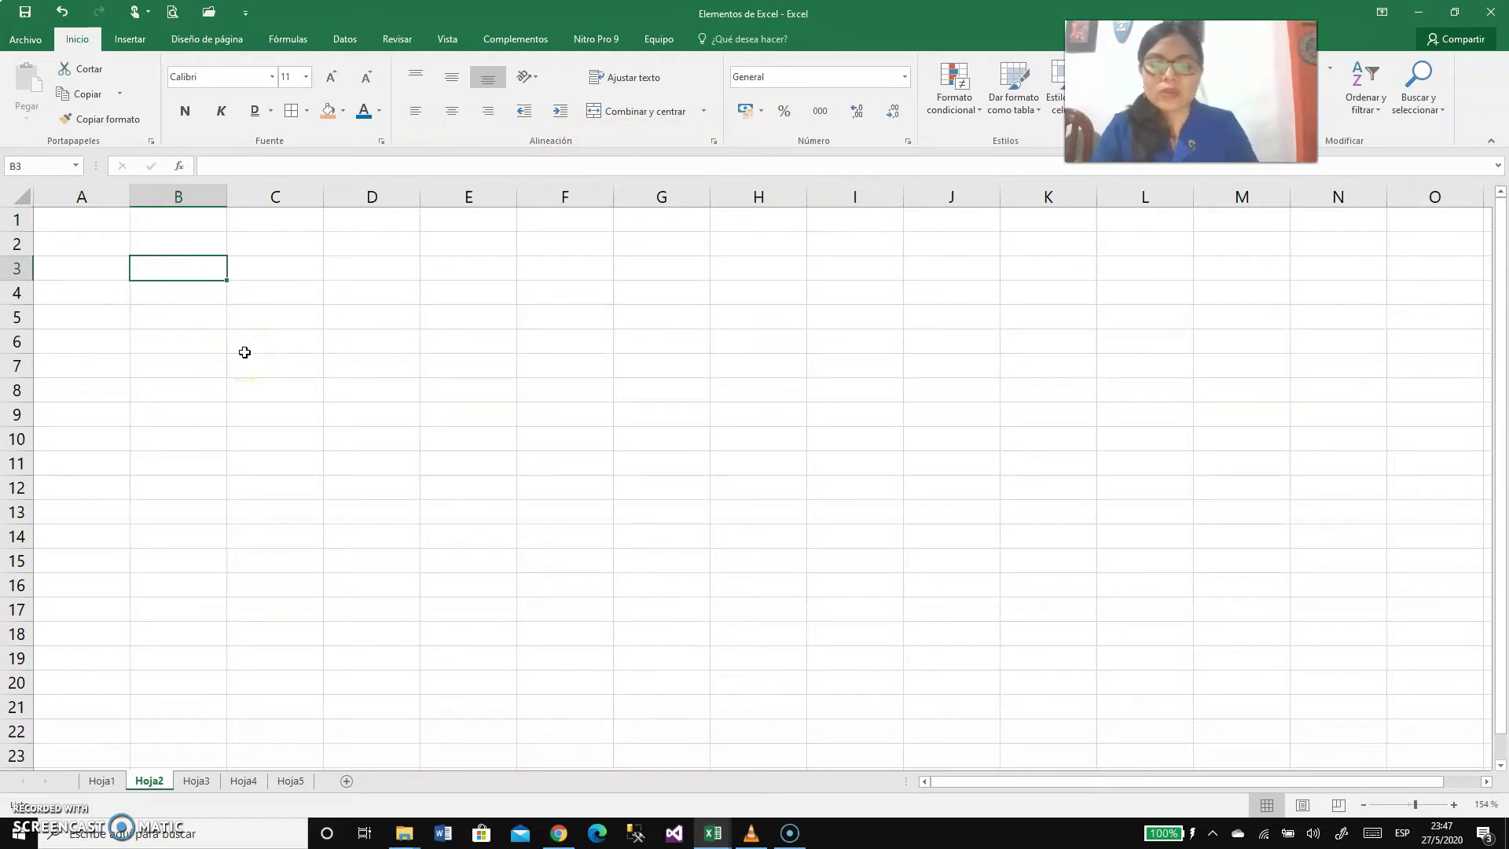
key("Caps_Lock")
type("NERO")
key("Tab")
type("F")
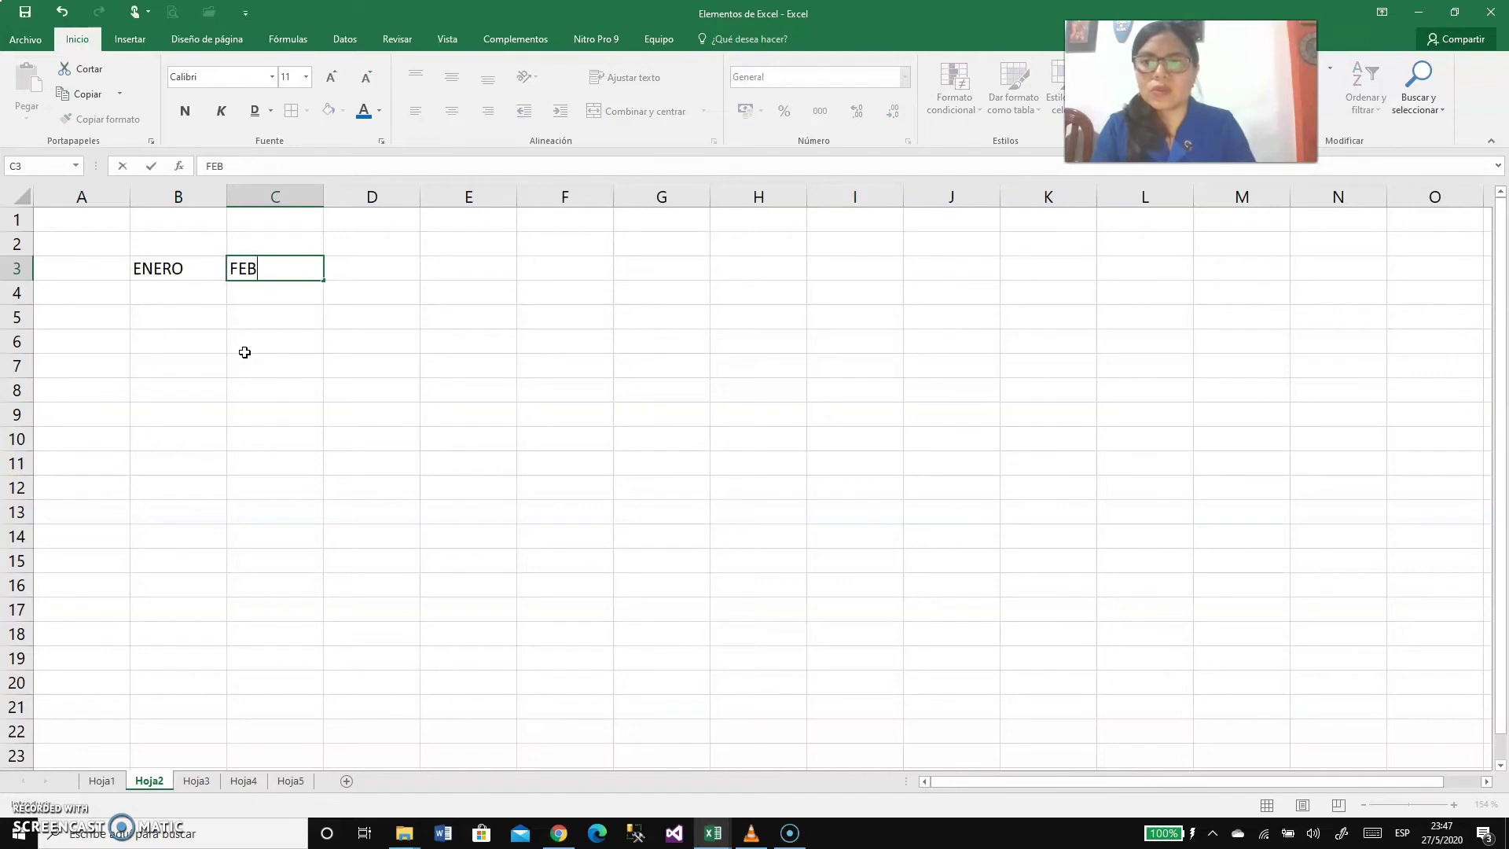
type("EBRERO")
key("Tab")
type("MARZO")
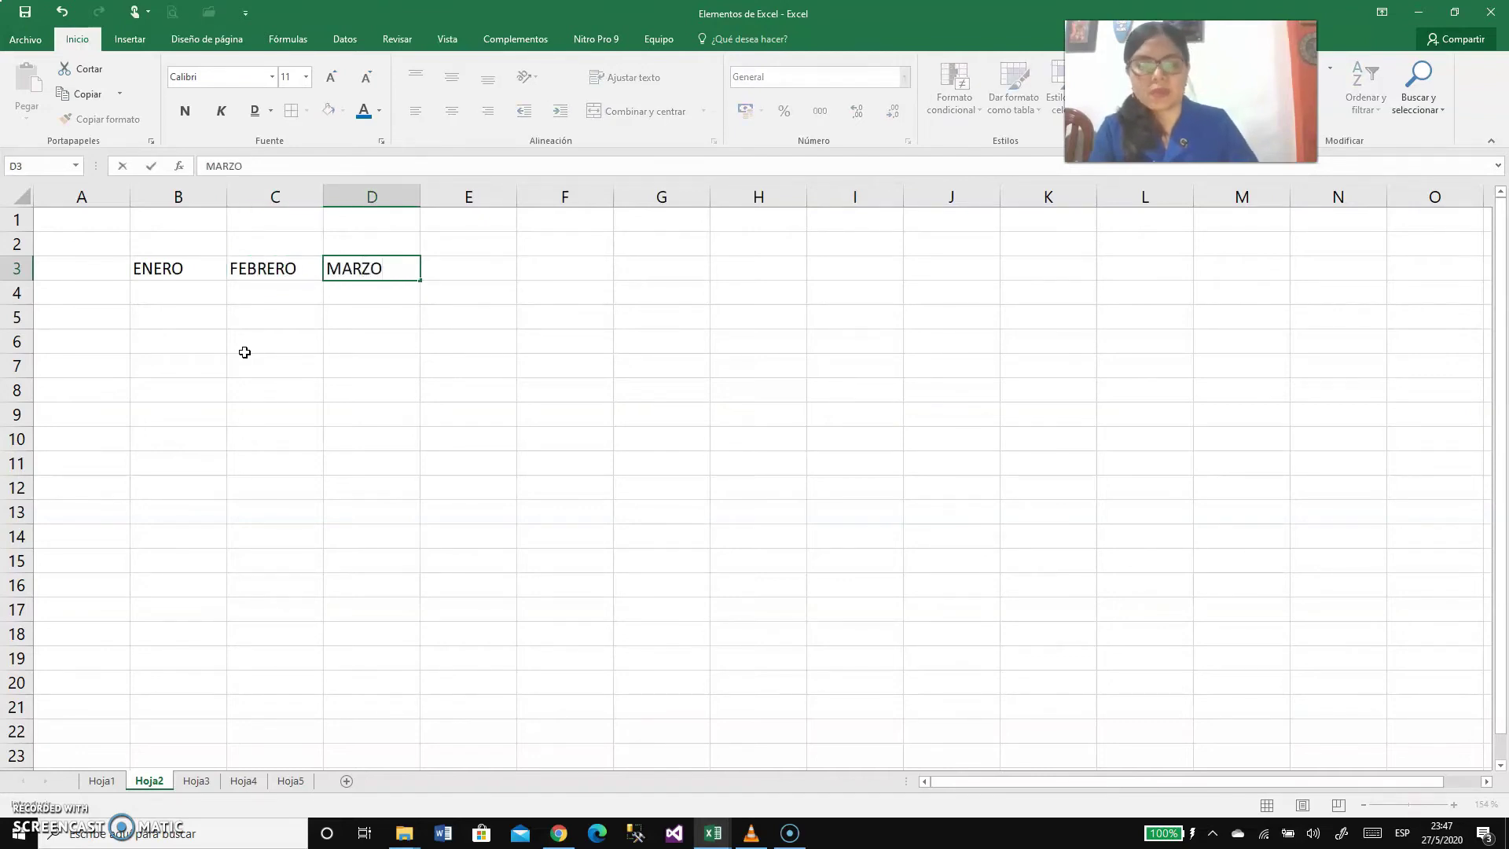
Step: Enter ABRIL, MAYO and JUNIO across cells B4 to D4
left_click(195, 292)
type("ABRIL")
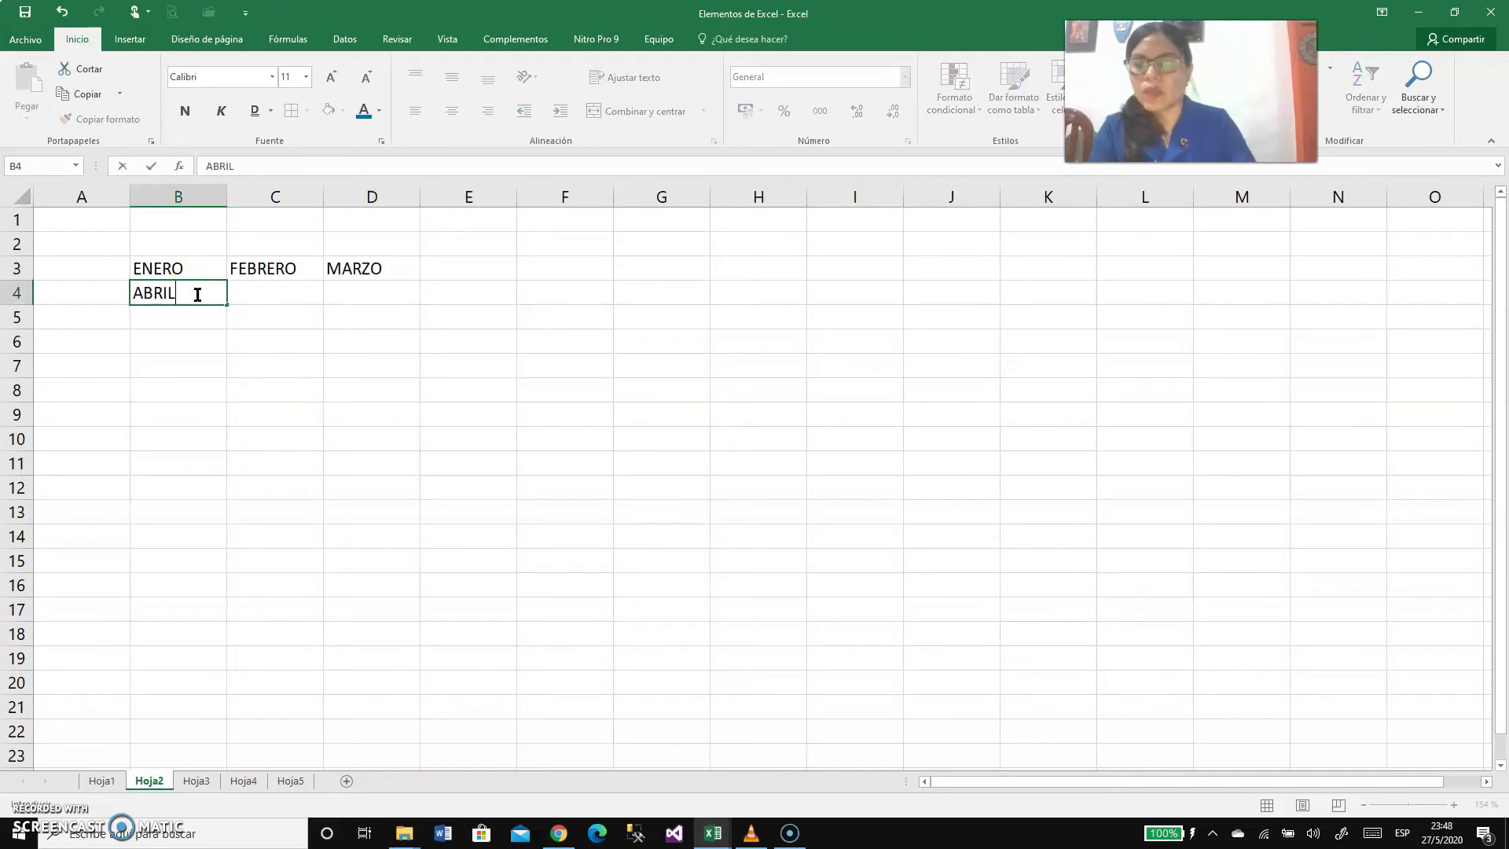
left_click(286, 292)
type("M")
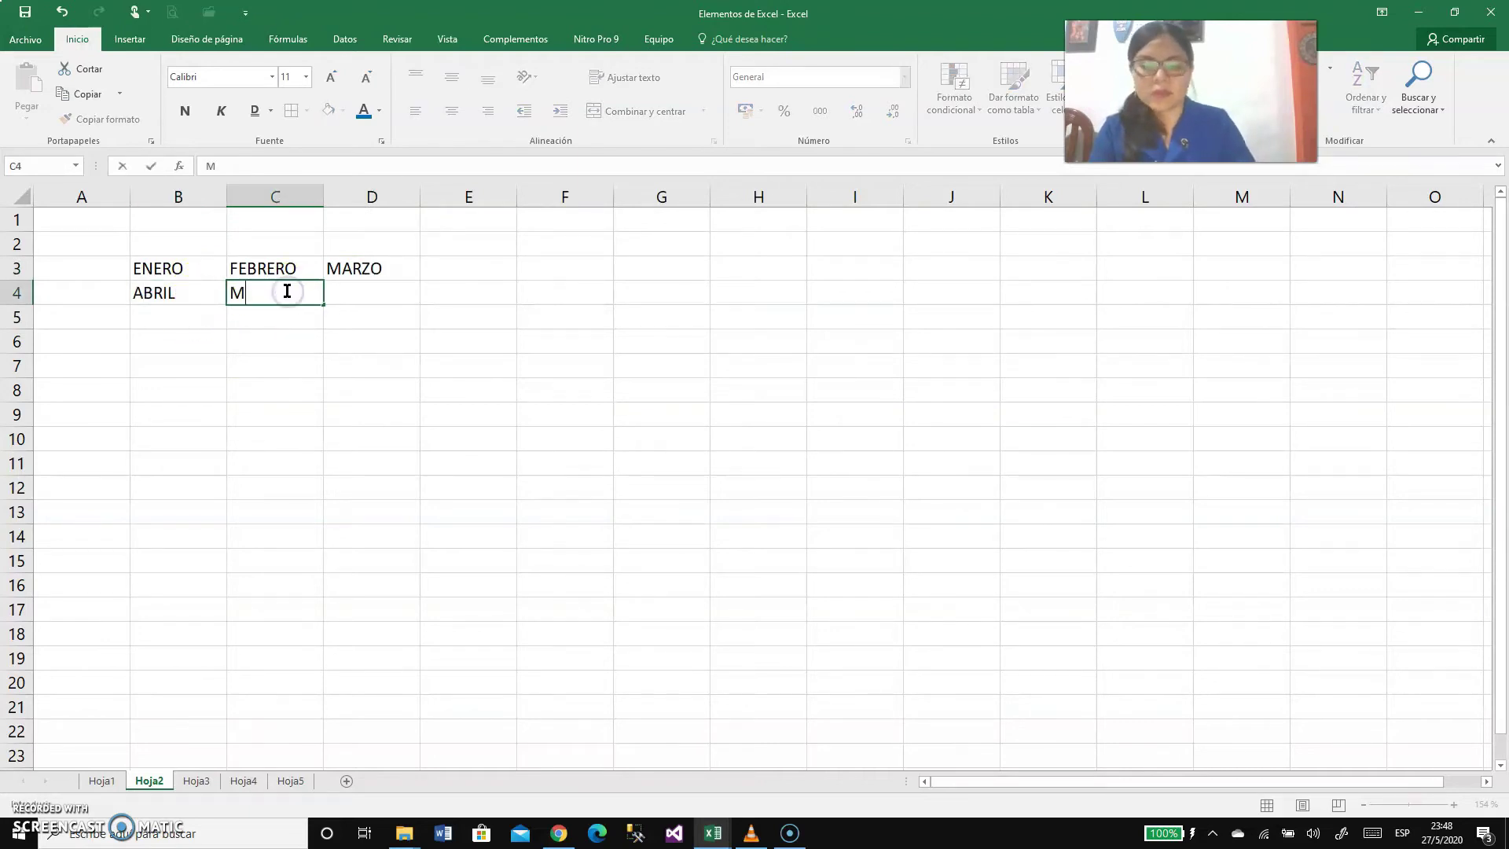
type("AYO")
key("Tab")
type("JUNIO")
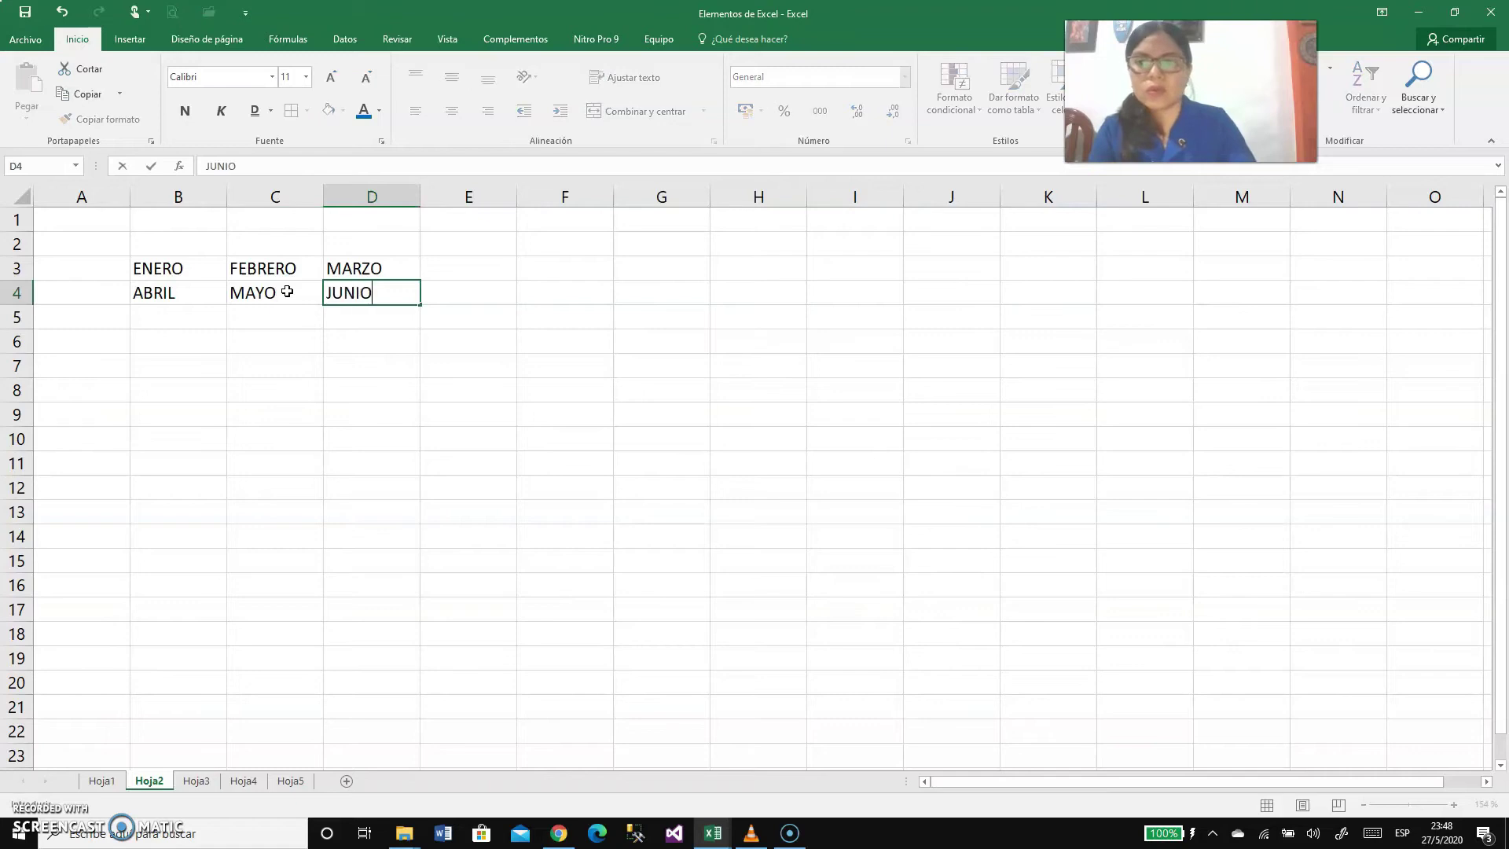
Step: Enter JULIO, AGOSTO and SETIEMBRE across cells B5 to D5
left_click(187, 316)
type("J")
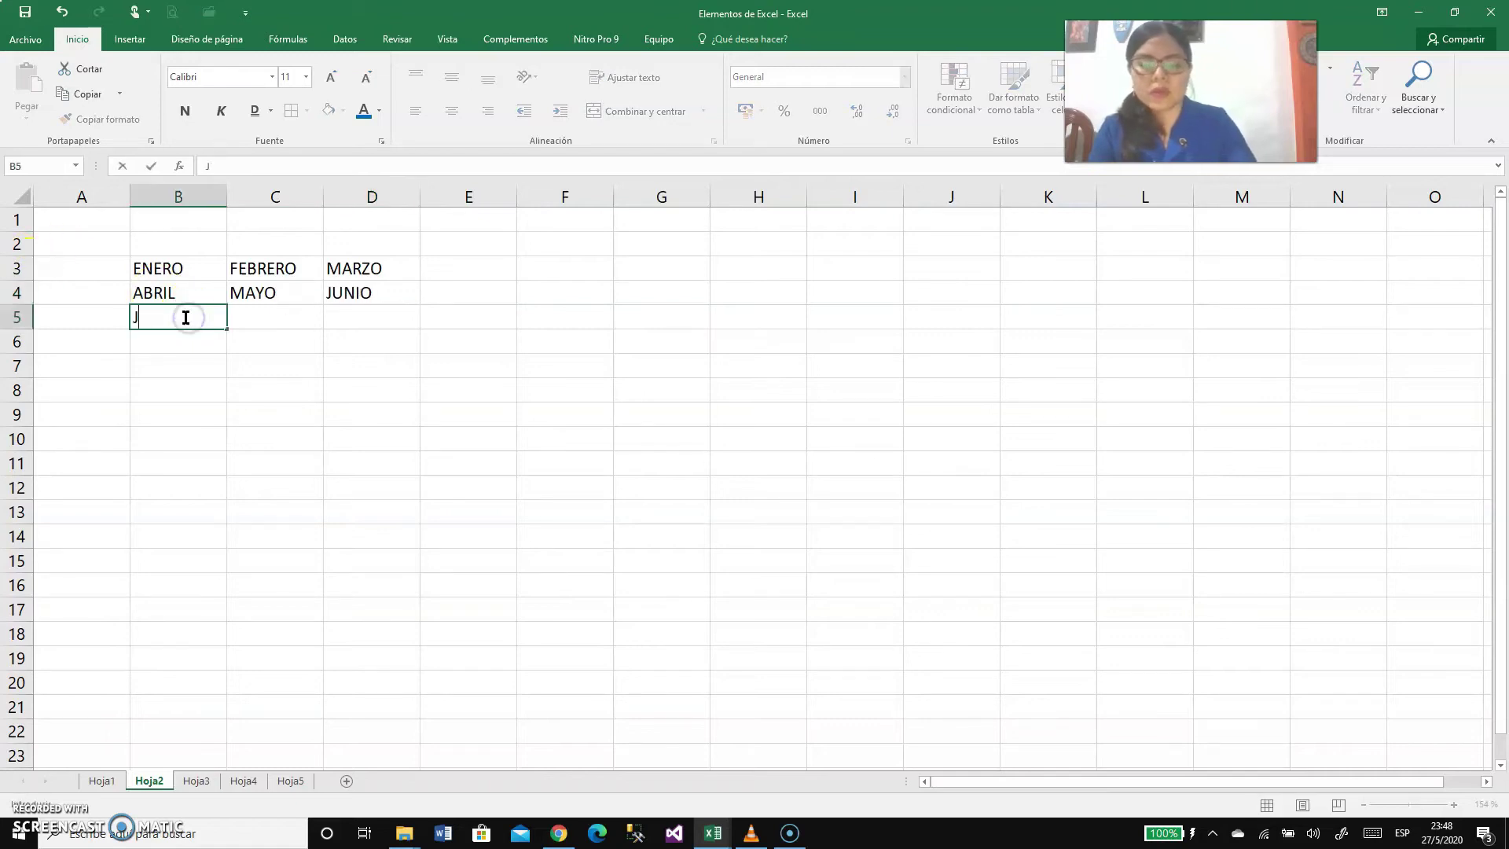
type("ULIO")
key("Tab")
type("AGOSTO")
key("Tab")
type("SE")
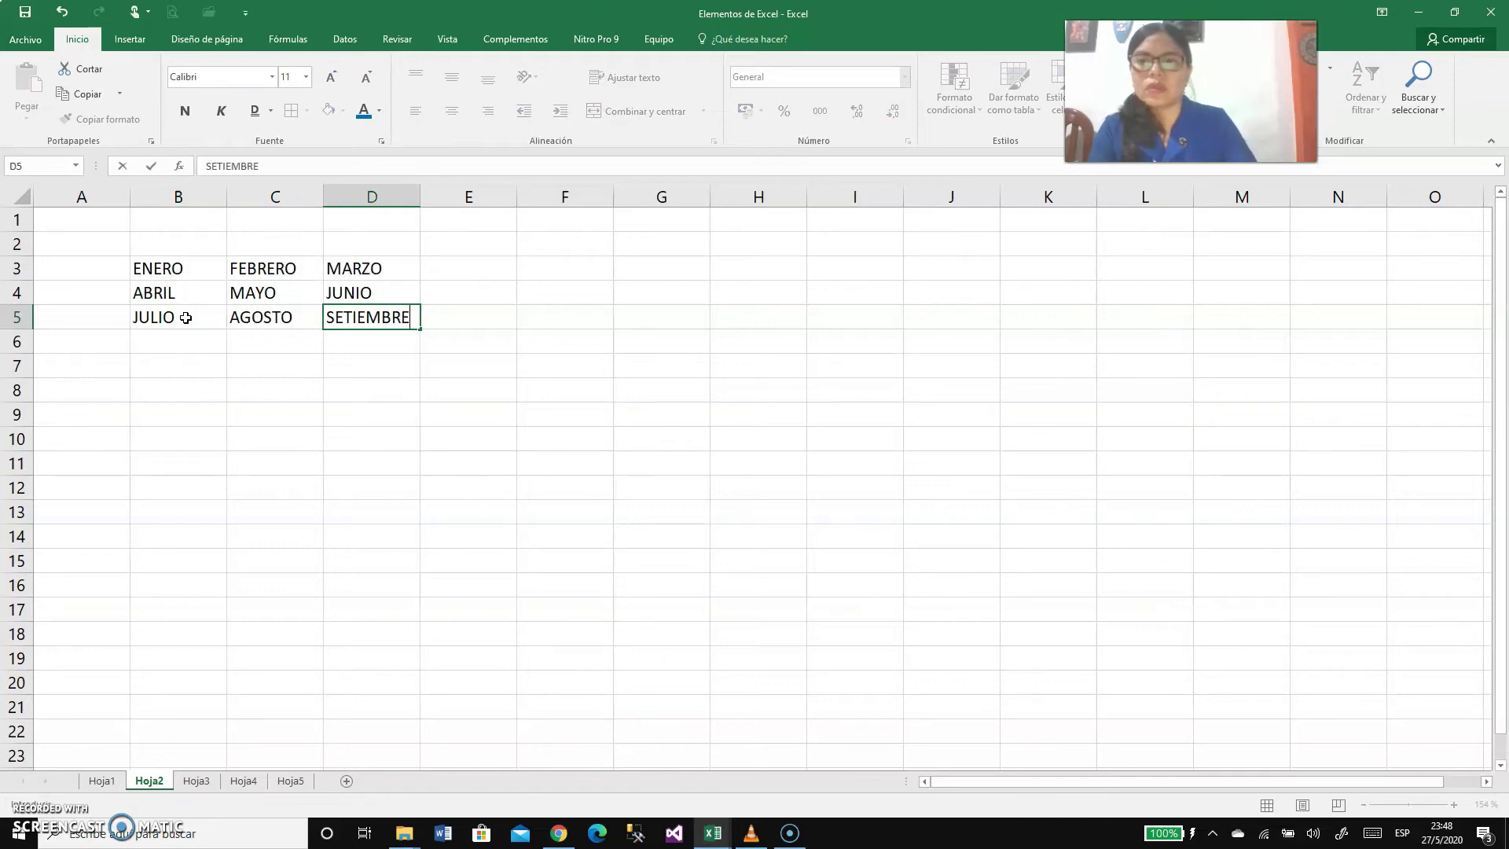
key("Return")
Step: Enter OCTUBRE, NOVIEMBRE and DICIEMBRE across cells B6 to D6
type("OCTUBRE")
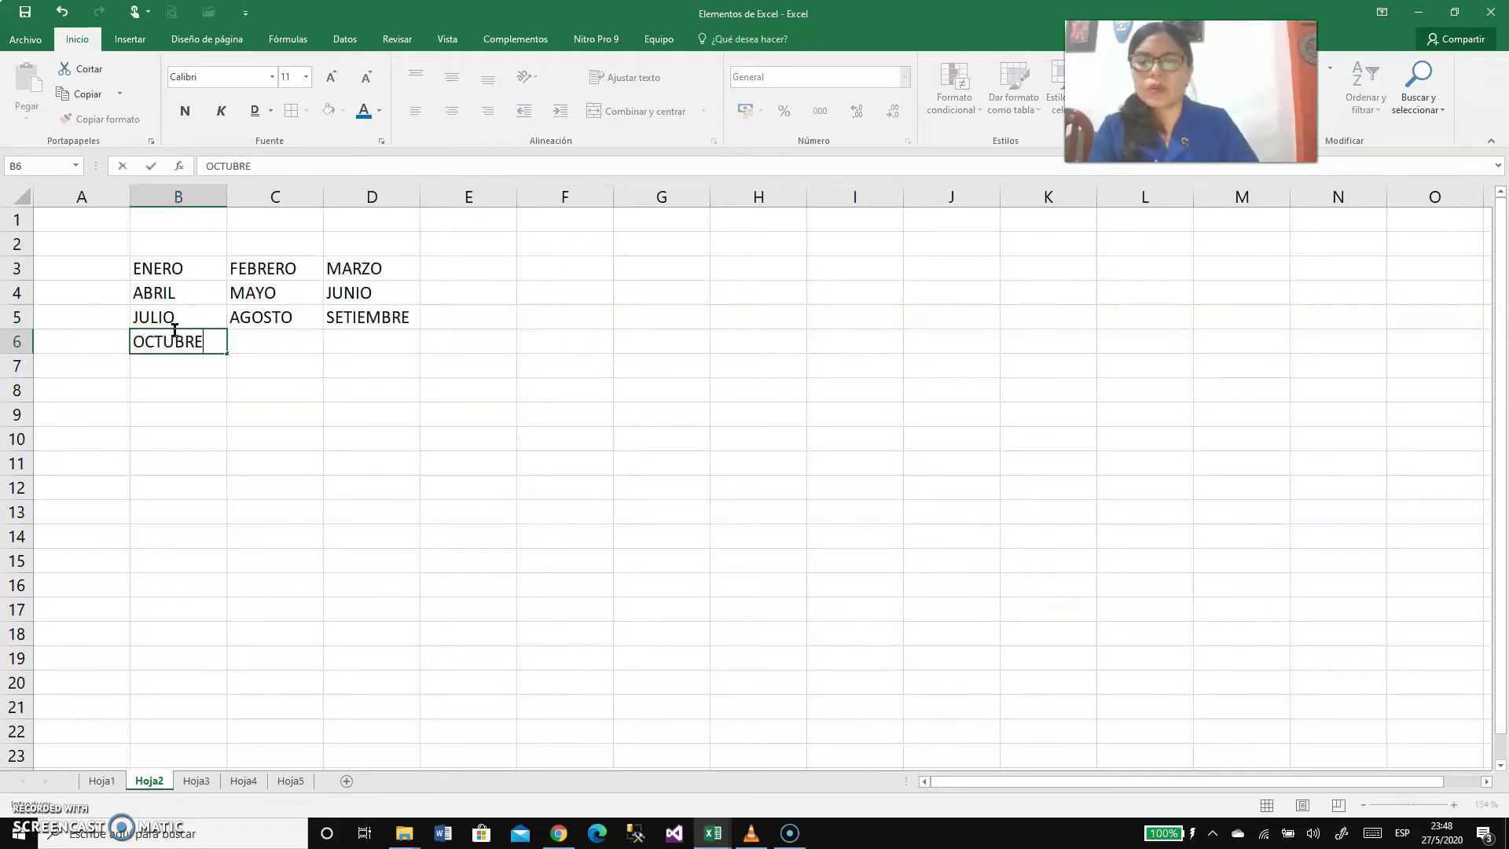
key("Tab")
type("NOVI")
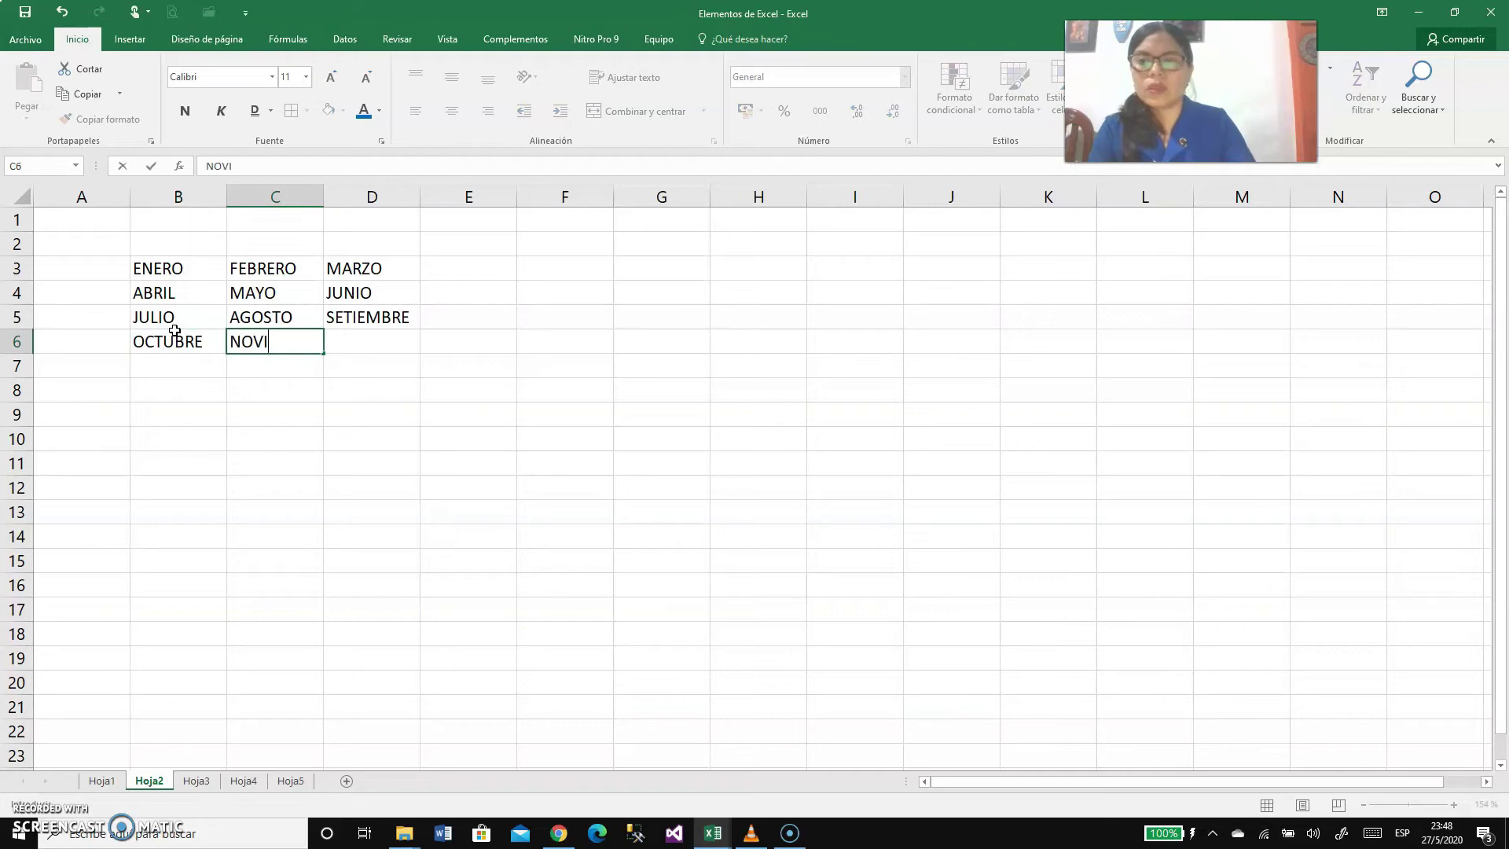
type("EMBRE")
key("Tab")
type("DICI")
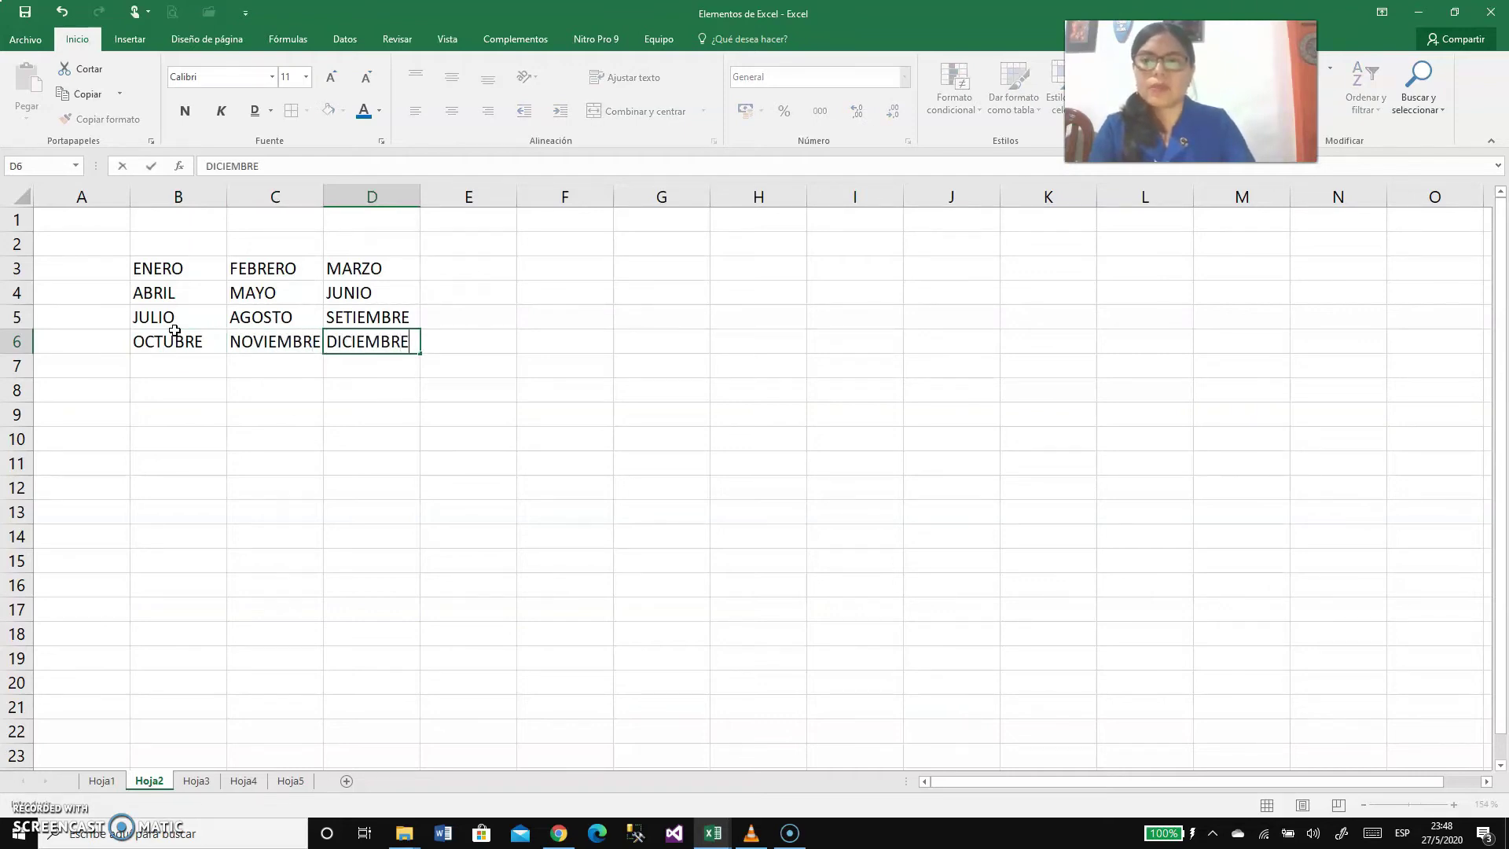
type("EMBRE")
left_click(206, 414)
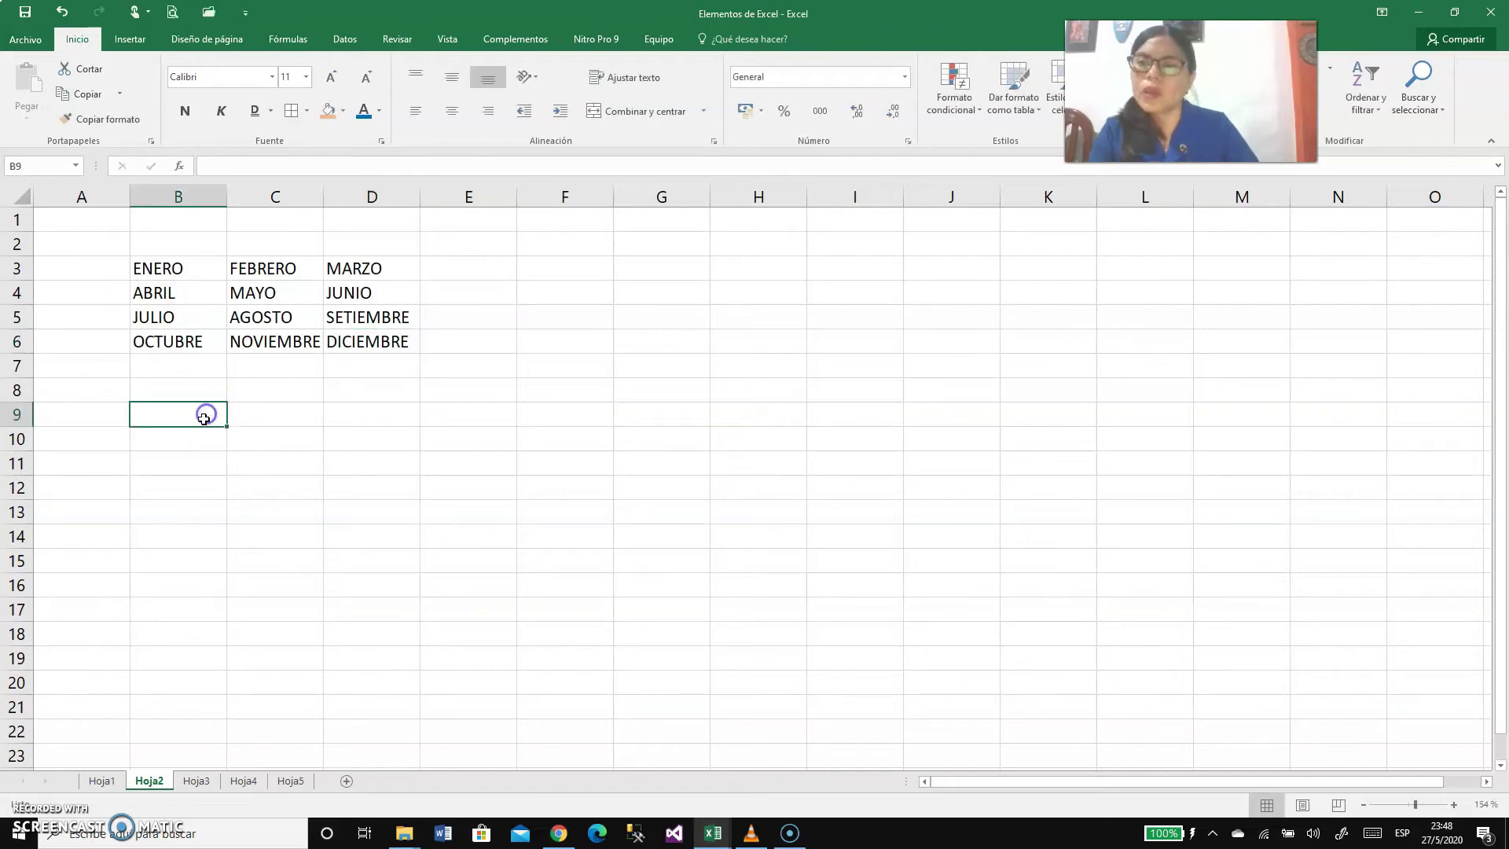
Step: Set the width of columns B through D to 35
left_click(206, 200)
left_click_drag(206, 199, 373, 190)
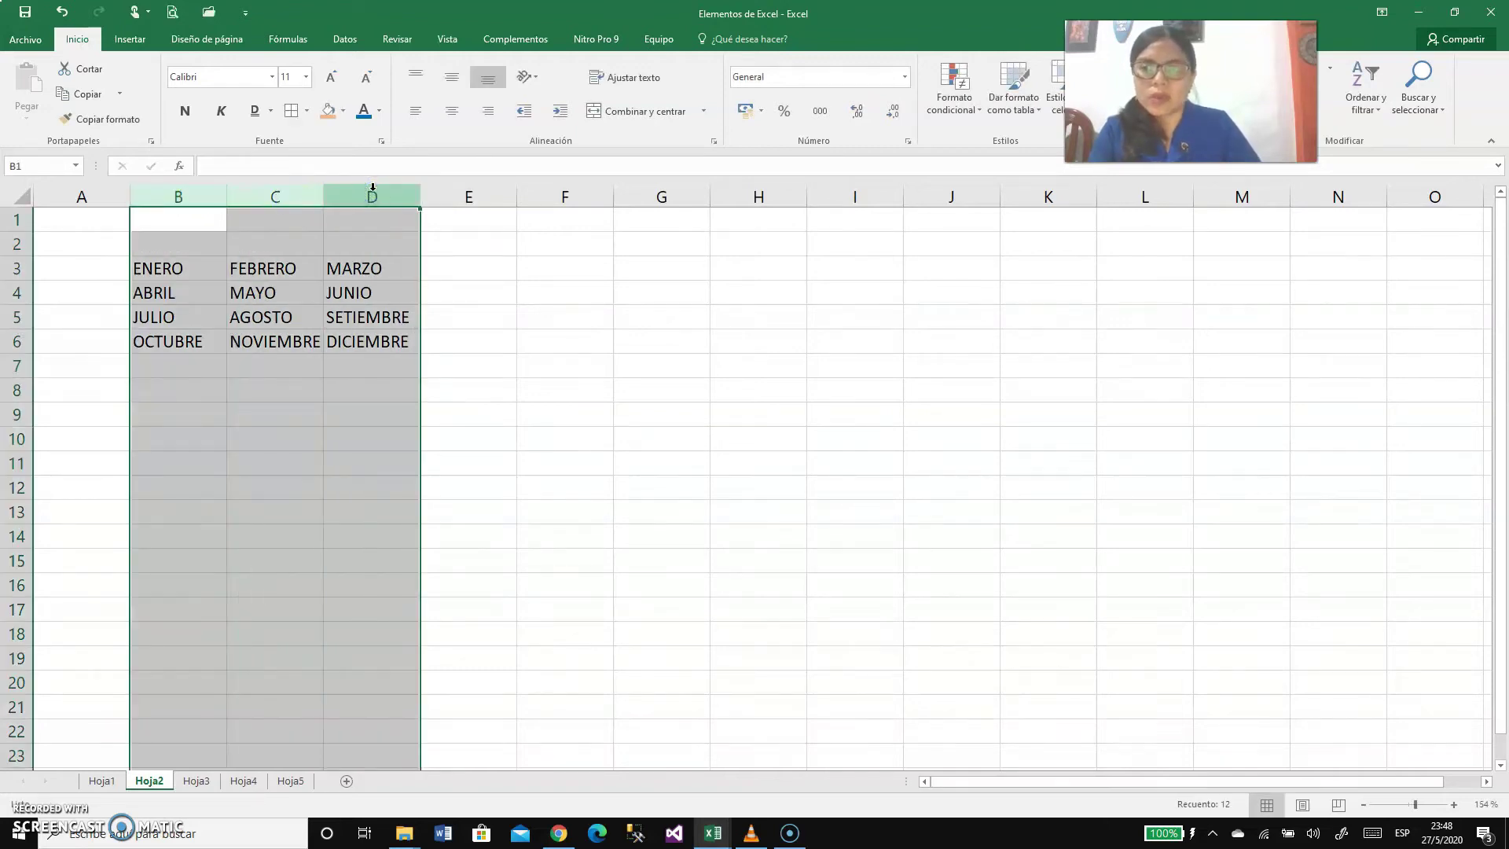
right_click(373, 187)
left_click(429, 378)
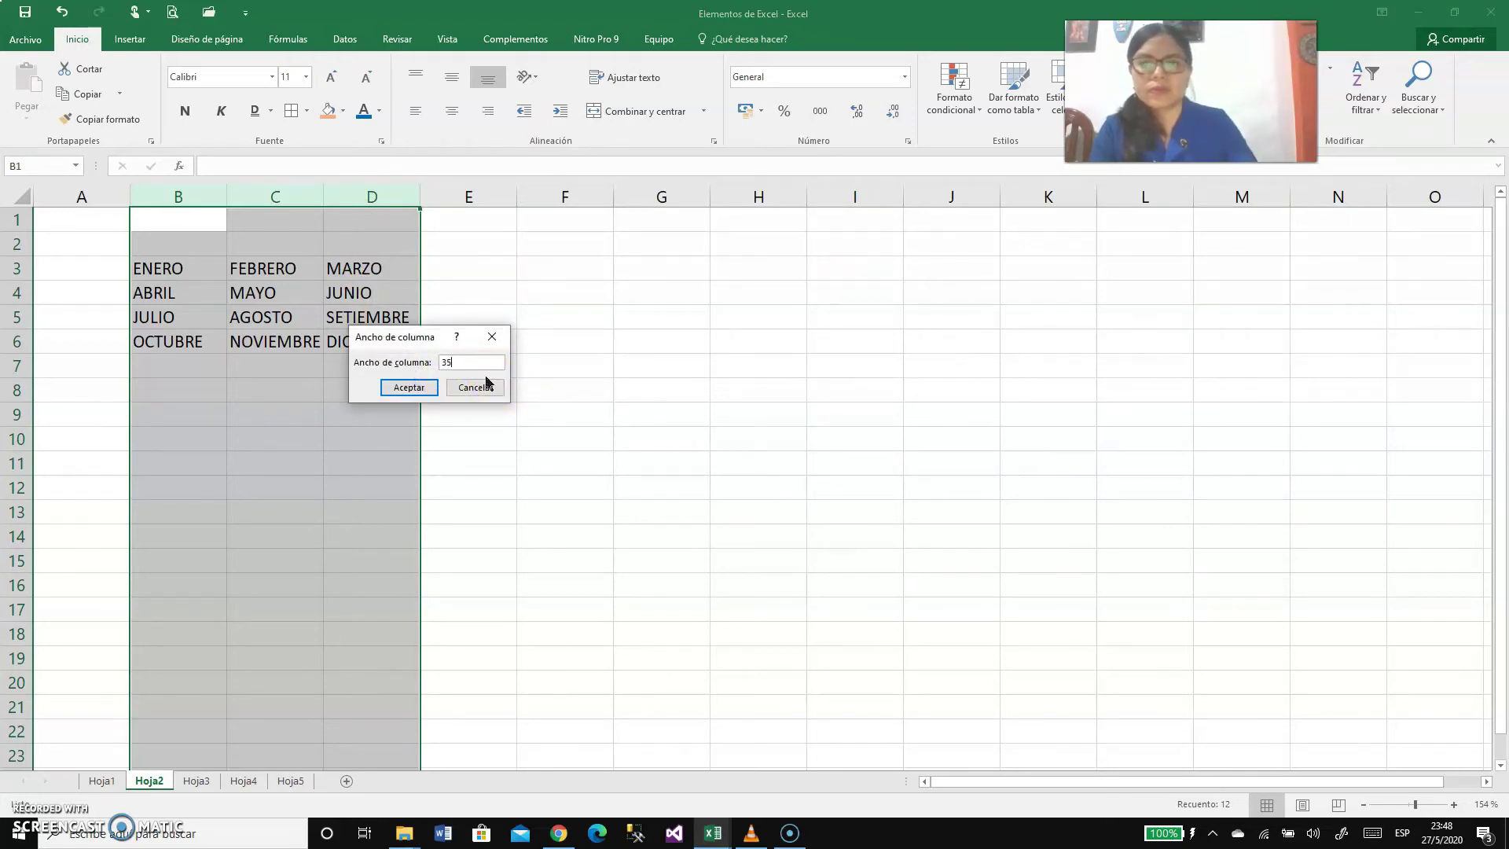
left_click(428, 387)
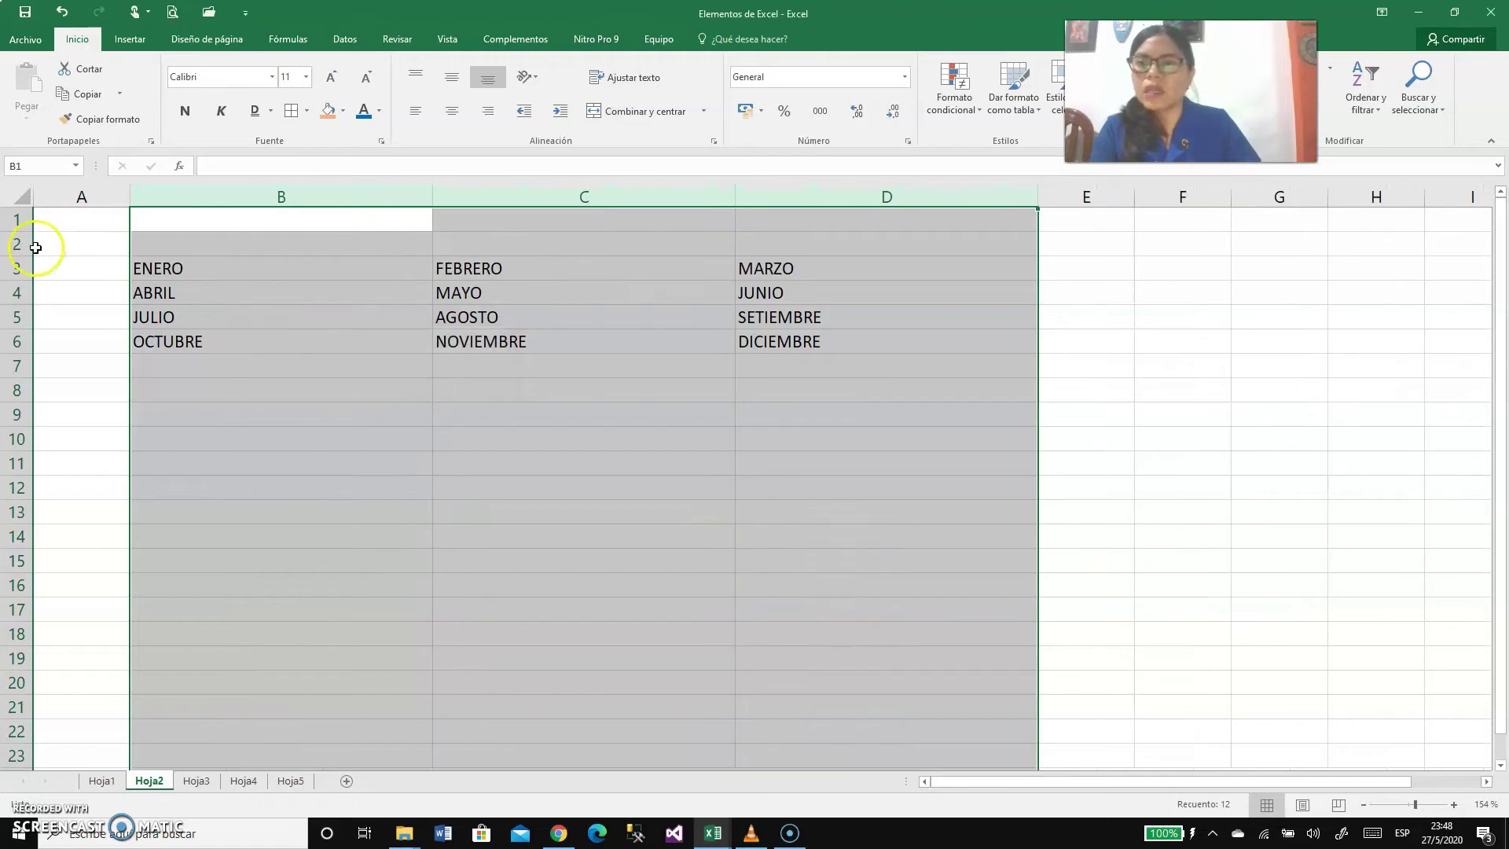
Step: Set the height of rows 3 through 6 to 50
left_click_drag(24, 269, 20, 349)
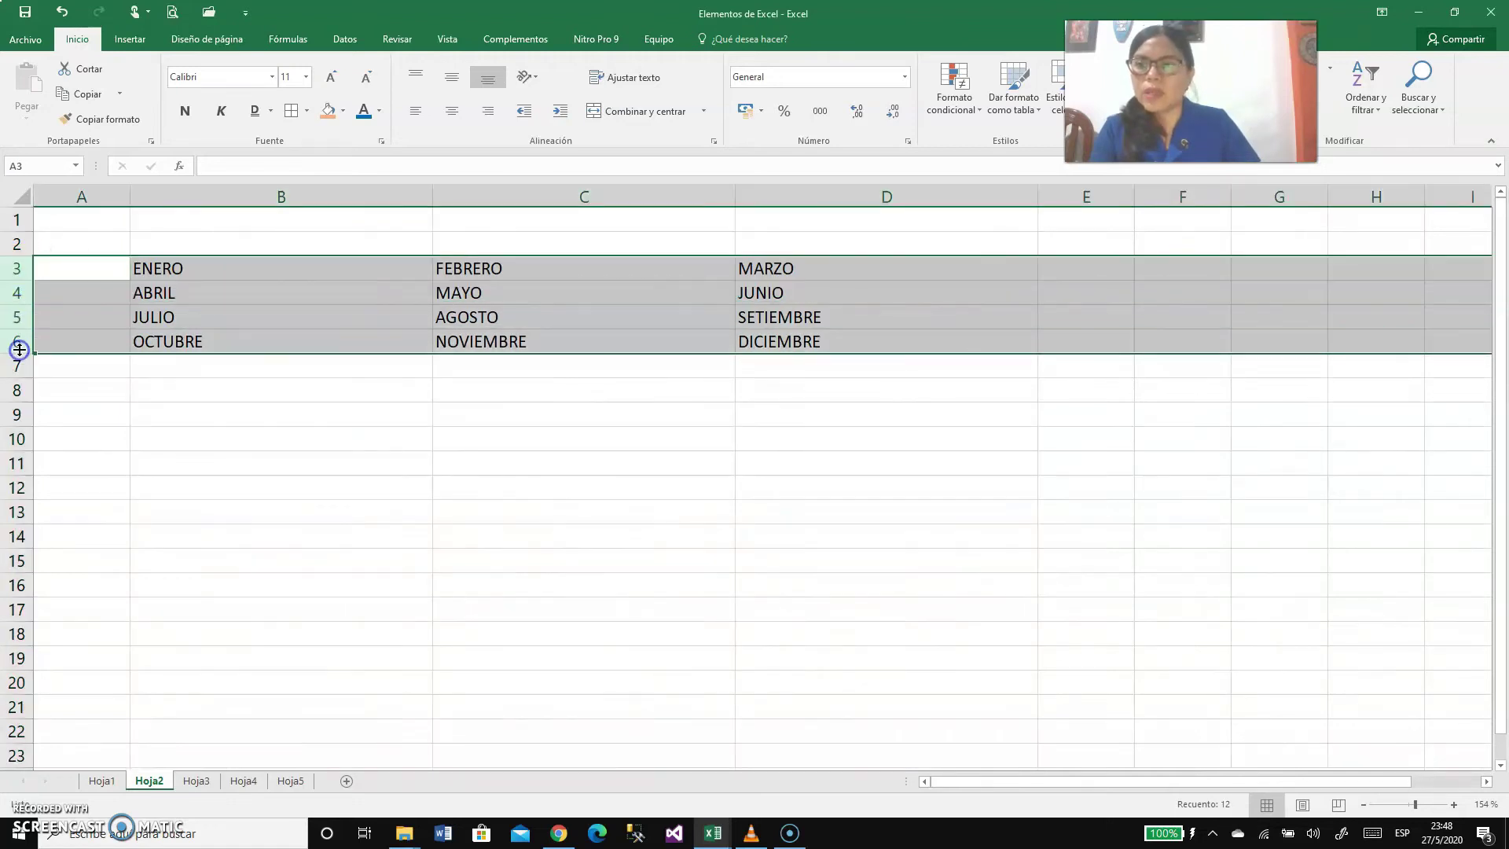
right_click(20, 350)
left_click(76, 532)
type("50")
left_click(68, 530)
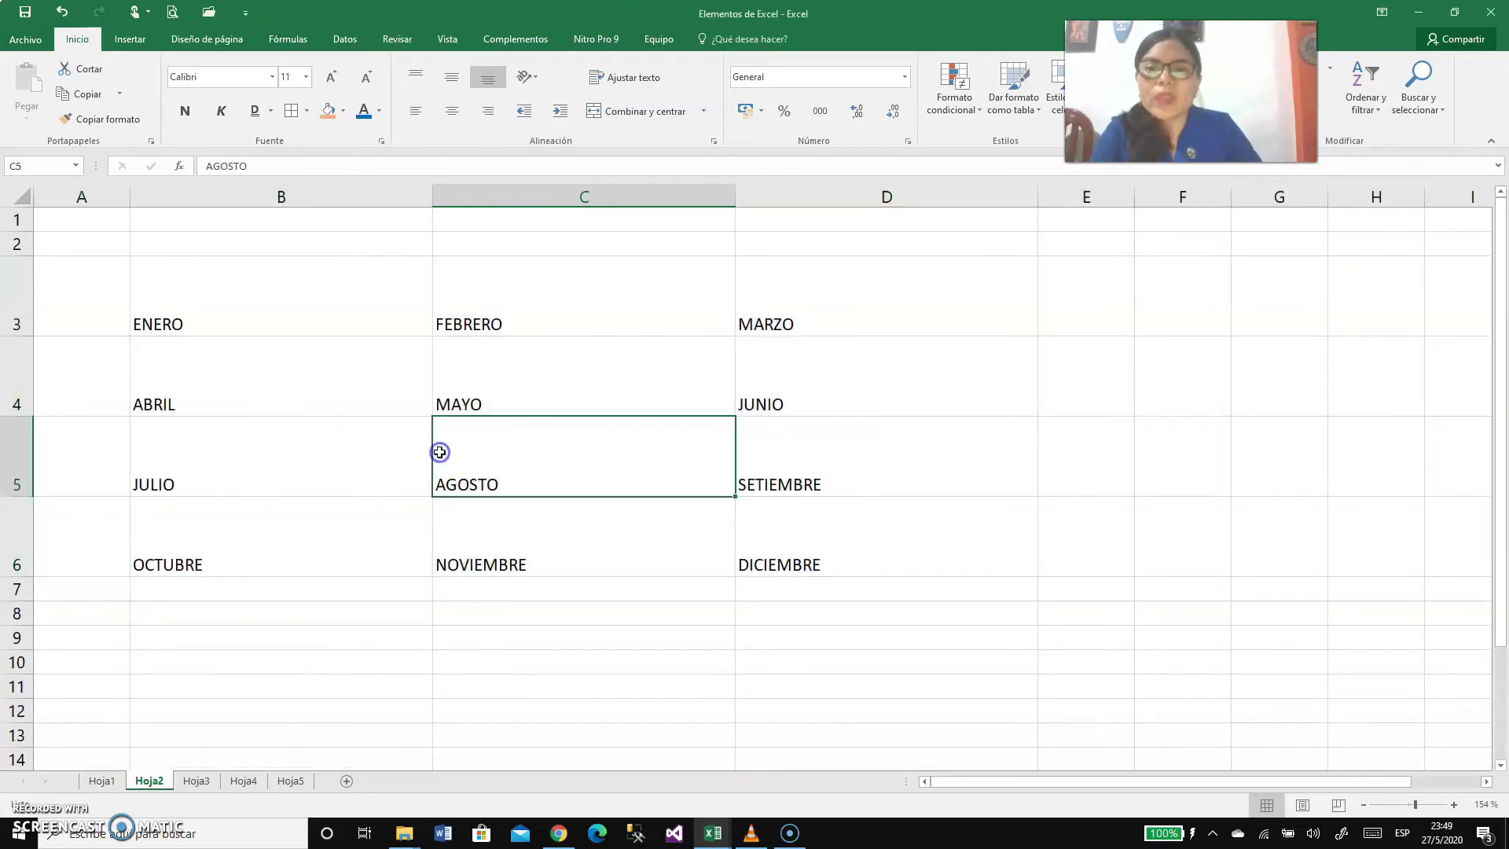
left_click(440, 456)
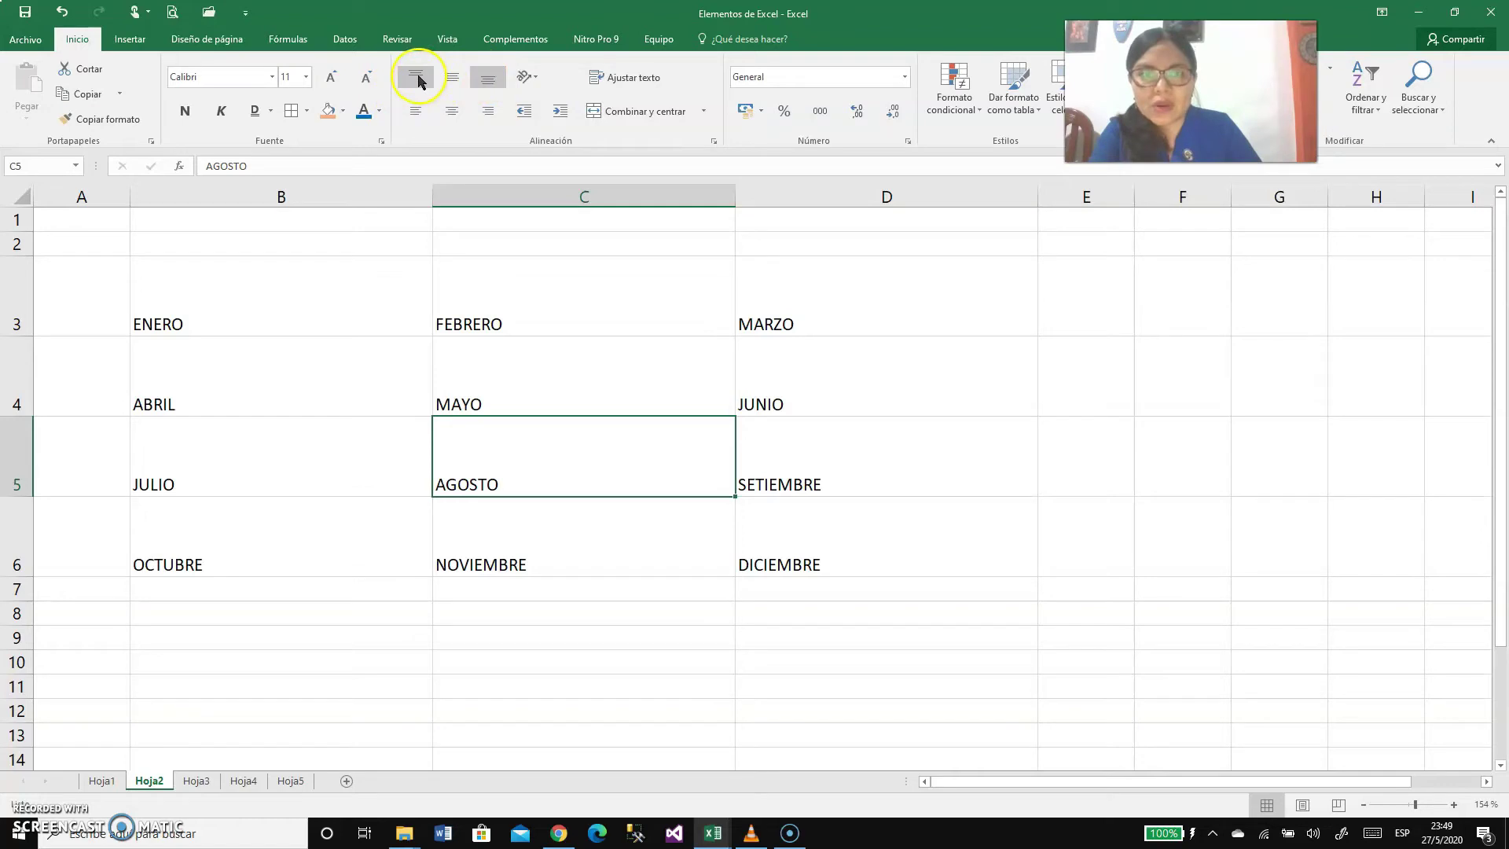
Step: Align ENERO in B3 to the top of its cell and FEBRERO in C3 to the vertical middle
left_click(282, 284)
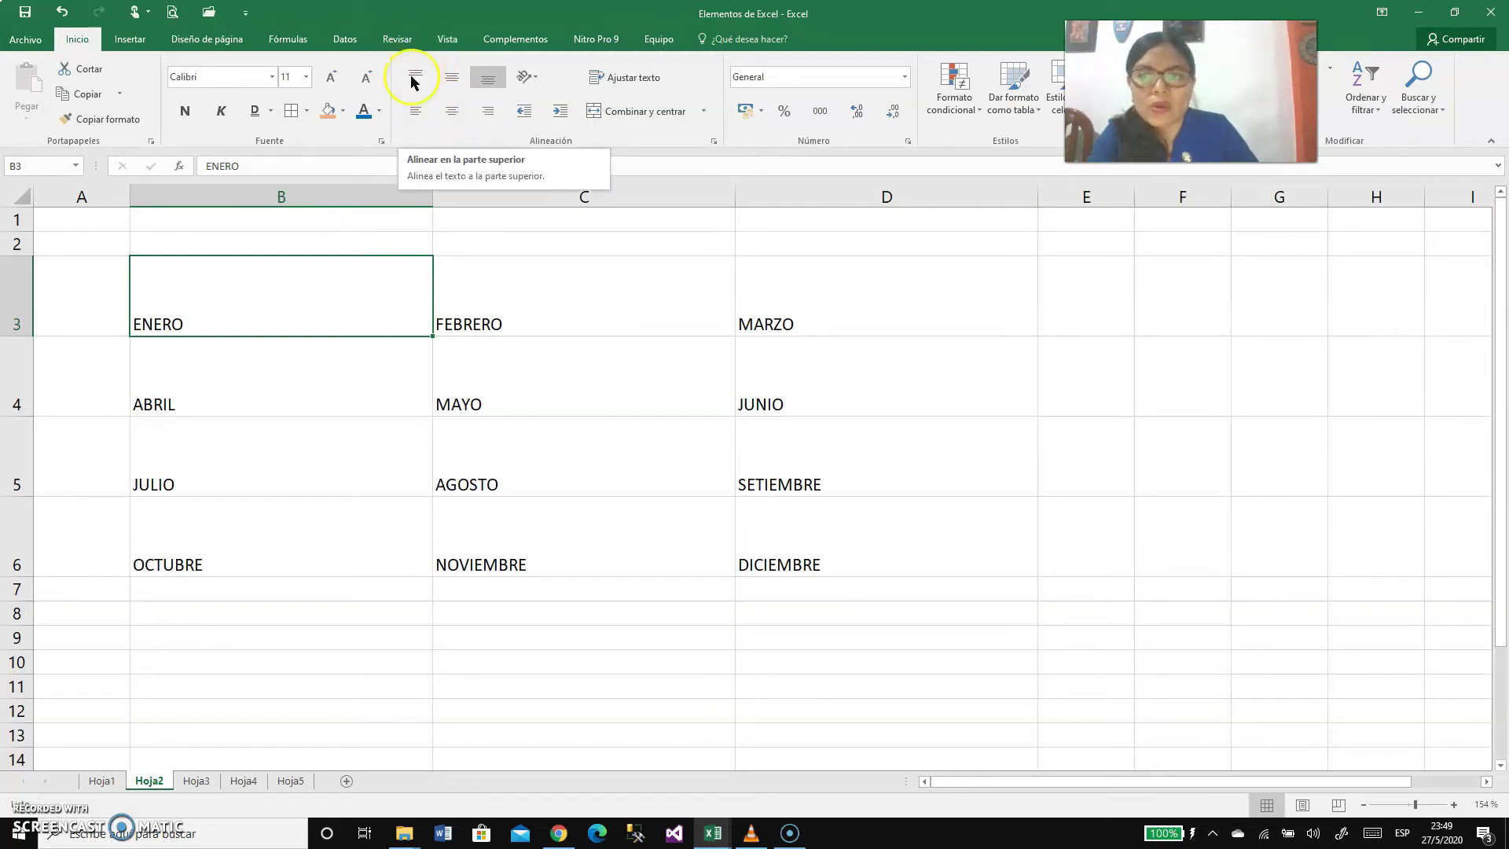
left_click(146, 325)
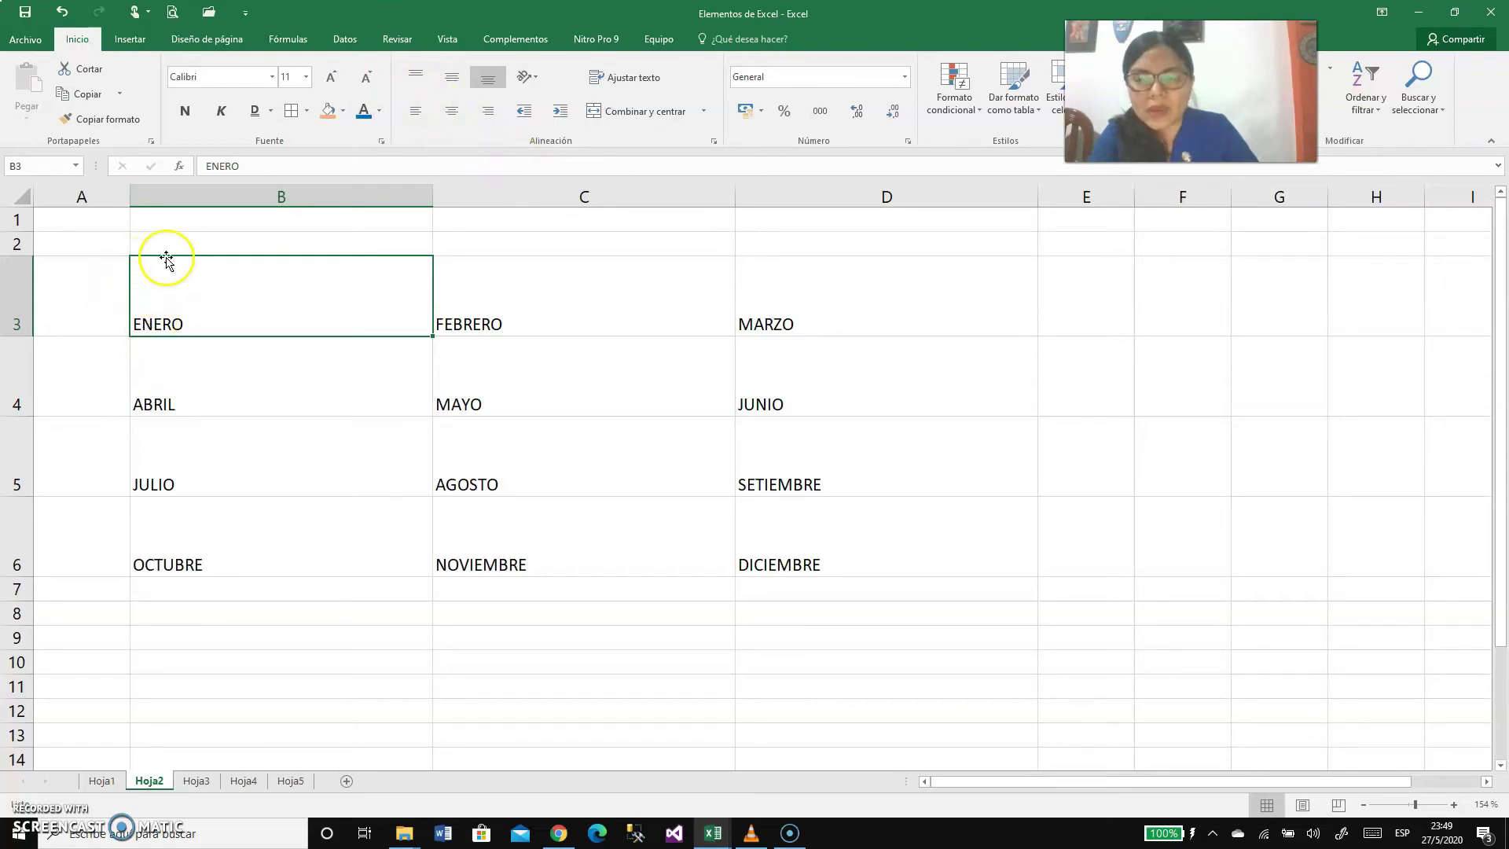
left_click(408, 79)
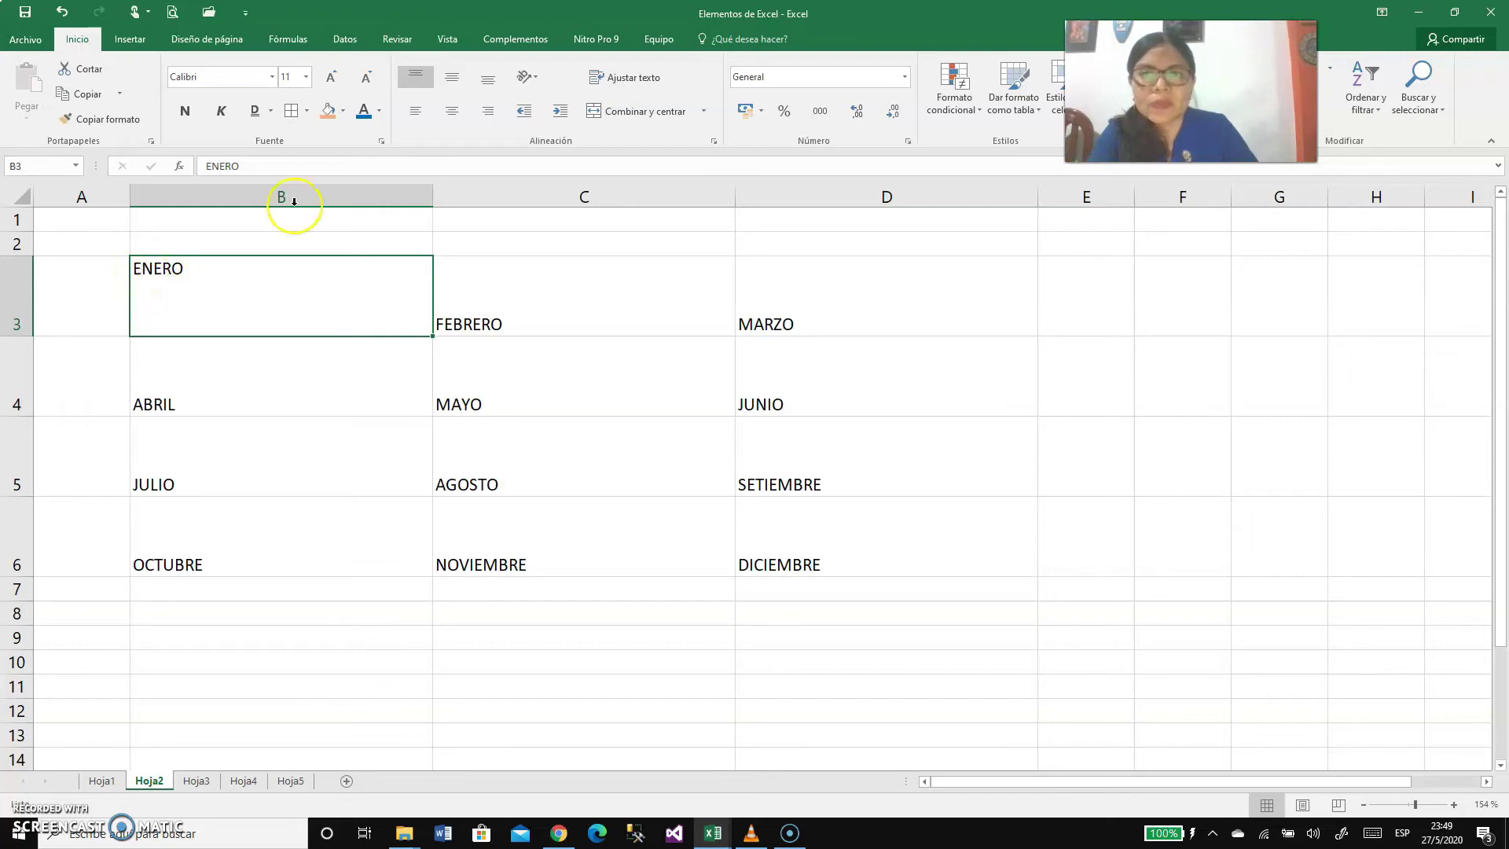
left_click(416, 77)
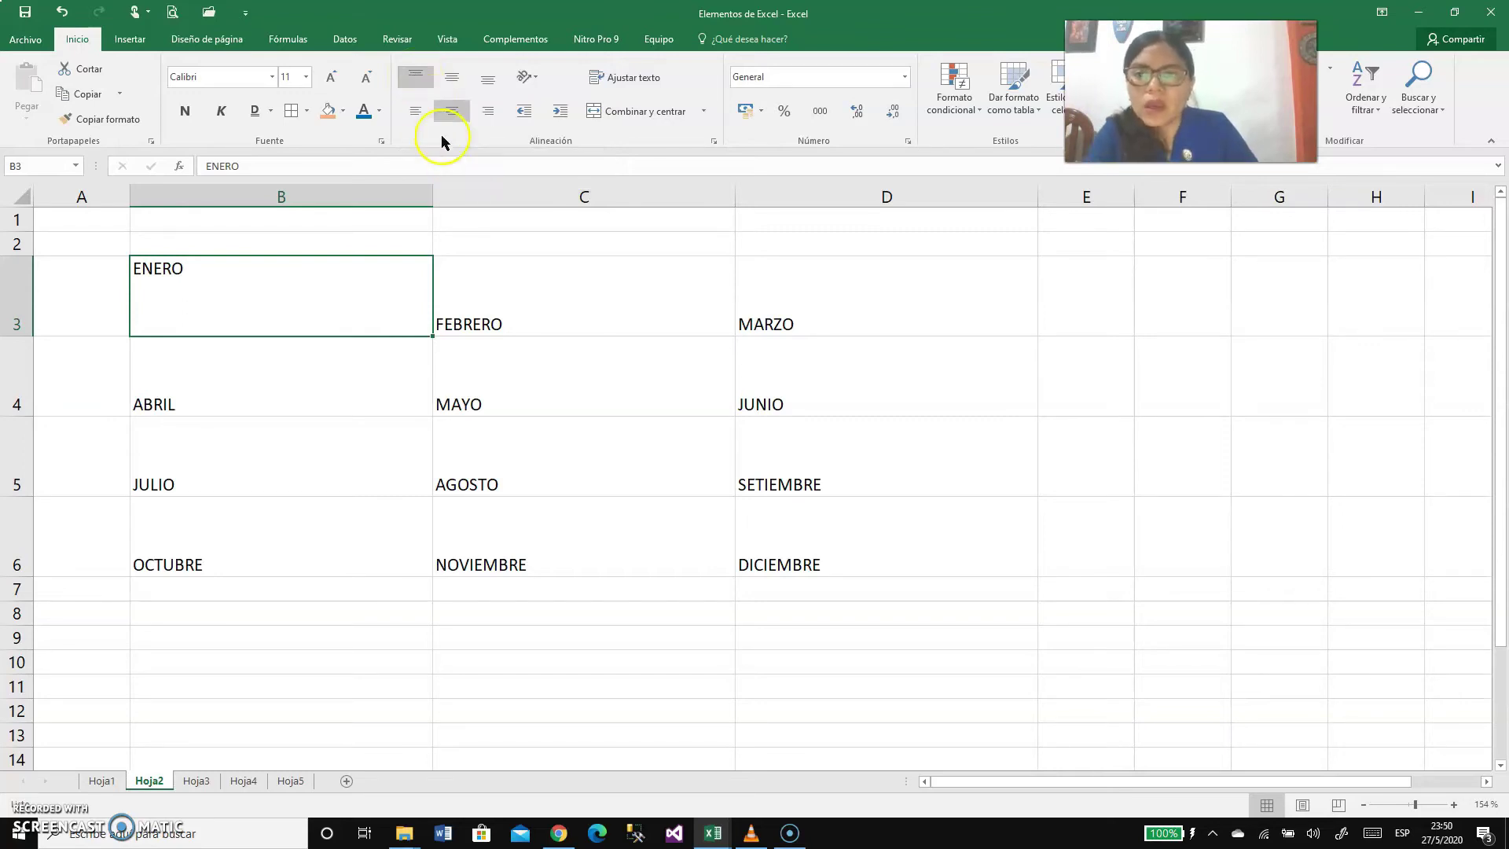
left_click(513, 319)
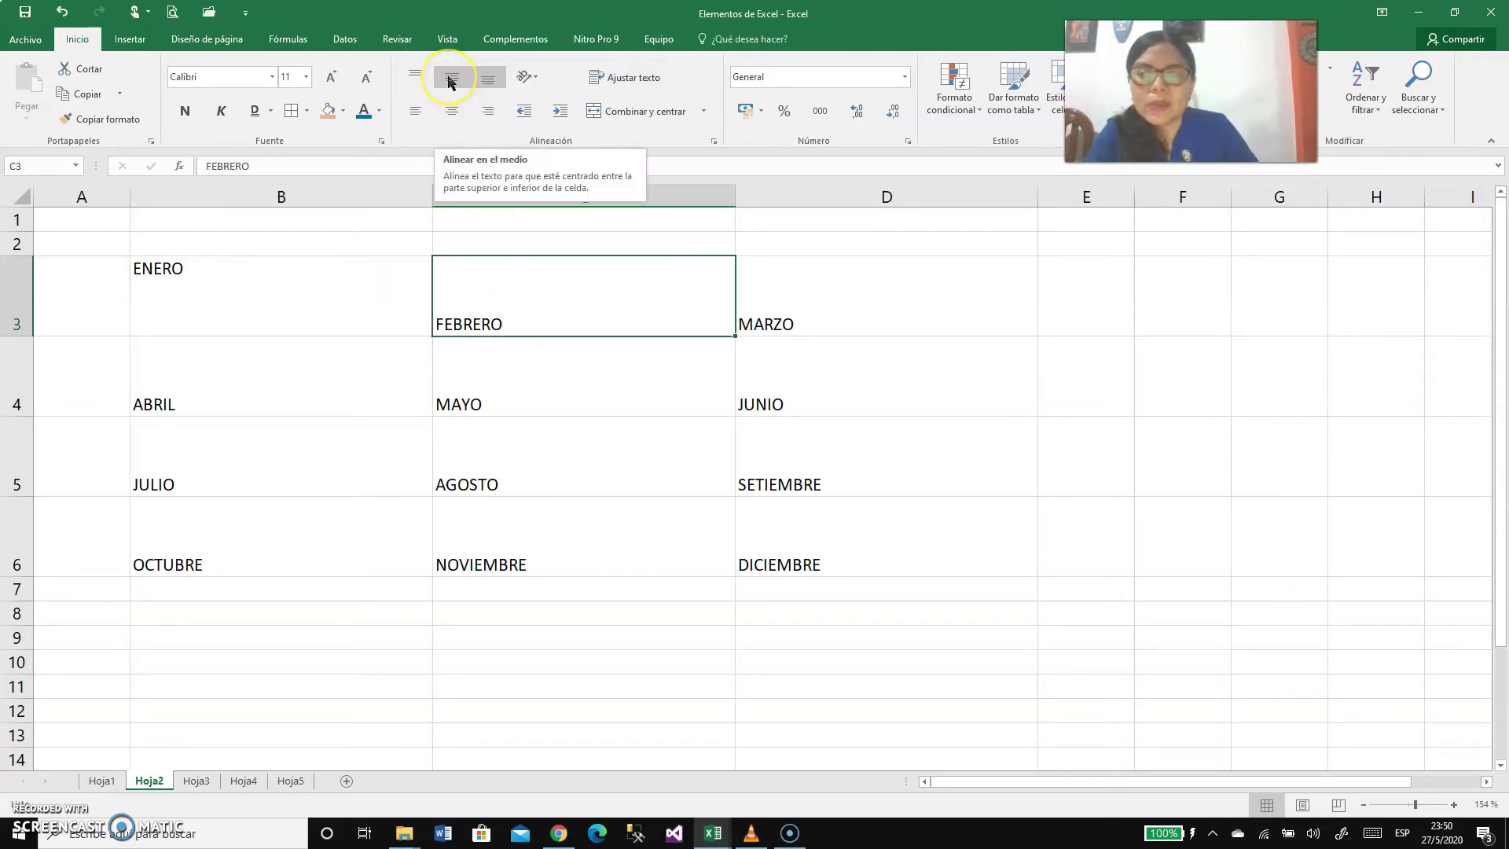
left_click(451, 80)
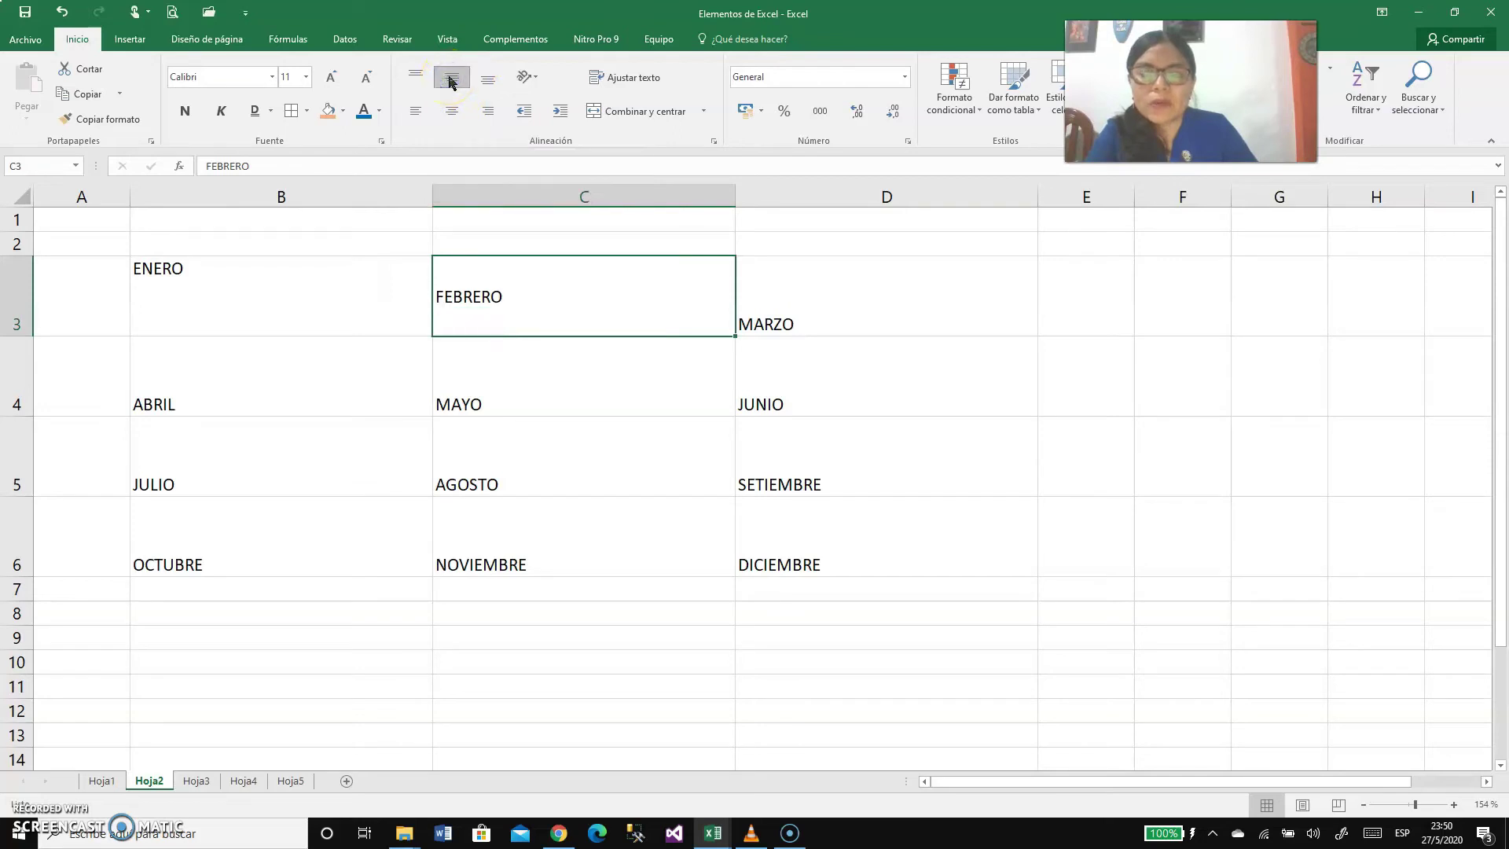
left_click(896, 303)
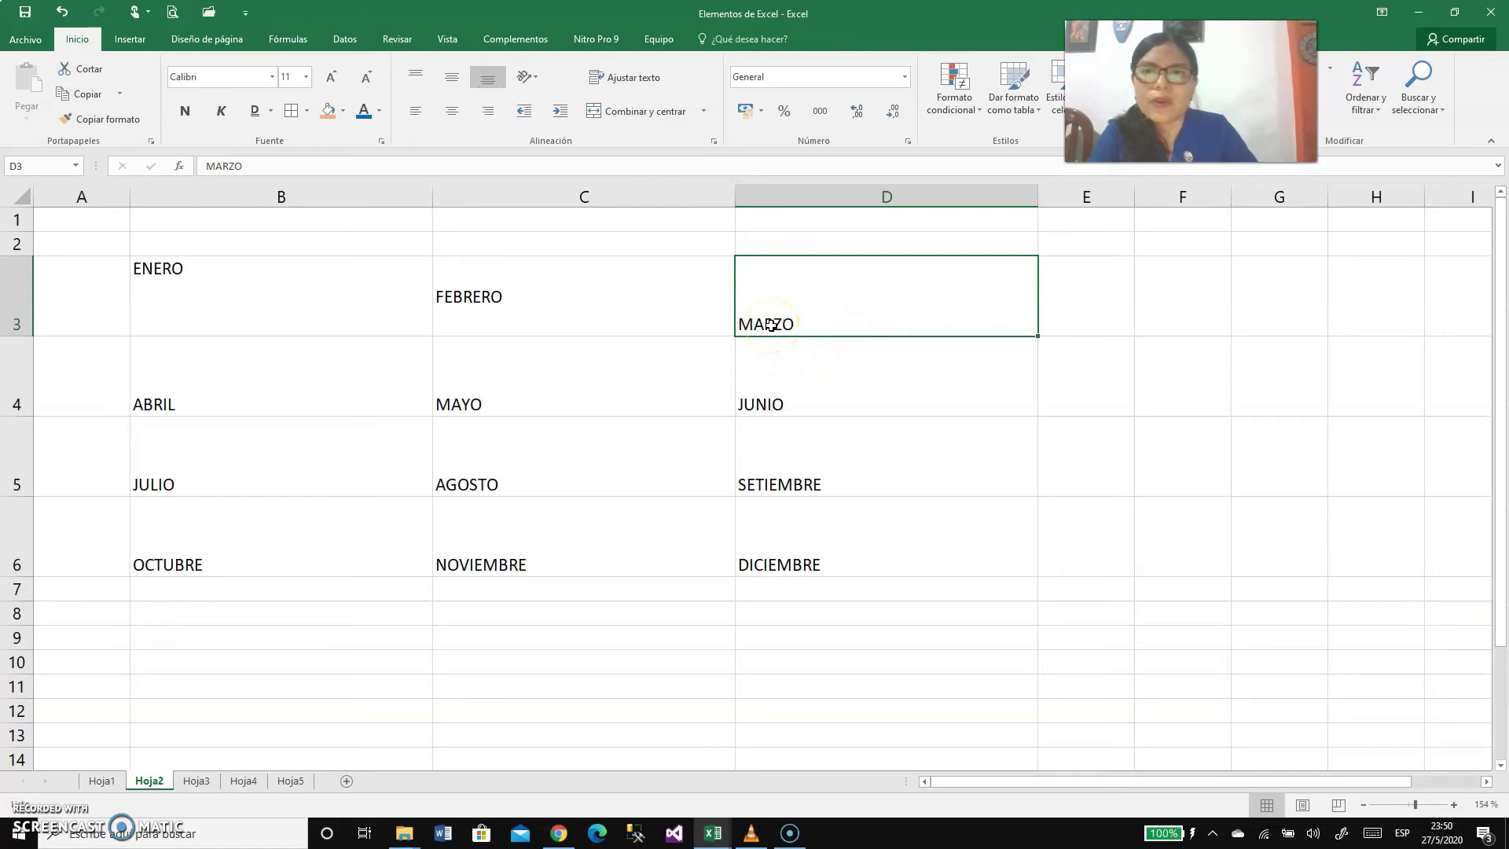
Step: Centre MAYO in C4 horizontally and align JUNIO in D4 to the right edge of its cell
left_click(314, 384)
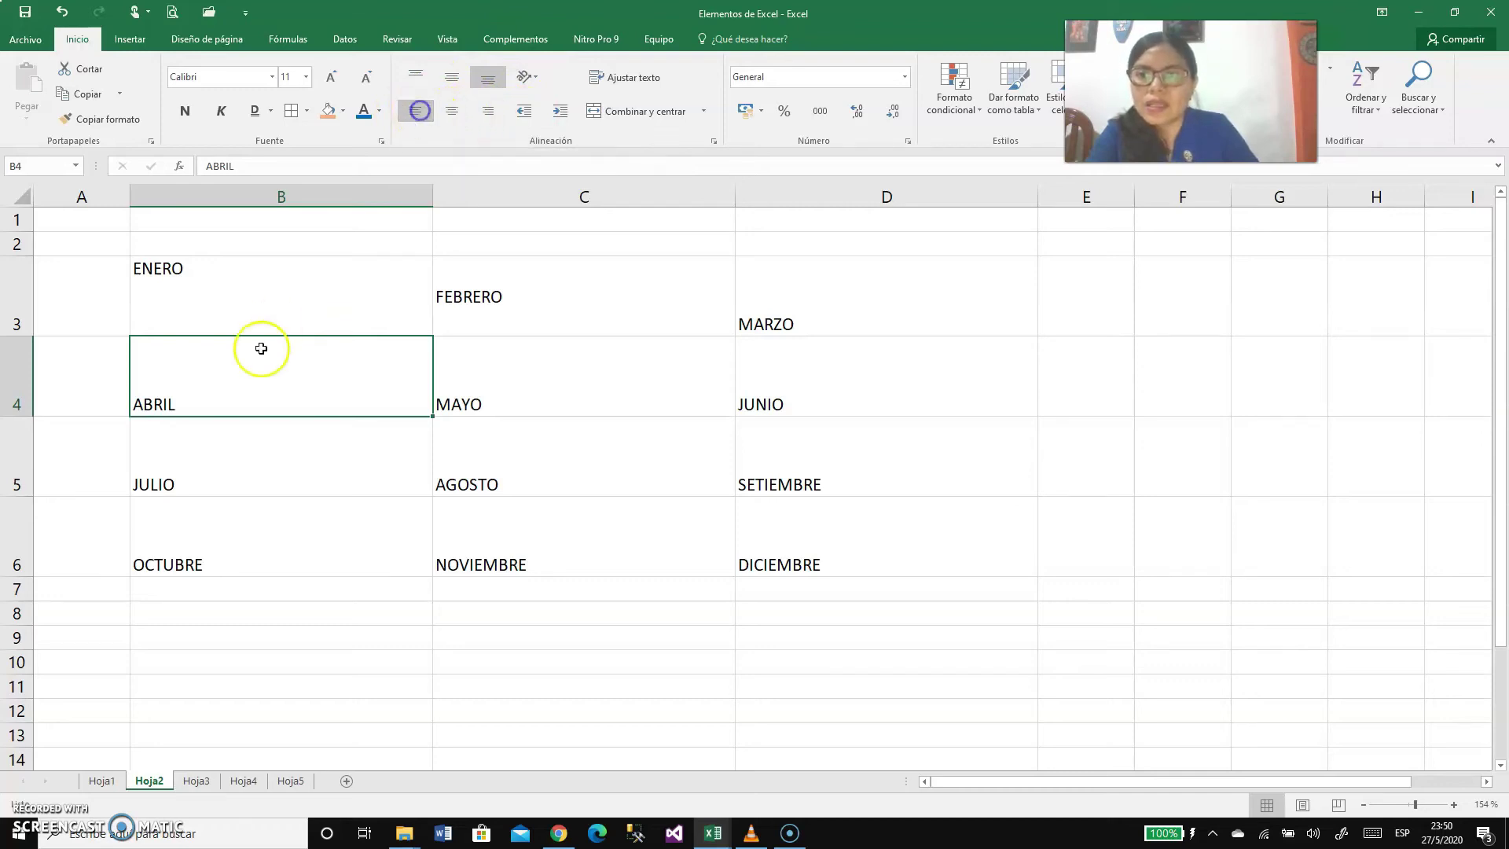
left_click(505, 356)
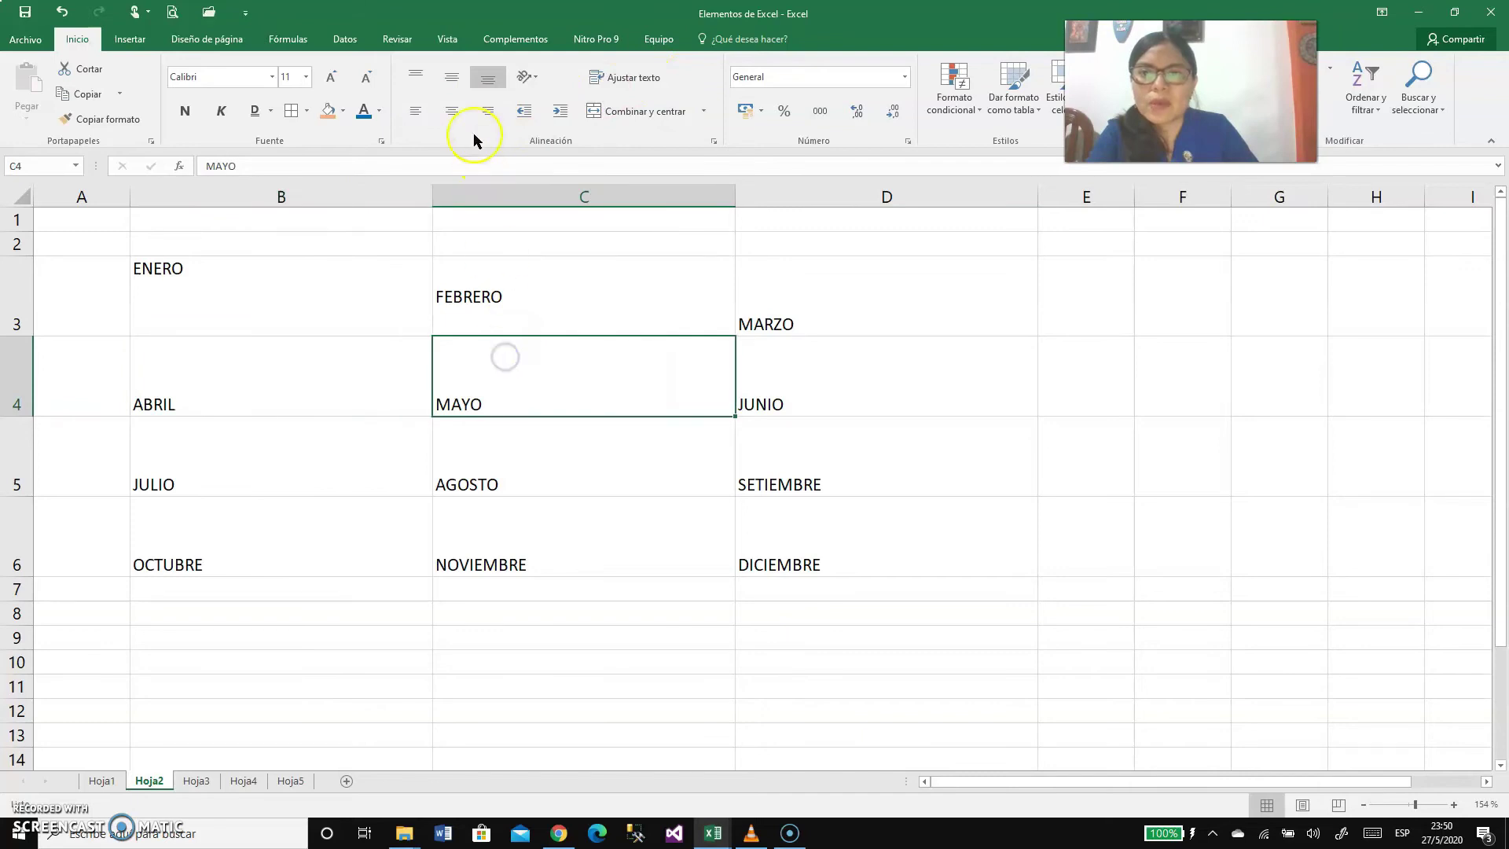
left_click(455, 114)
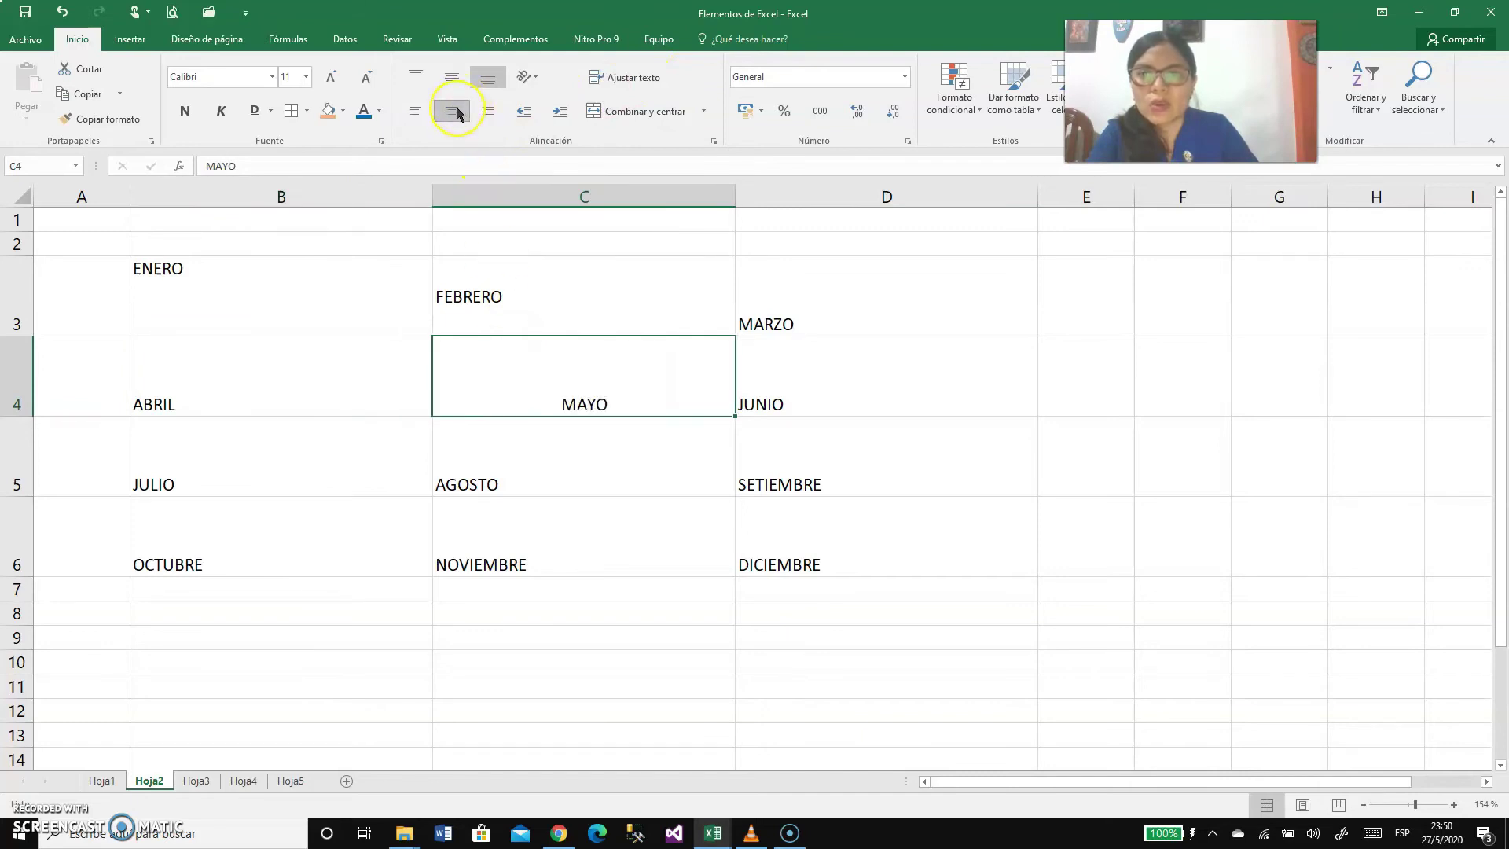
left_click(807, 391)
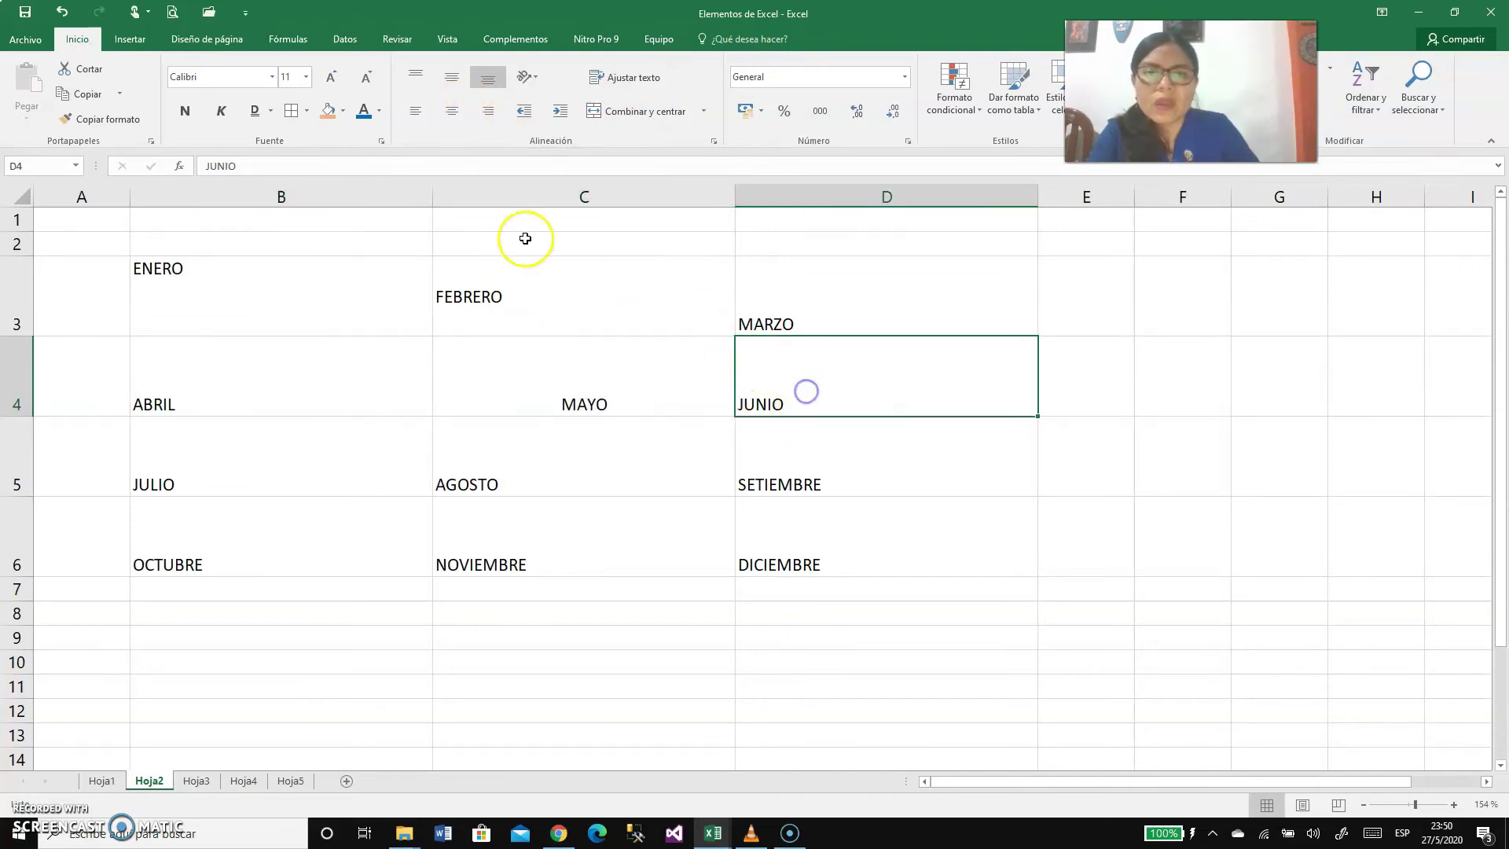
left_click(488, 116)
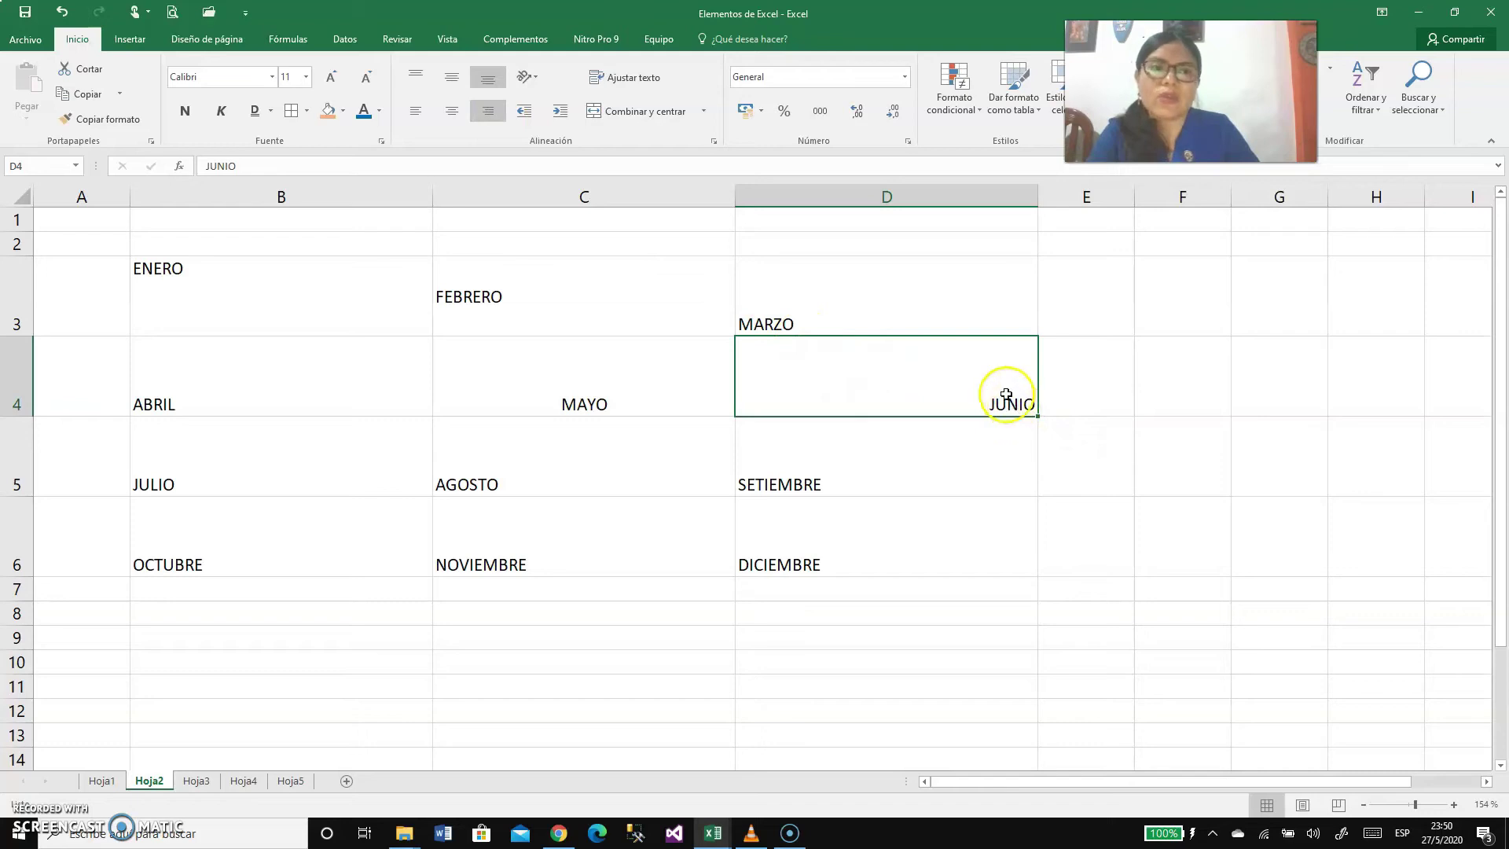
Step: Centre JULIO in B5 both vertically and horizontally
left_click(313, 471)
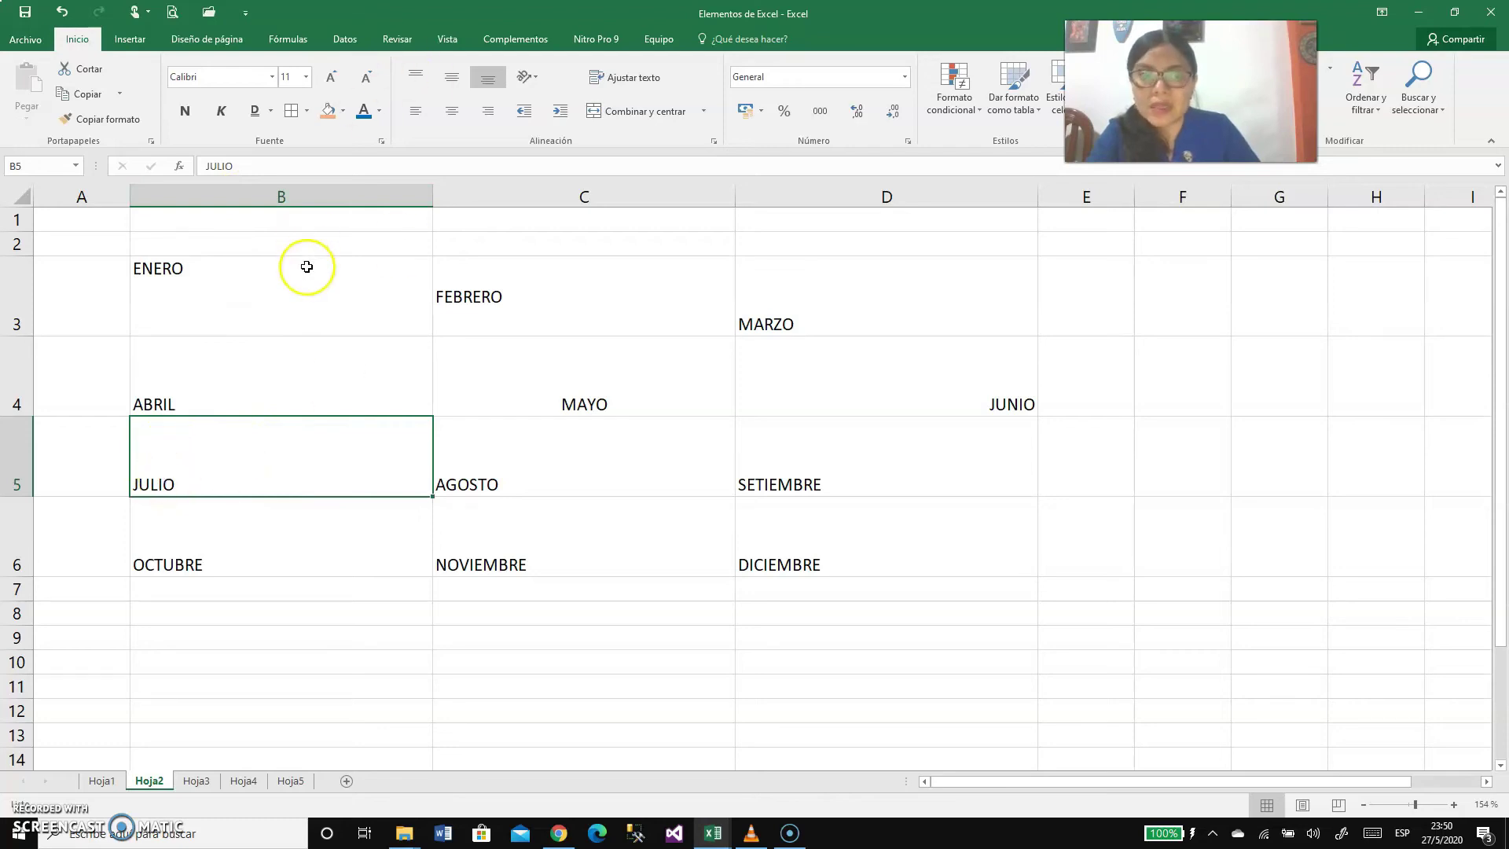
left_click(446, 79)
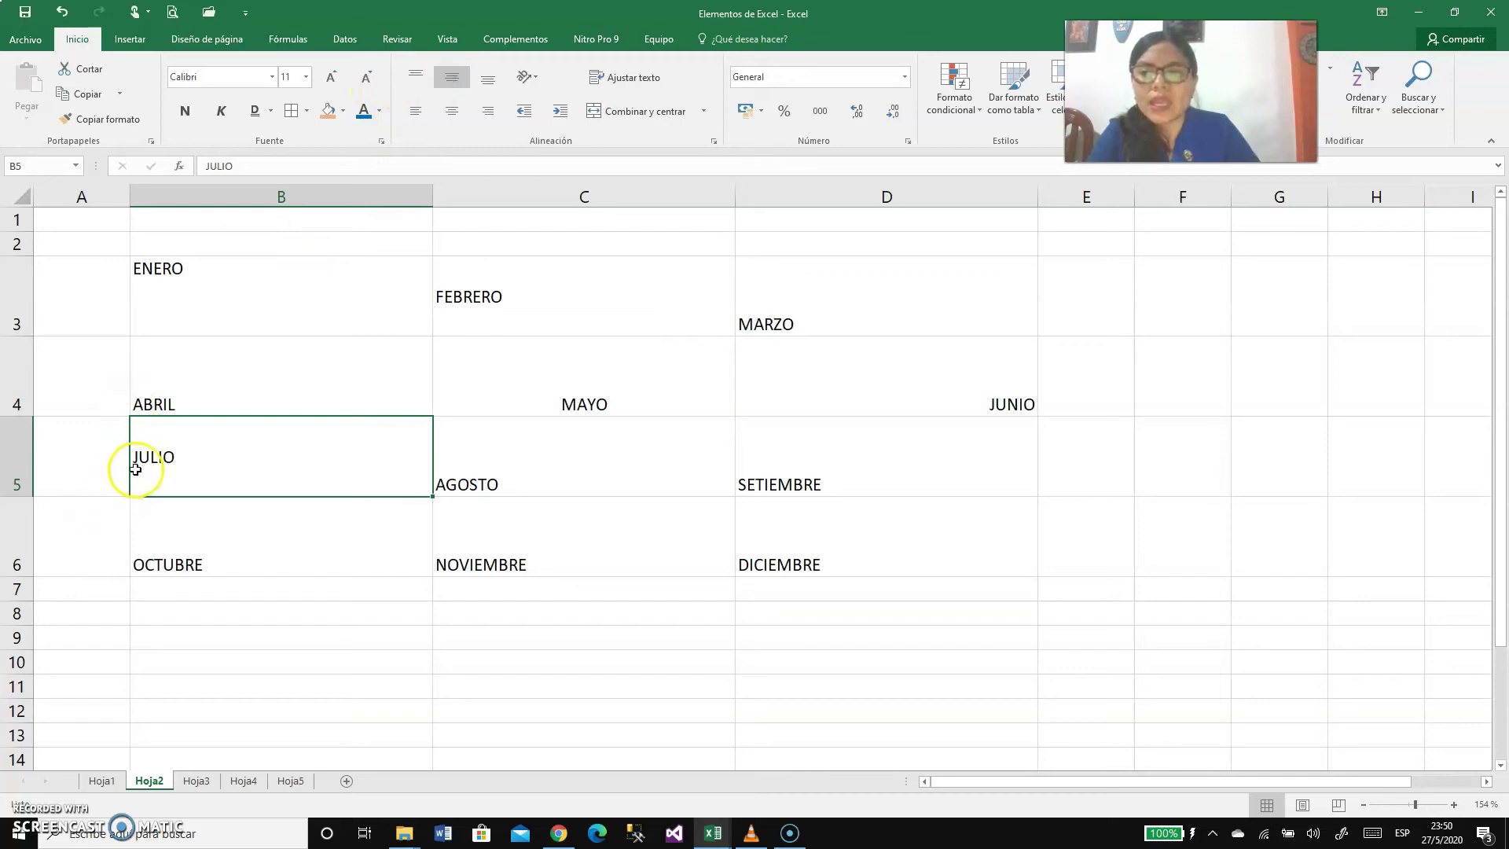
left_click(451, 110)
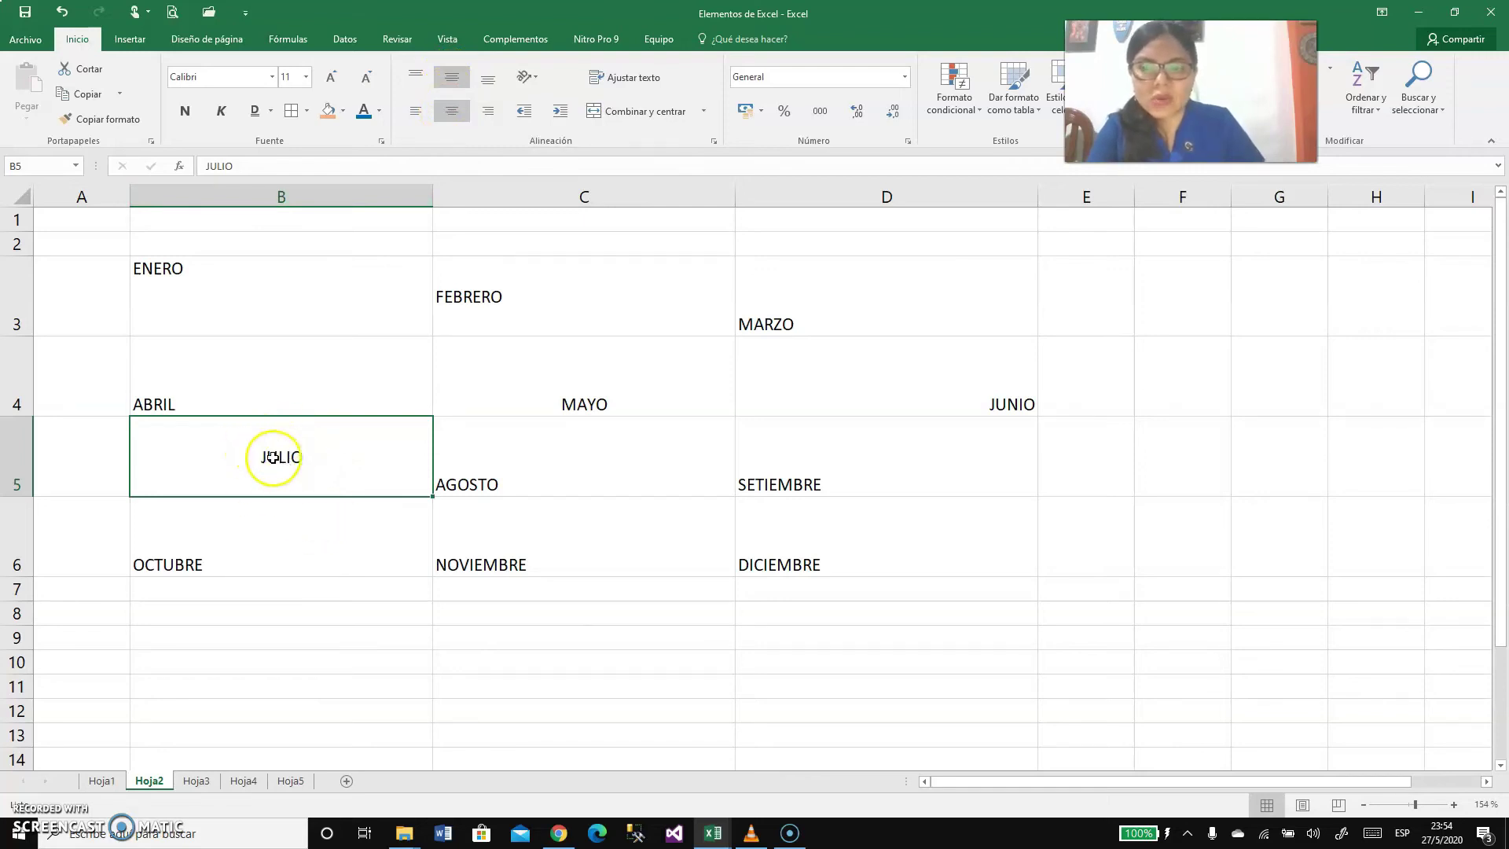
Step: Align AGOSTO in C5 to the cell's top right and SETIEMBRE in D5 to the middle right
left_click(493, 466)
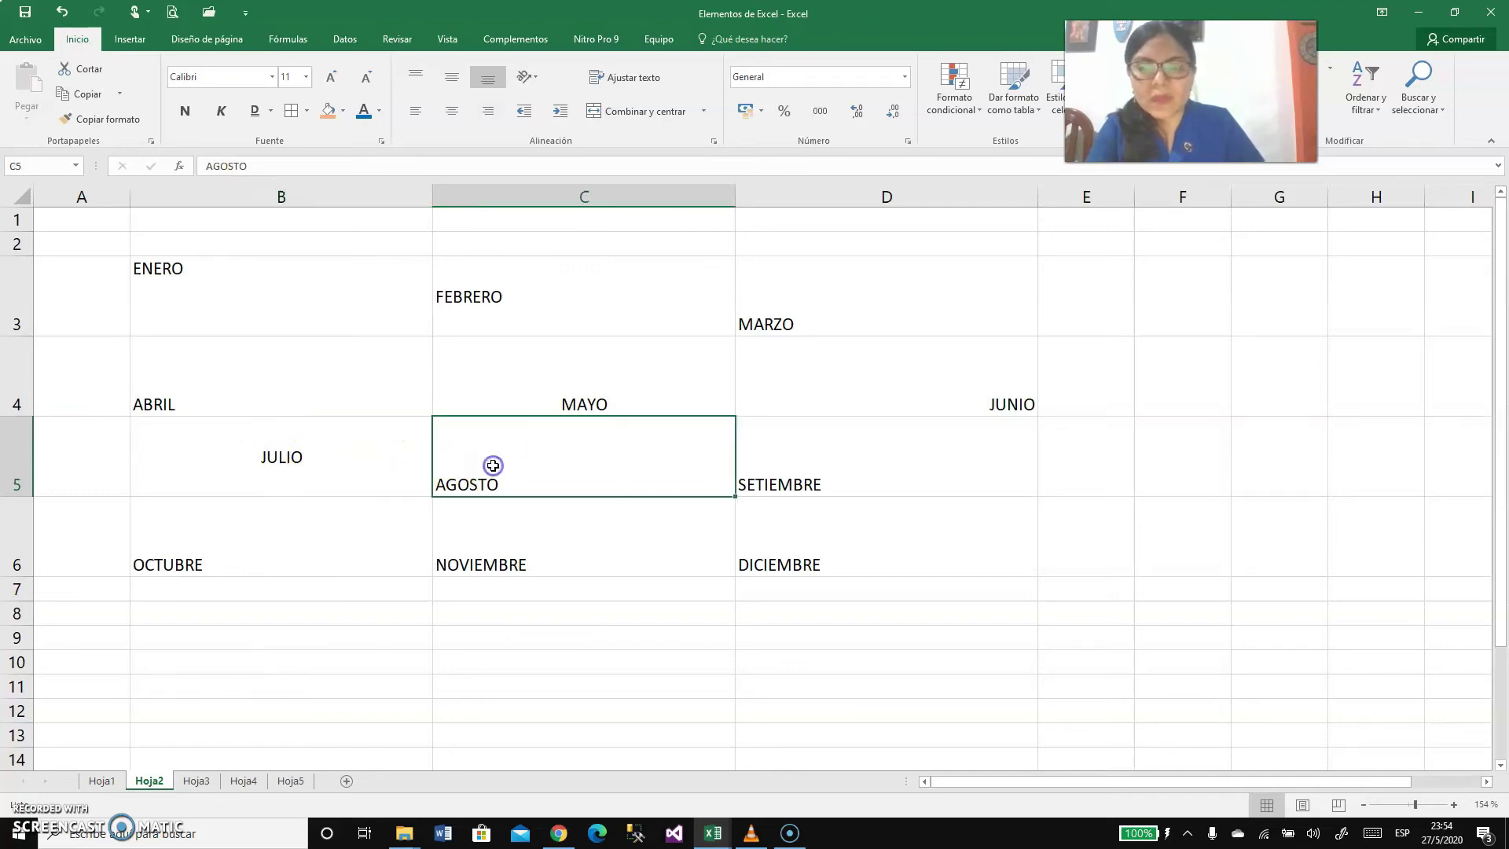
left_click(417, 80)
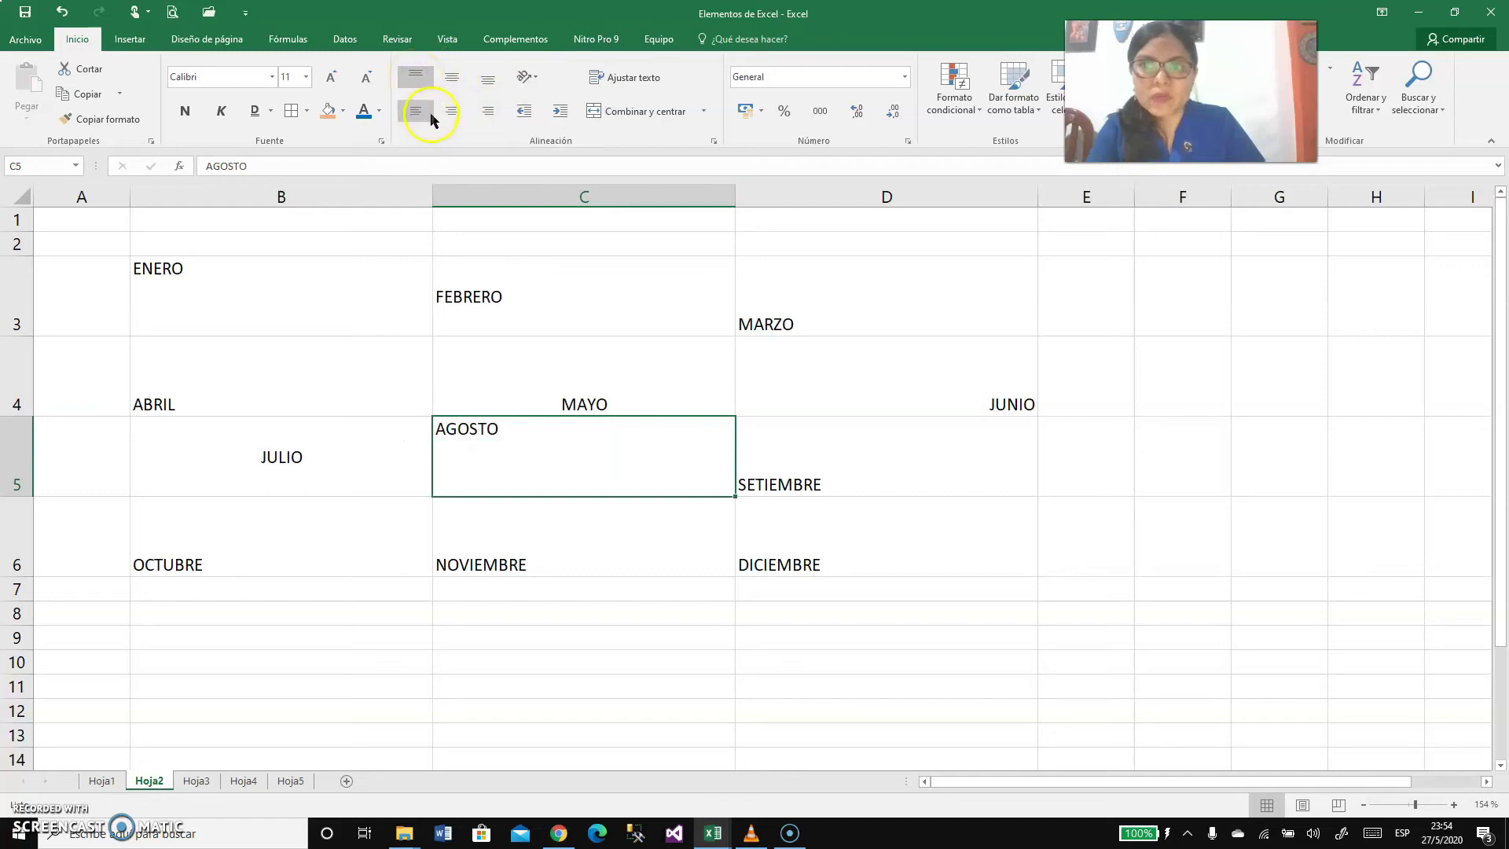
left_click(486, 114)
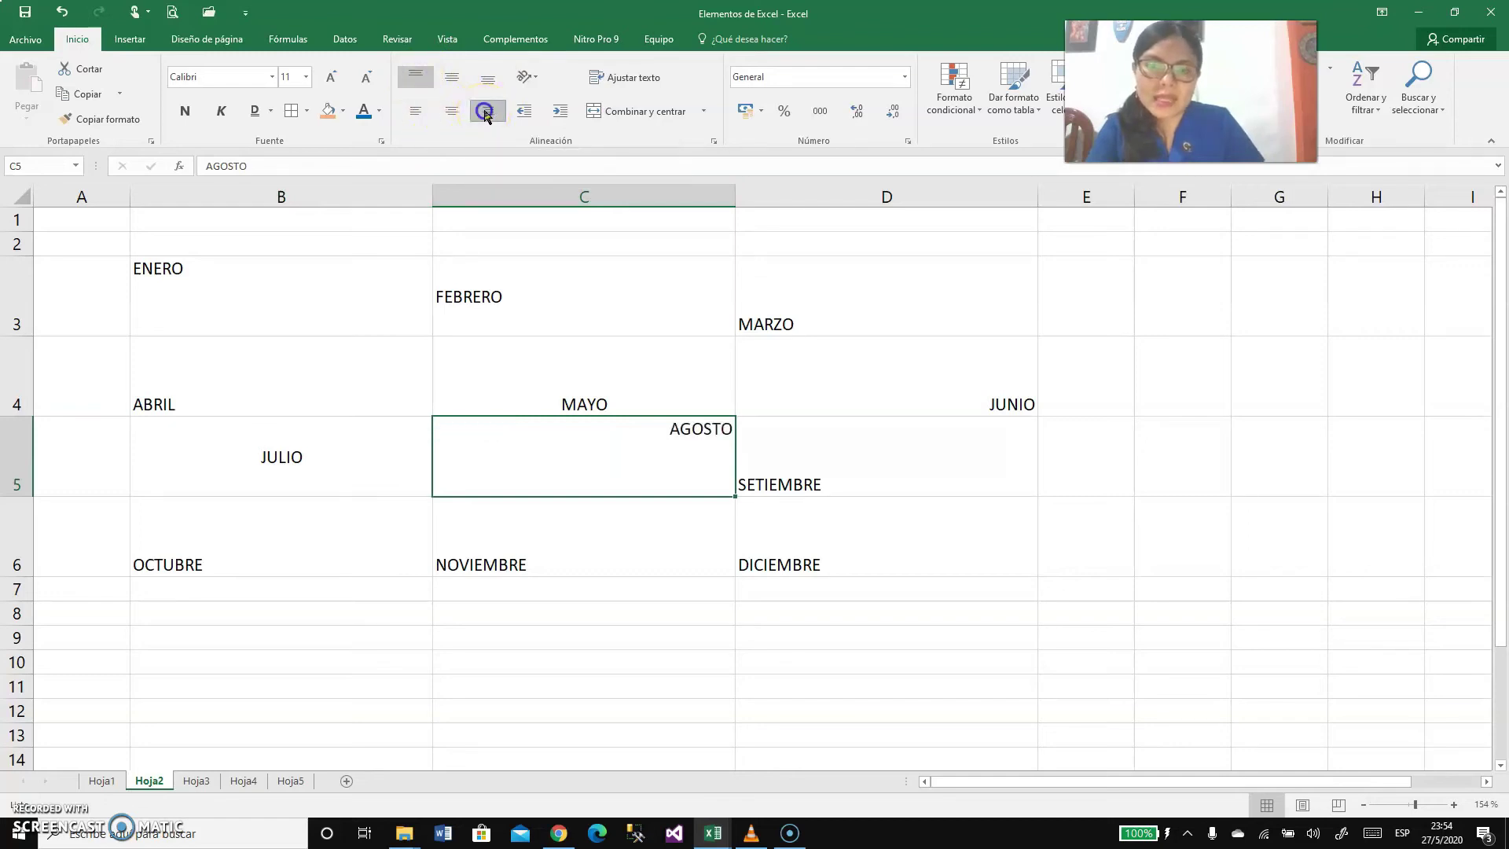
left_click(835, 471)
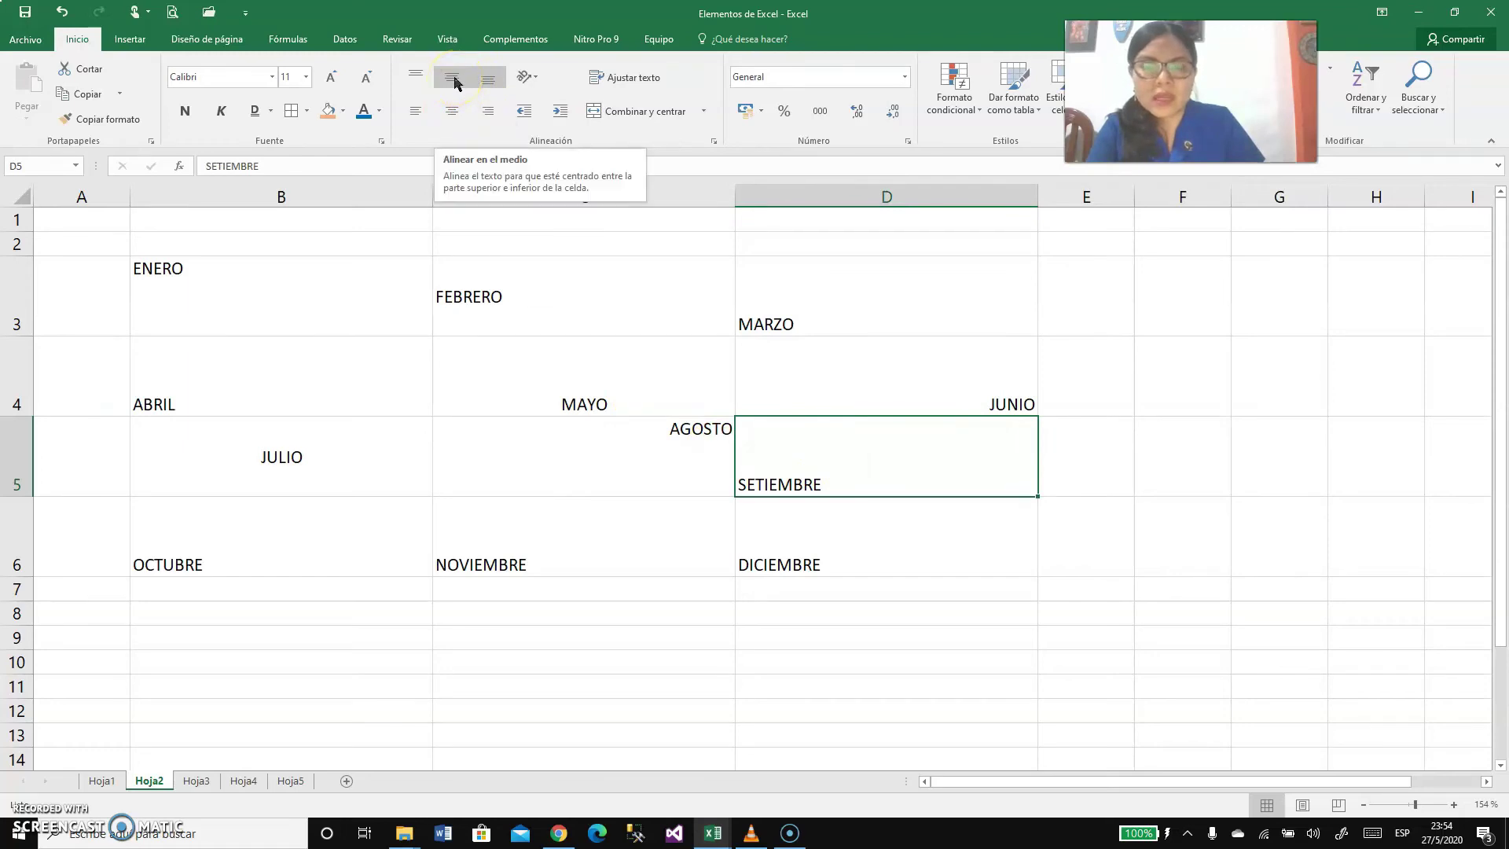
left_click(454, 81)
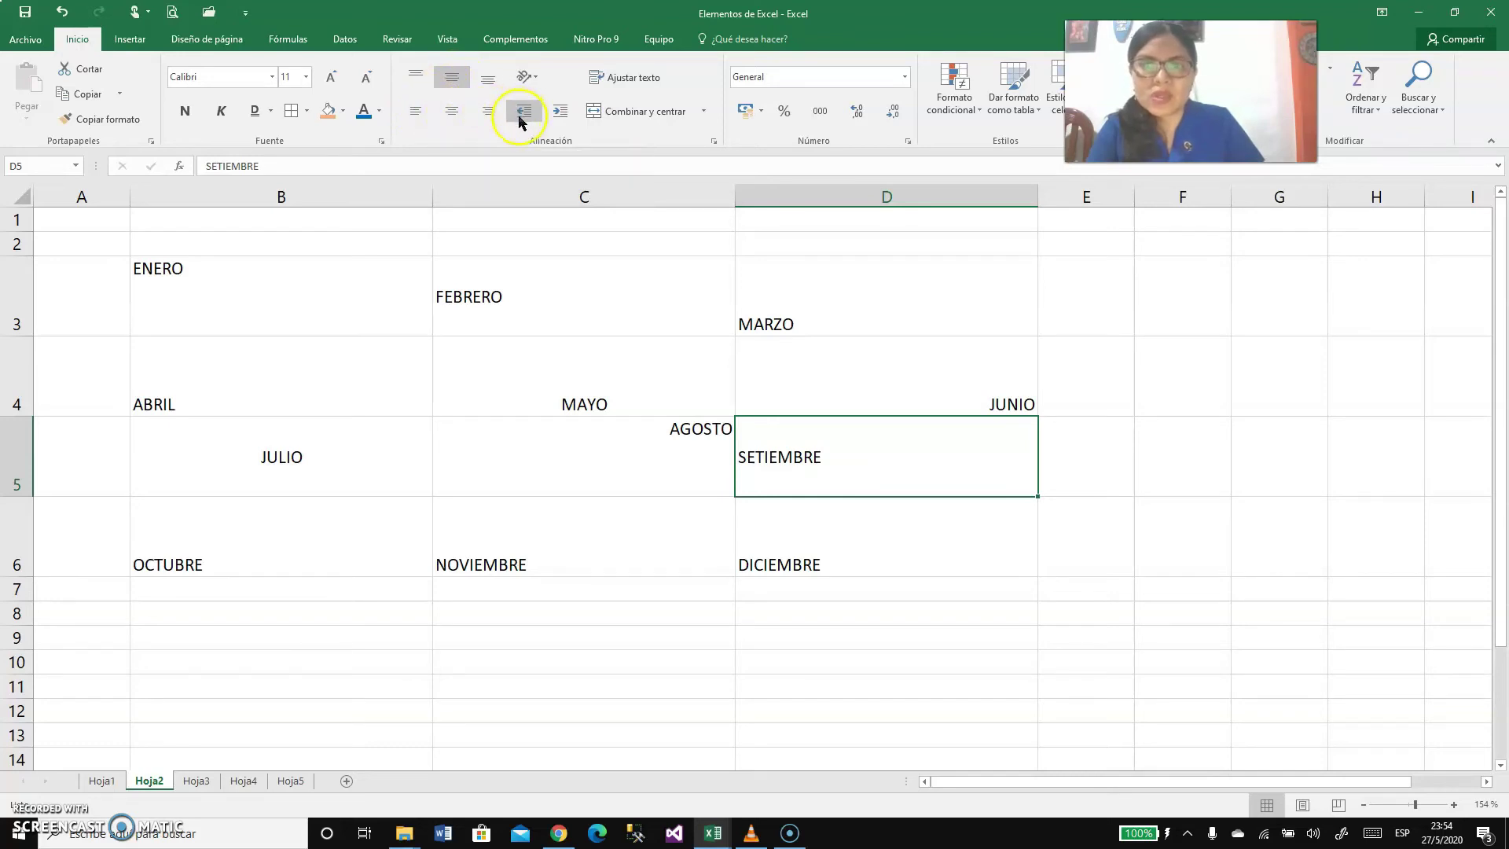
left_click(488, 118)
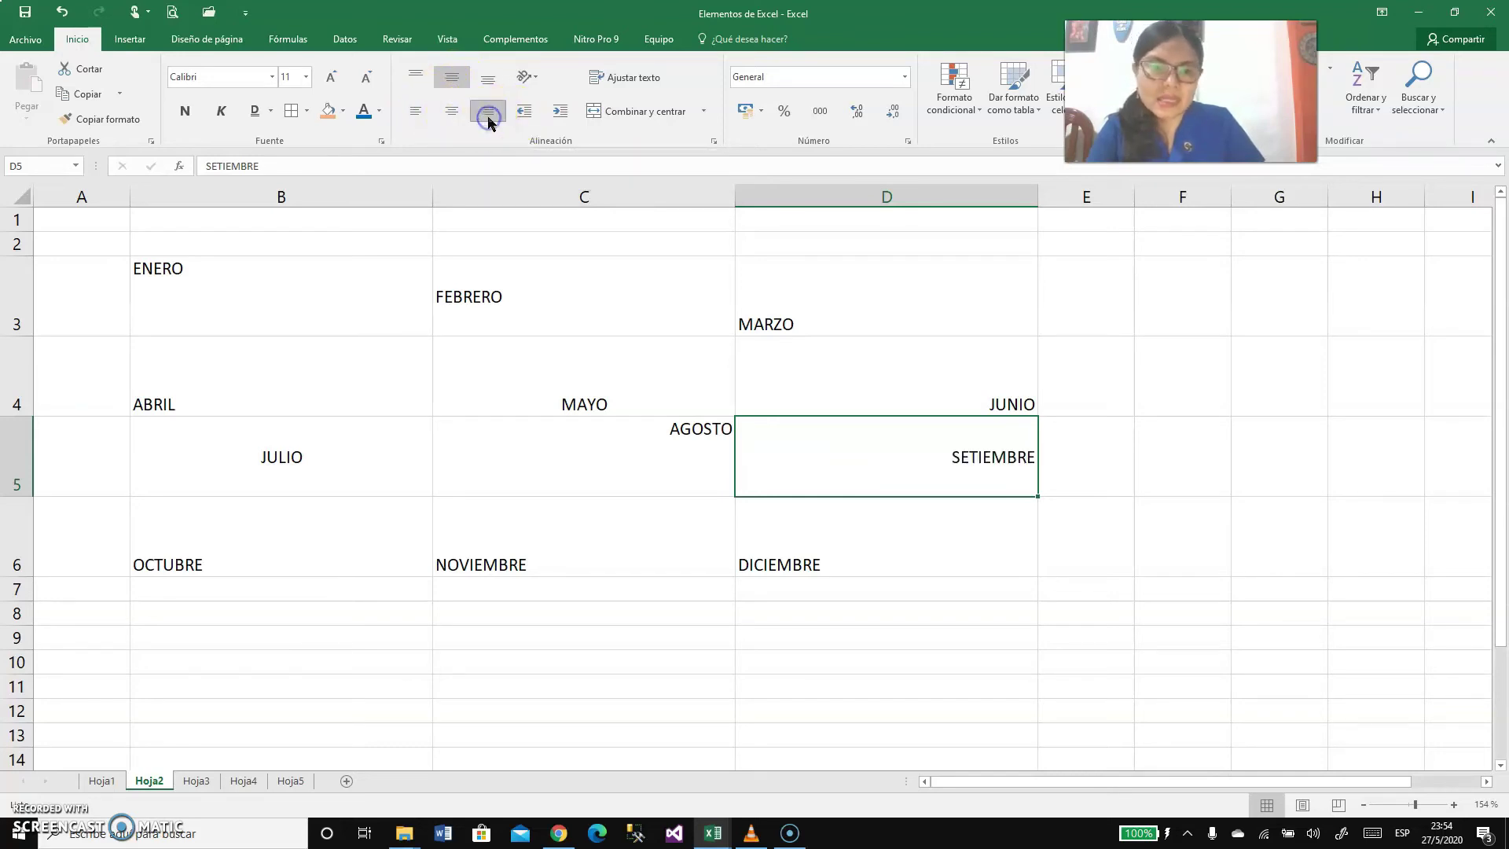
Step: Centre OCTUBRE, NOVIEMBRE and DICIEMBRE in B6 to D6 both vertically and horizontally
left_click_drag(330, 521, 859, 542)
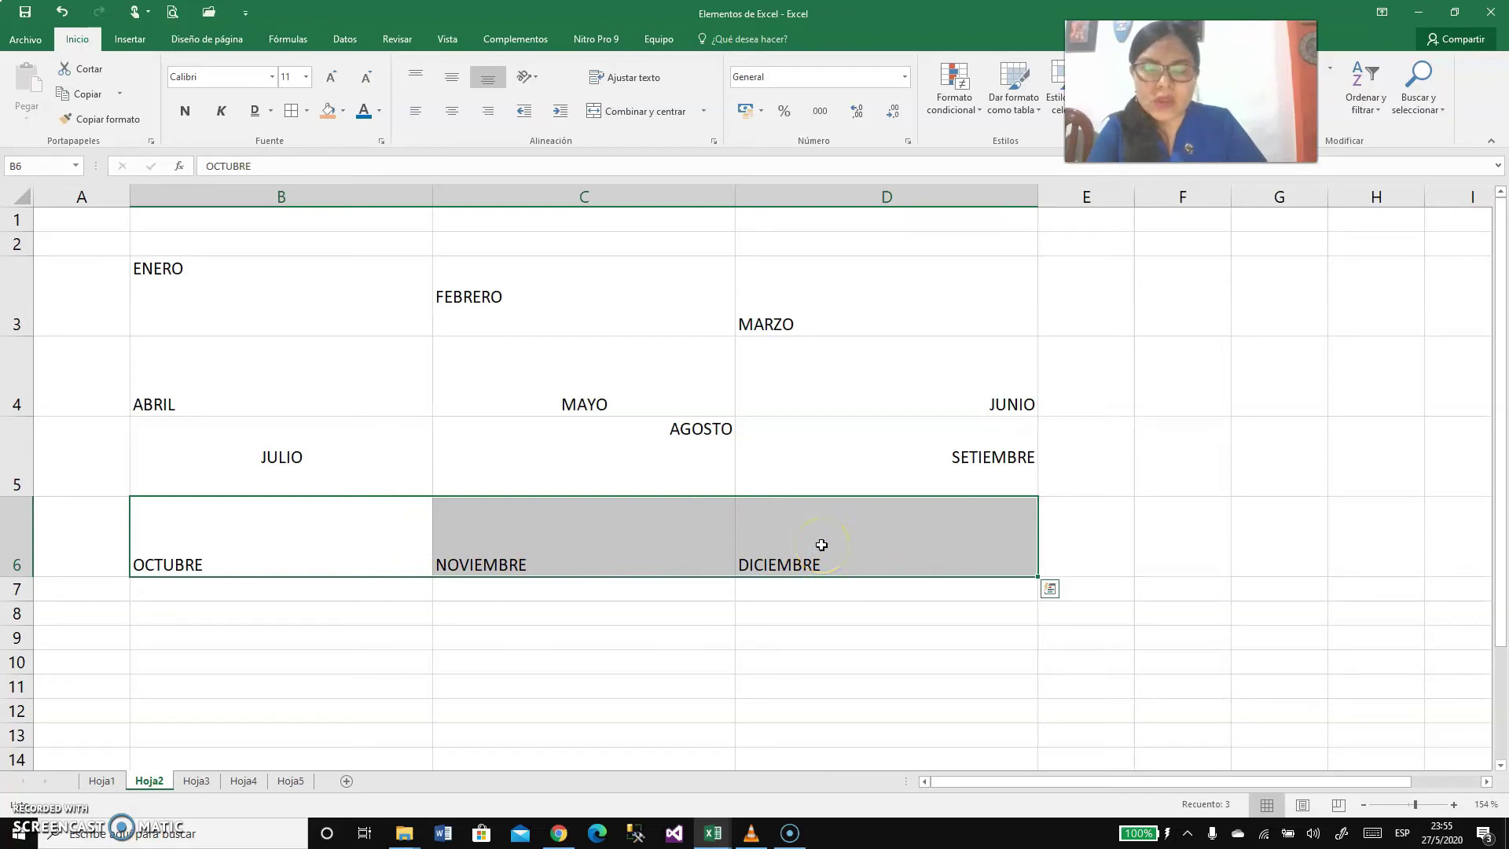
left_click(452, 77)
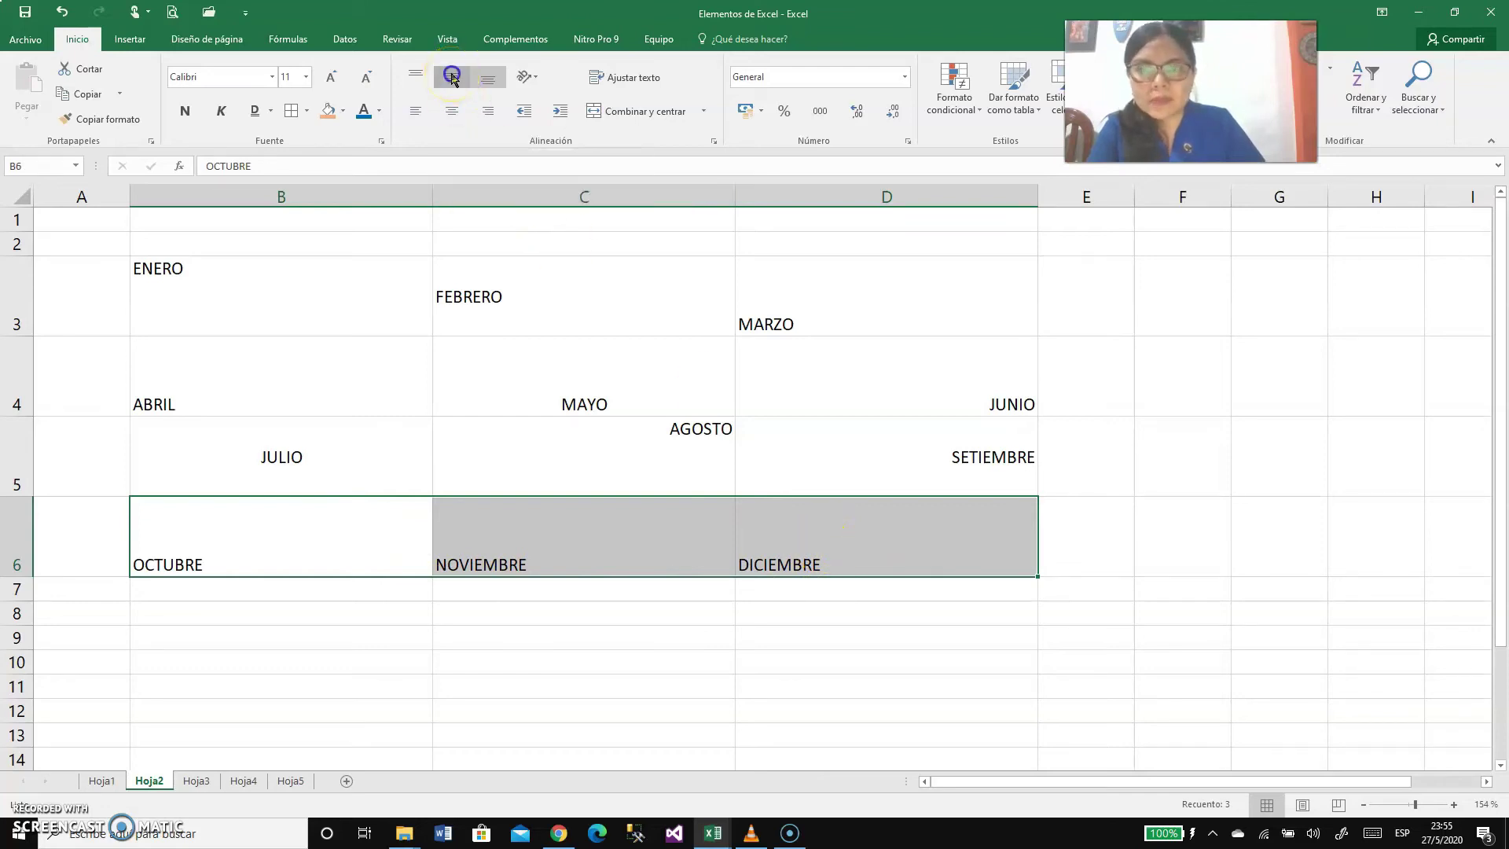
left_click(452, 110)
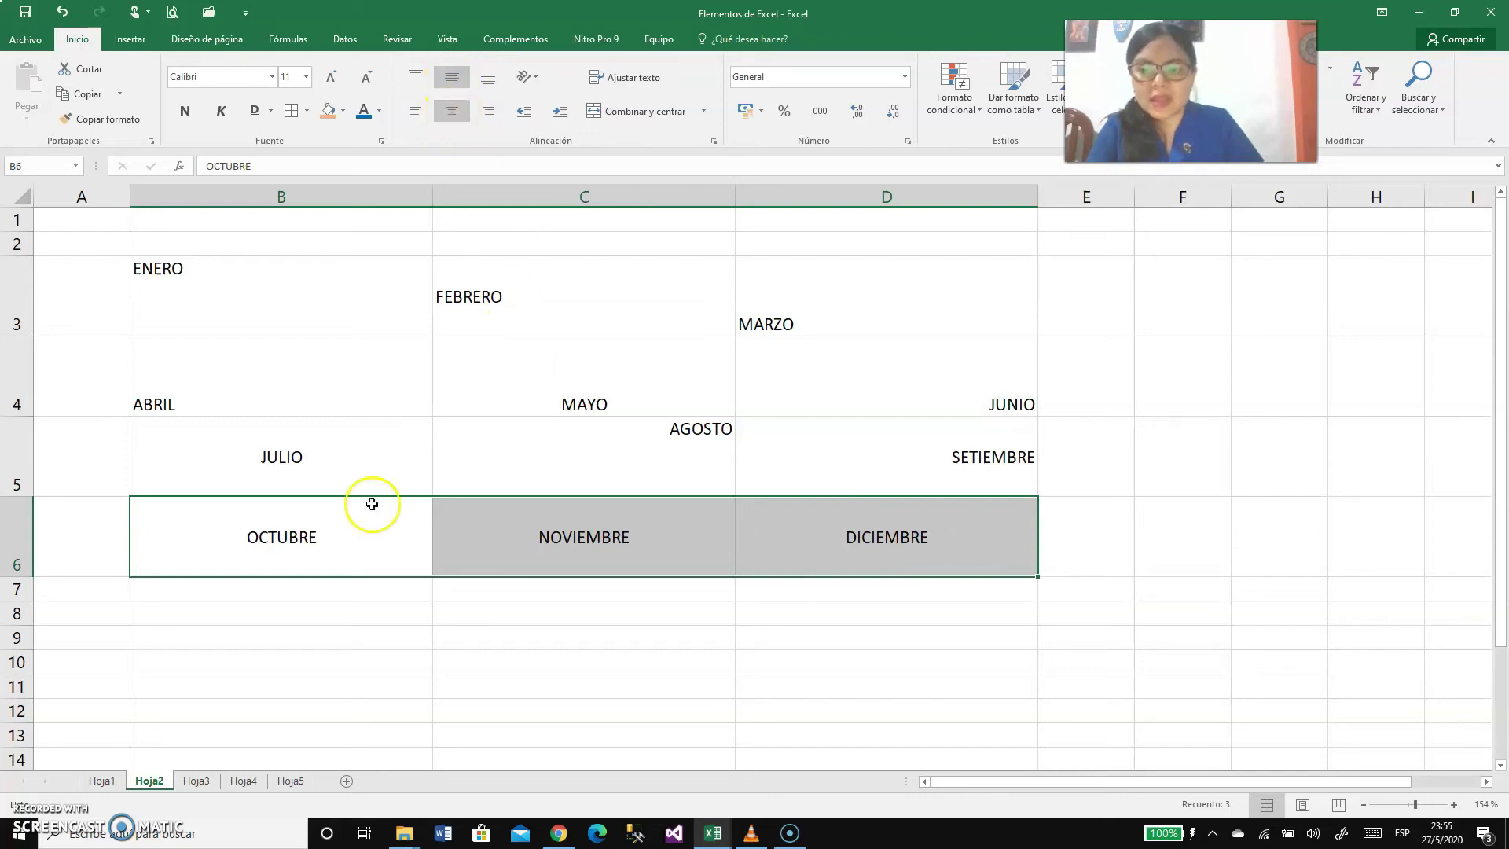
left_click(568, 634)
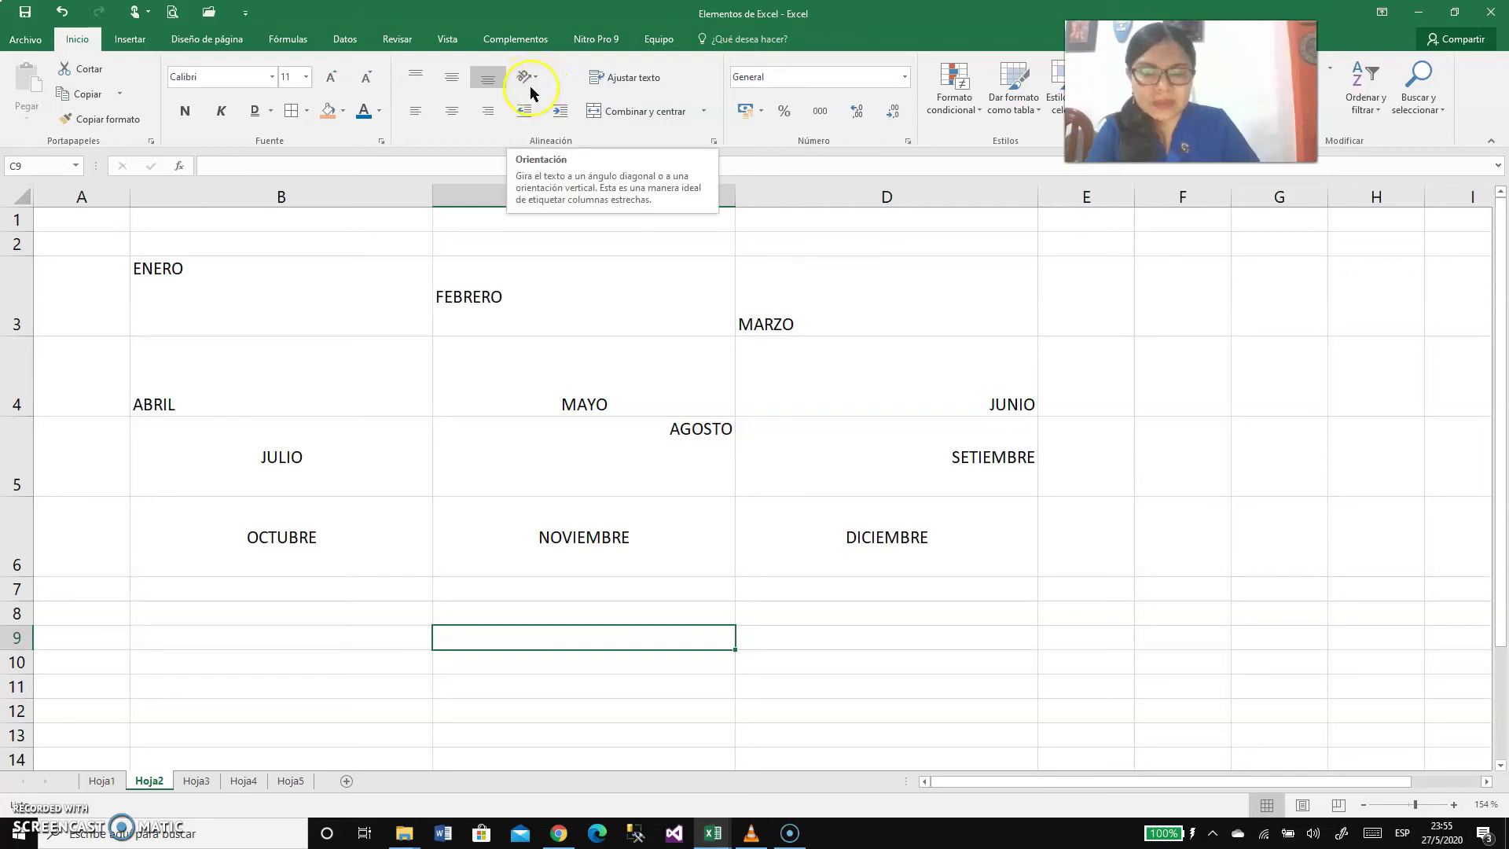
Step: Rotate the ENERO text in B3 upward and narrow column B to less than half its width
left_click(233, 301)
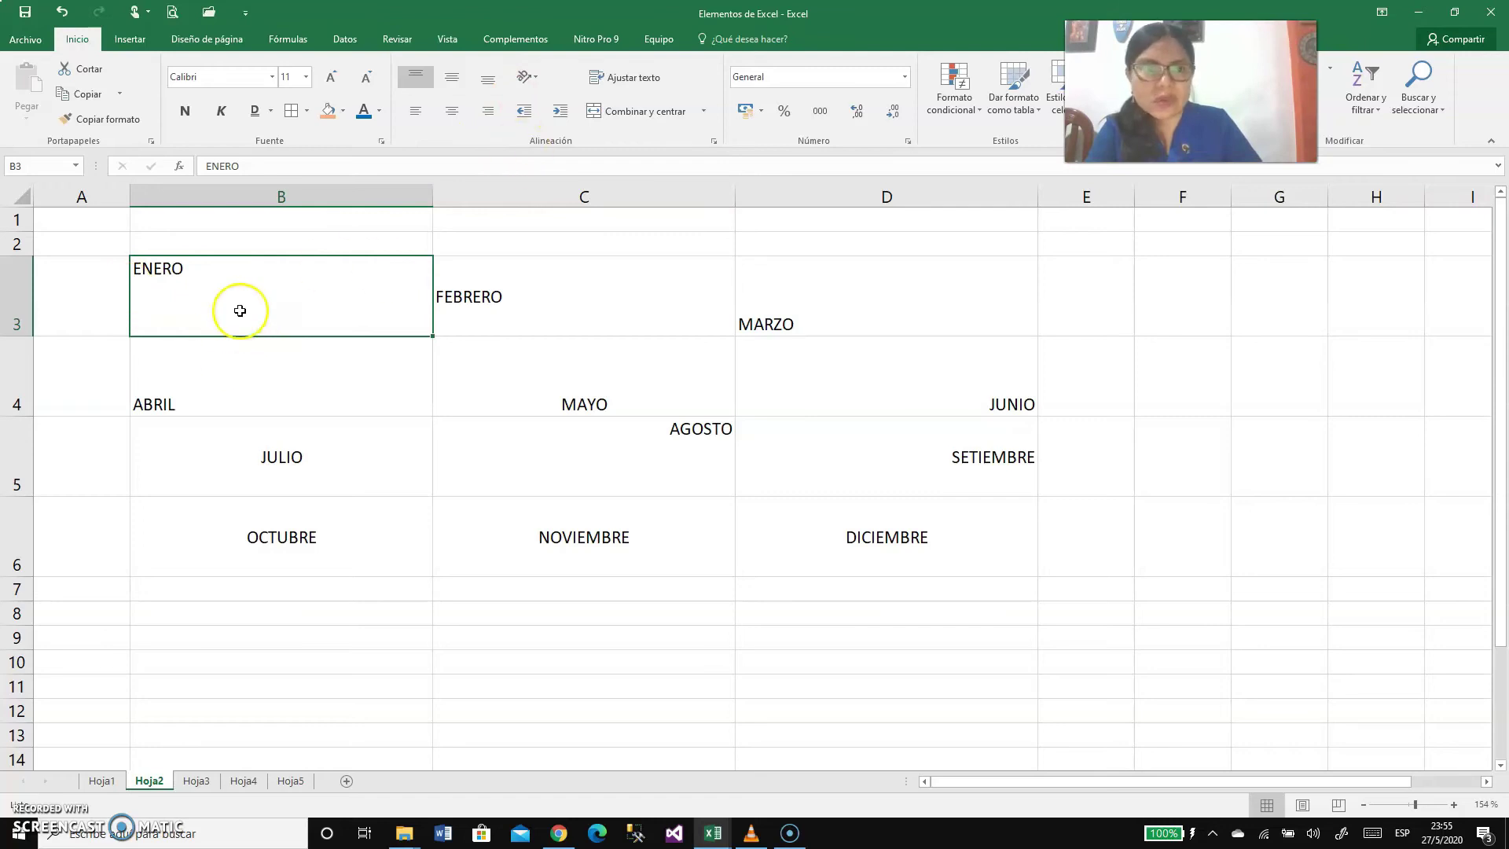
left_click(533, 79)
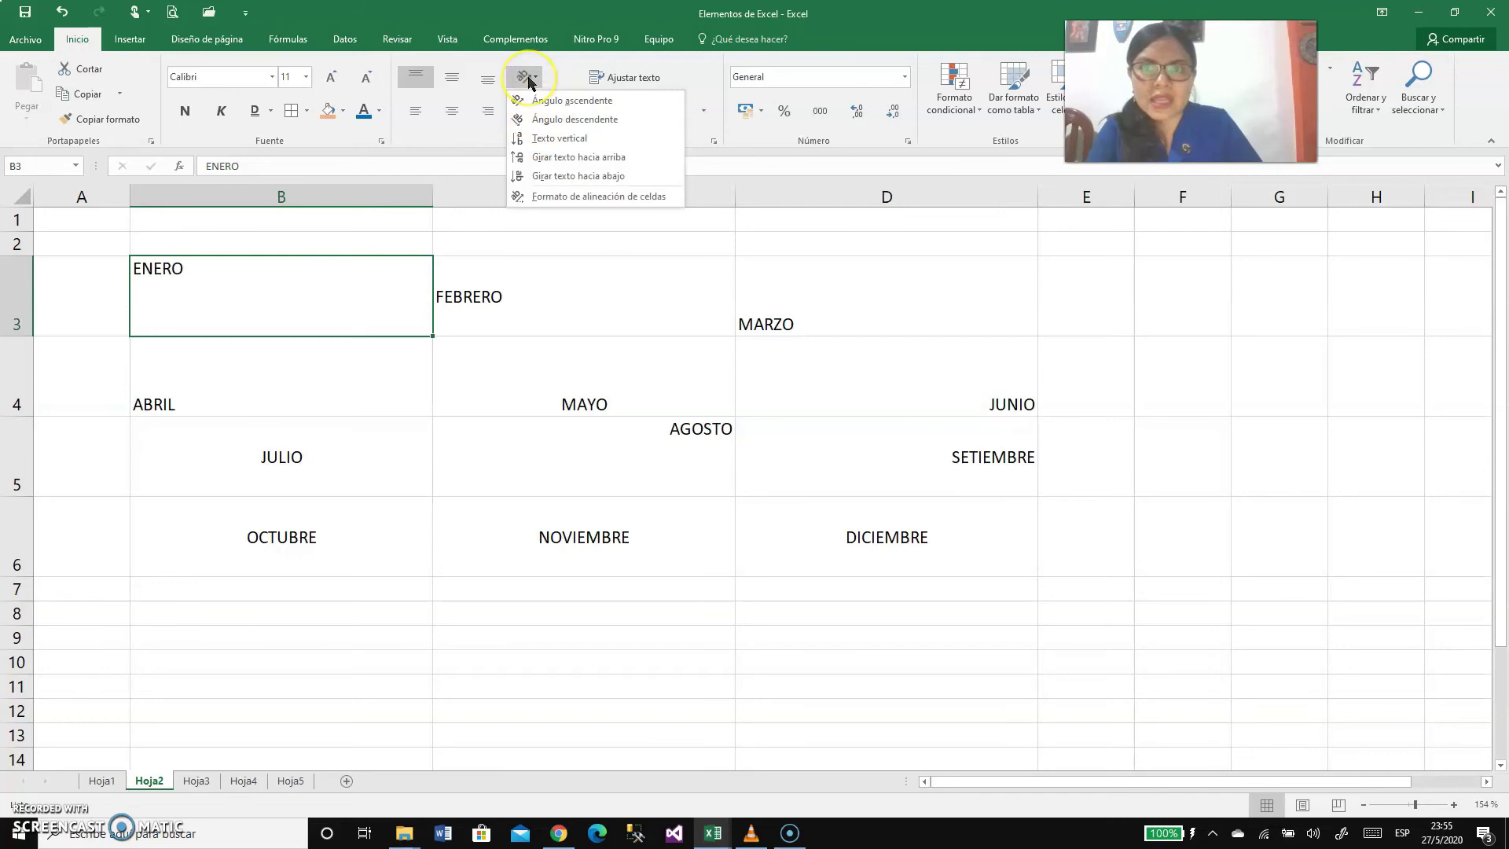
left_click(600, 161)
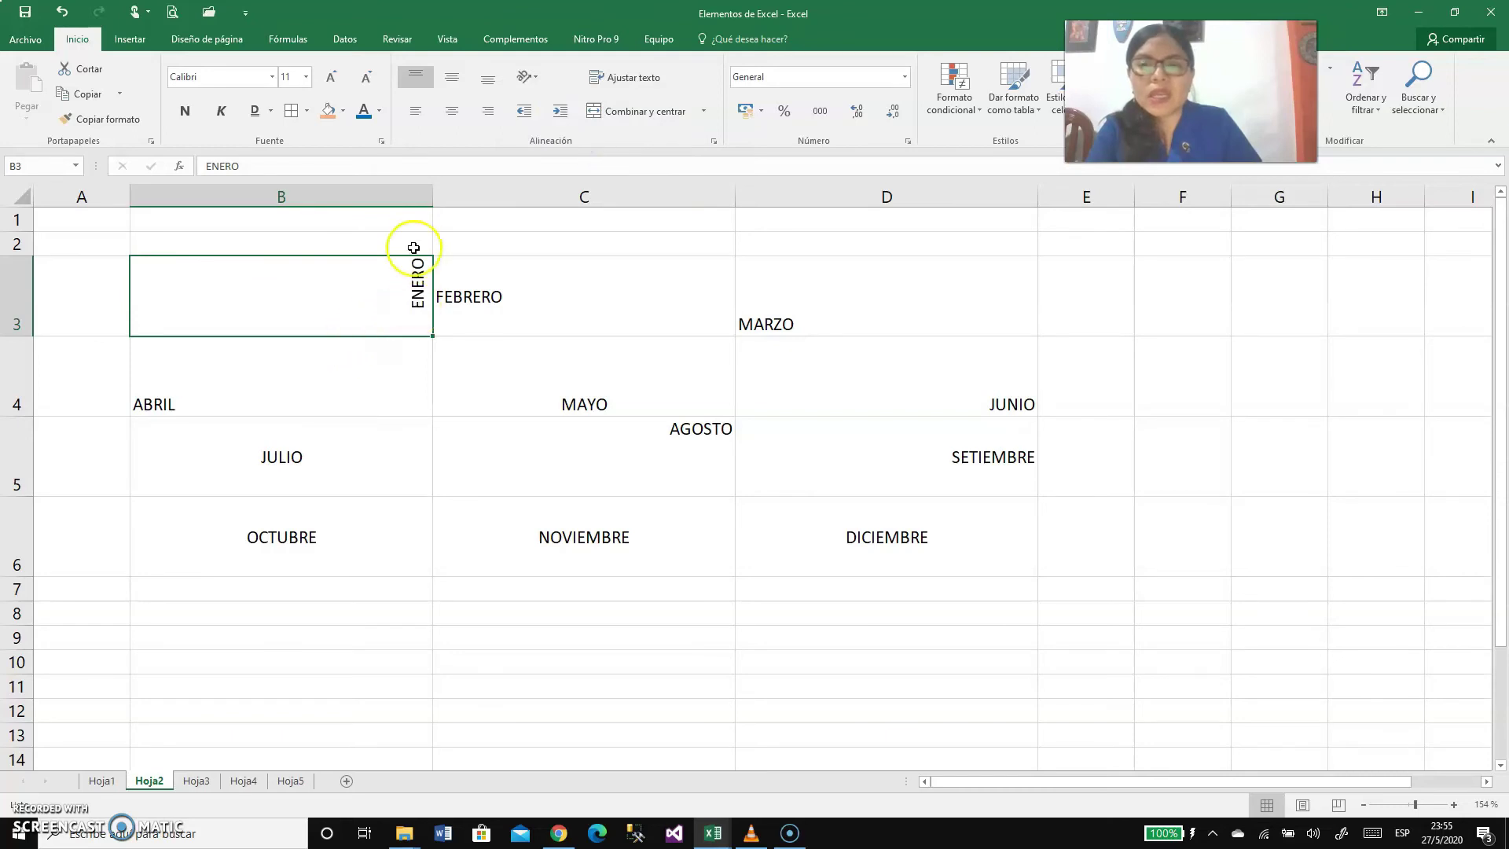
left_click_drag(431, 199, 248, 219)
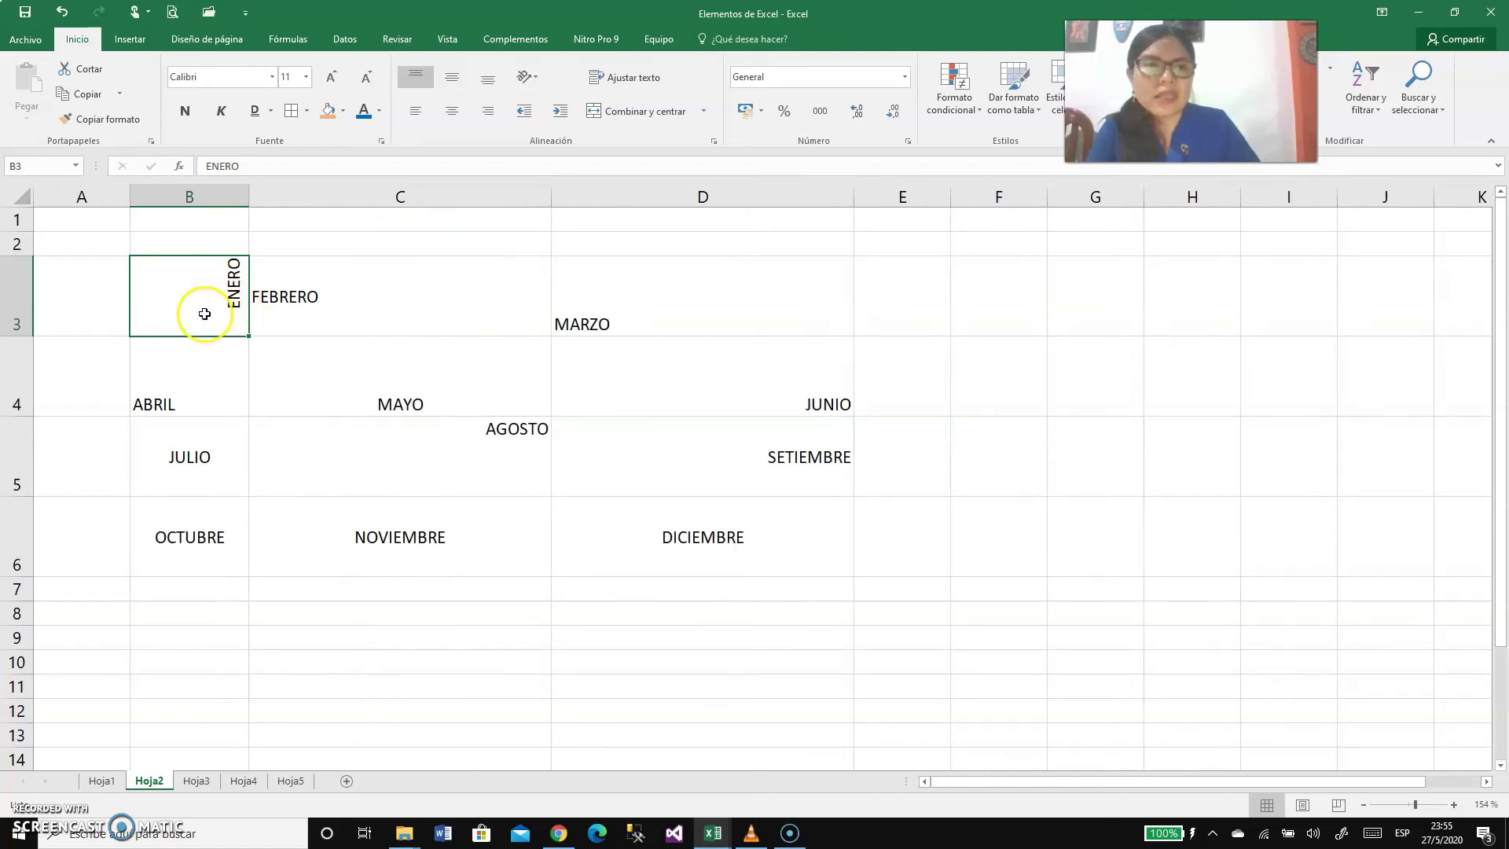
Step: Centre the rotated ENERO text in B3 both horizontally and vertically
left_click(451, 110)
left_click(451, 77)
left_click(224, 424)
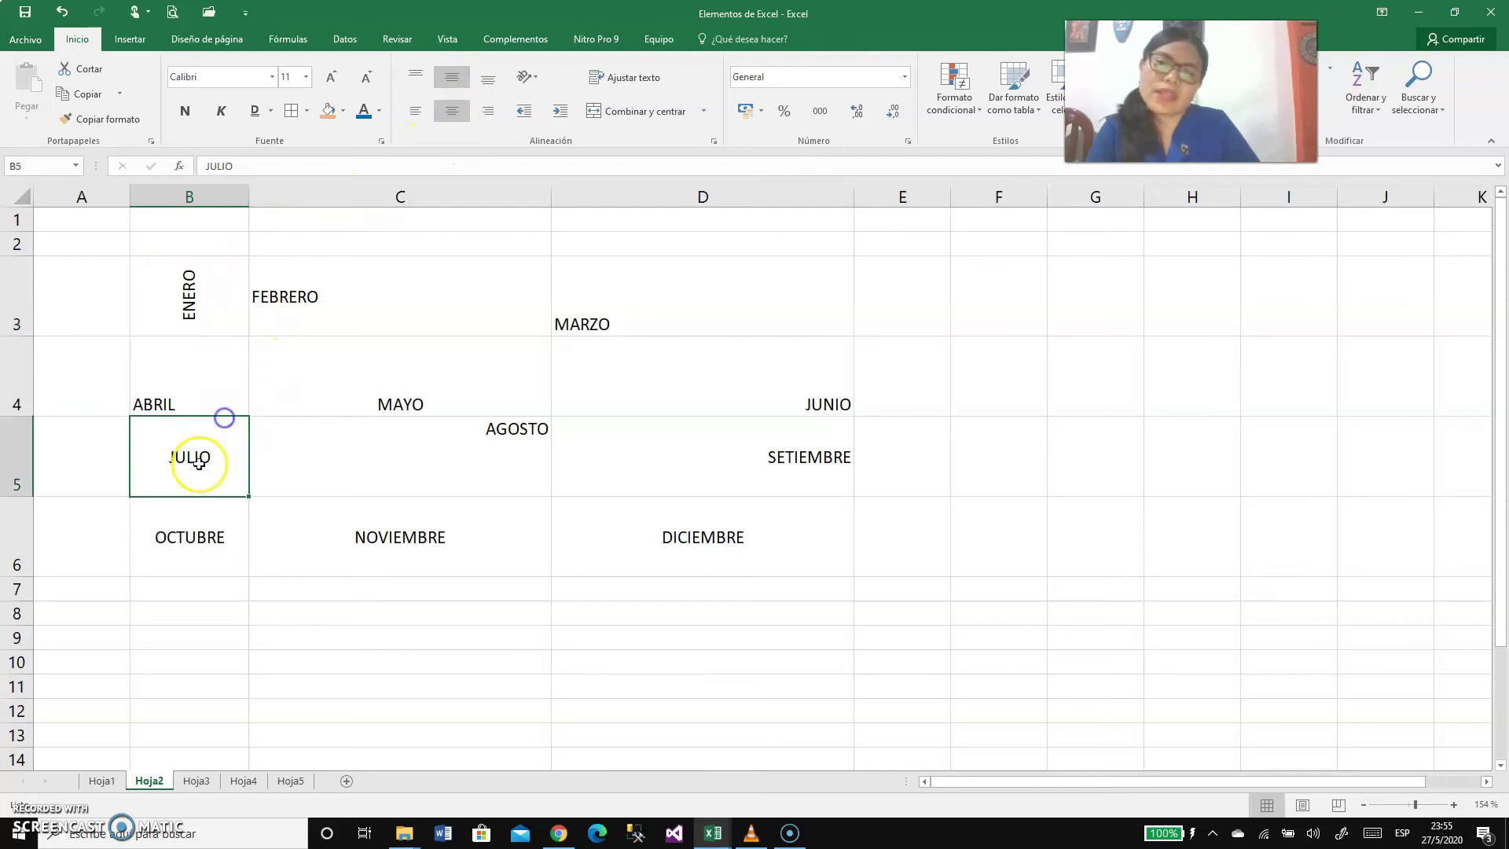
Step: Tilt the MAYO text in C4 with the ascending angle orientation (Ángulo ascendente)
left_click(476, 366)
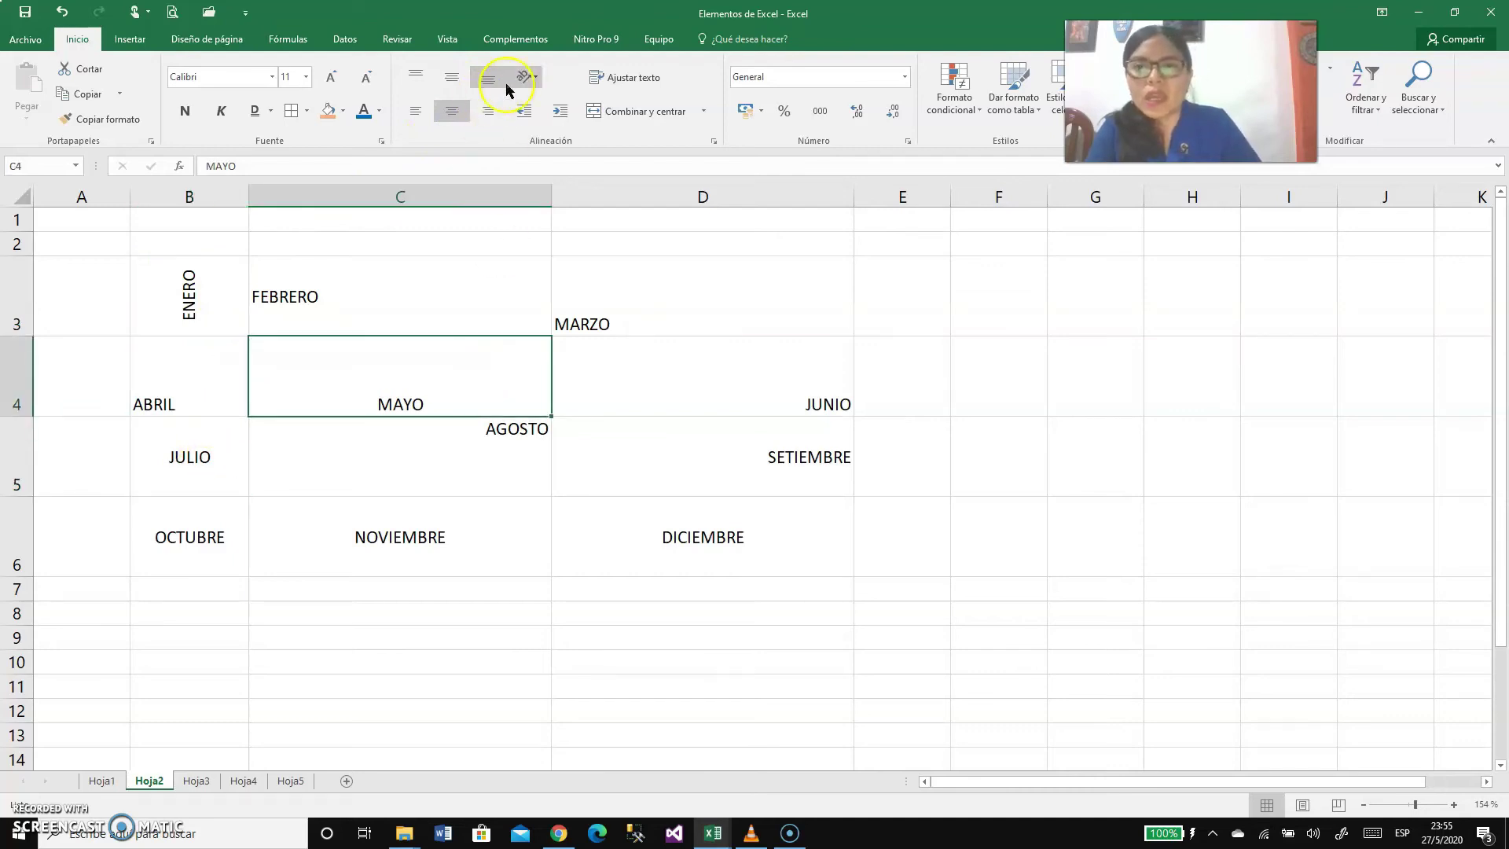
left_click(538, 79)
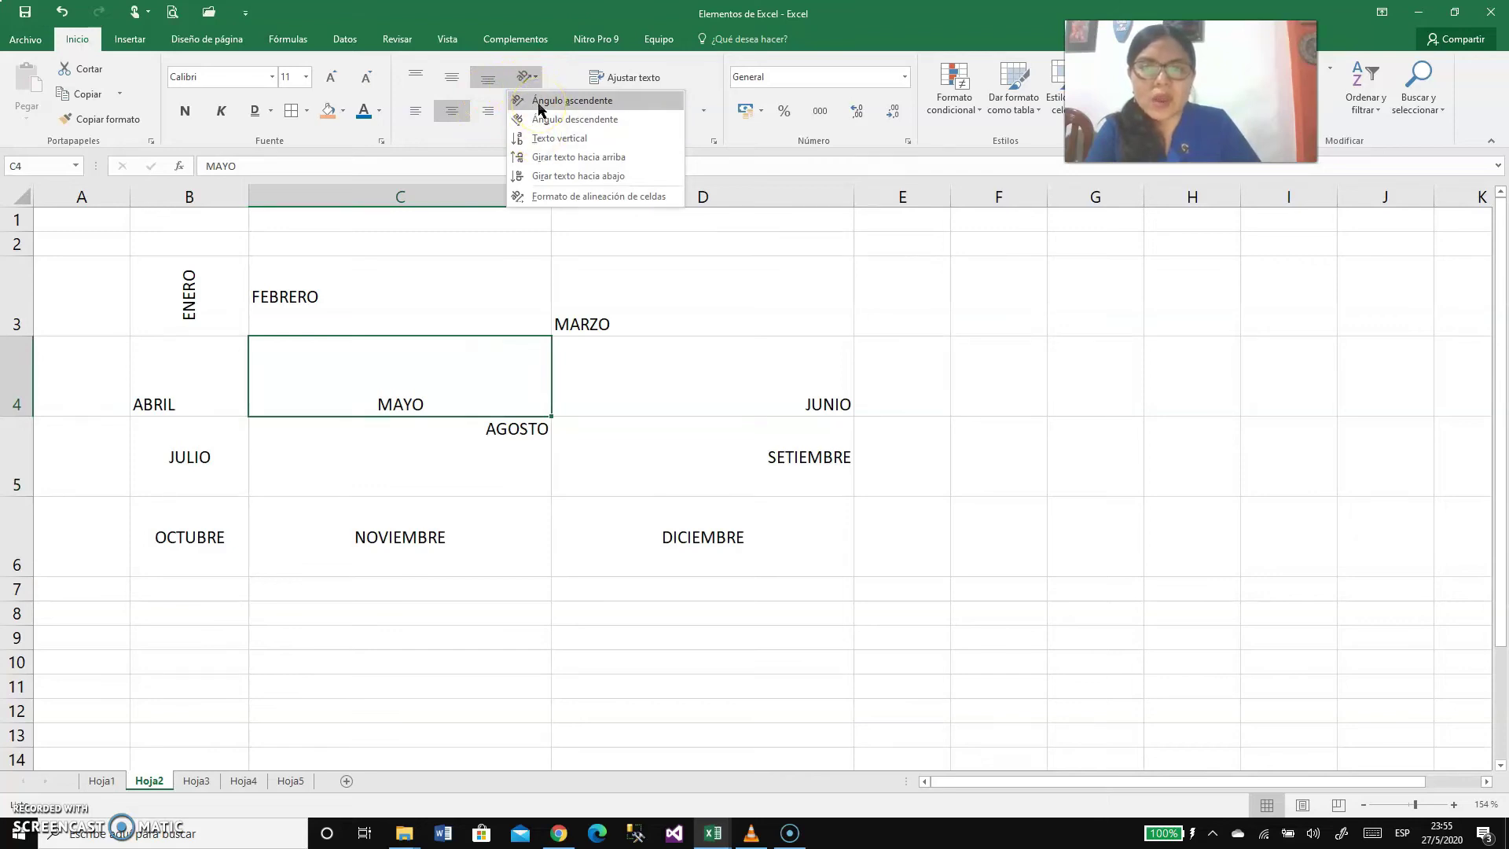
left_click(541, 108)
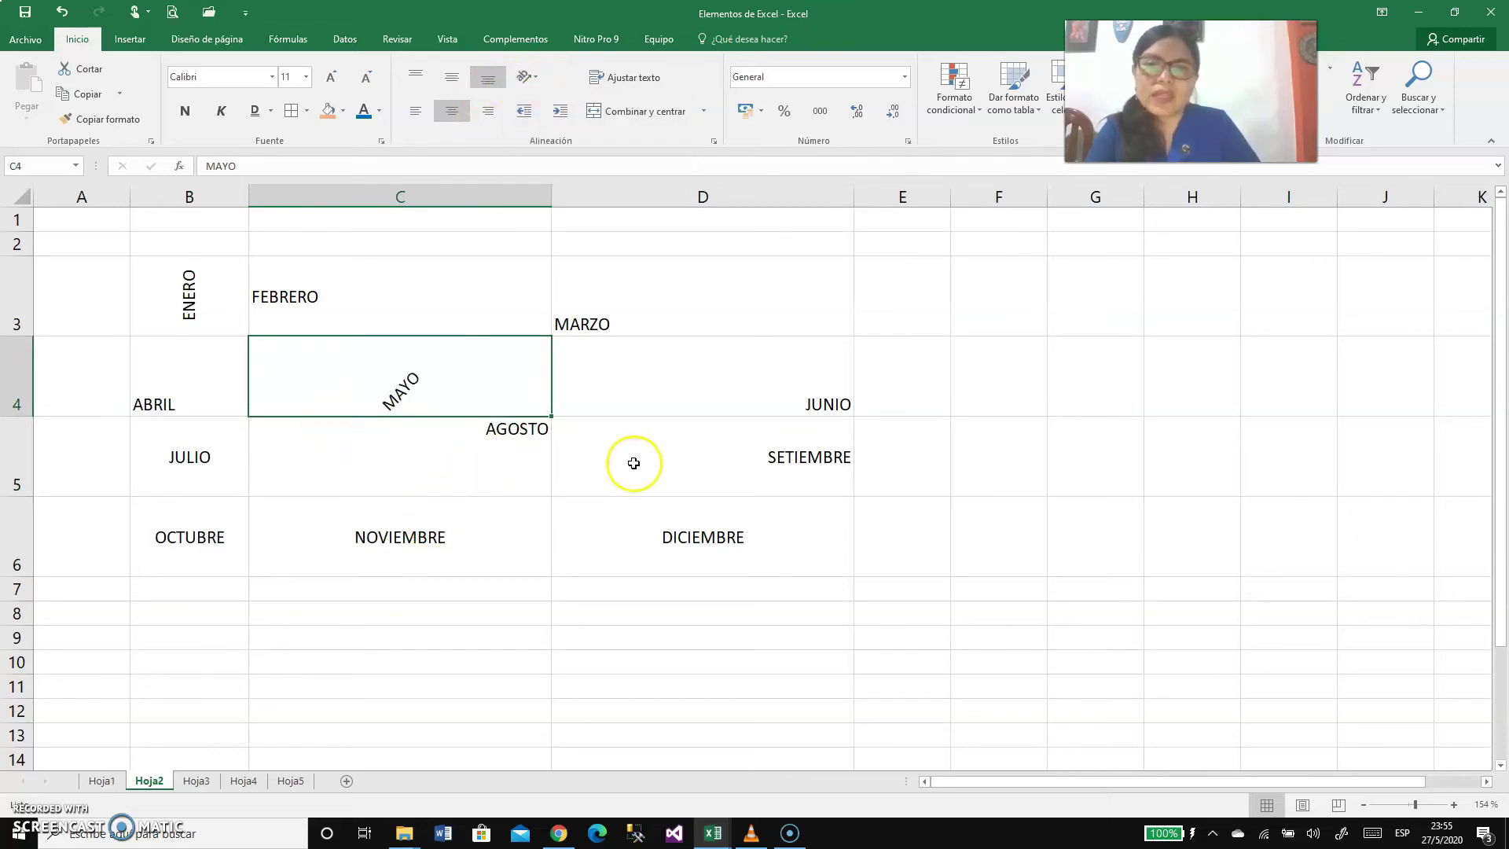
Step: Set NOVIEMBRE in C6 to vertical text, heighten row 6 to fit all its letters, and narrow column C
left_click(476, 539)
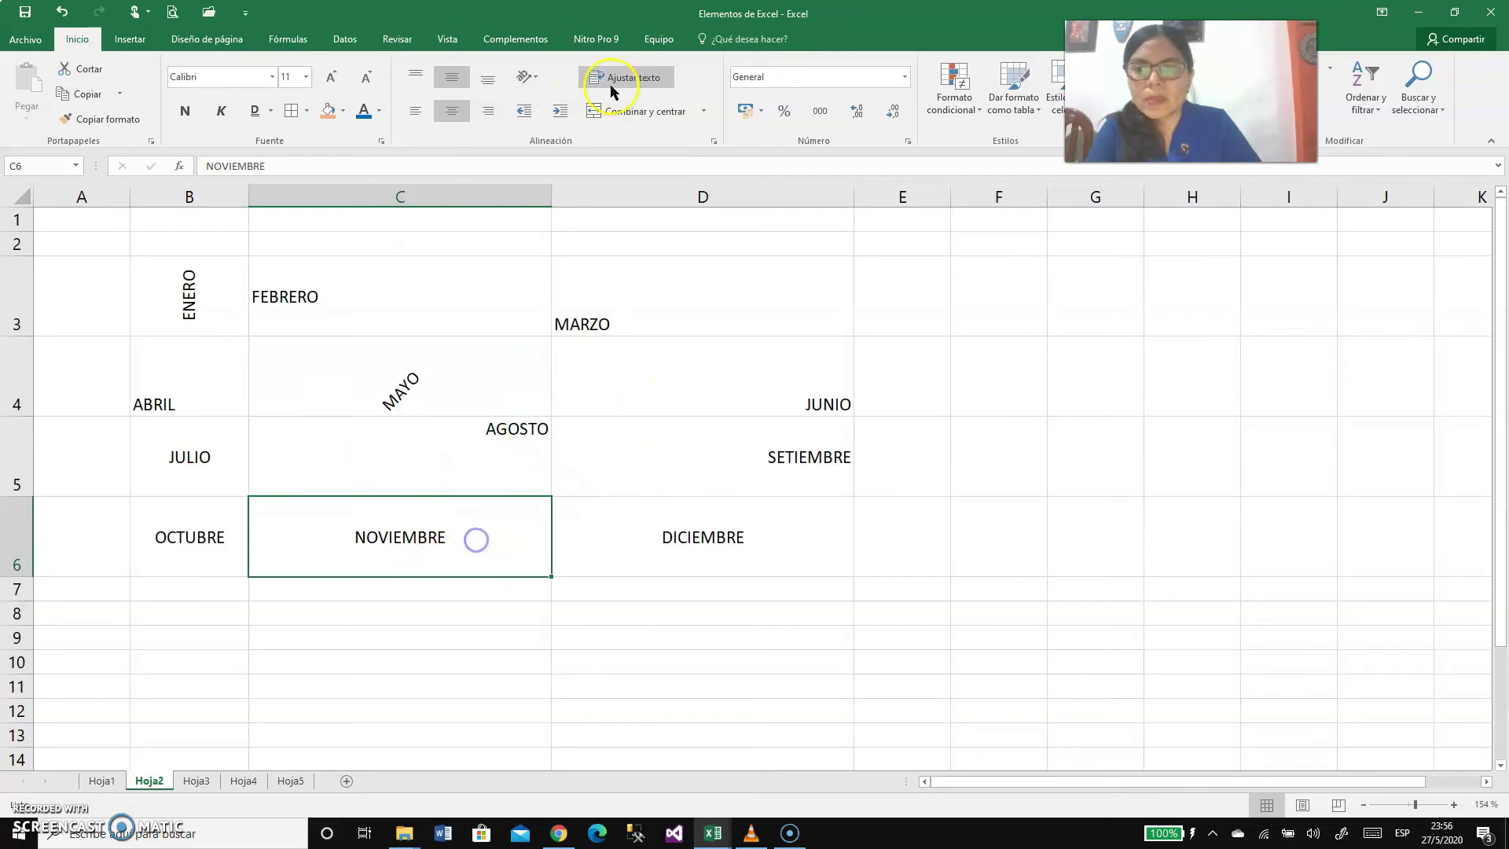
left_click(539, 76)
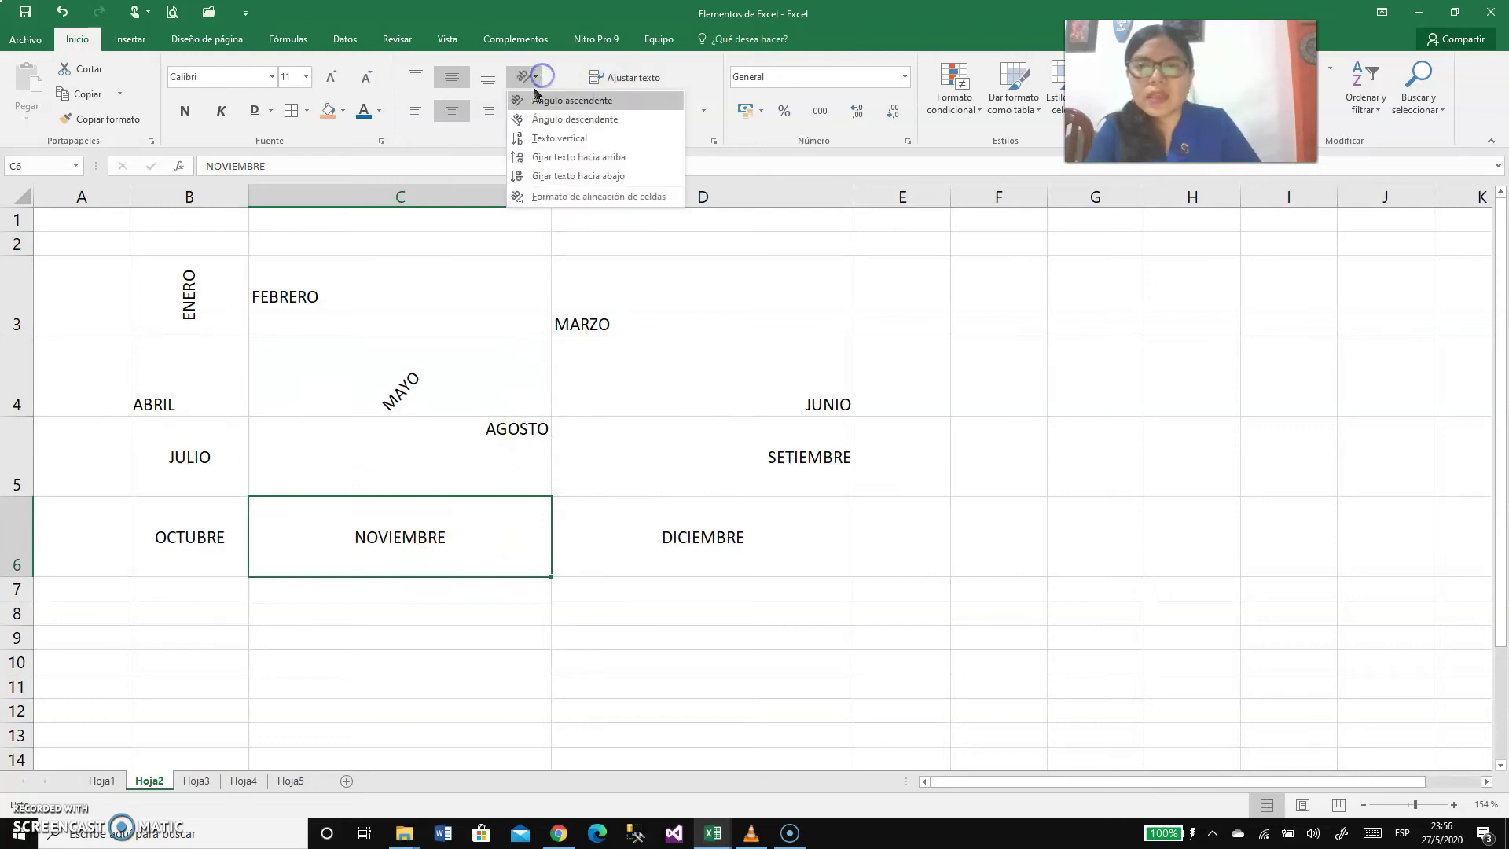
left_click(541, 140)
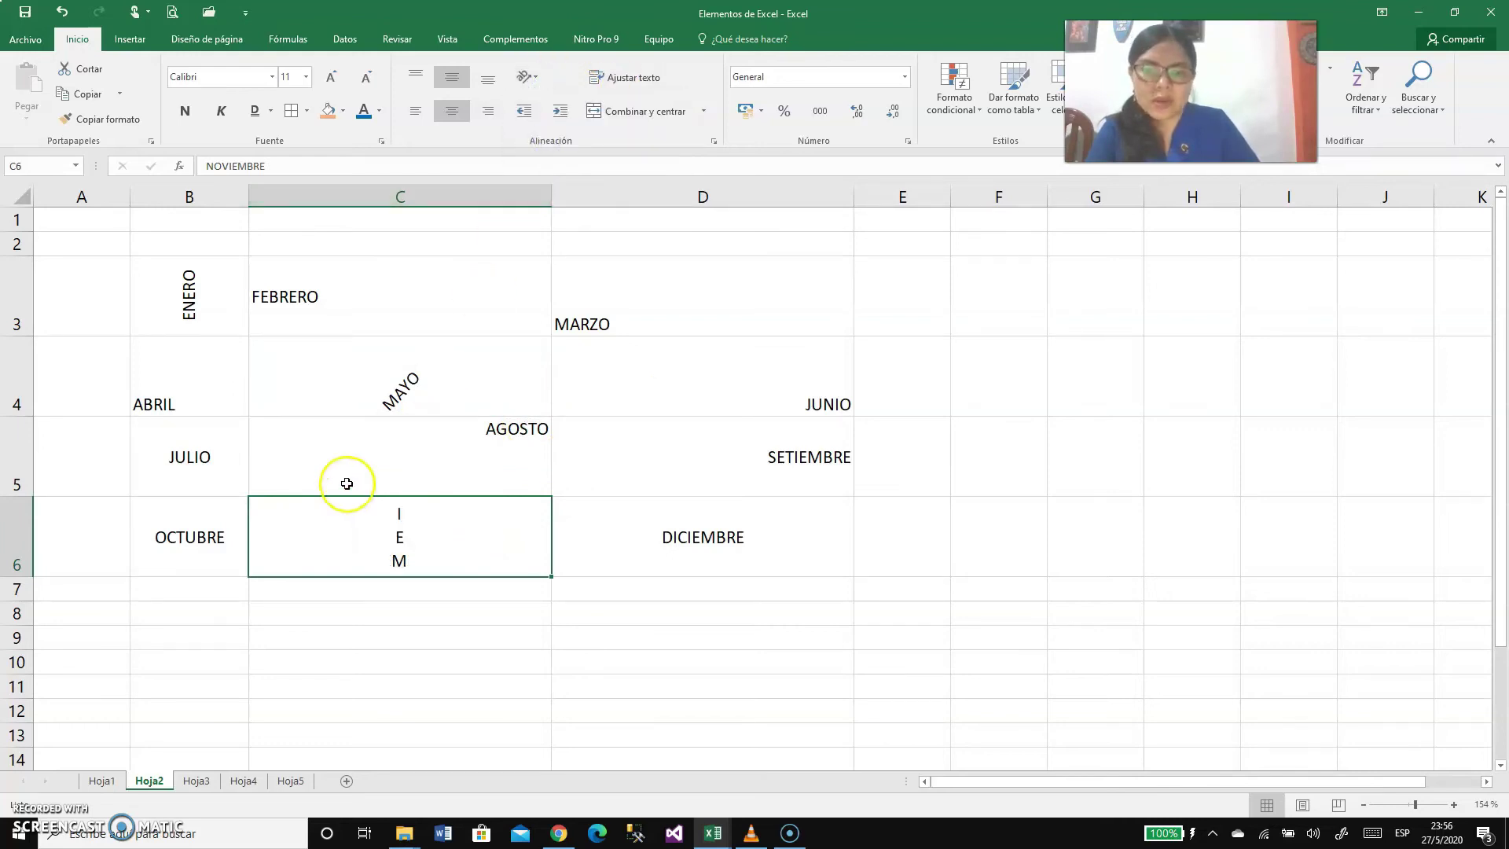
left_click_drag(7, 575, 14, 710)
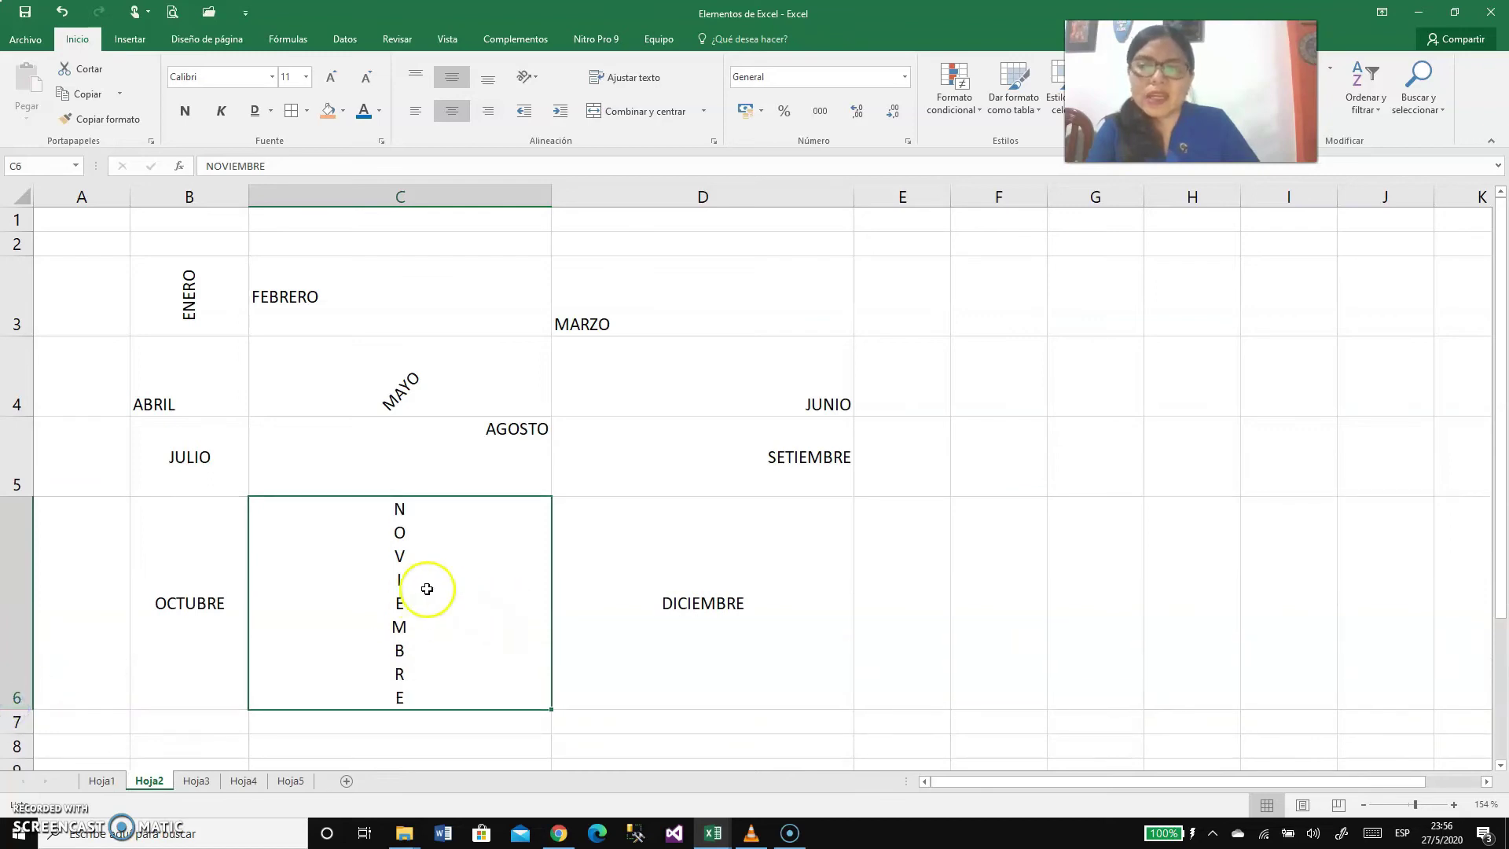
left_click_drag(552, 197, 432, 211)
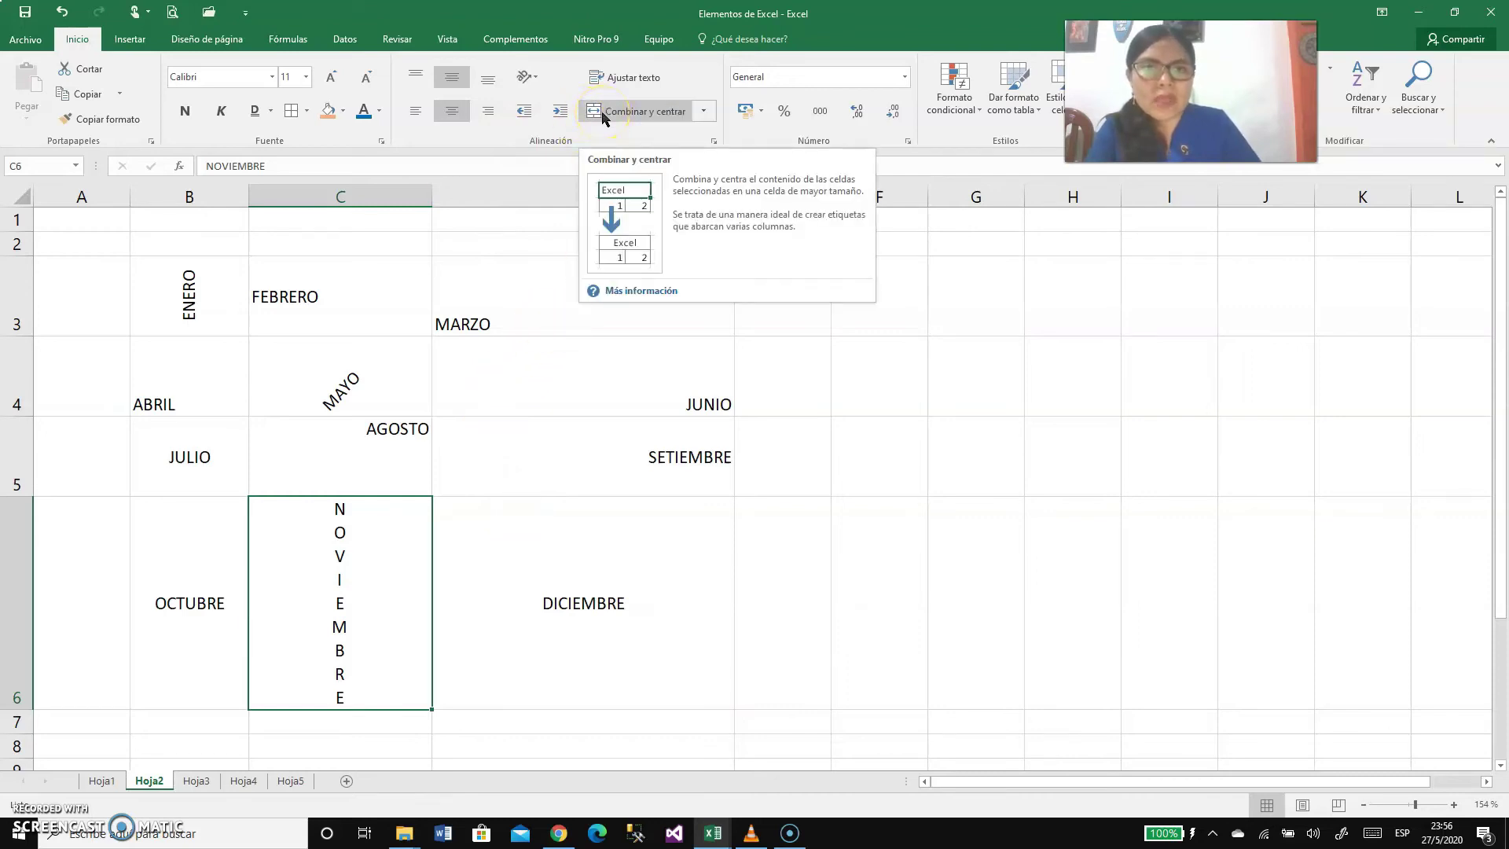
Step: Merge cells A2 to D2 above the months table into one cell using Combinar celdas
left_click(703, 114)
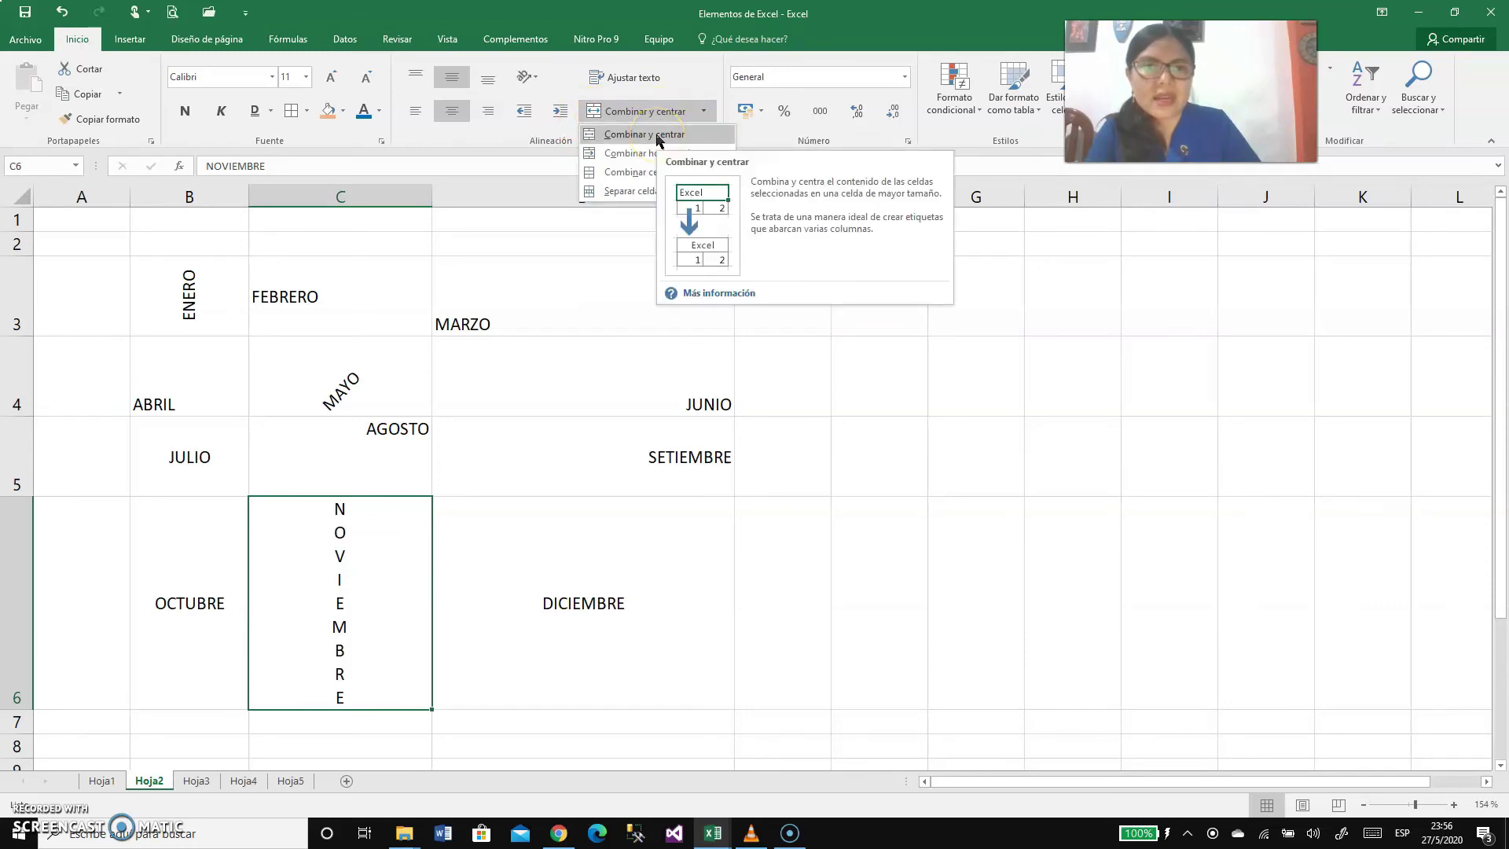
left_click(222, 236)
left_click_drag(98, 243, 676, 243)
left_click_drag(101, 243, 554, 256)
left_click(705, 112)
left_click(705, 114)
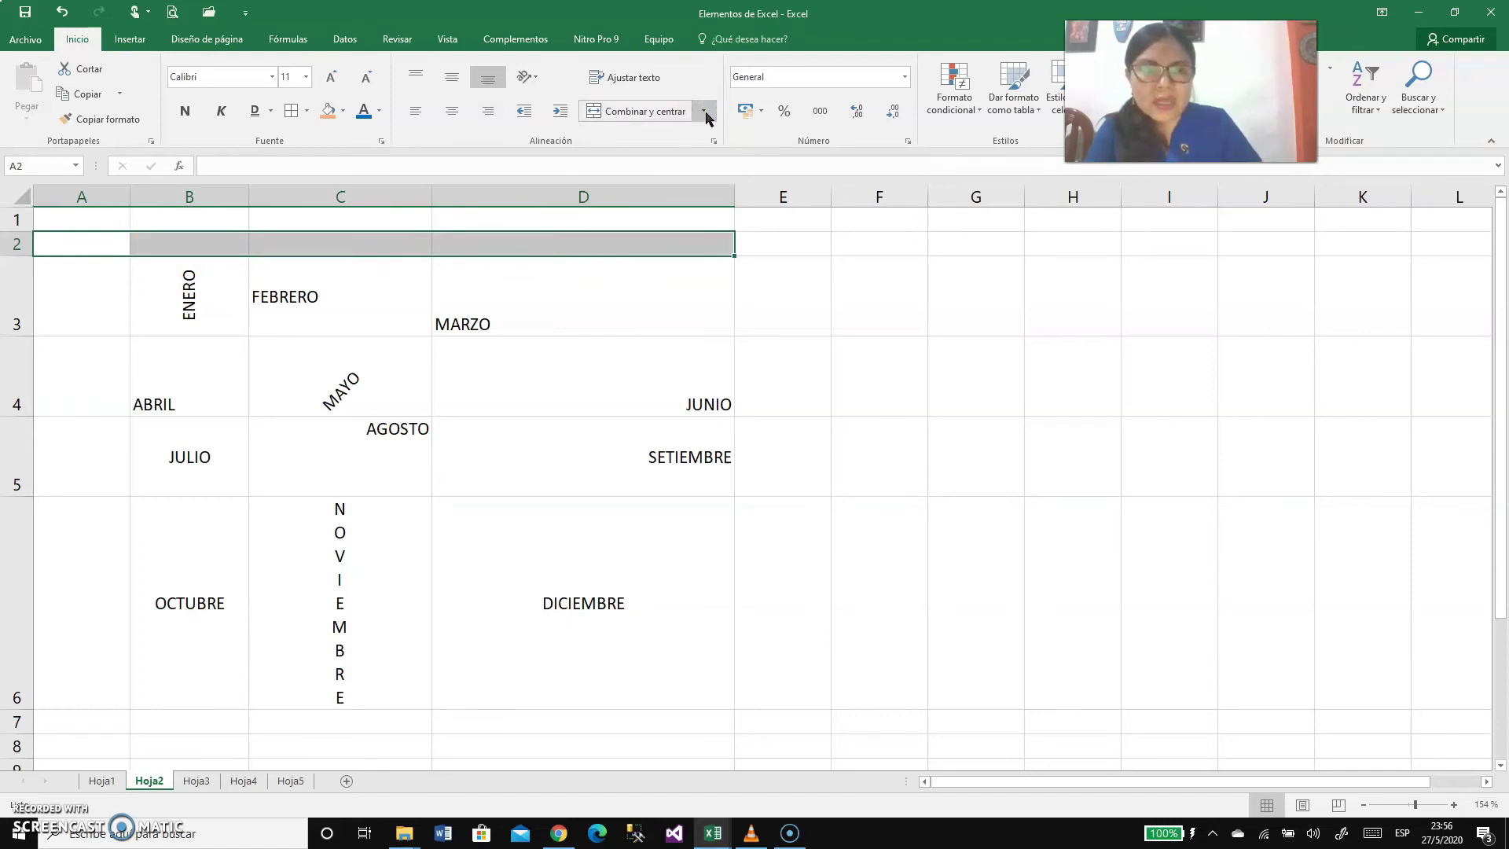
left_click(705, 115)
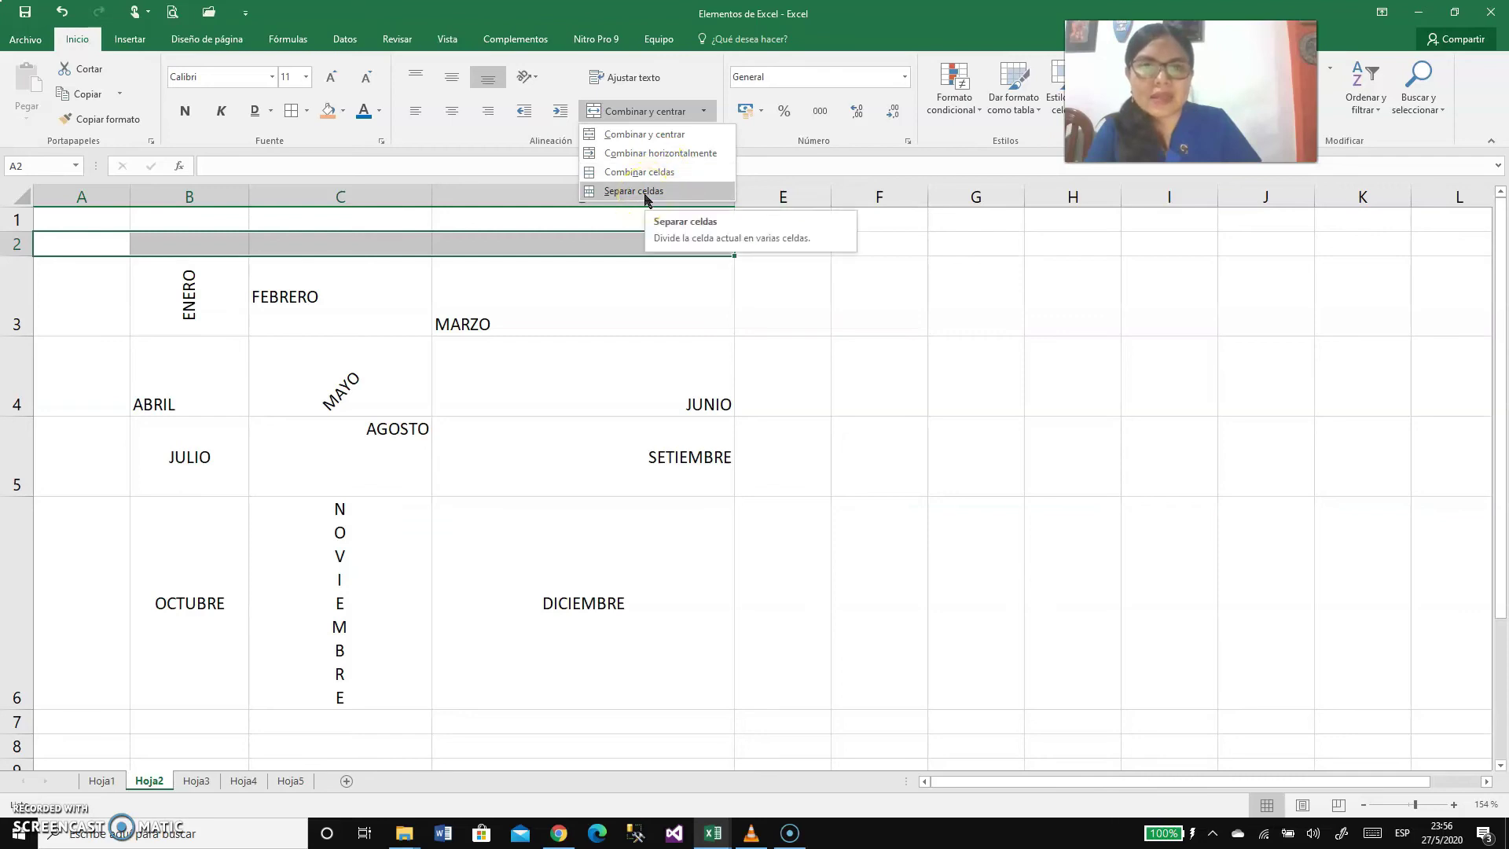
left_click_drag(101, 244, 603, 252)
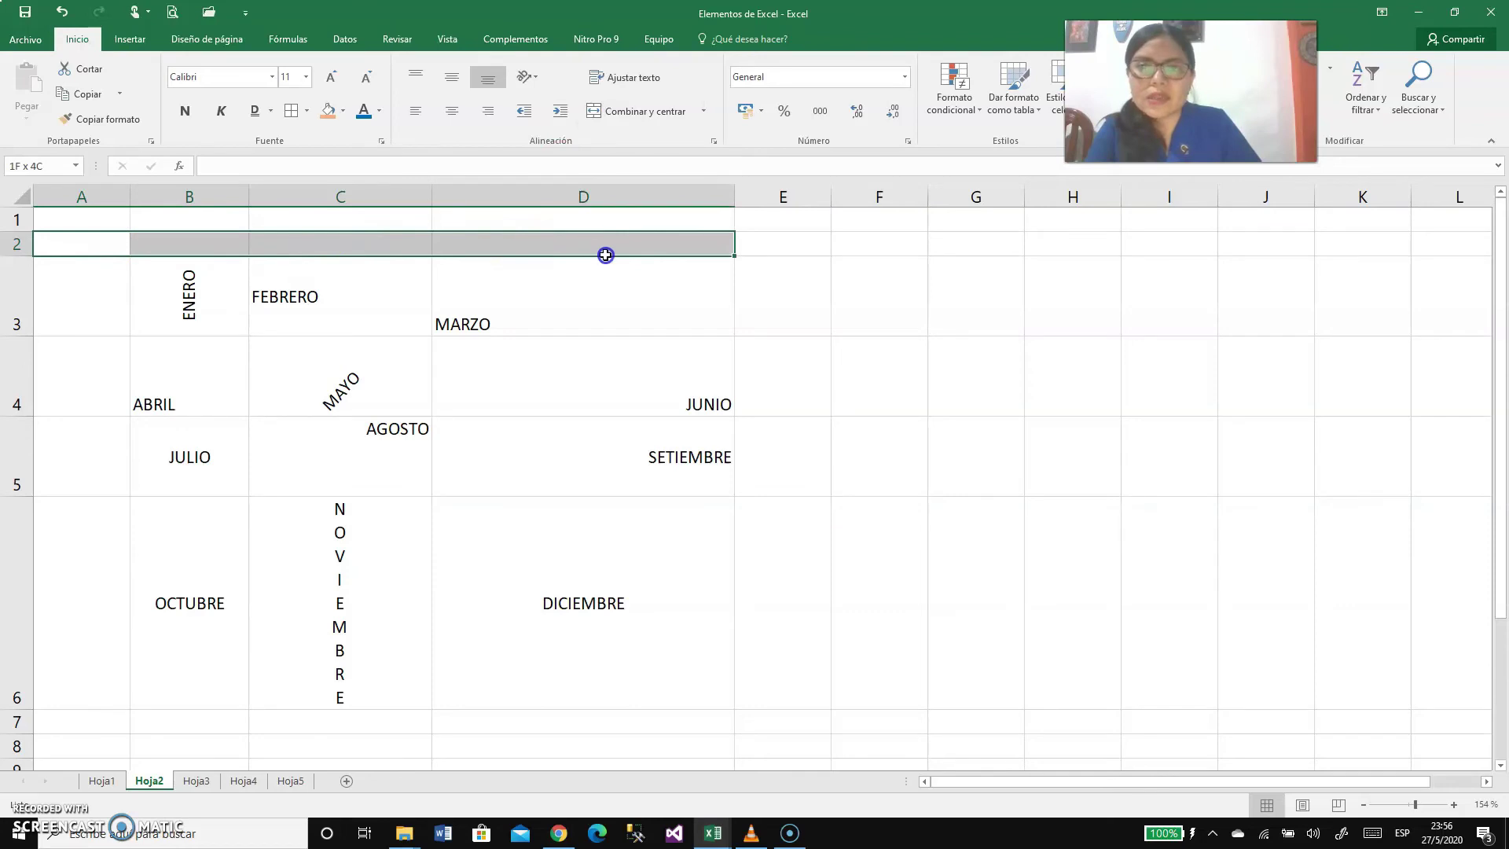
left_click(703, 110)
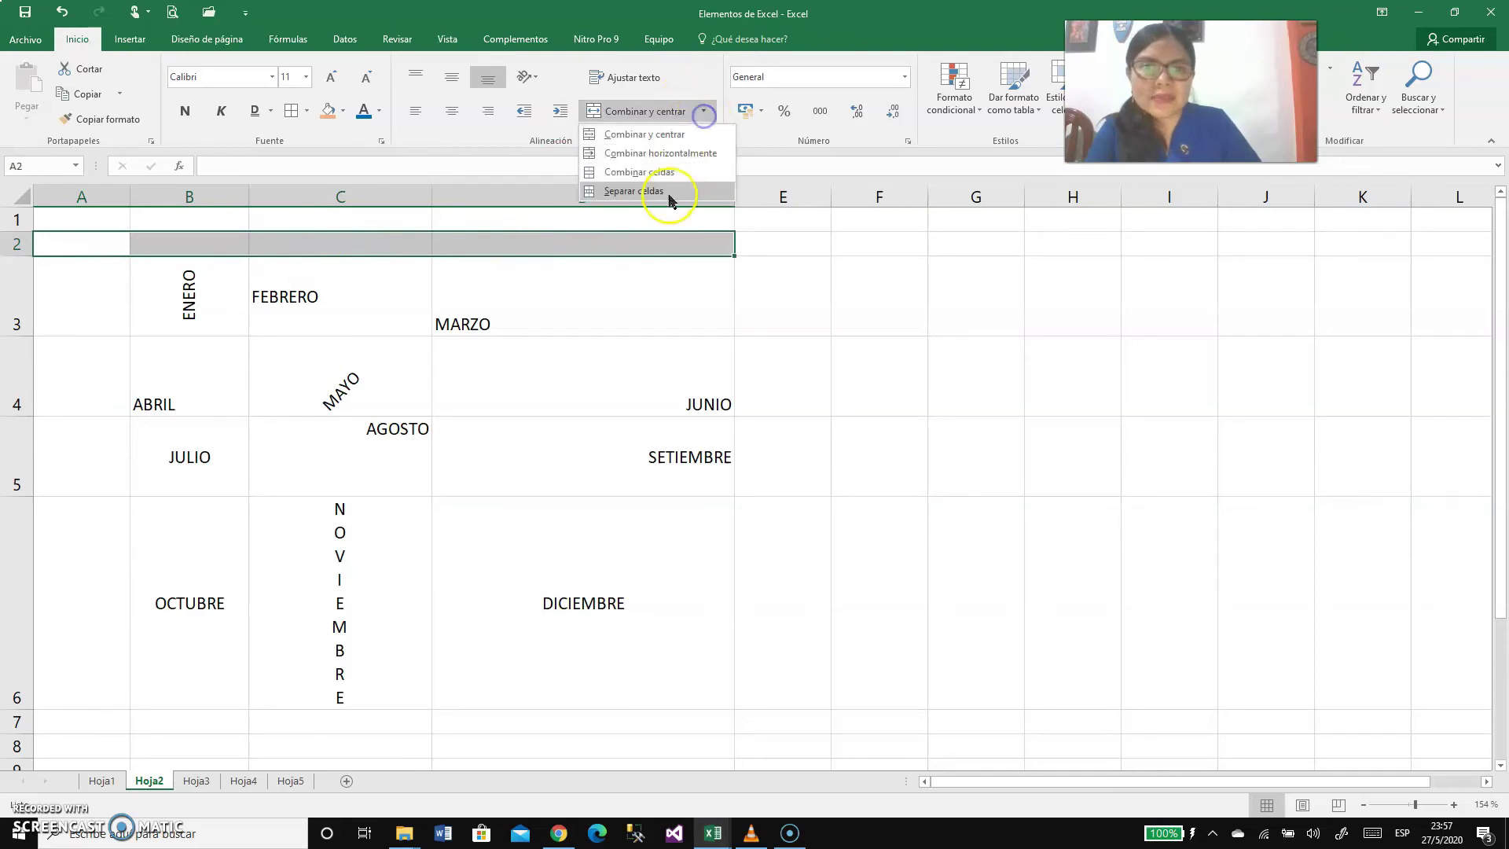
left_click(656, 171)
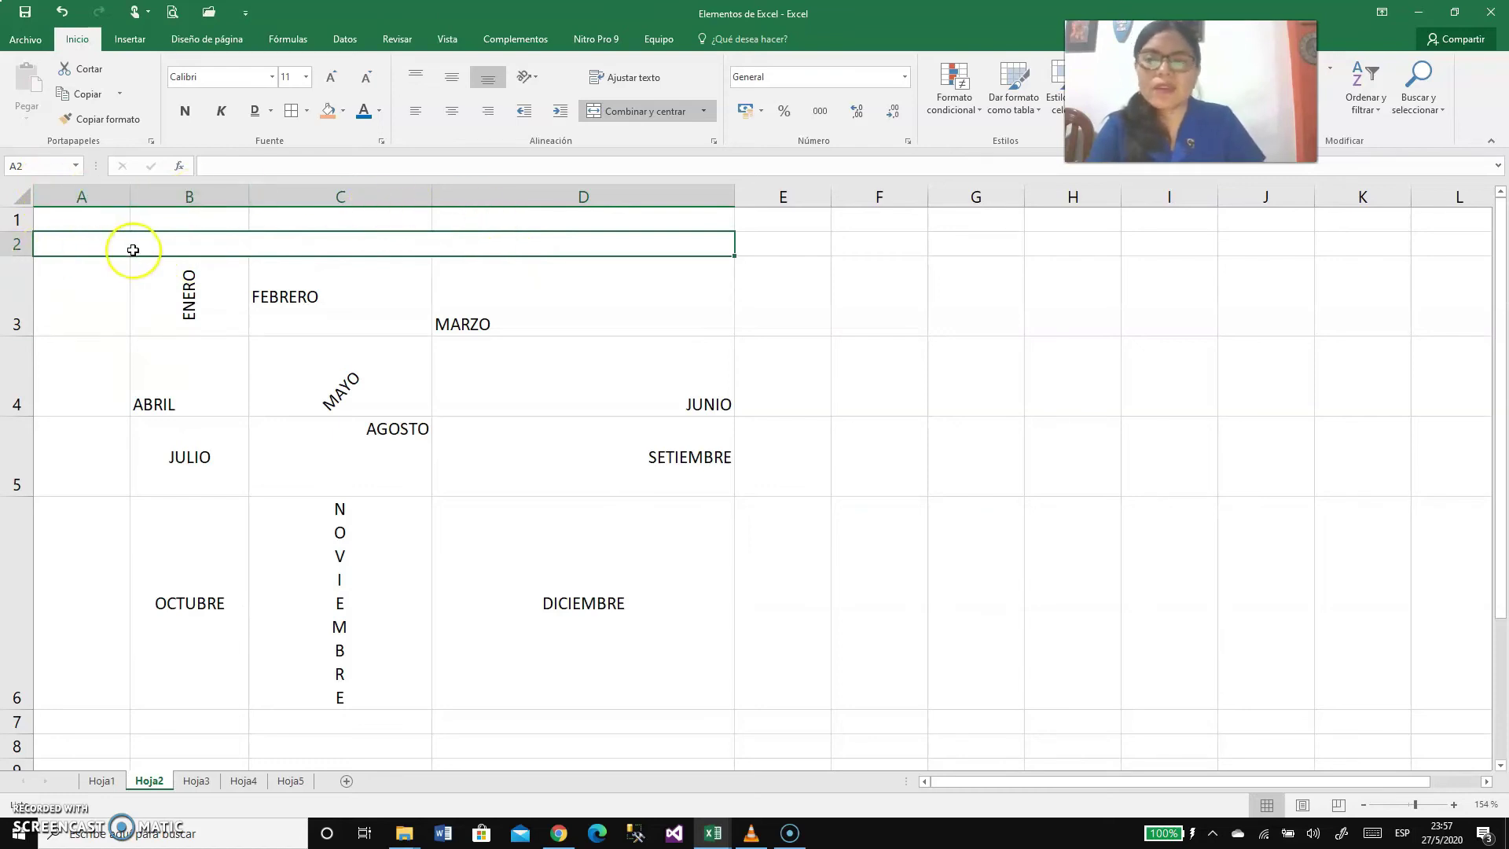
Step: Enter the title MESES DEL AÑO in the merged cell A2:D2
type("MESES DEL AÑO")
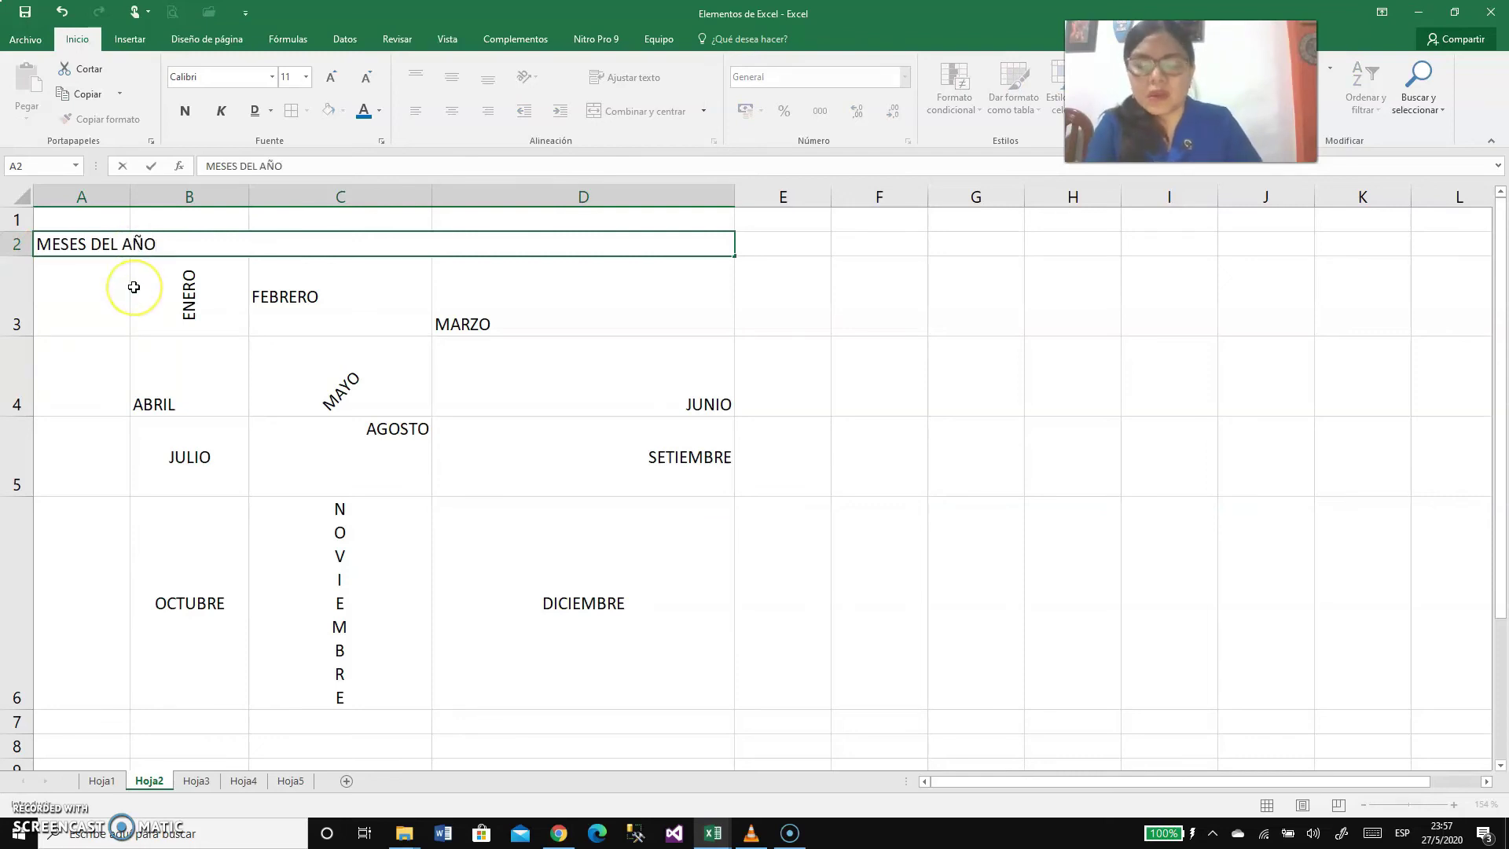
left_click(174, 252)
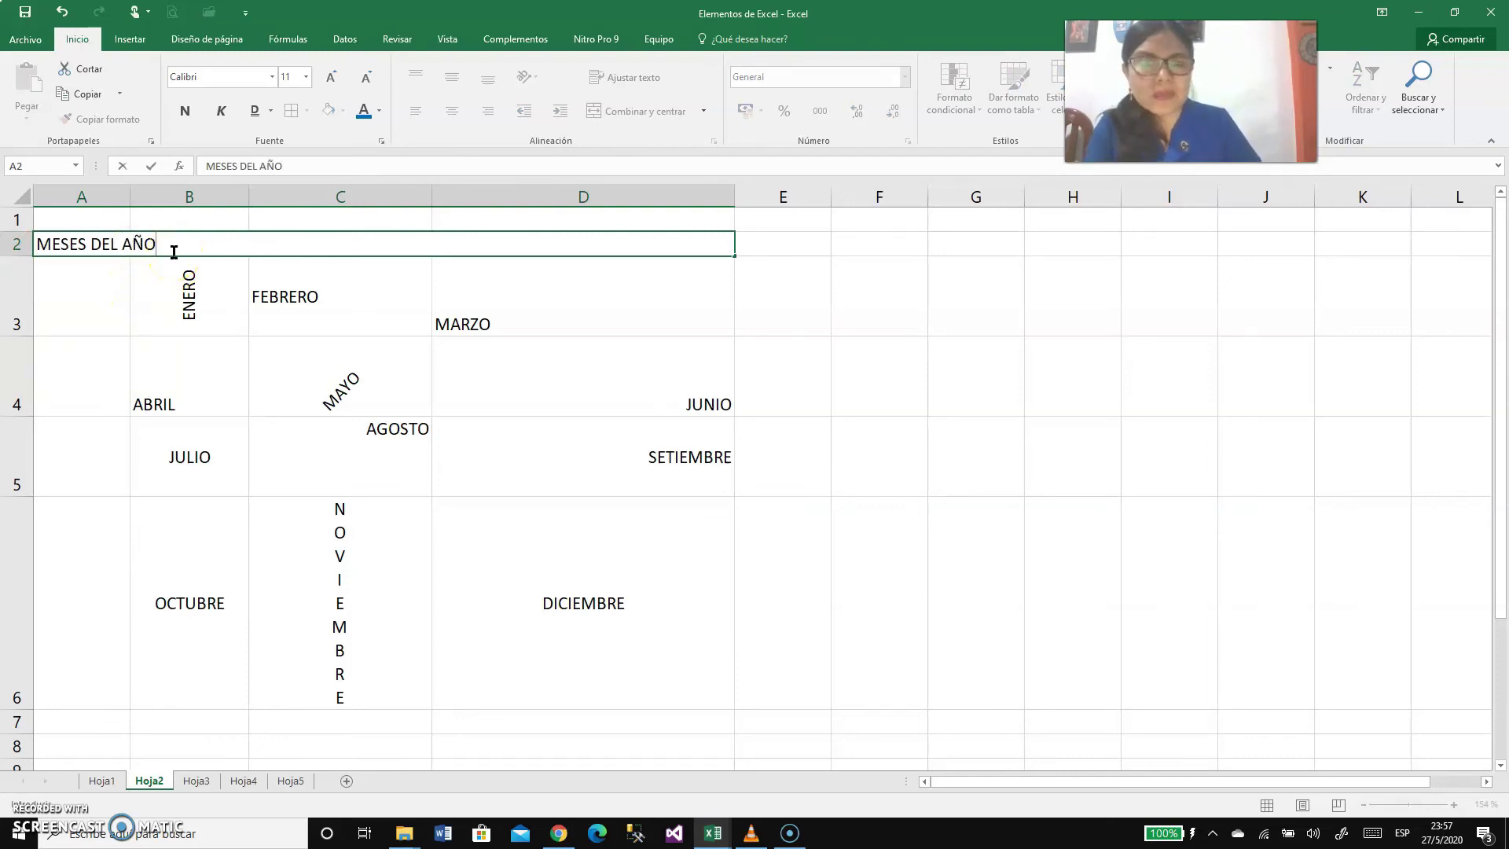
left_click(173, 280)
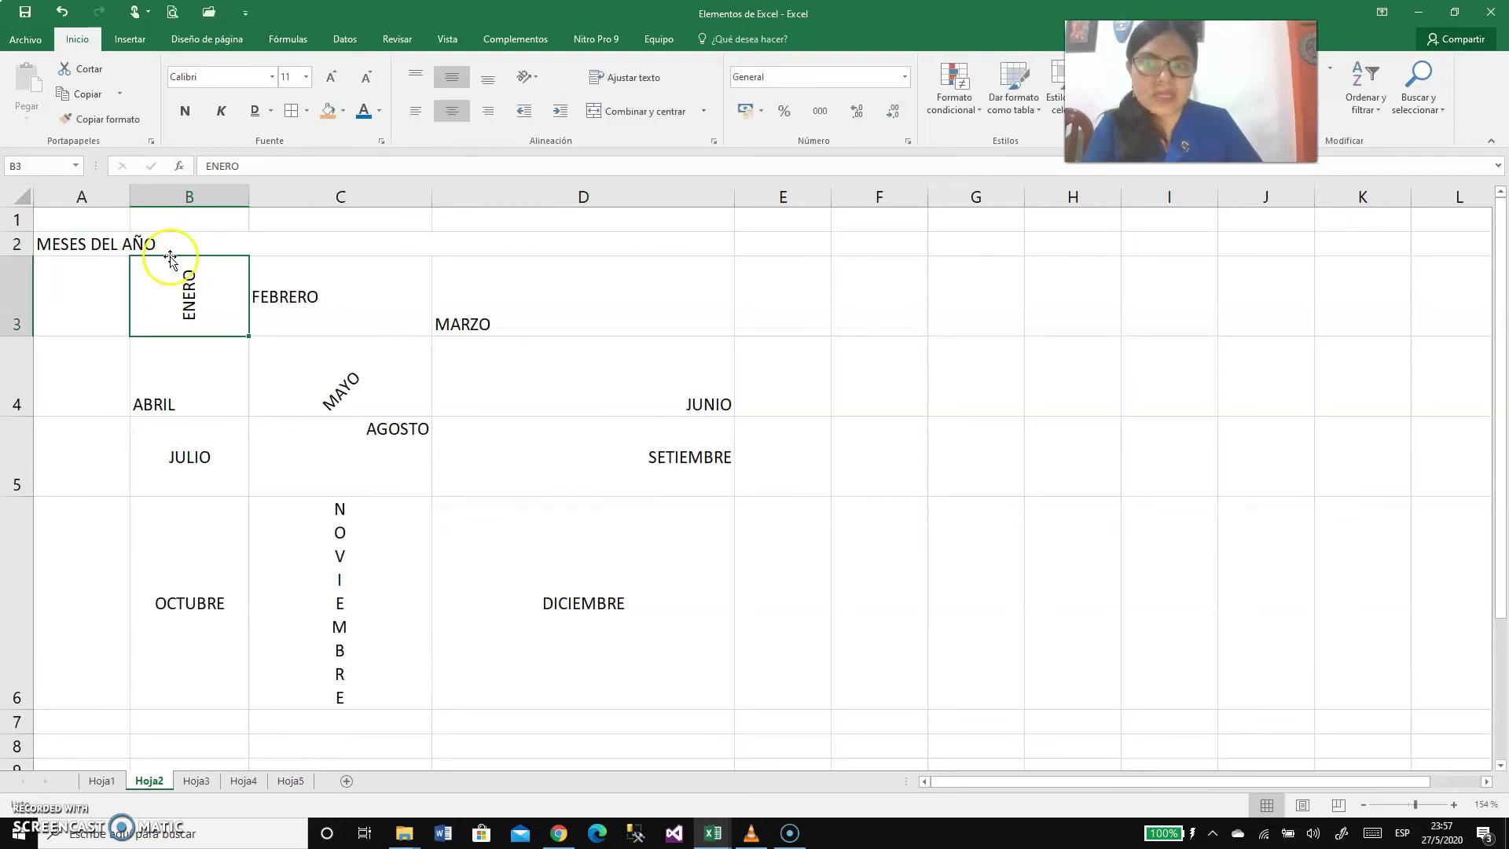
left_click(177, 249)
key("Down")
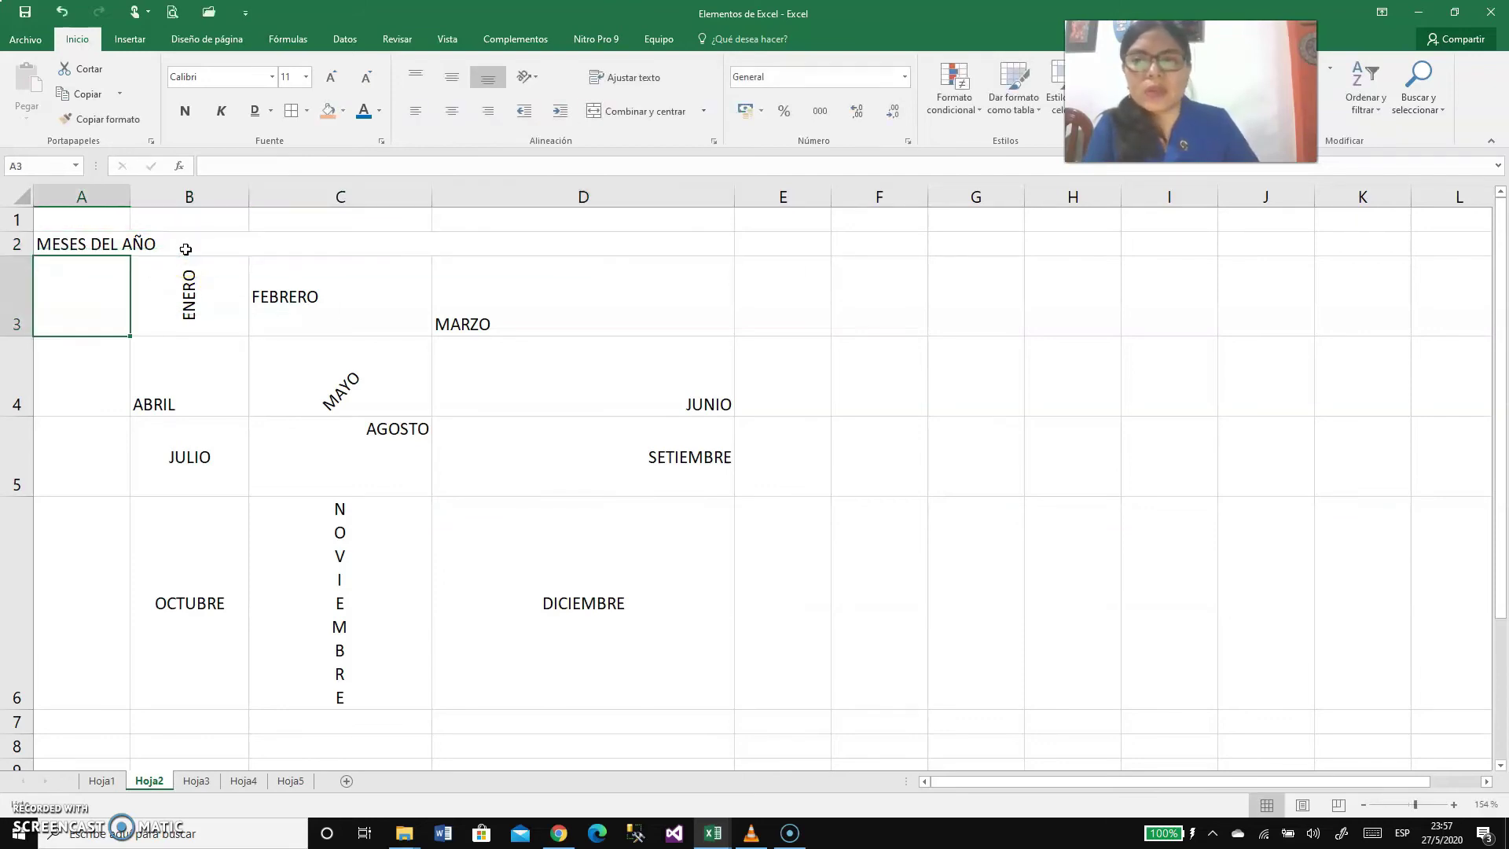
Step: Centre the MESES DEL AÑO title both vertically and horizontally in its merged cell
left_click(186, 250)
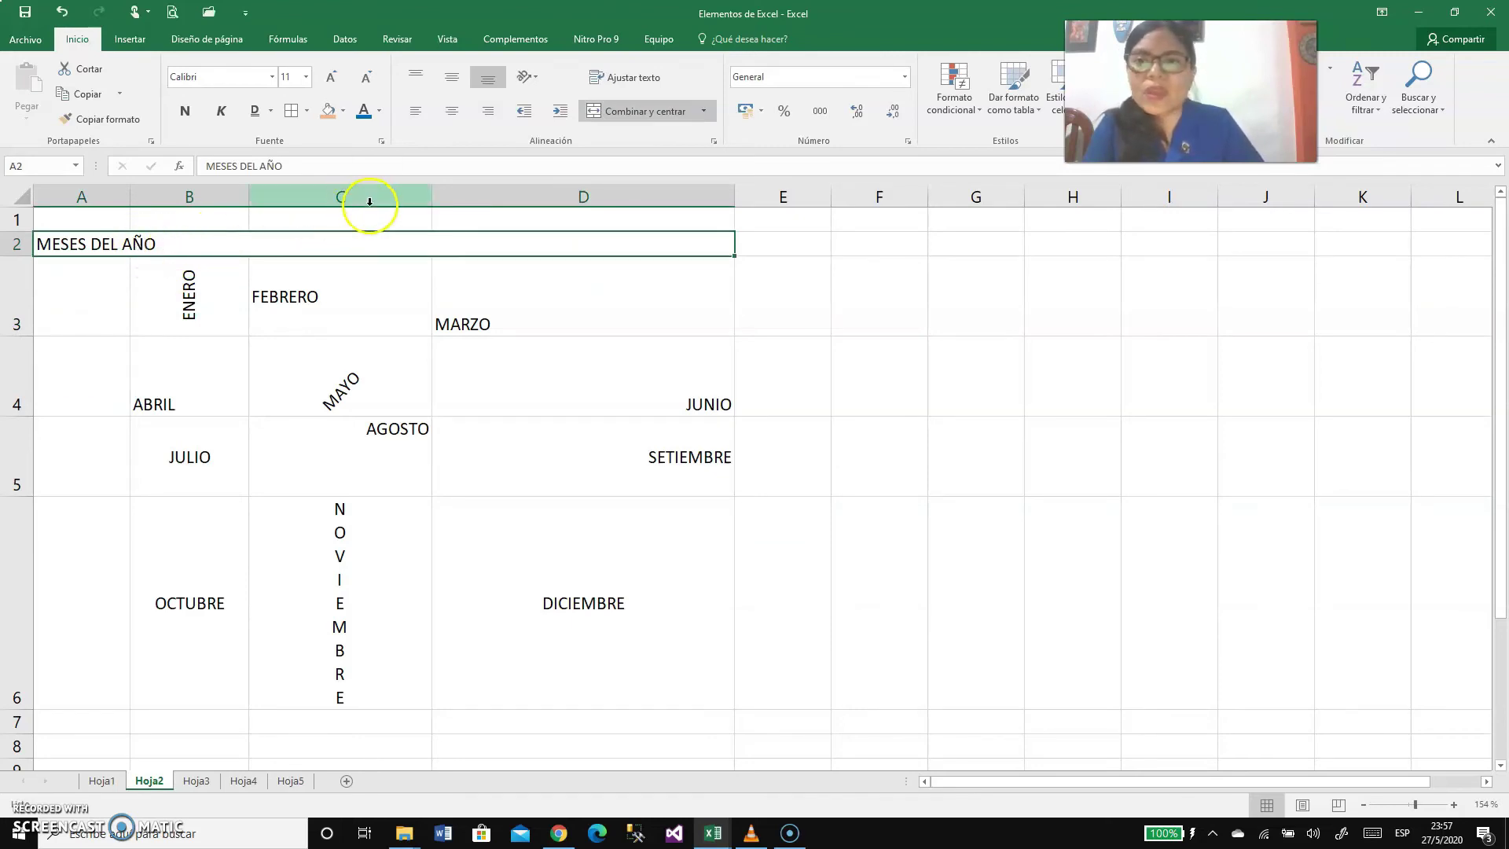
left_click(276, 301)
left_click(241, 247)
left_click(451, 76)
left_click(451, 111)
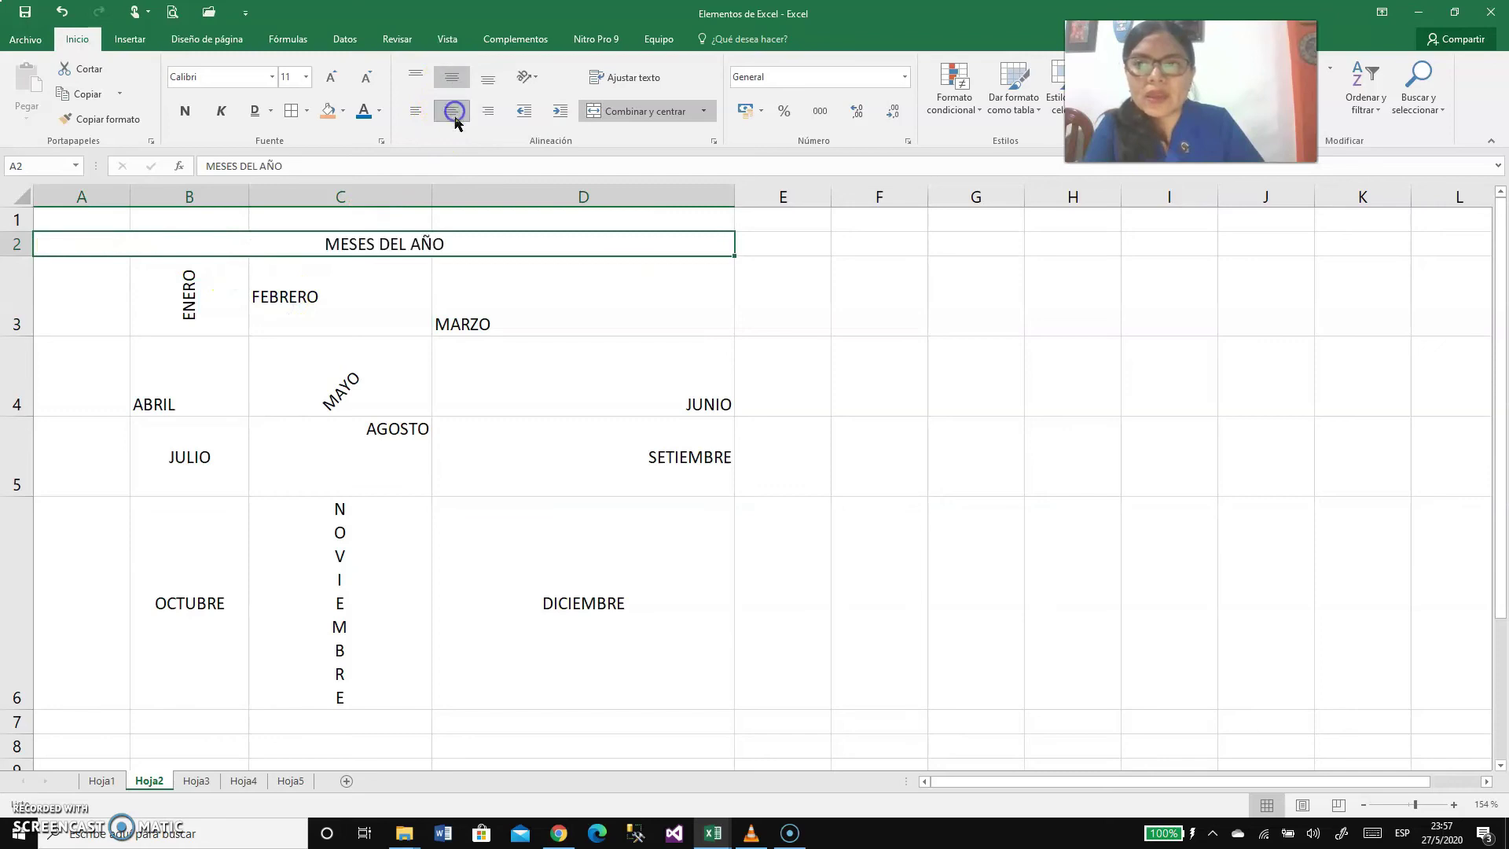
Step: Make the MESES DEL AÑO title bold and enlarge its font by three size steps
left_click(186, 110)
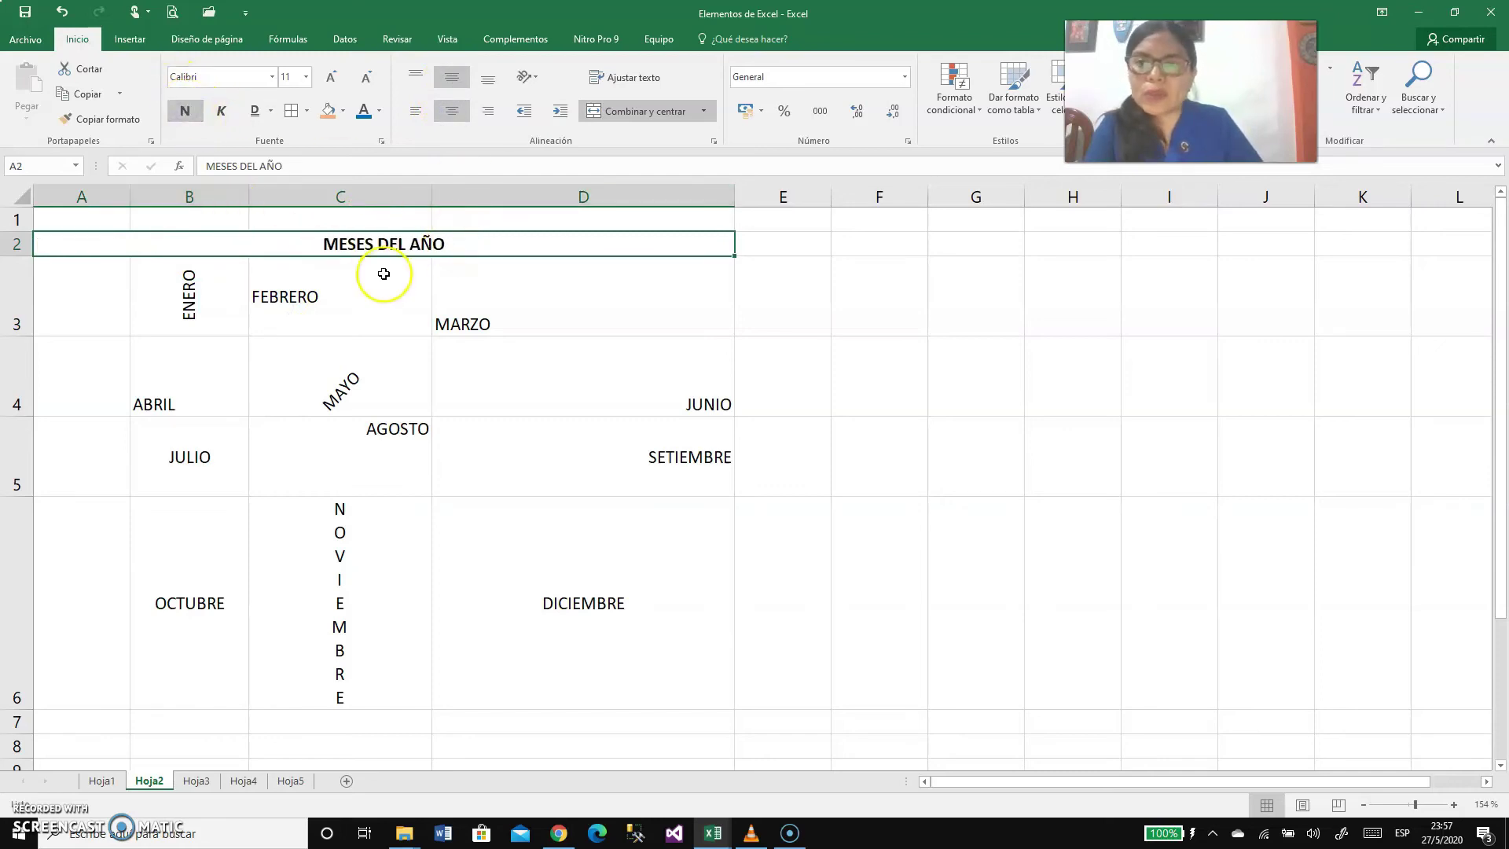
left_click(326, 77)
left_click(326, 77)
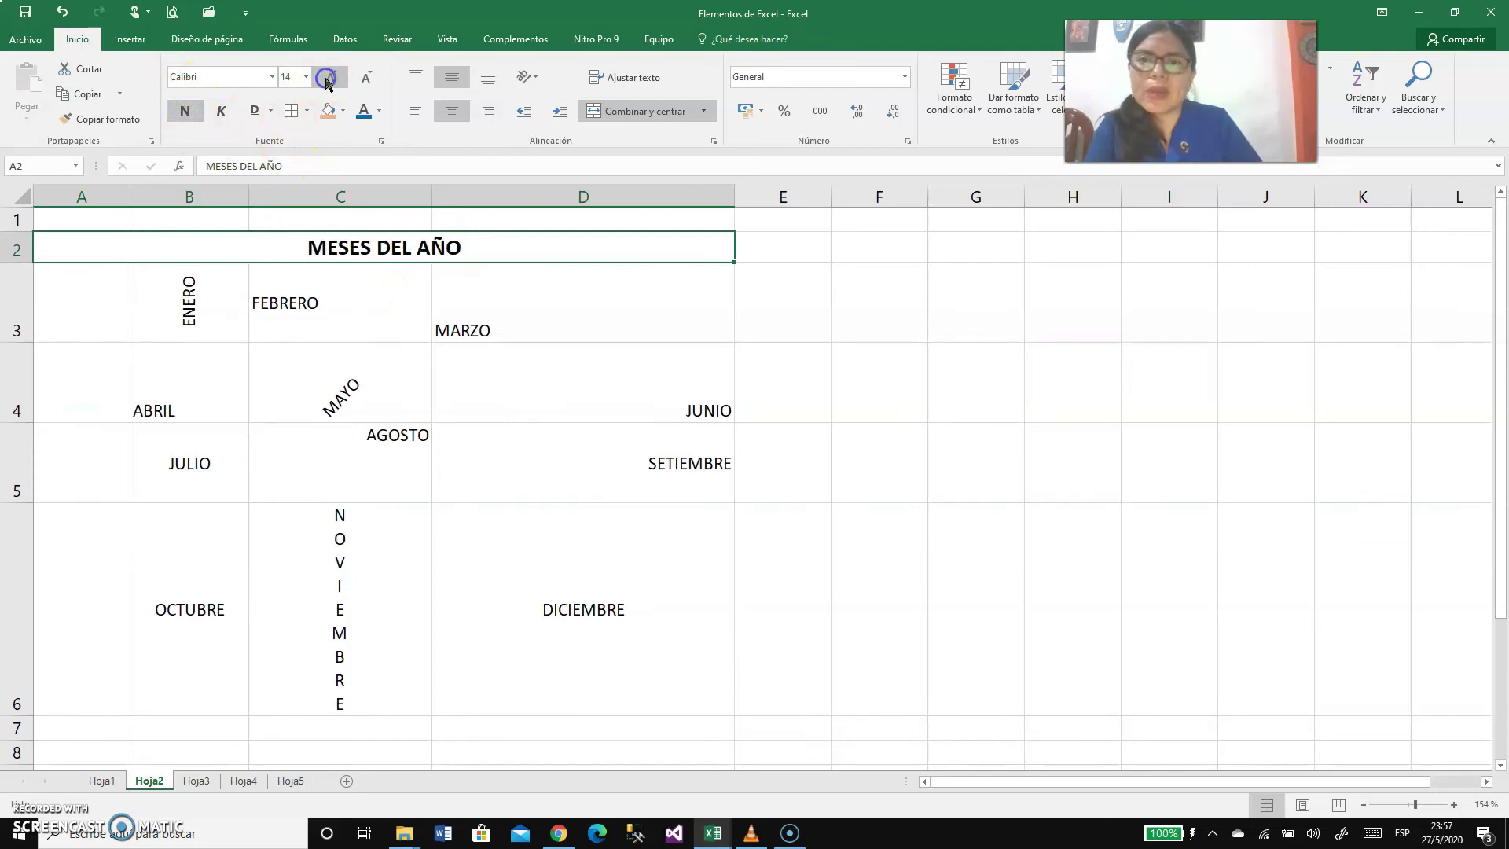
left_click(326, 77)
left_click(452, 400)
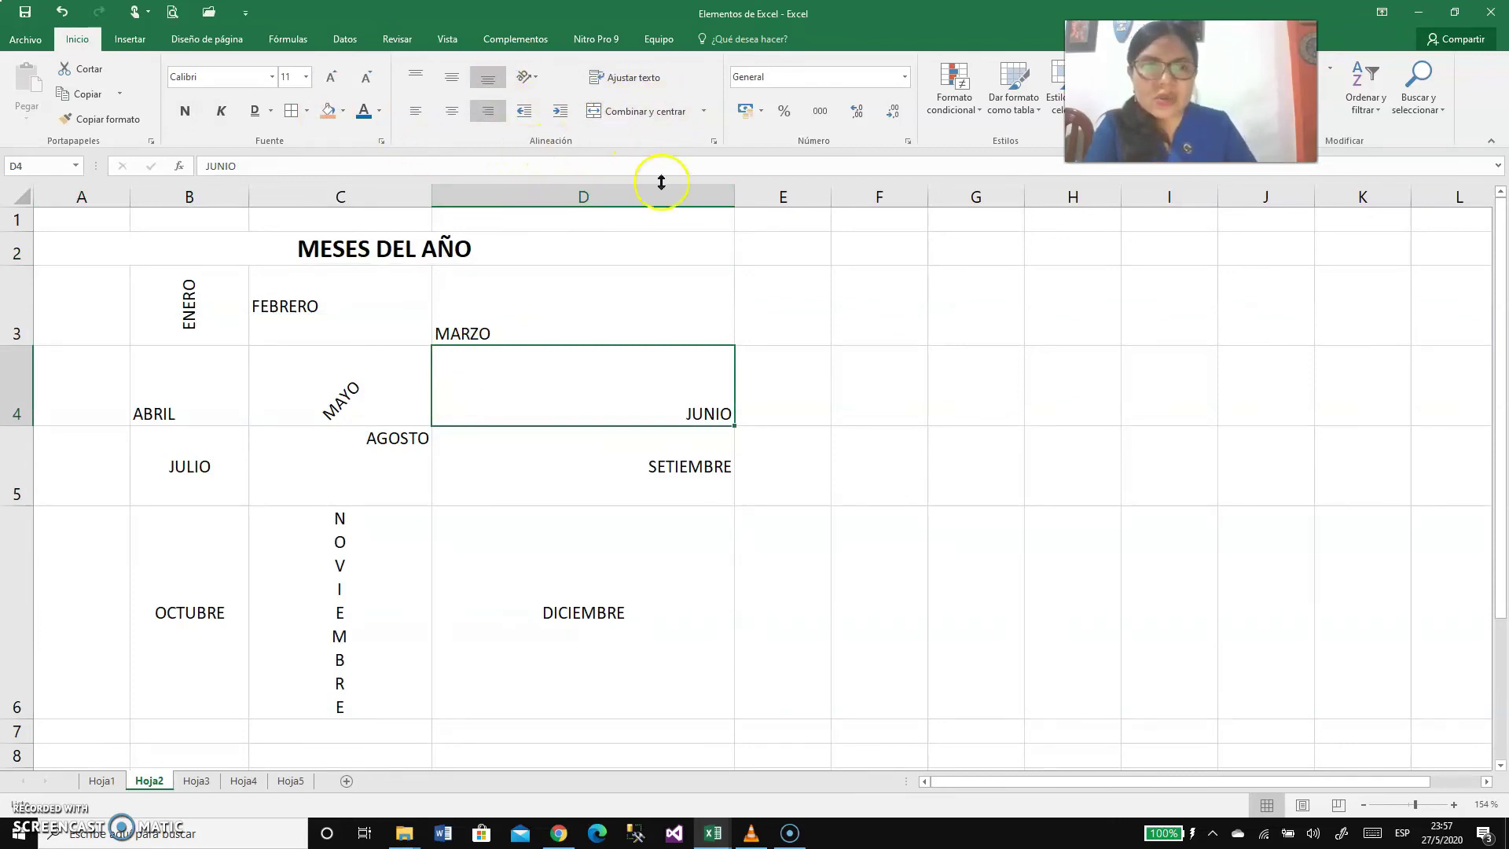
left_click(906, 78)
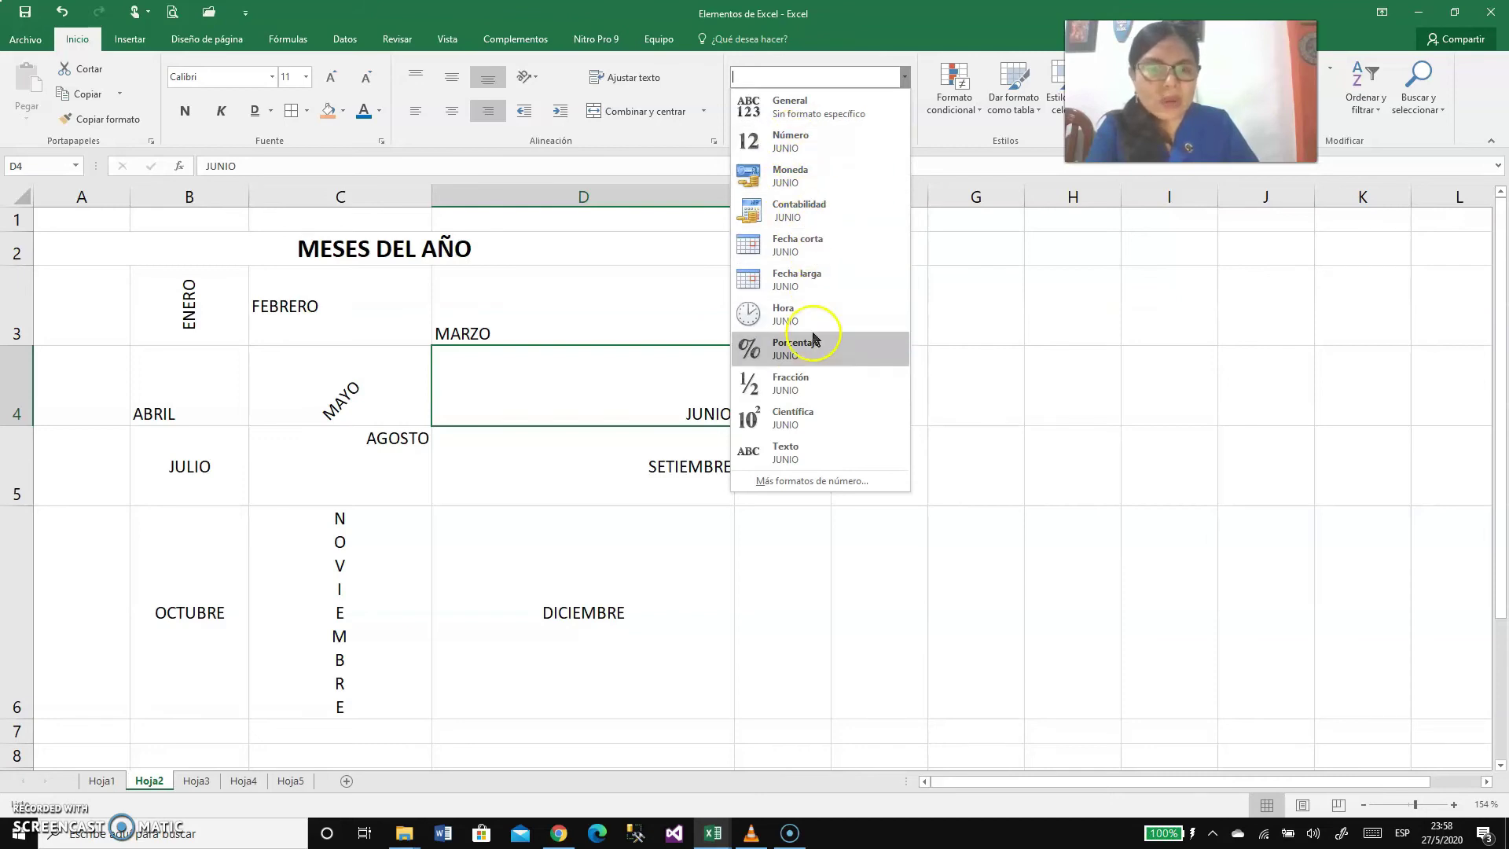
left_click(902, 78)
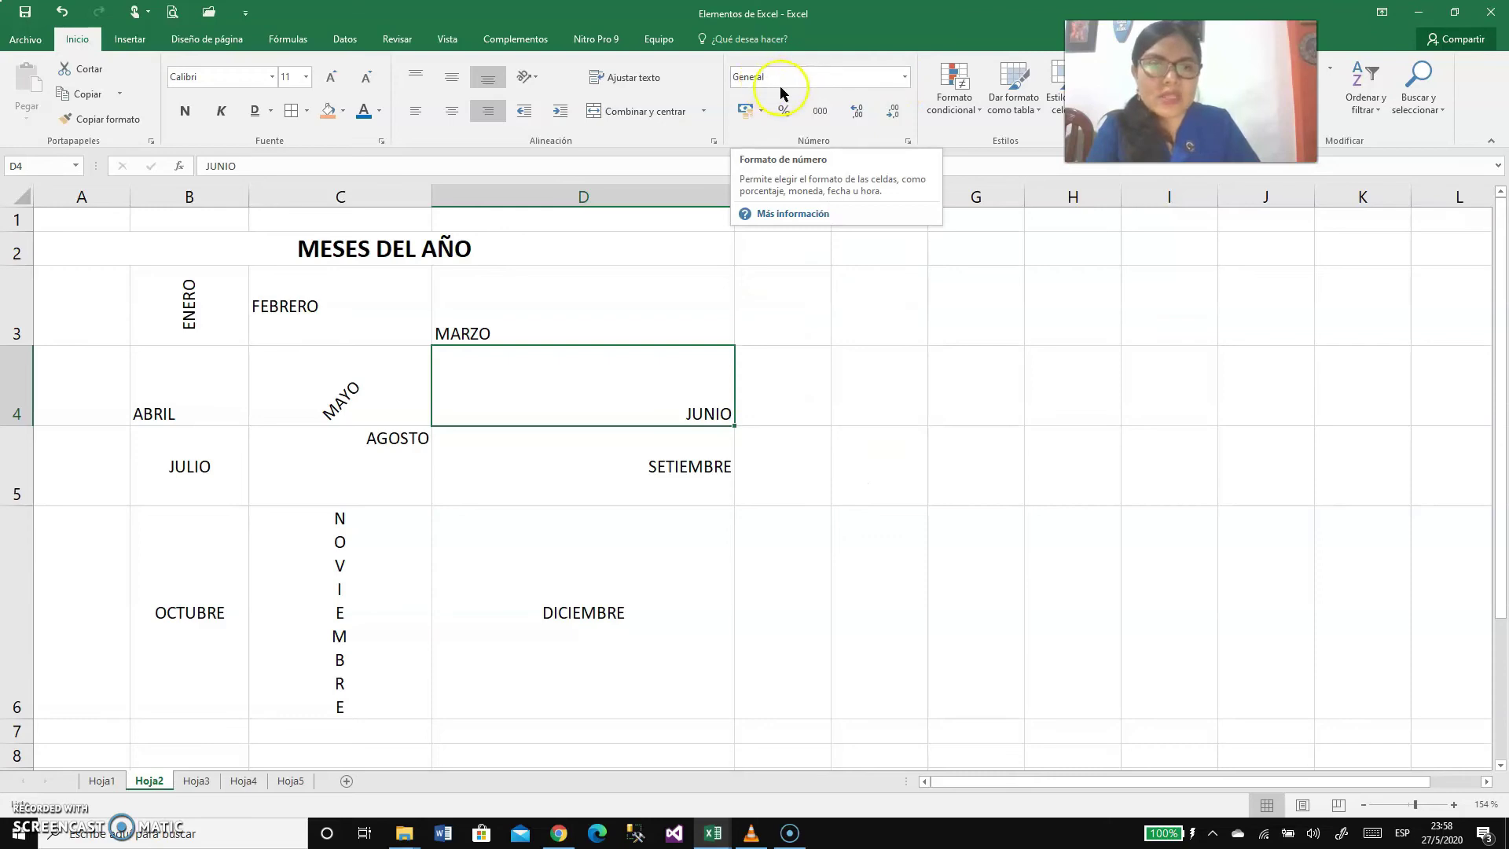
left_click(878, 79)
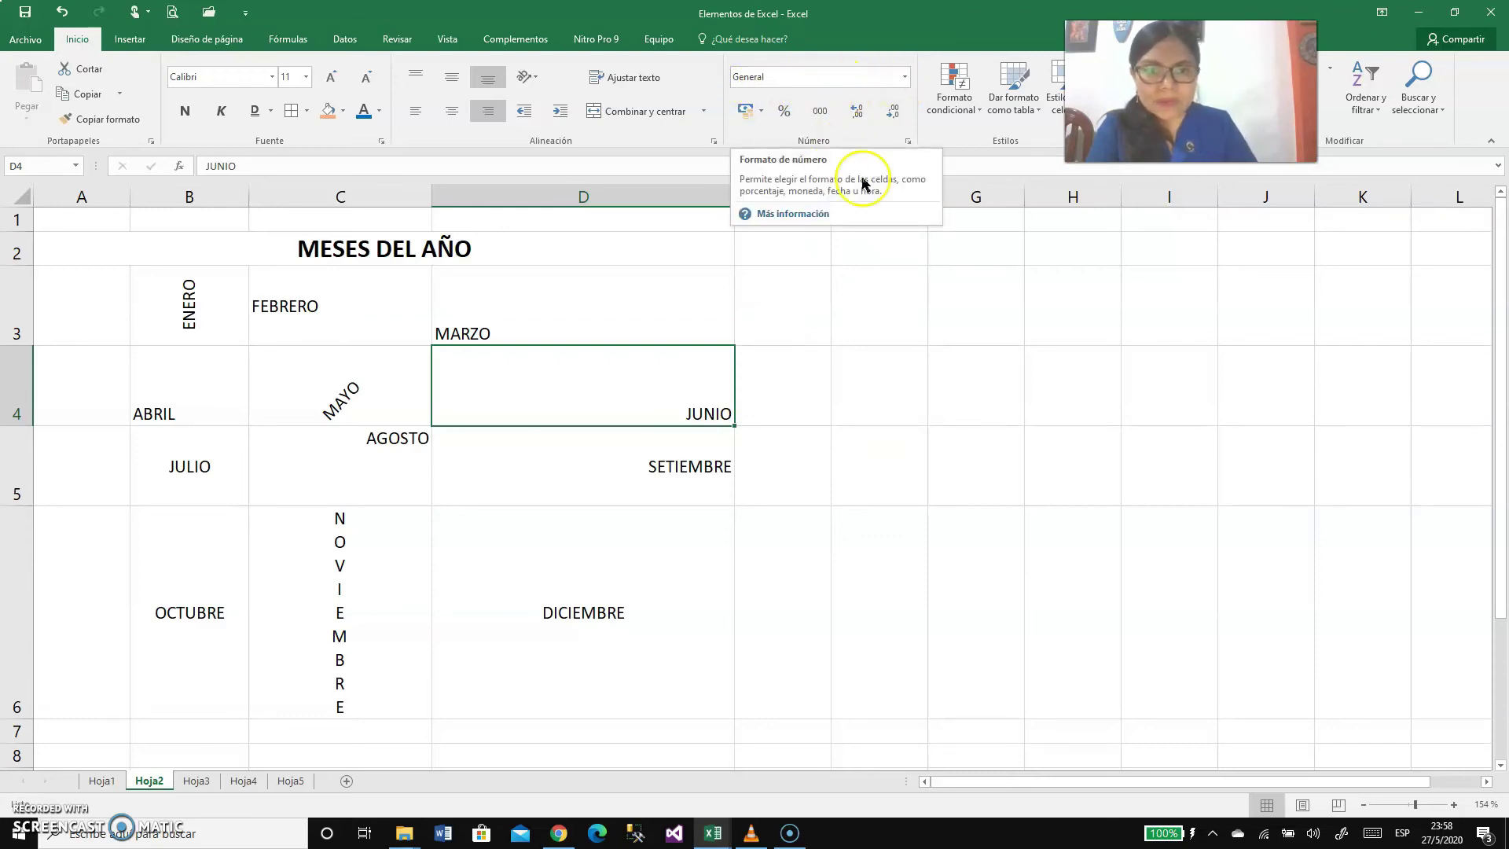
Step: On sheet Hoja3, enter the numbers 100, 1 and 45 in cells B3, C3 and D3
left_click(203, 784)
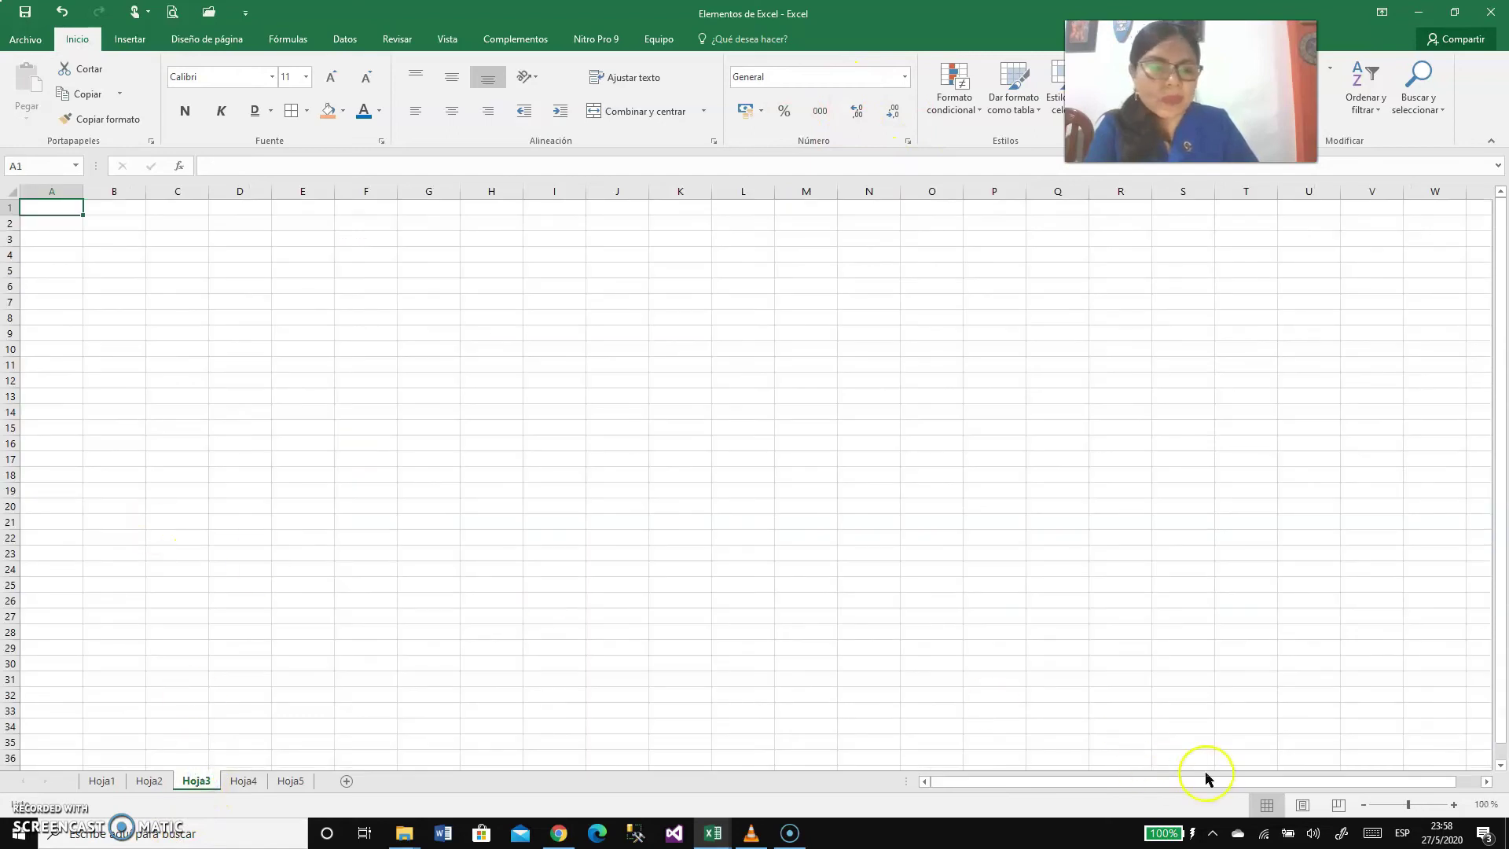
left_click(1418, 806)
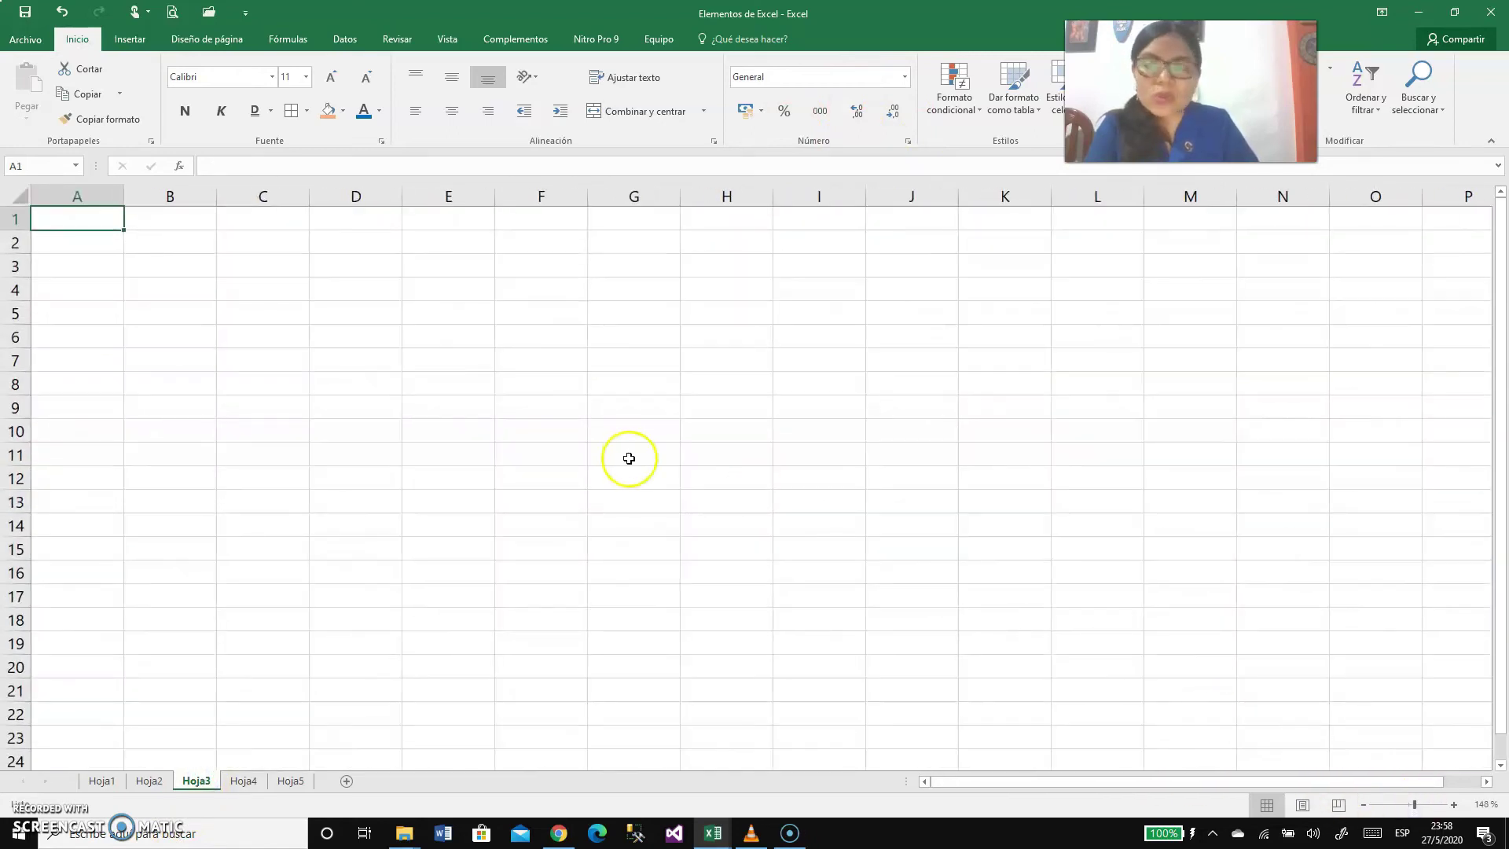
left_click(174, 261)
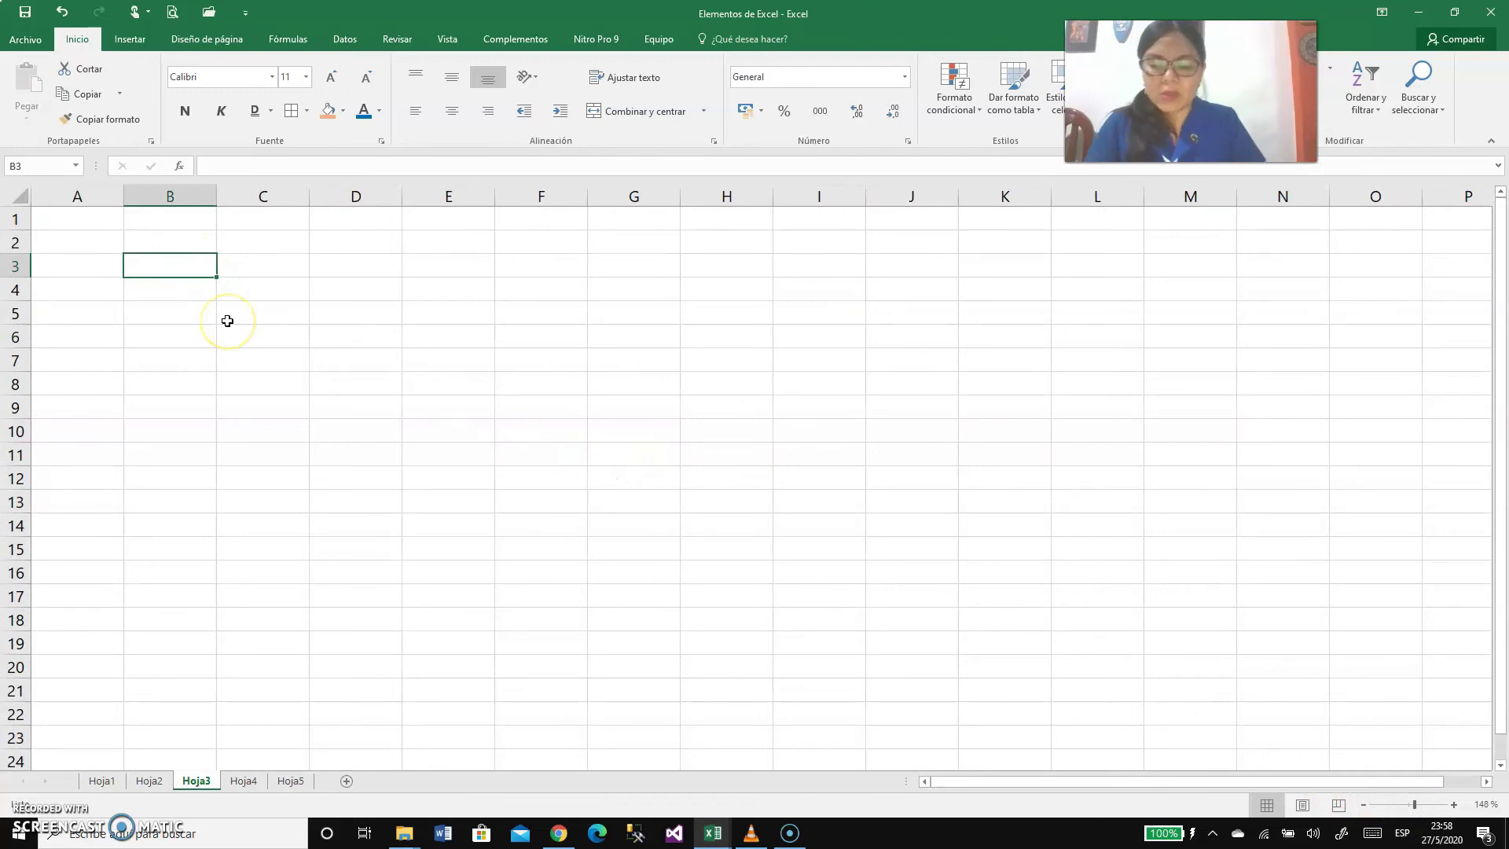
type("100")
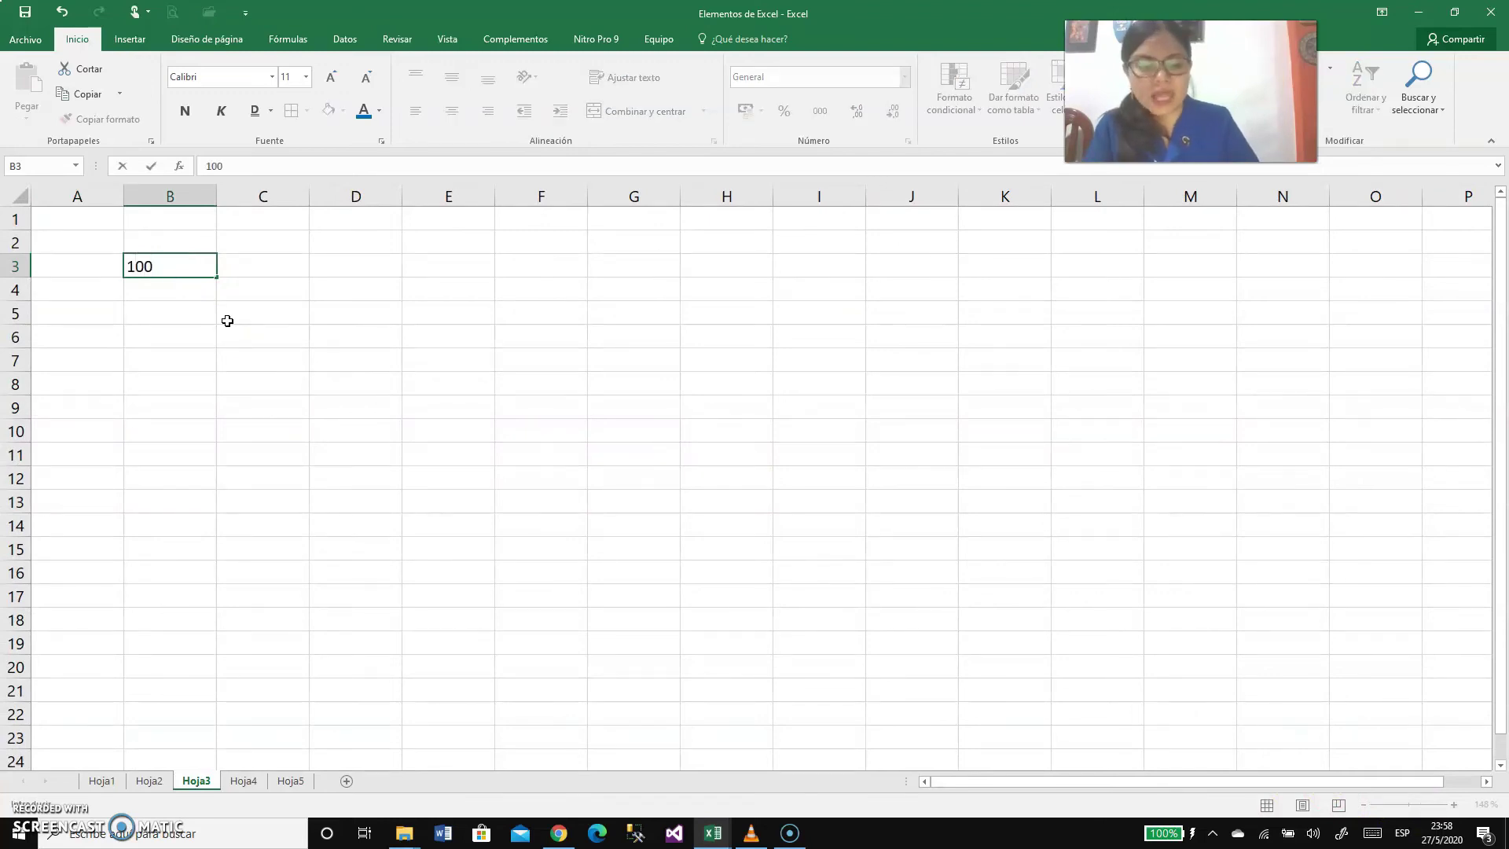
key("Tab")
type("1")
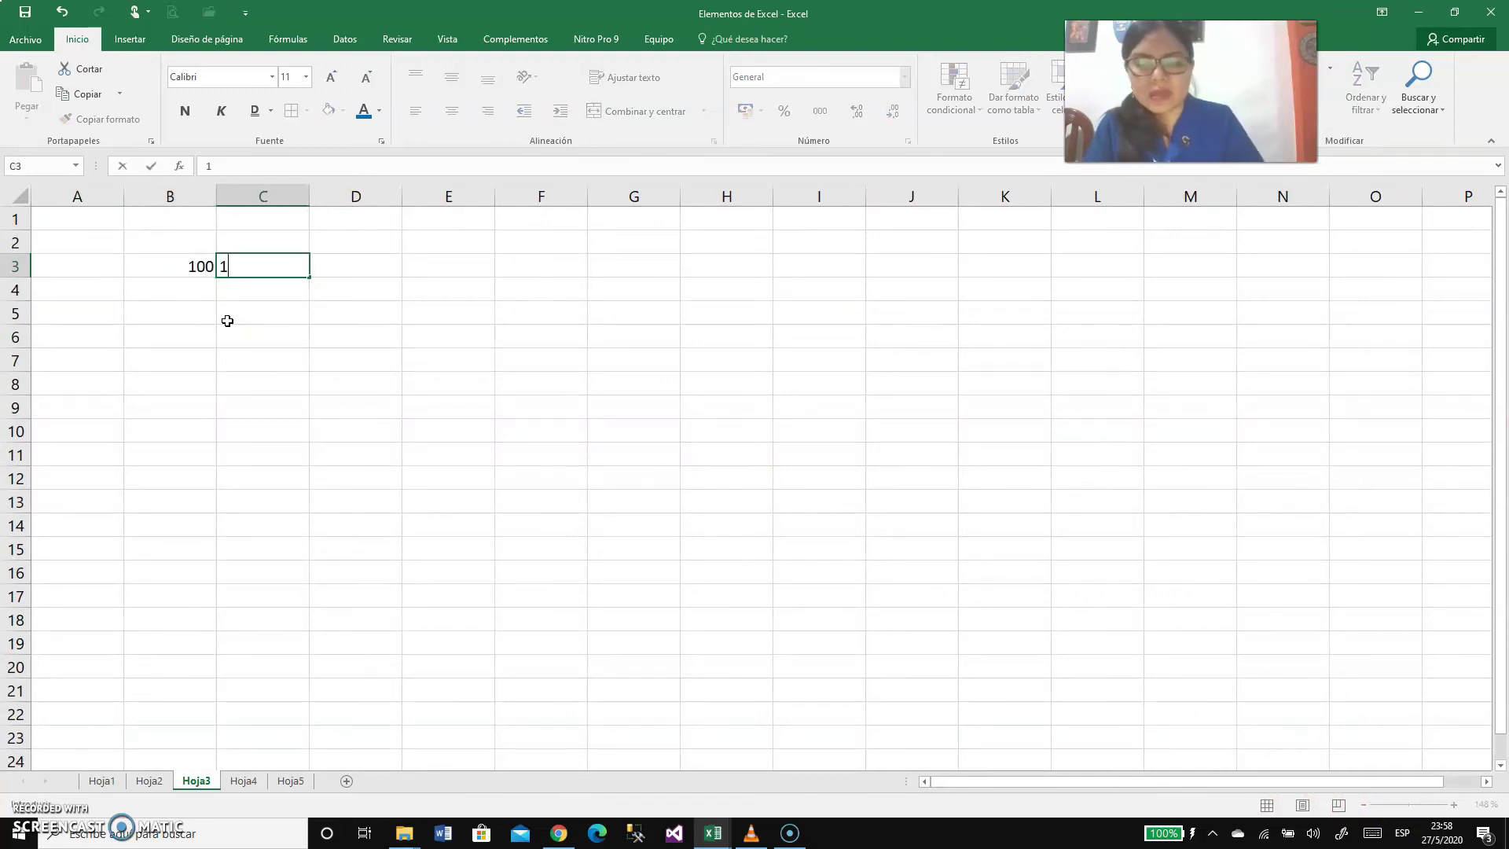
key("Tab")
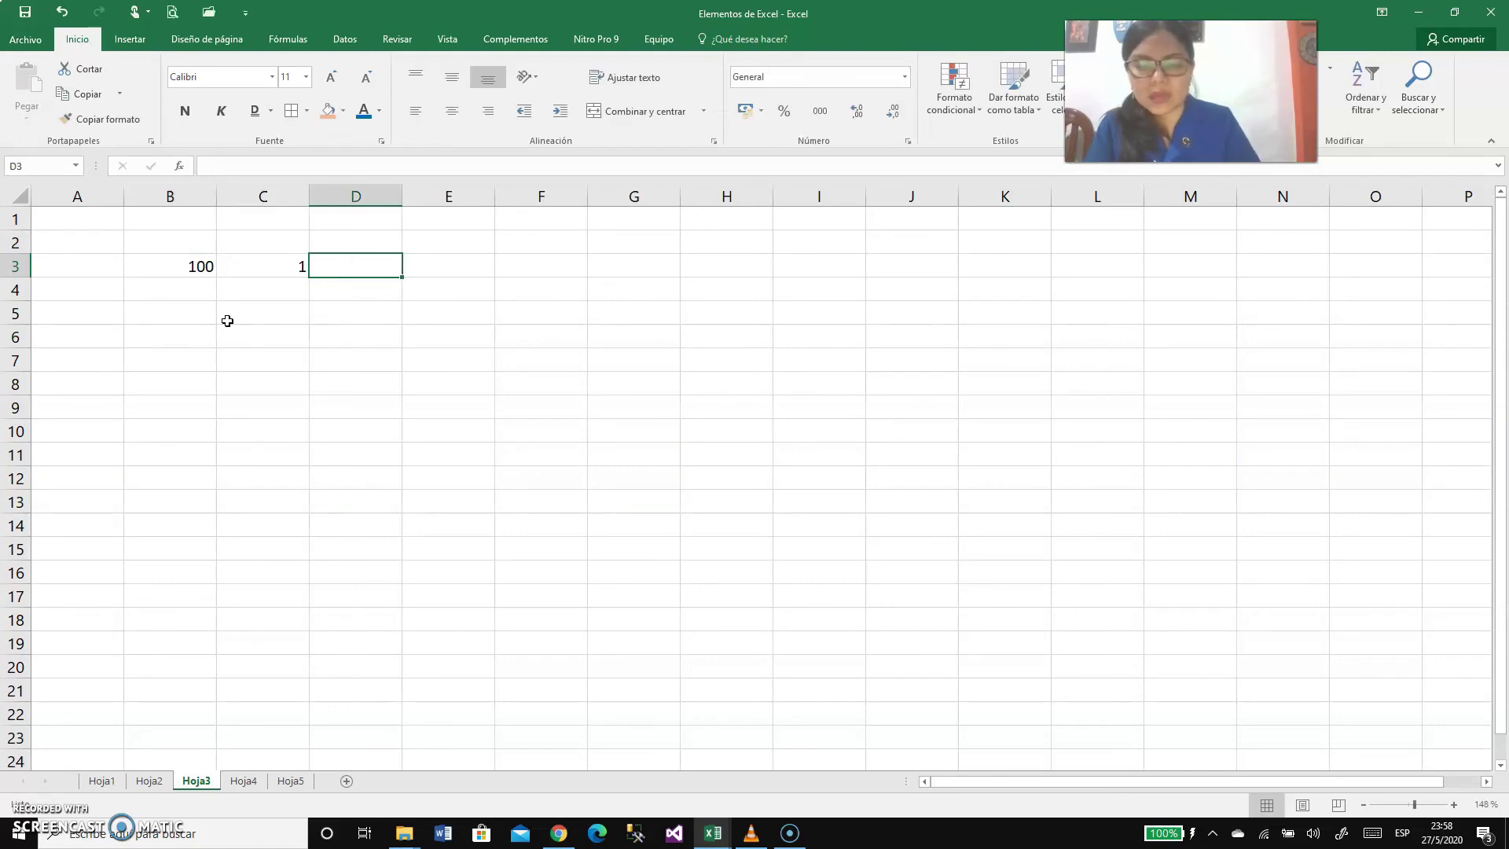
type("45")
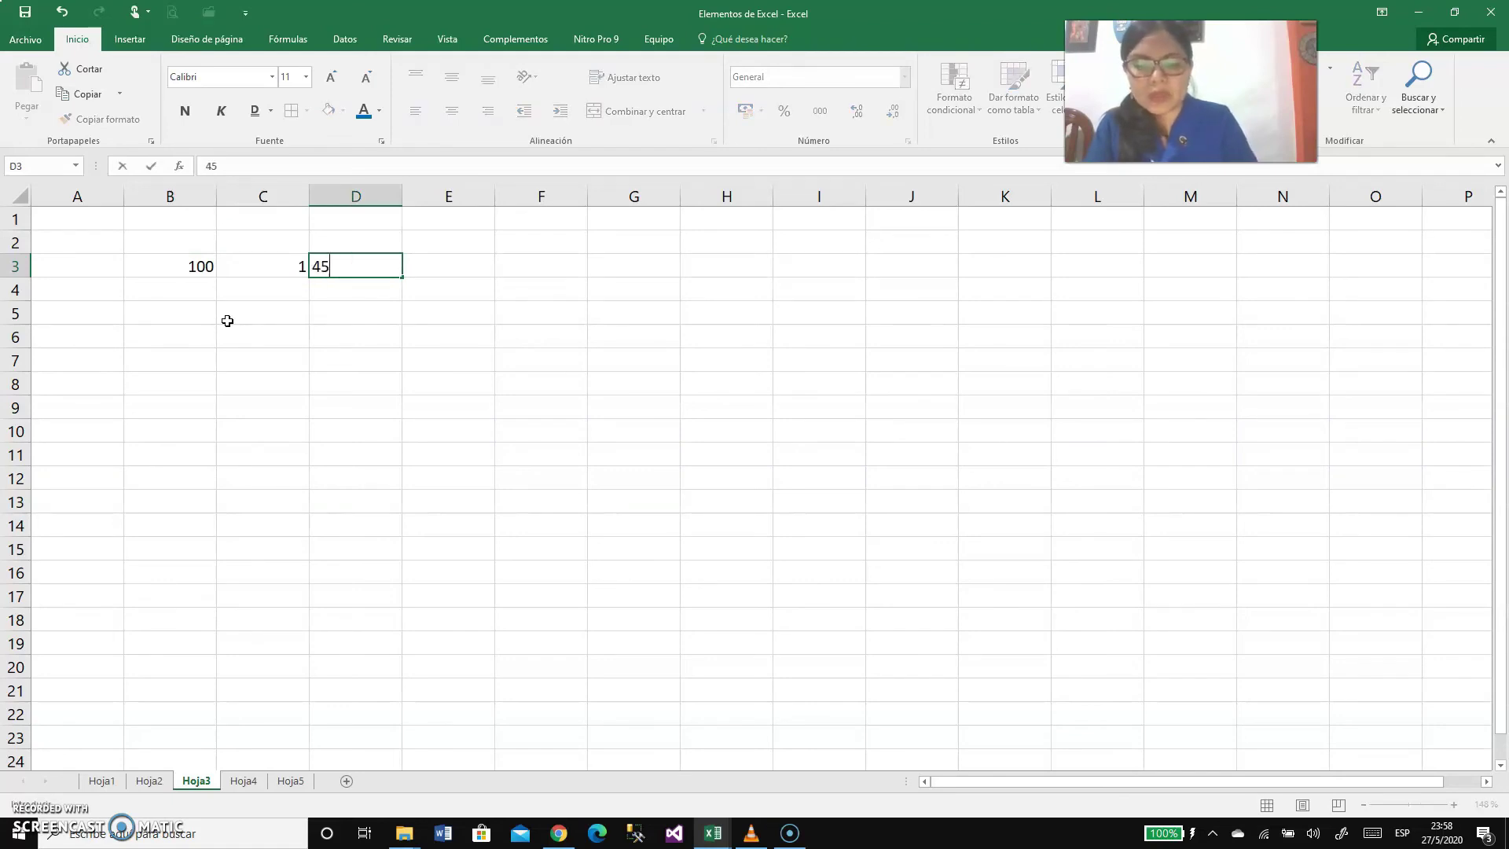
key("Return")
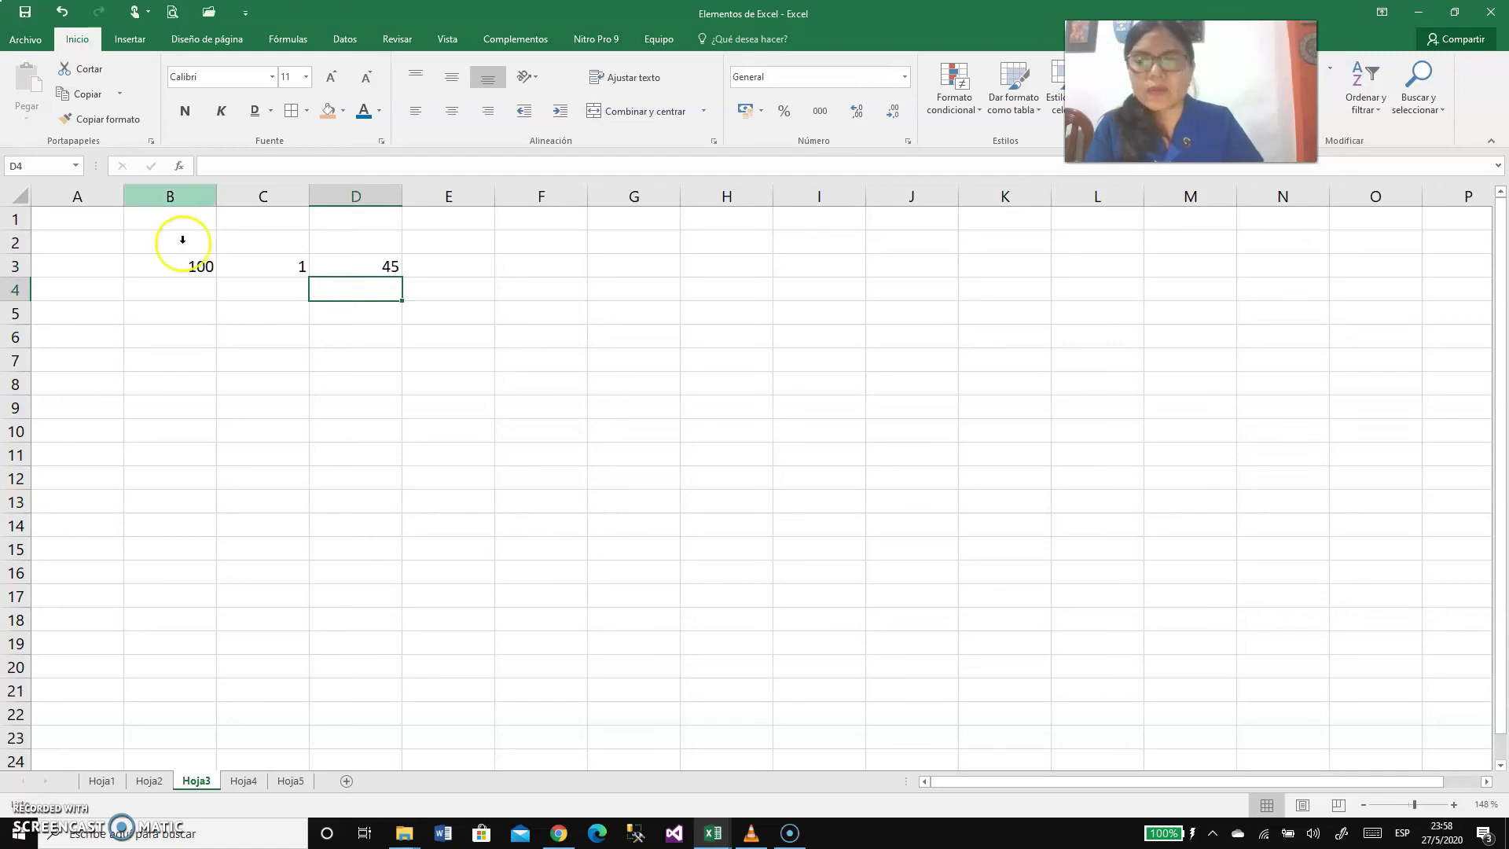
Step: Enter the heading N° ORDEN in cell C2, above the number 1
left_click(204, 265)
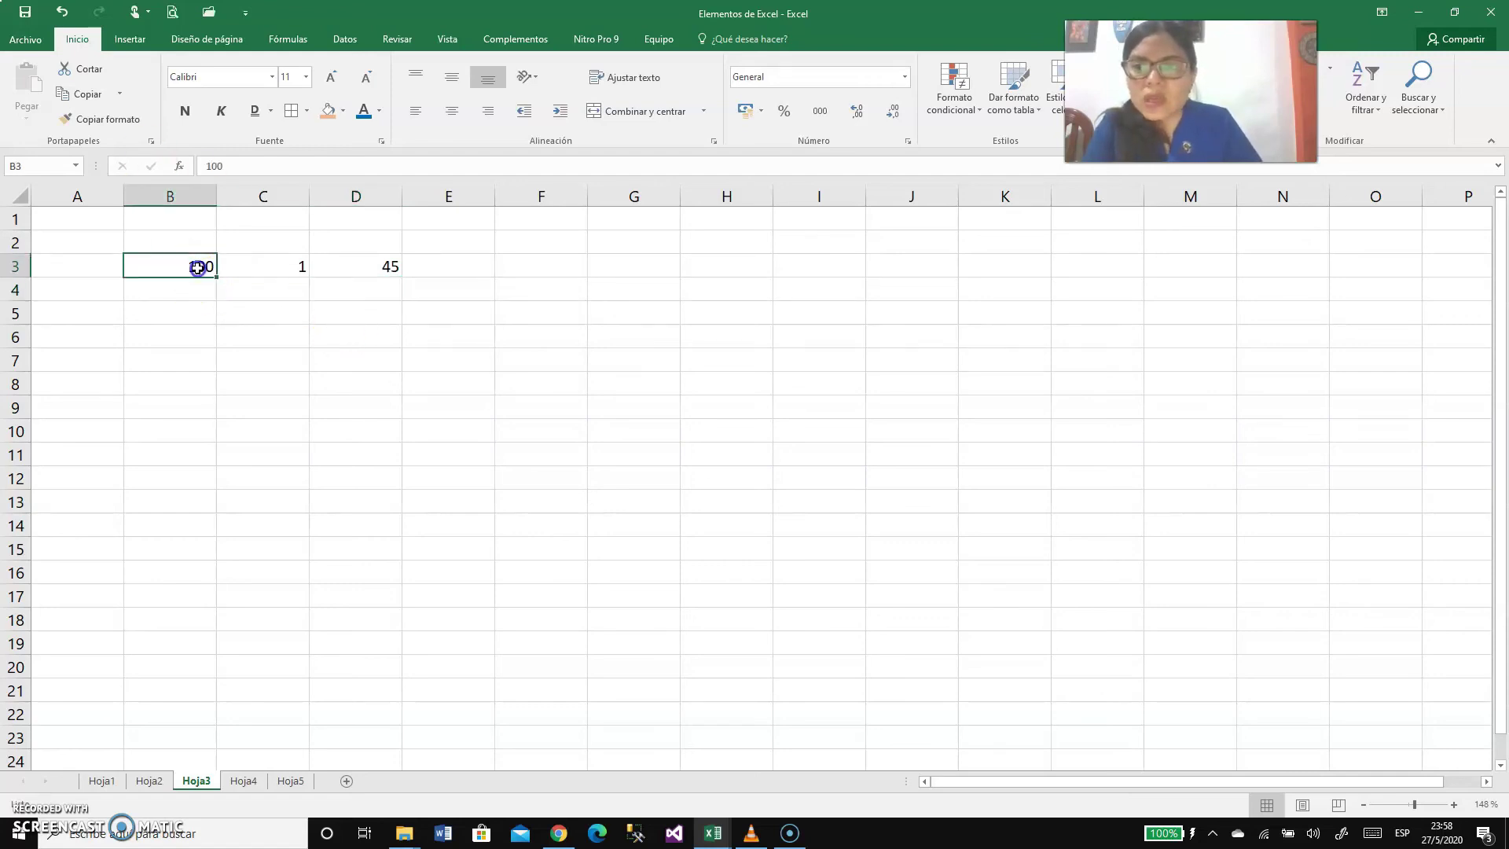
left_click(260, 261)
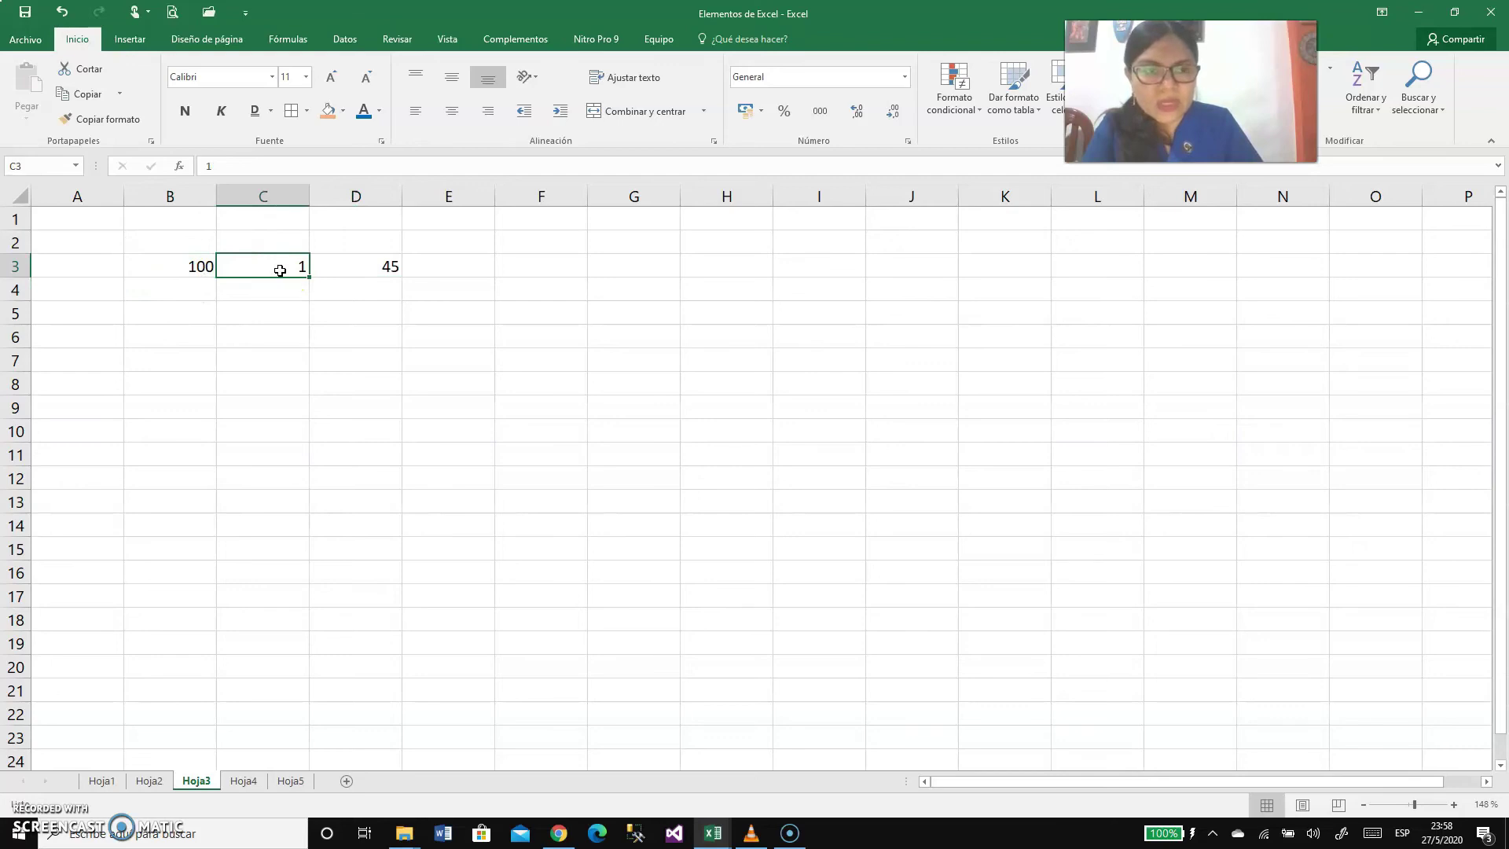
left_click(283, 241)
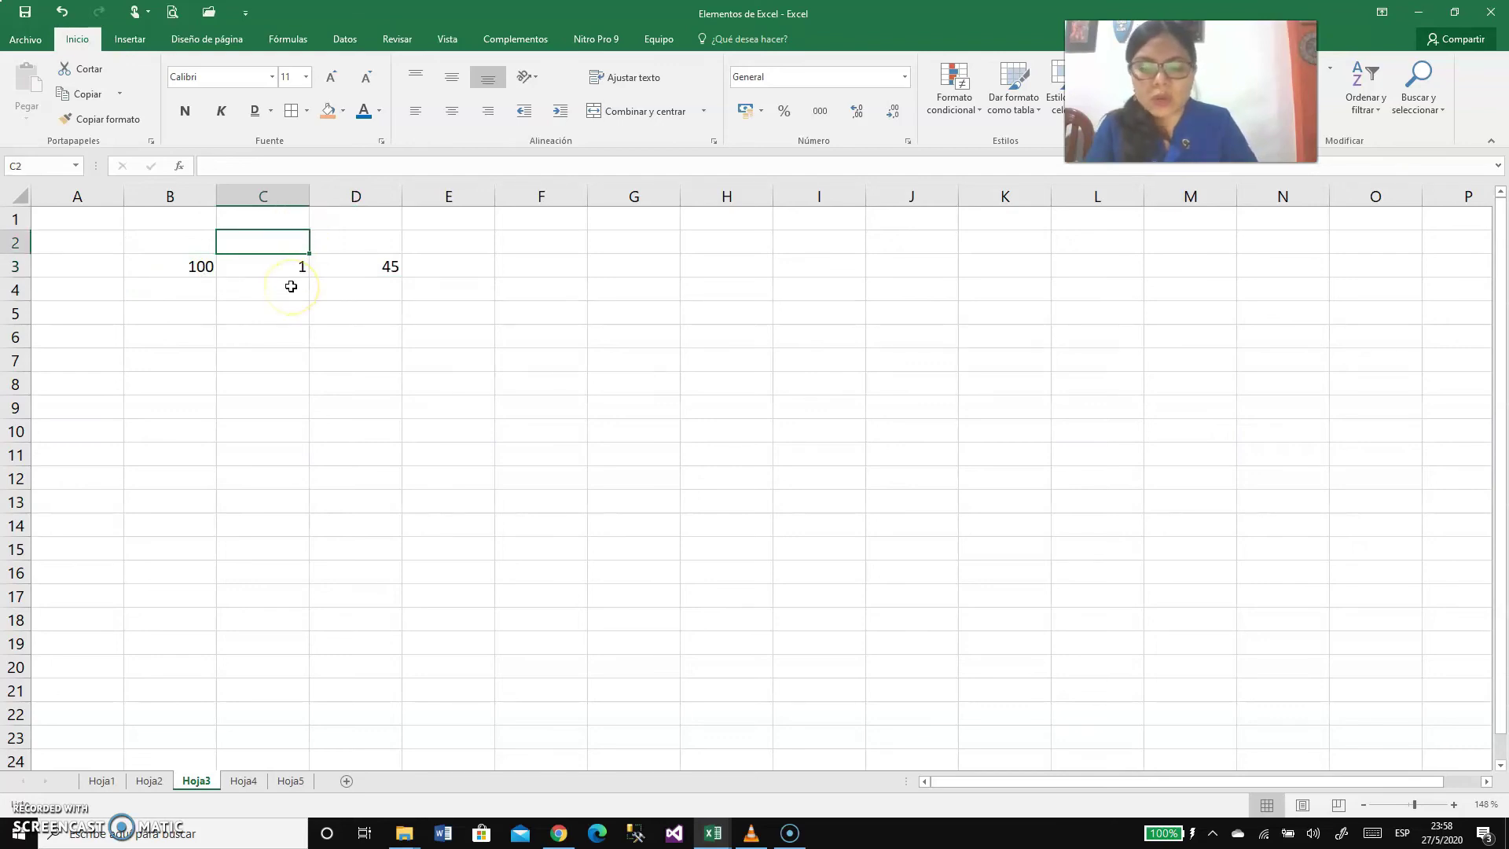
type("N° ORDEN")
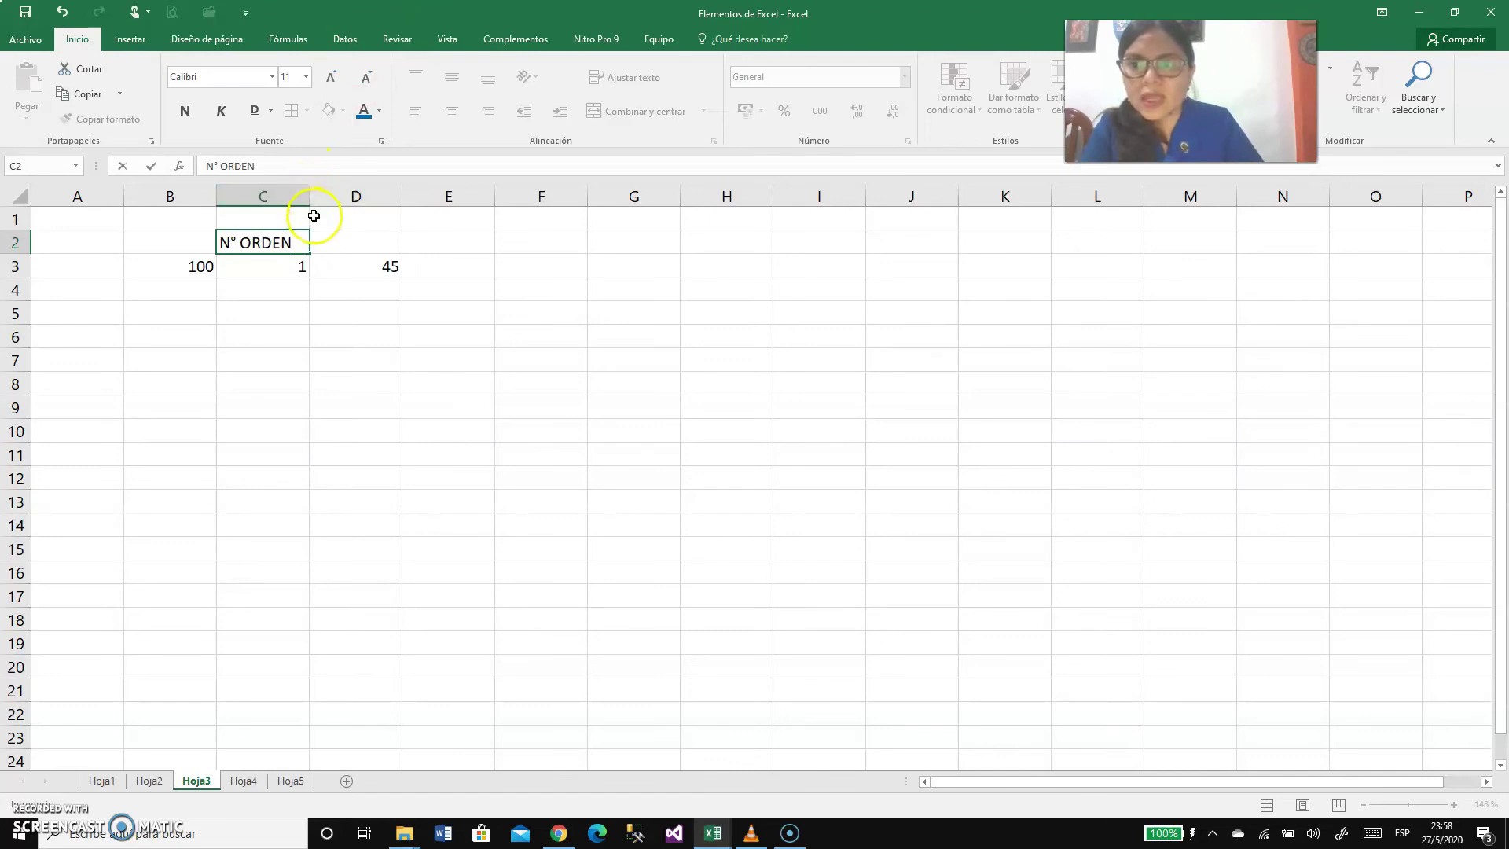
key("Tab")
Step: Narrow column C and wrap the N° ORDEN heading, leaving just enough width for the word ORDEN on one line
left_click_drag(308, 196, 270, 202)
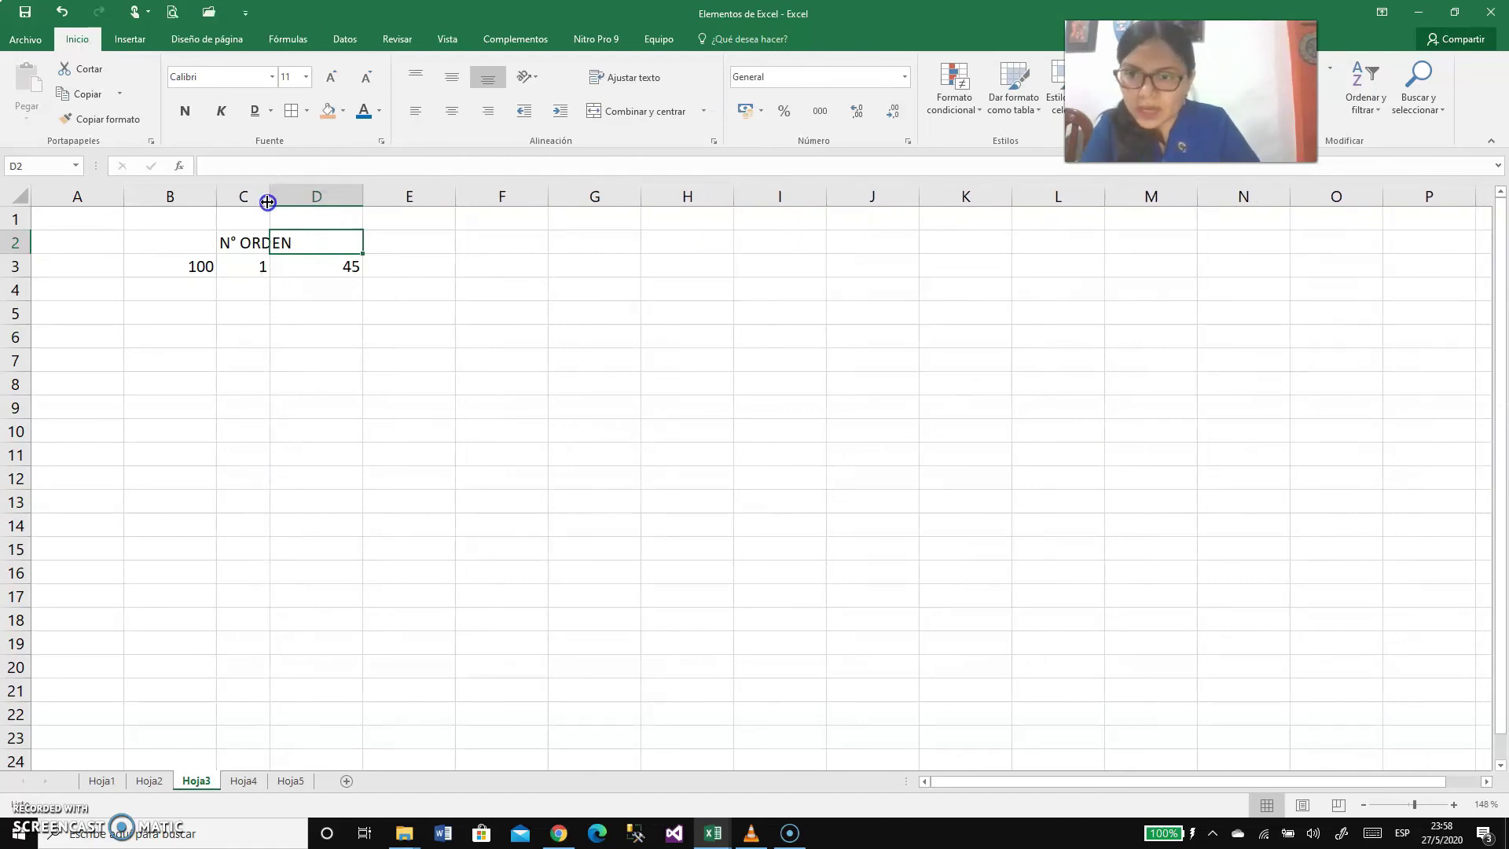
left_click(252, 246)
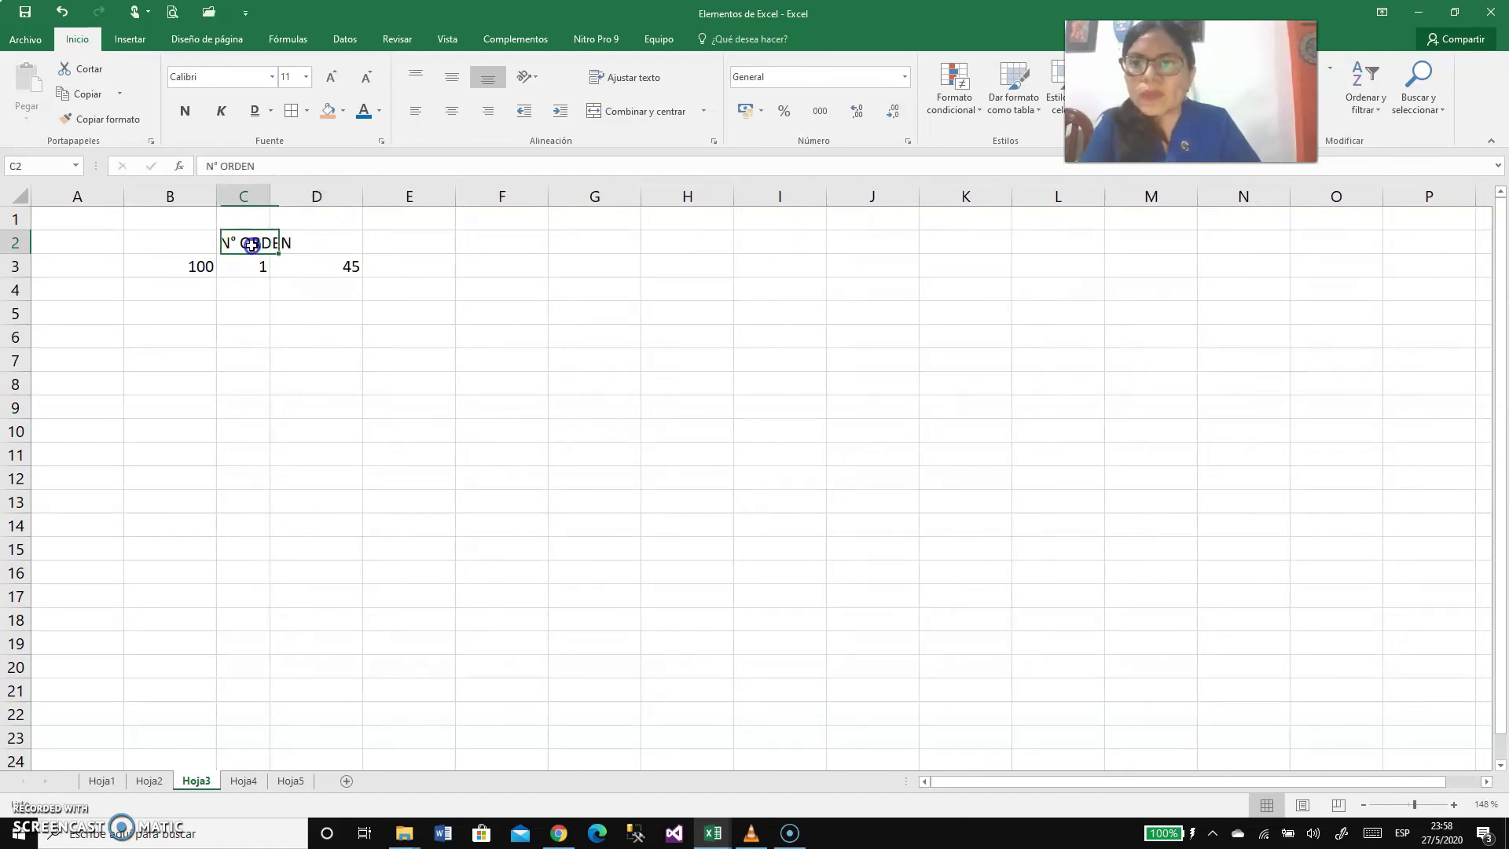
left_click(633, 79)
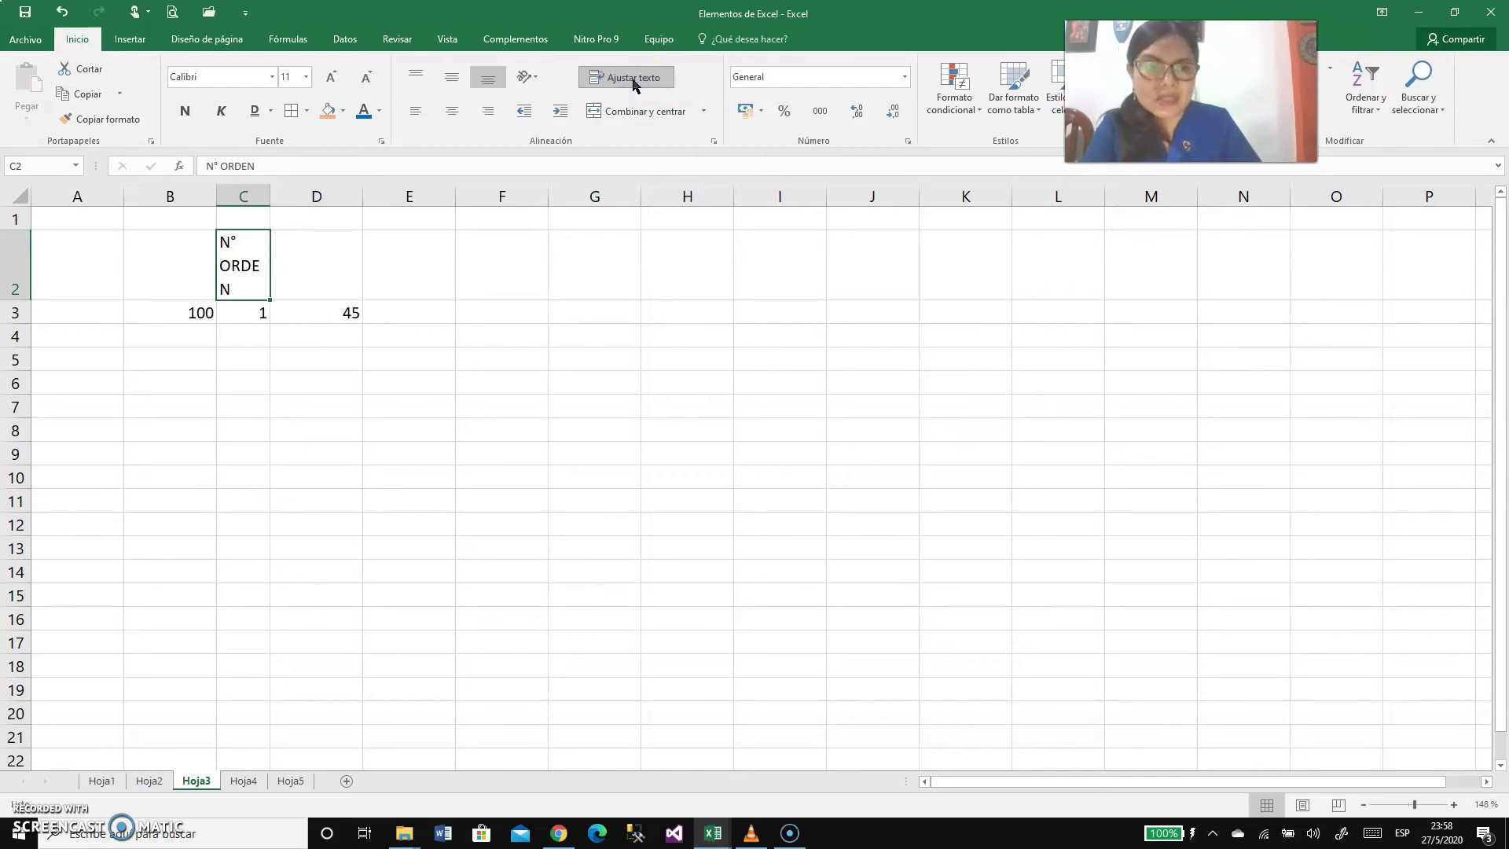
left_click_drag(273, 197, 277, 196)
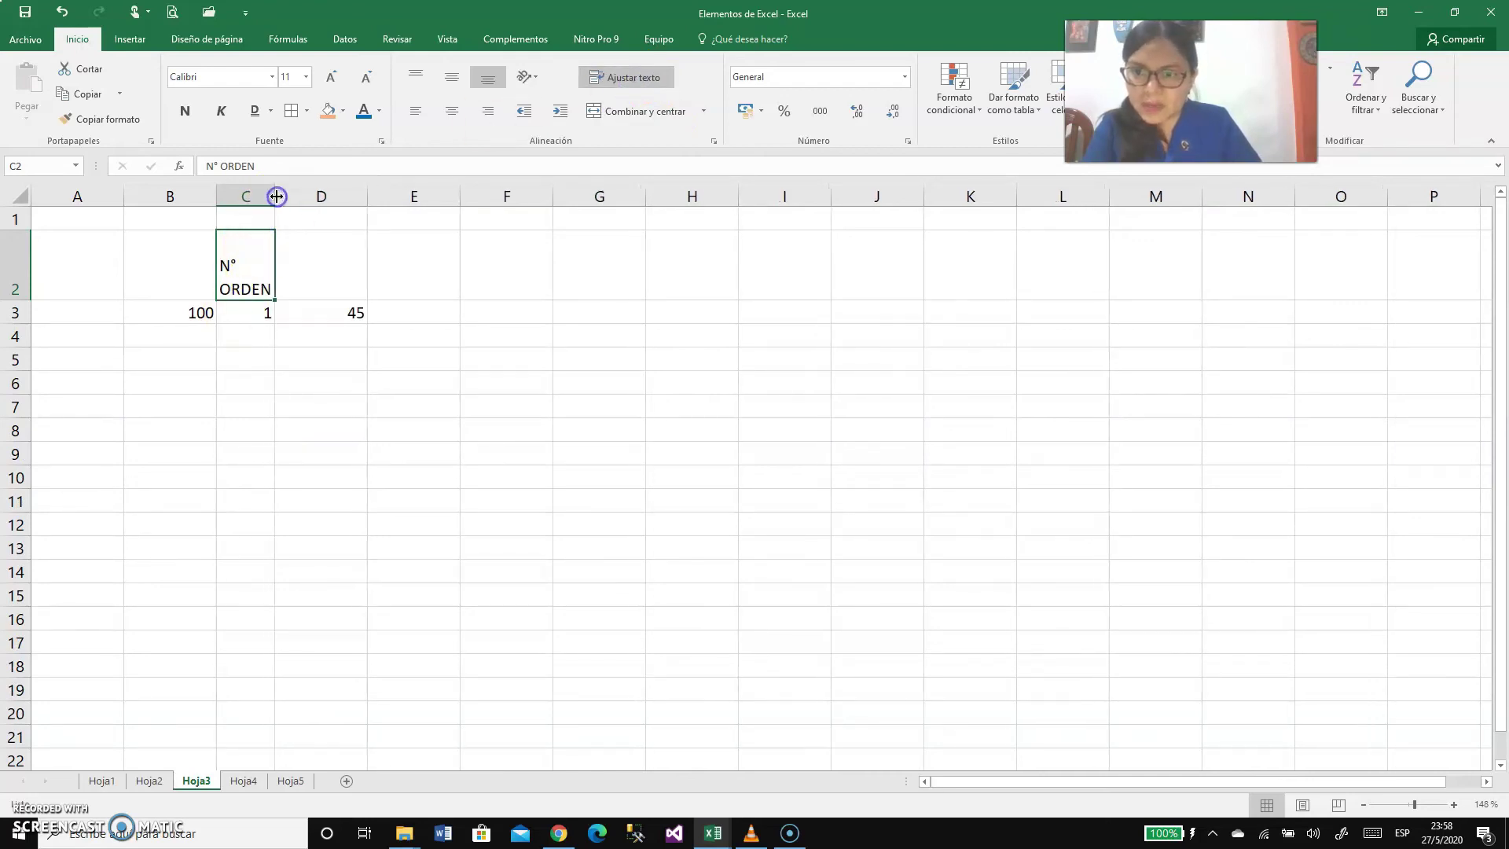
Step: Centre the N° ORDEN heading both vertically and horizontally in cell C2
left_click(464, 81)
left_click(452, 110)
left_click(284, 373)
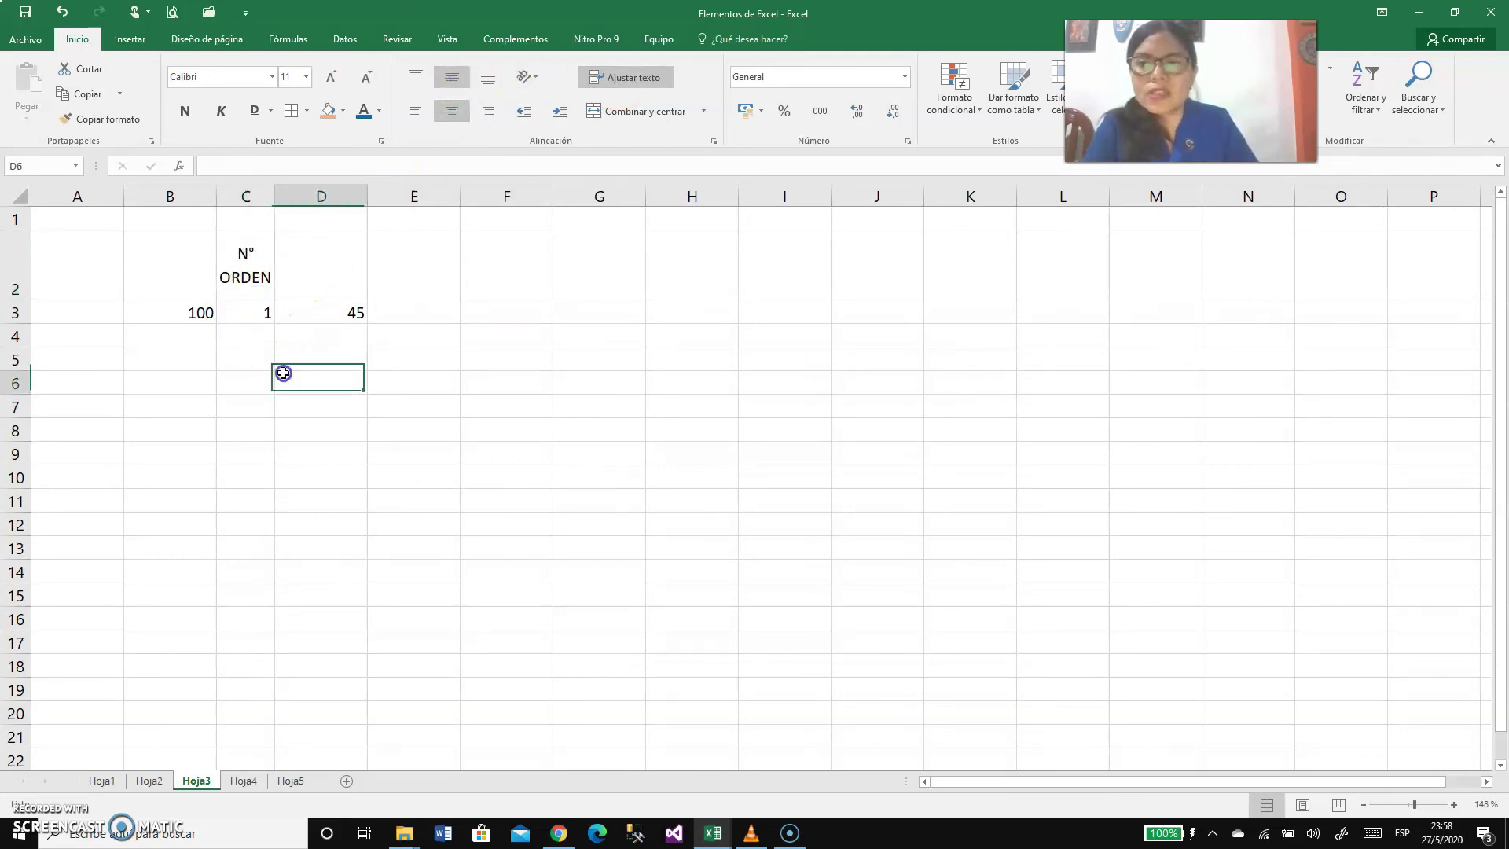
Step: Examine the number formats offered for cell C3, including the additional number format categories
left_click(253, 314)
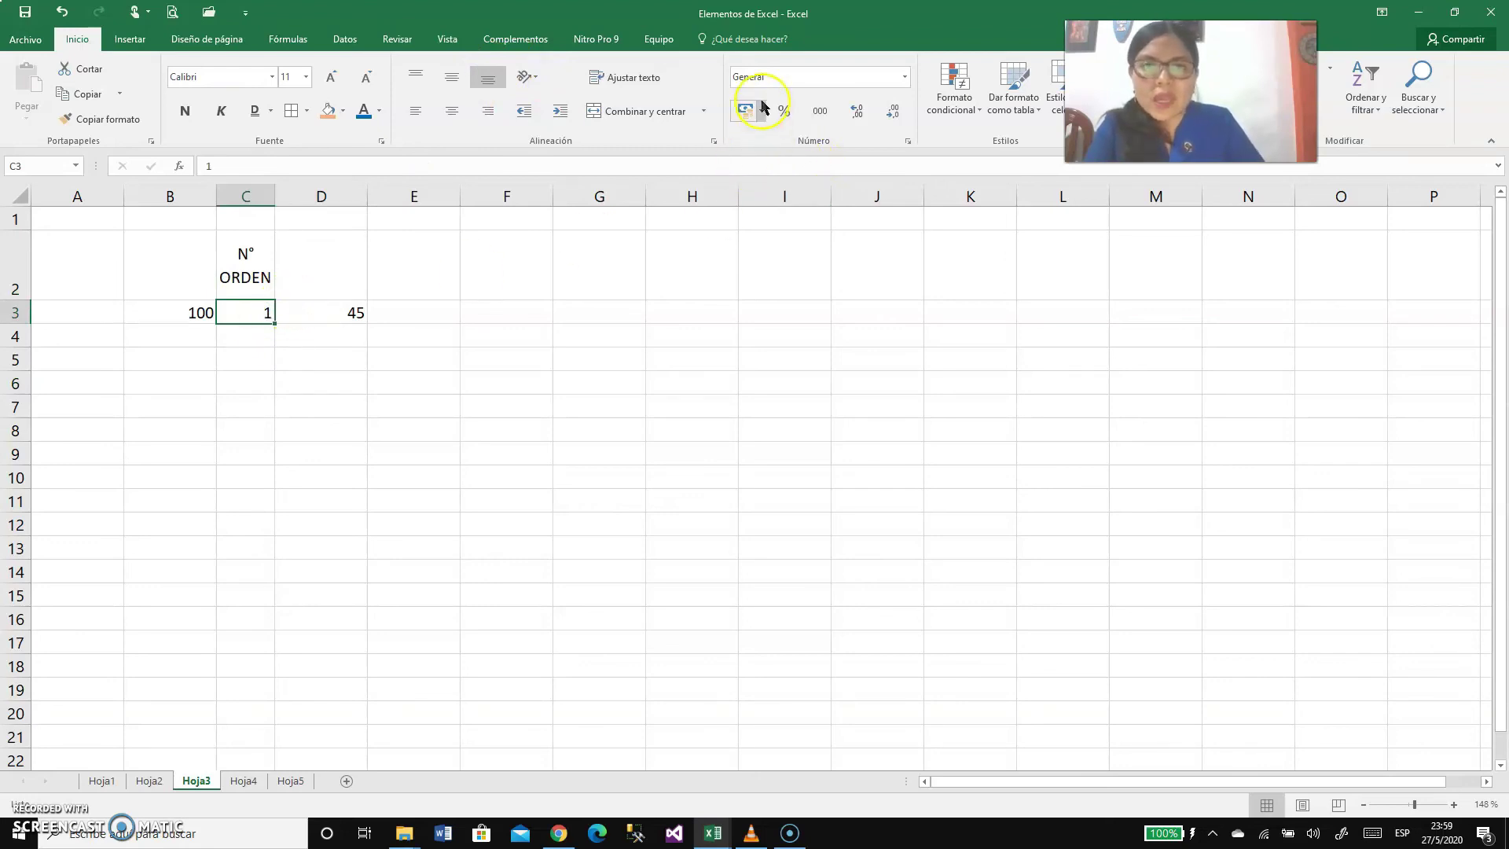
left_click(905, 76)
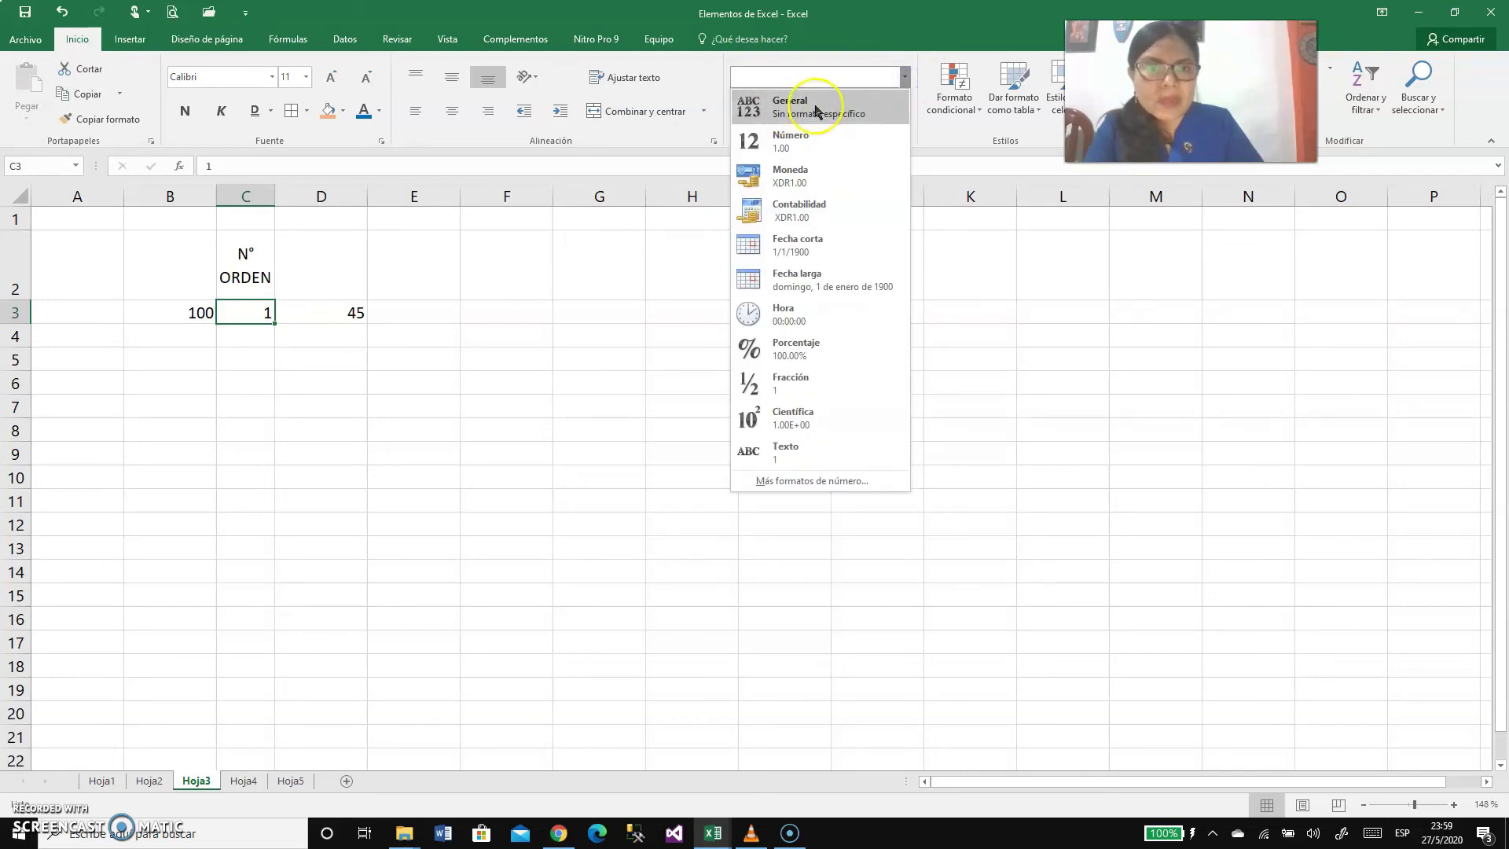
left_click(905, 78)
left_click(905, 77)
left_click(786, 106)
left_click(905, 77)
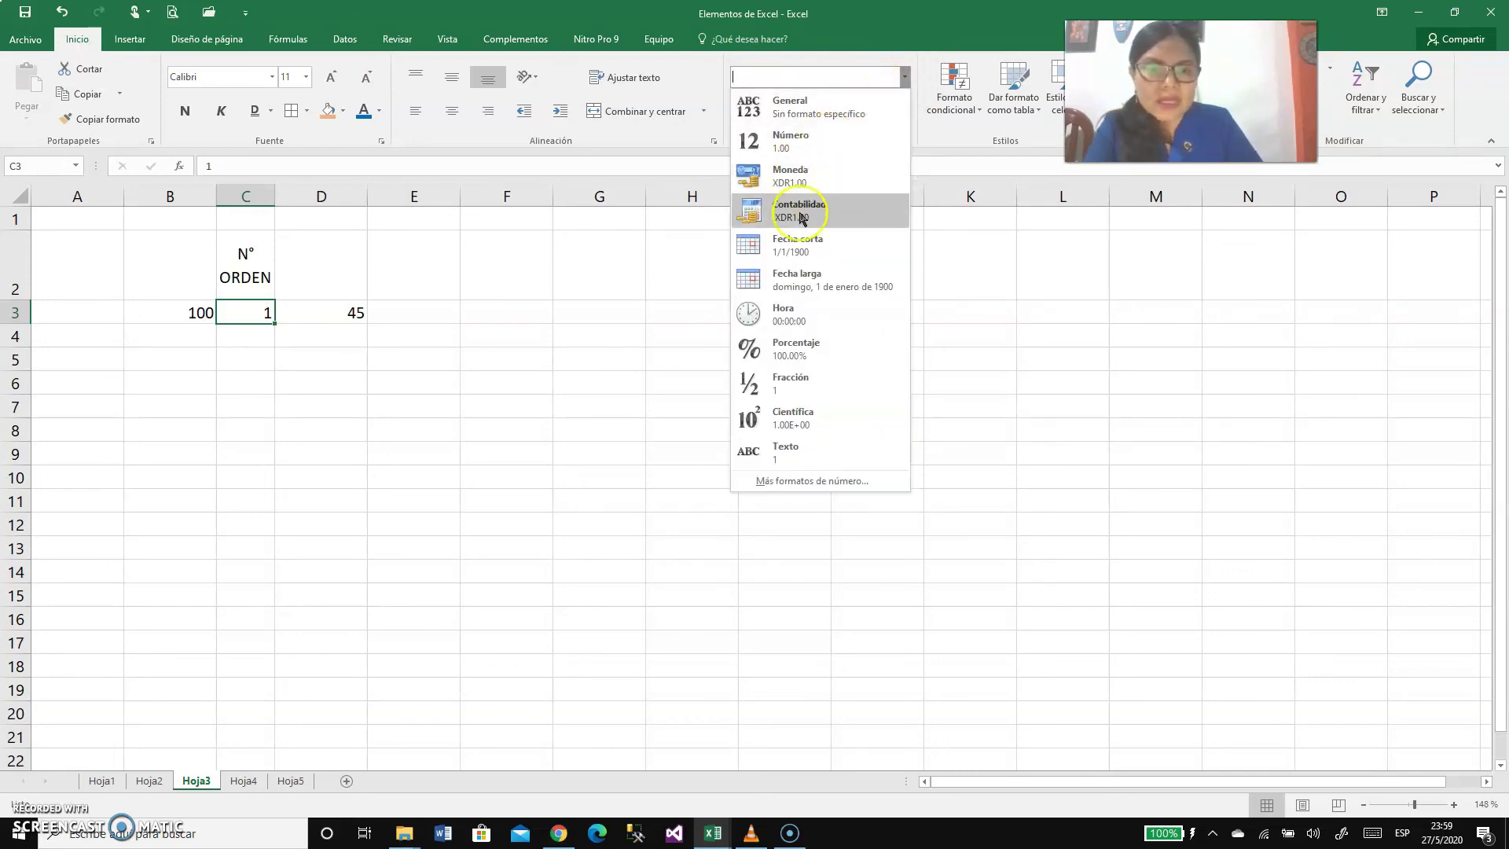
left_click(824, 481)
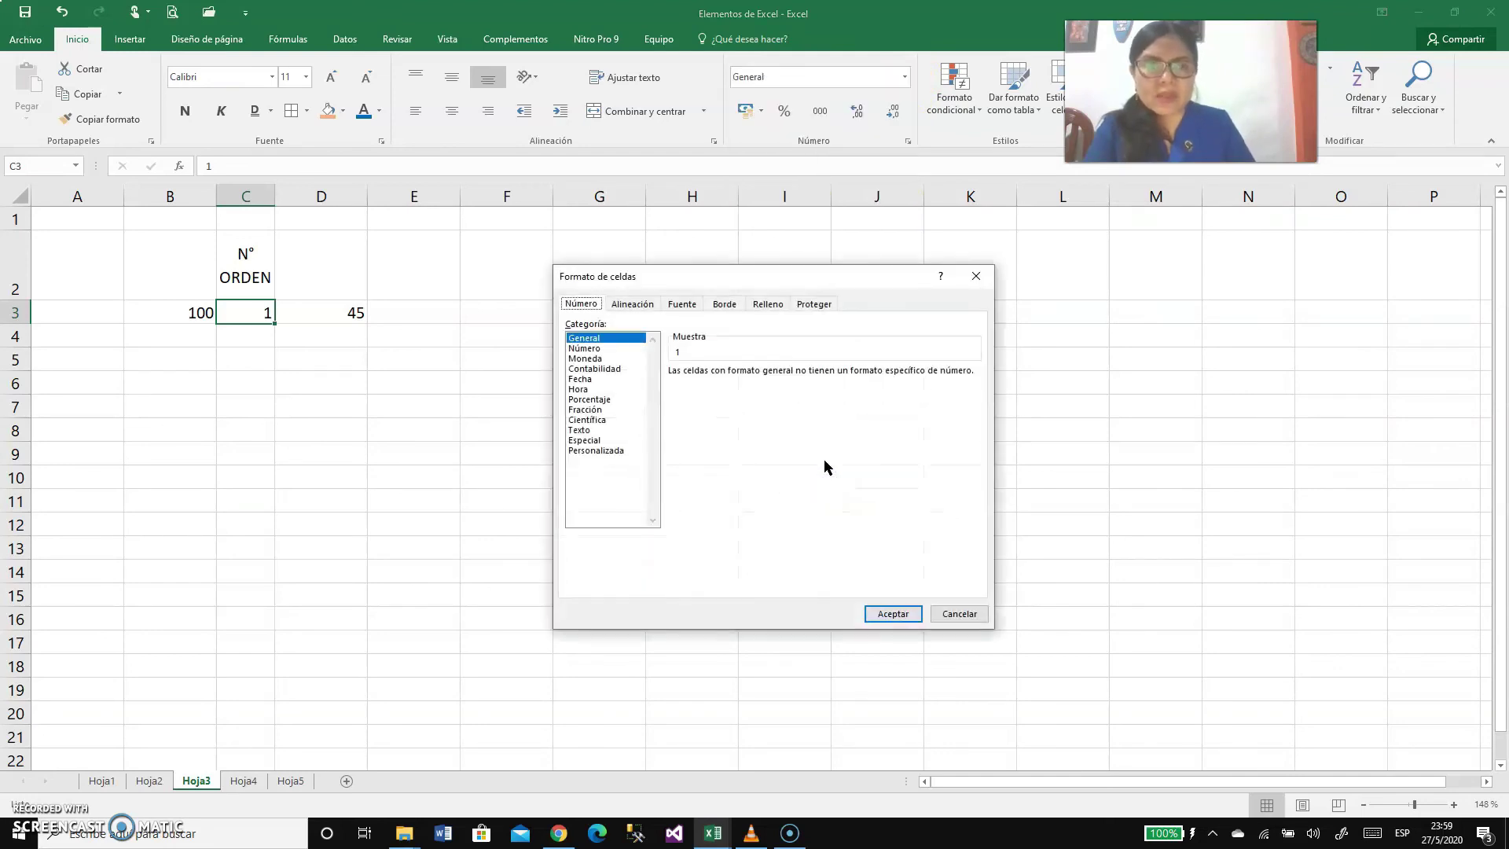
left_click_drag(626, 278, 546, 248)
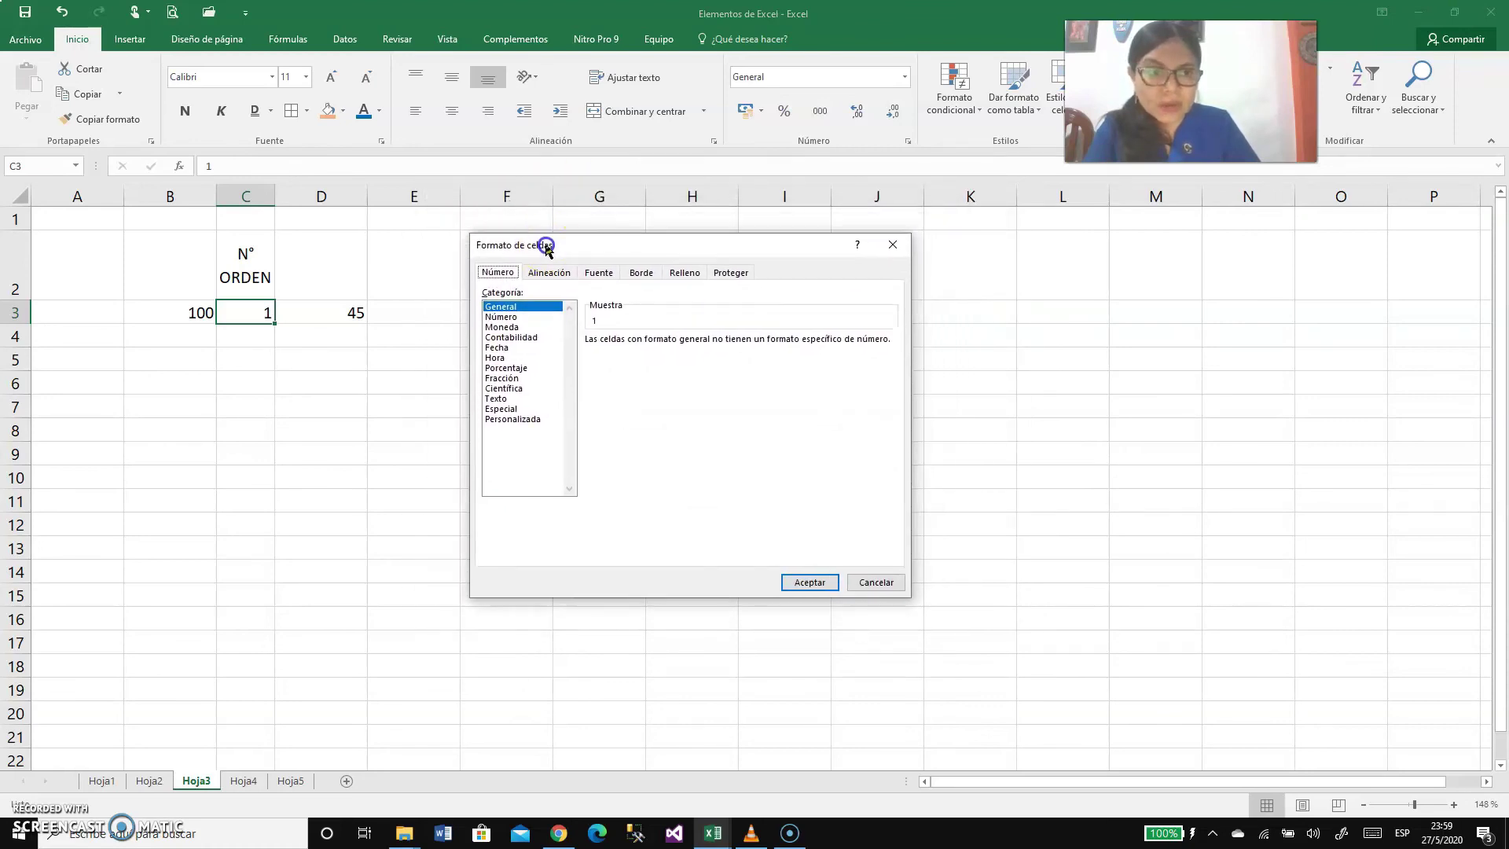
left_click(892, 245)
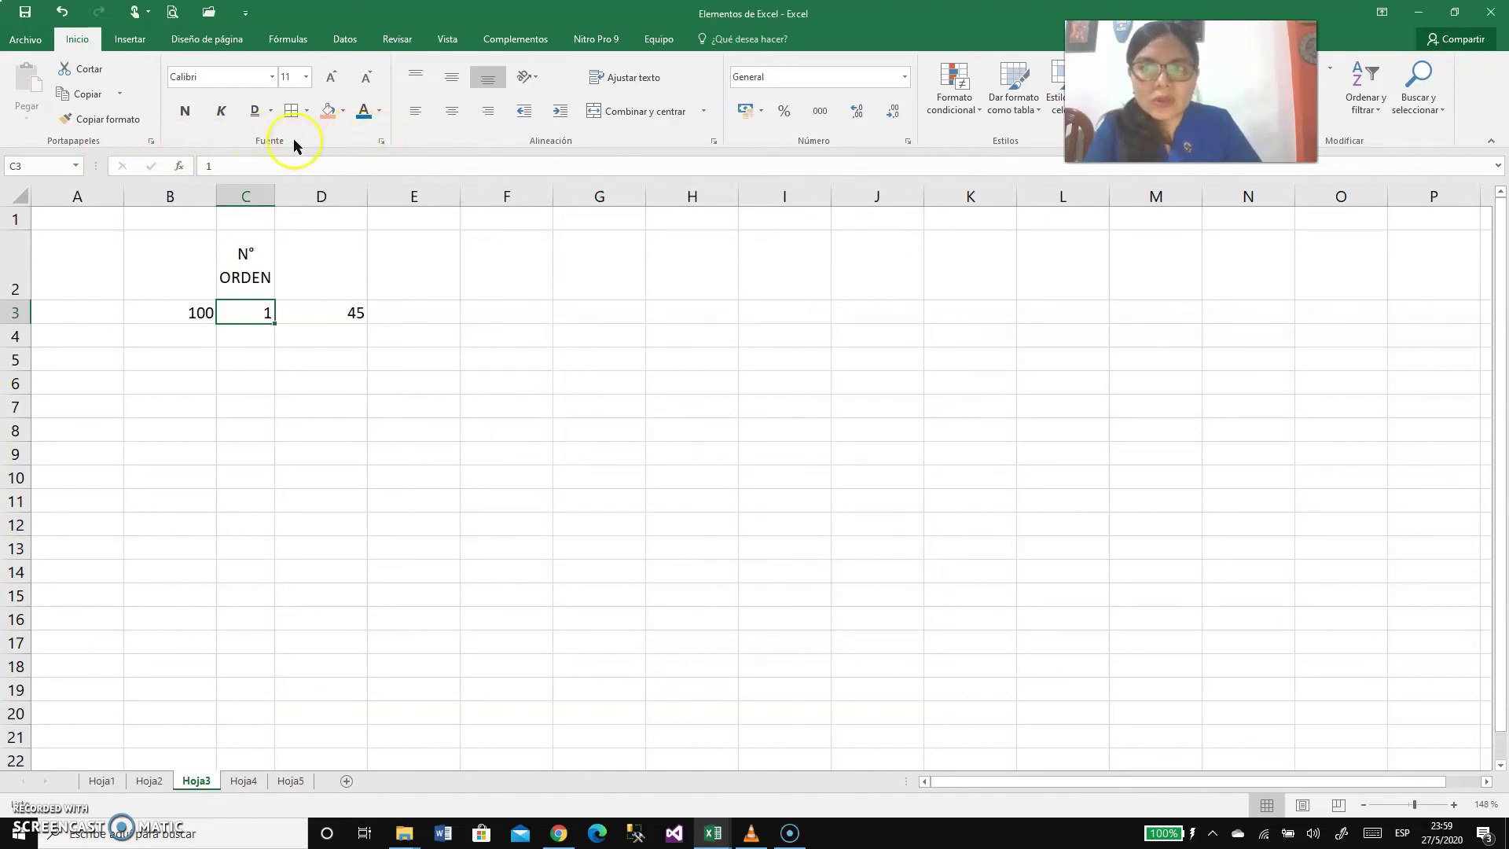
Step: Review the number, alignment, font, border, fill and protection settings in the cell format options for C3
left_click(383, 142)
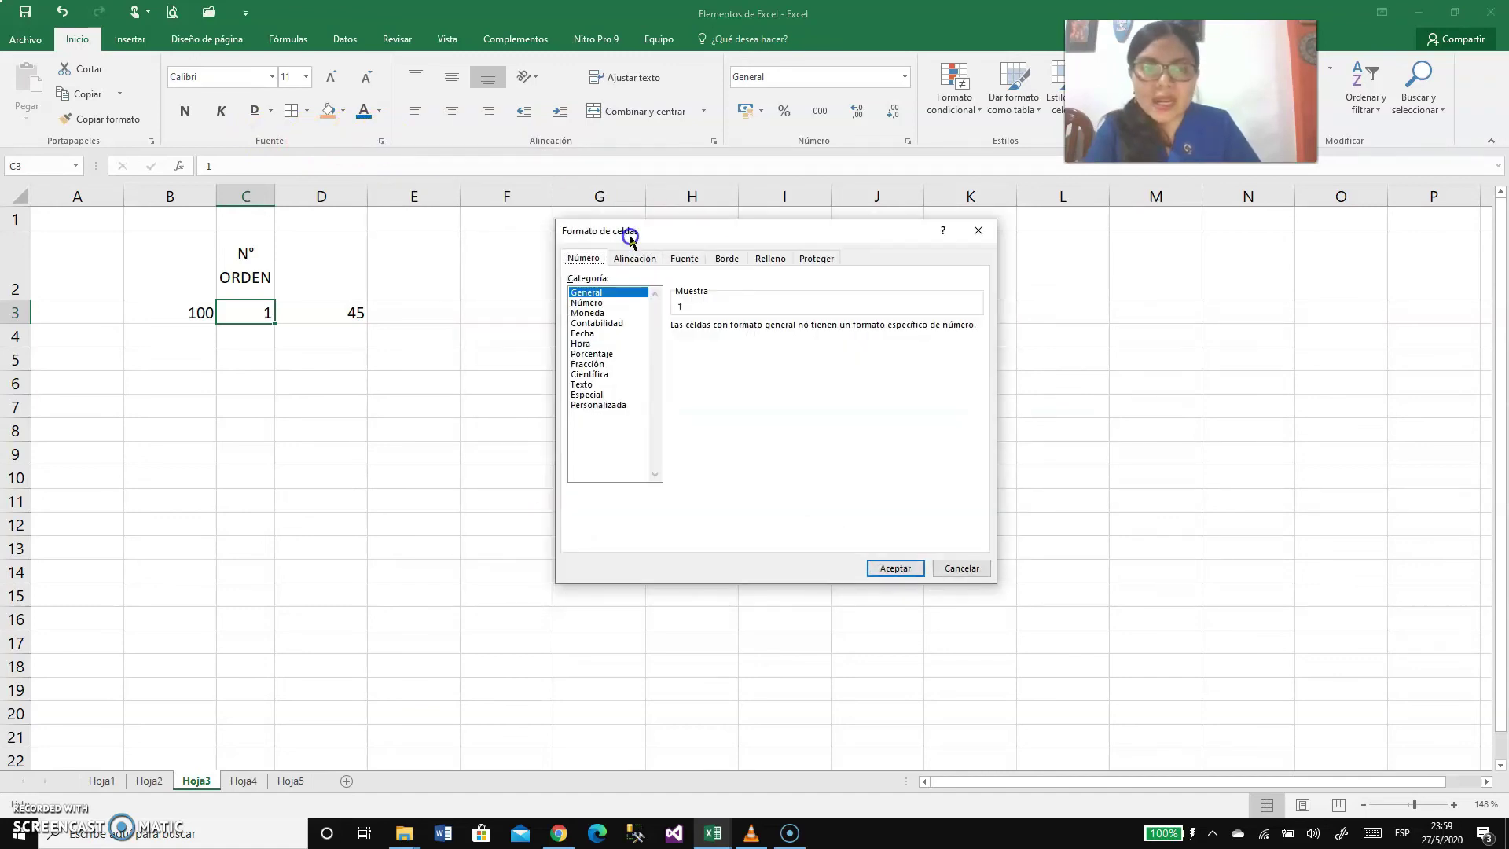
left_click_drag(631, 238, 603, 245)
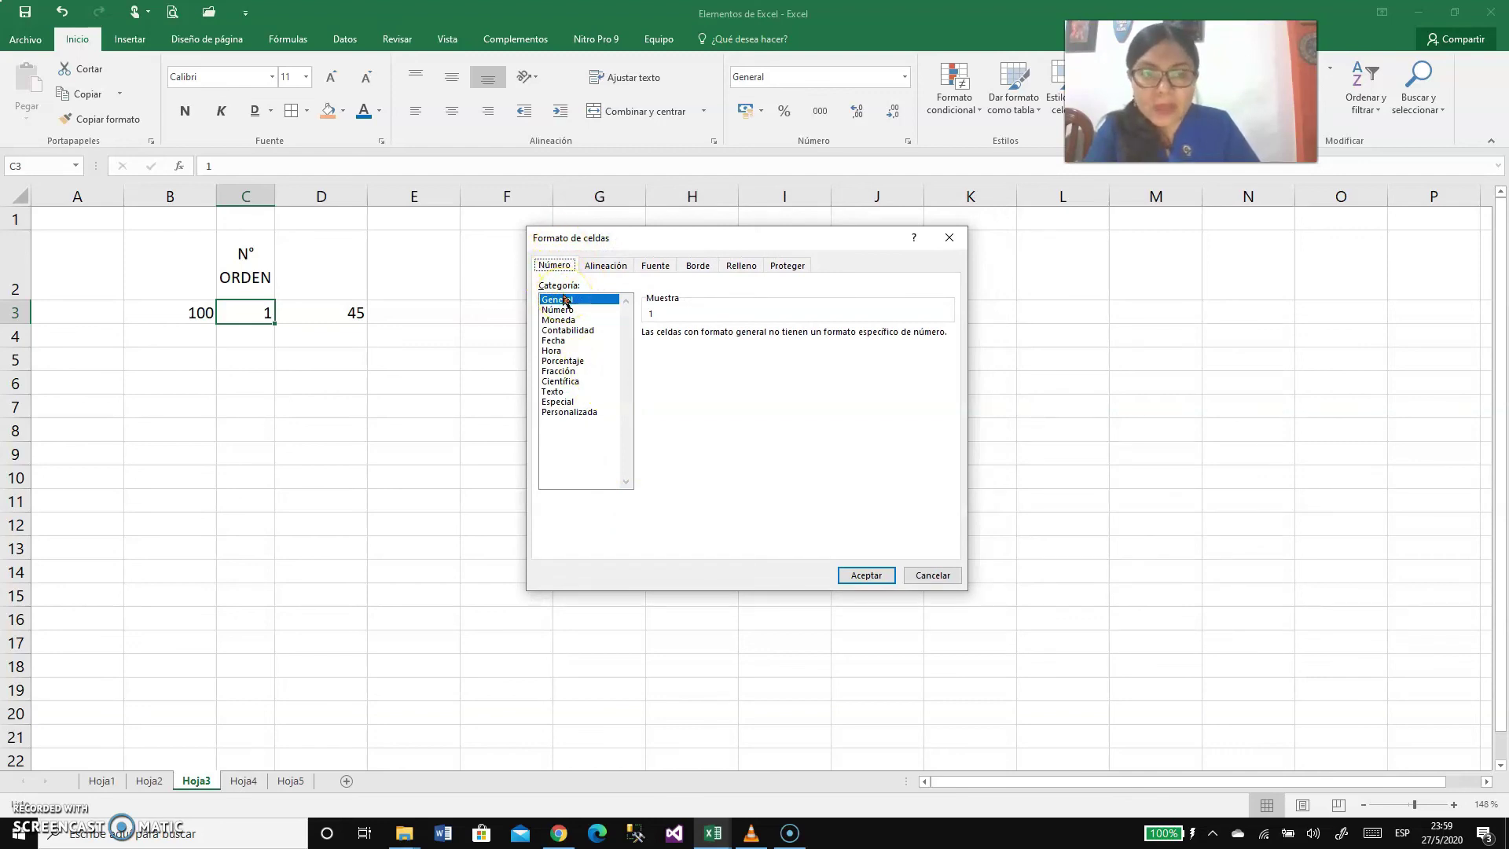
mouse_move(576, 240)
left_mouse_down()
mouse_move(578, 297)
mouse_move(475, 222)
mouse_move(603, 234)
mouse_move(583, 220)
left_mouse_up()
left_click(618, 244)
left_click(562, 245)
left_click(603, 248)
left_click(654, 250)
left_click(705, 247)
left_click(748, 246)
left_click(809, 248)
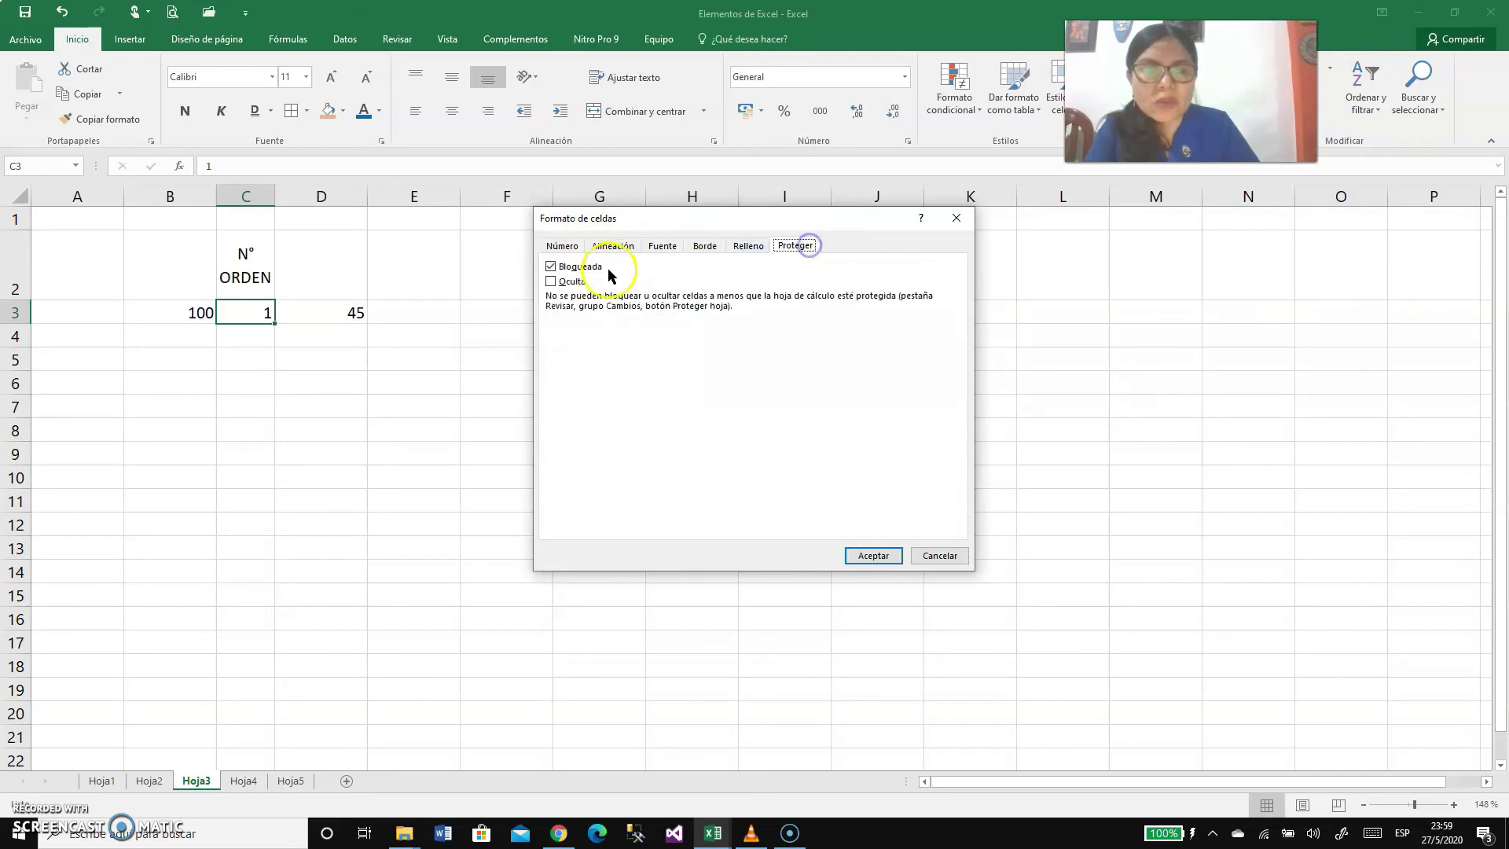
Step: Apply the custom number format 00 to cell C3
left_click(566, 248)
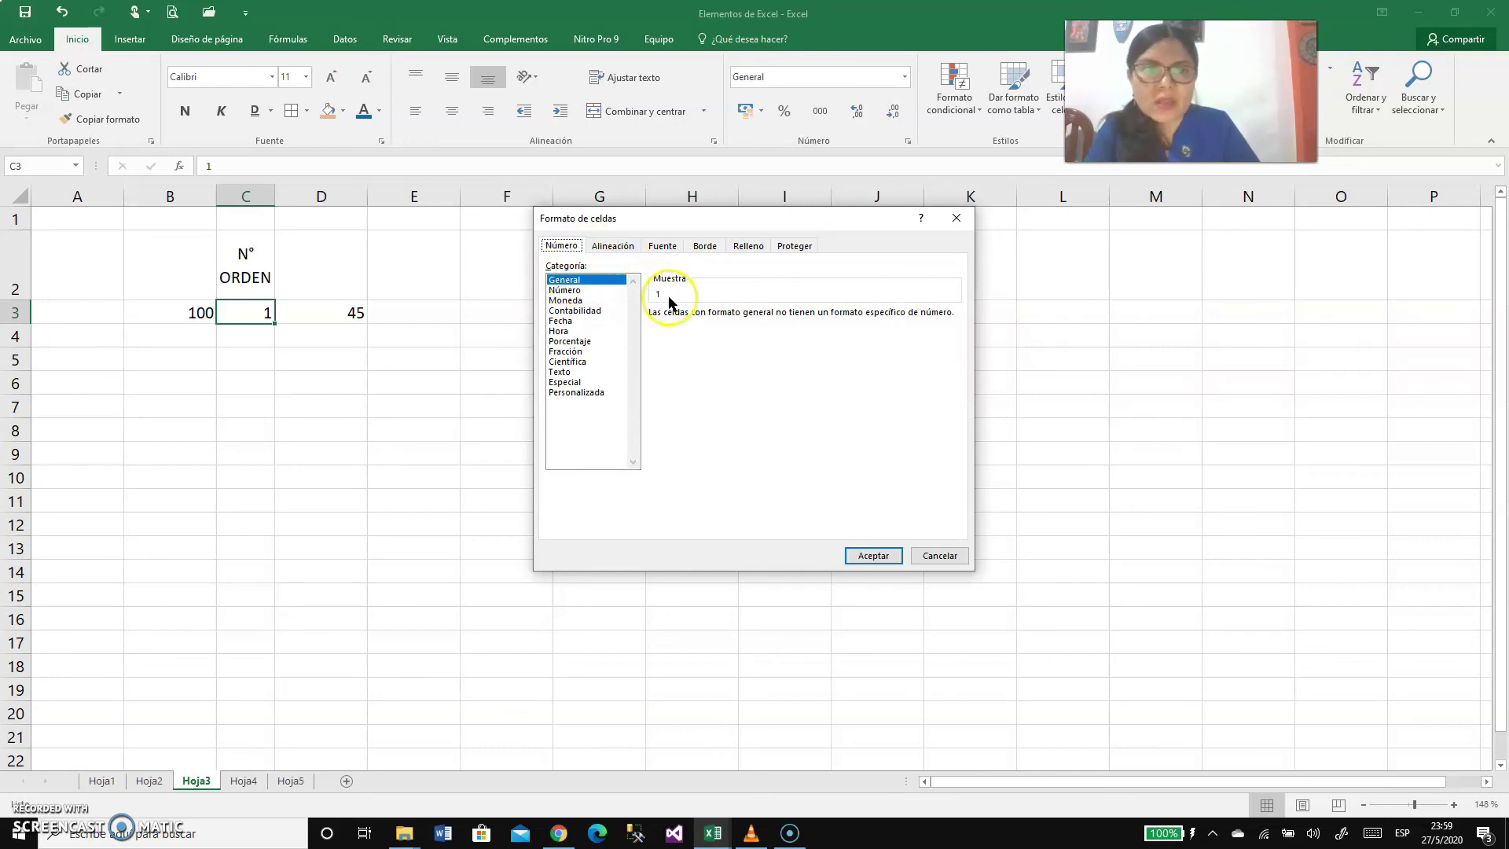
left_click(586, 393)
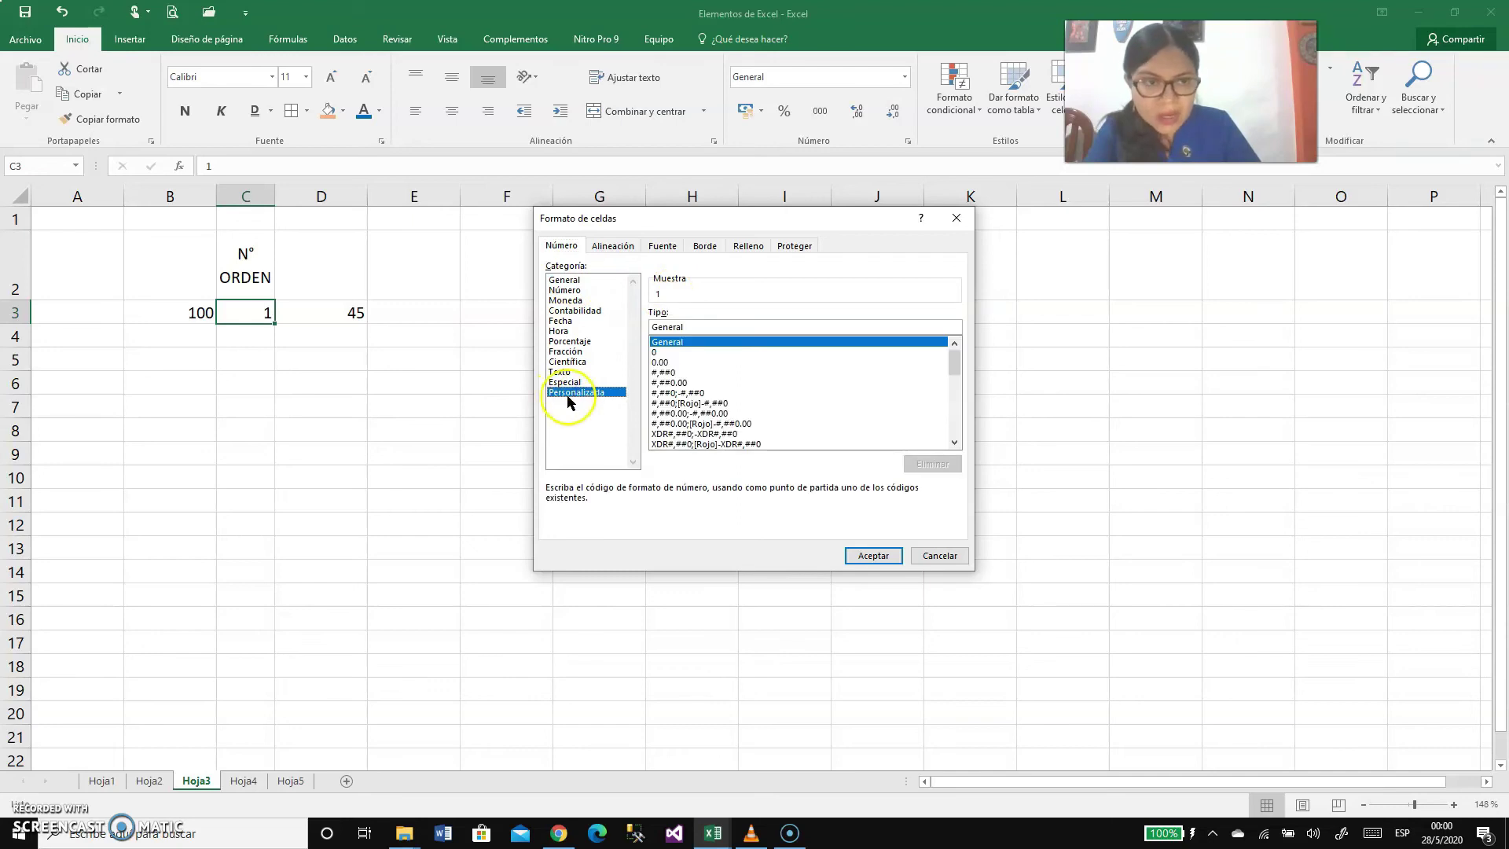
left_click(666, 353)
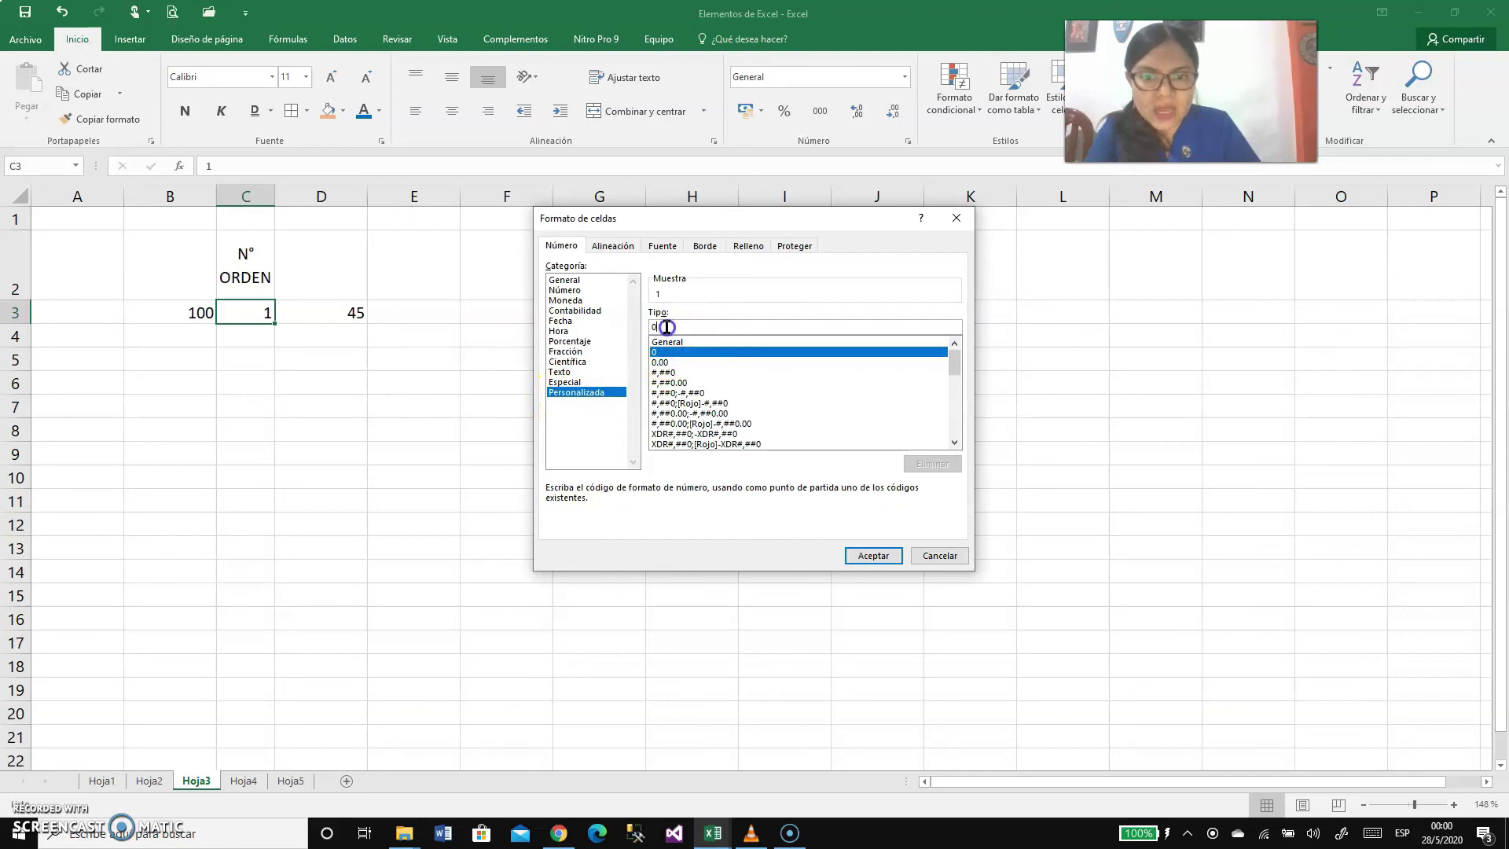
type("0")
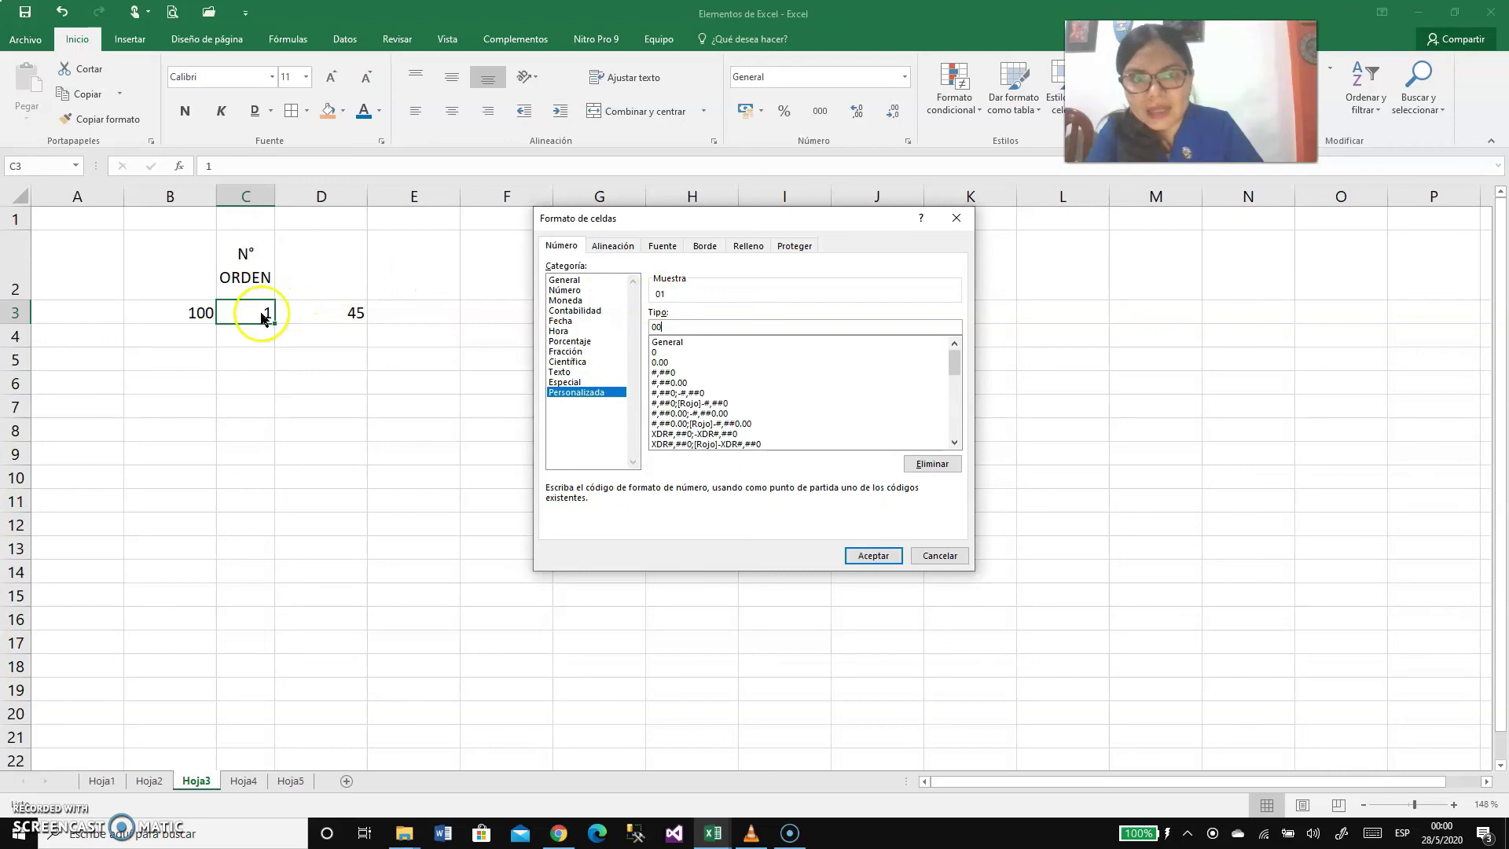
left_click(870, 558)
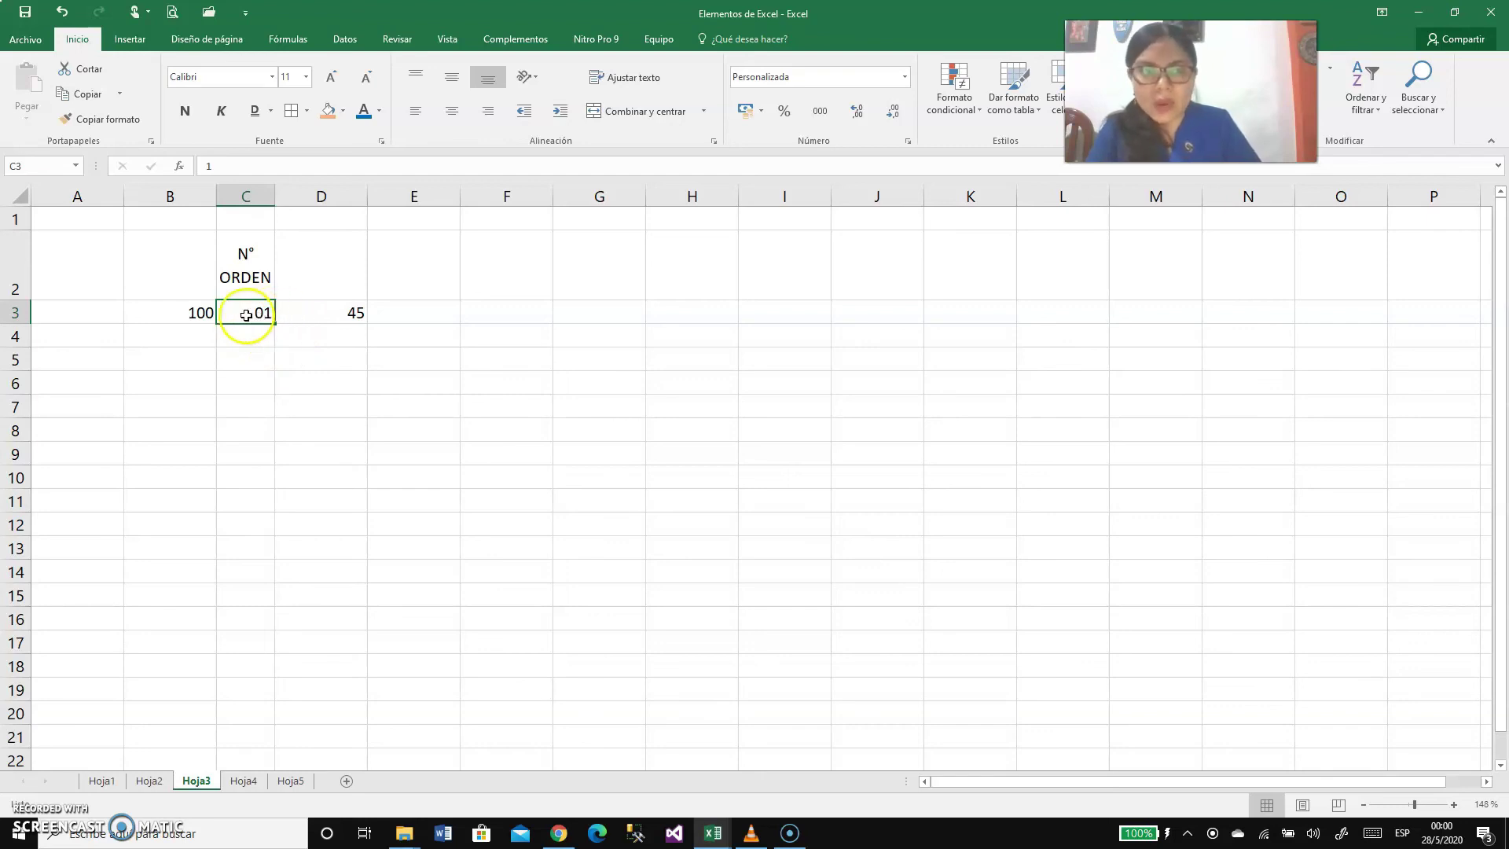
Step: Fill cell C3 down to C16 as a consecutive number series
left_click_drag(272, 326, 264, 625)
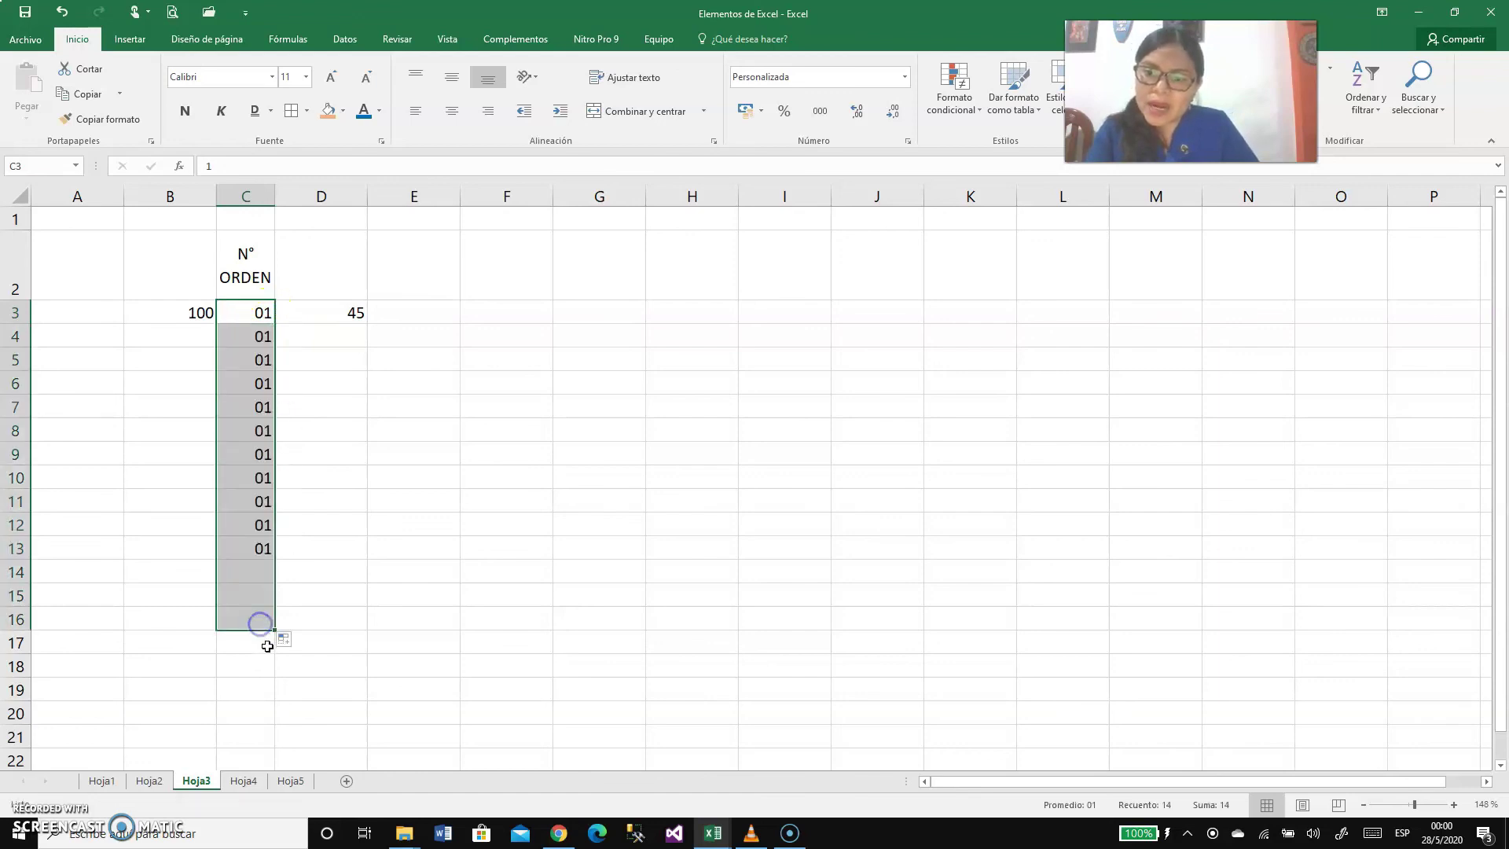
left_click(287, 640)
left_click(235, 679)
left_click(381, 643)
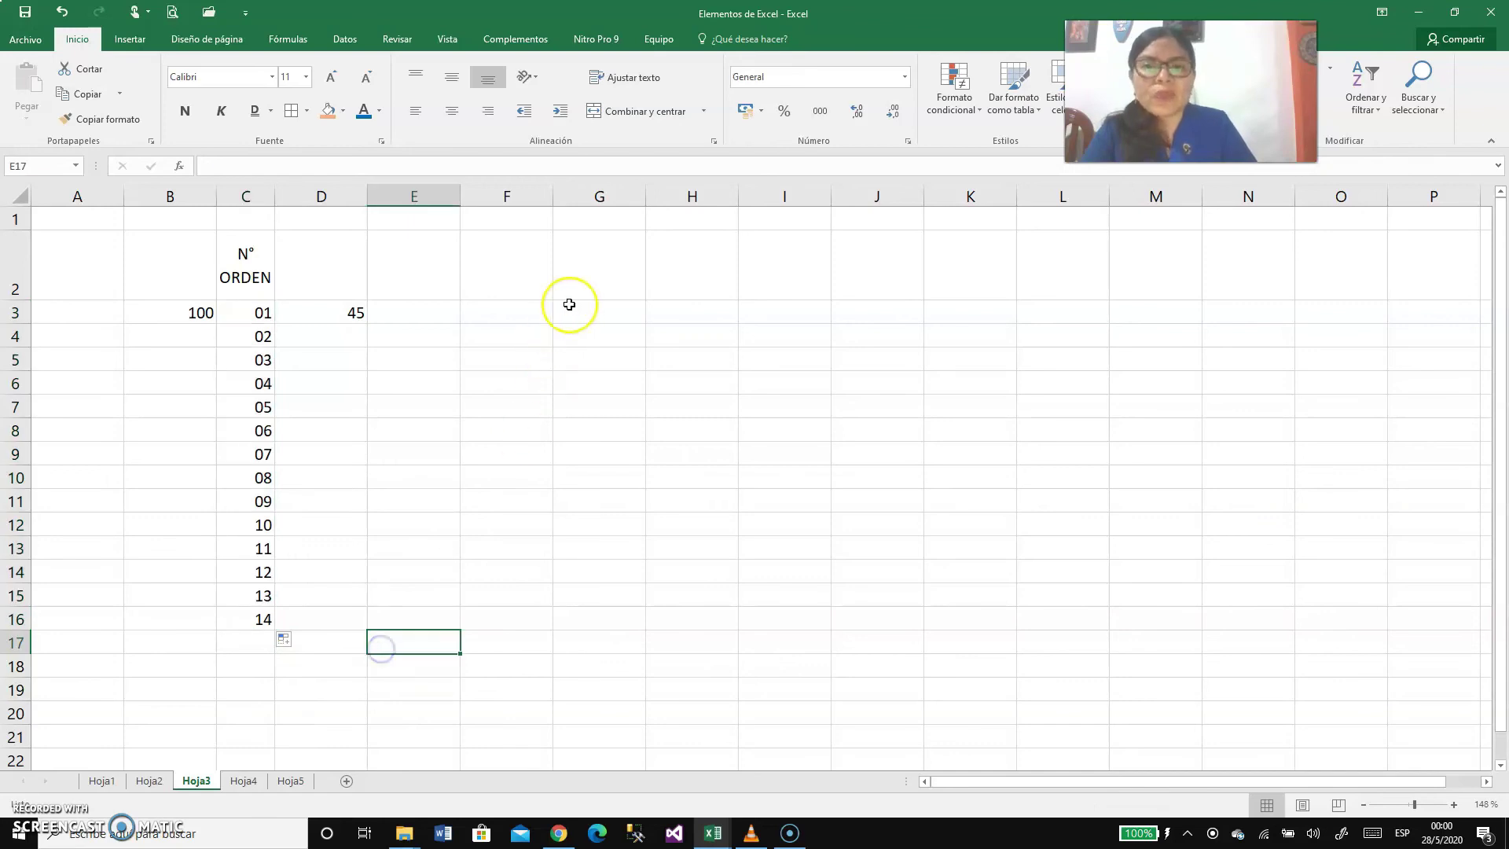
Step: Enter 01 as text in cell G5, using a leading apostrophe
left_click_drag(569, 304, 594, 327)
left_click(594, 351)
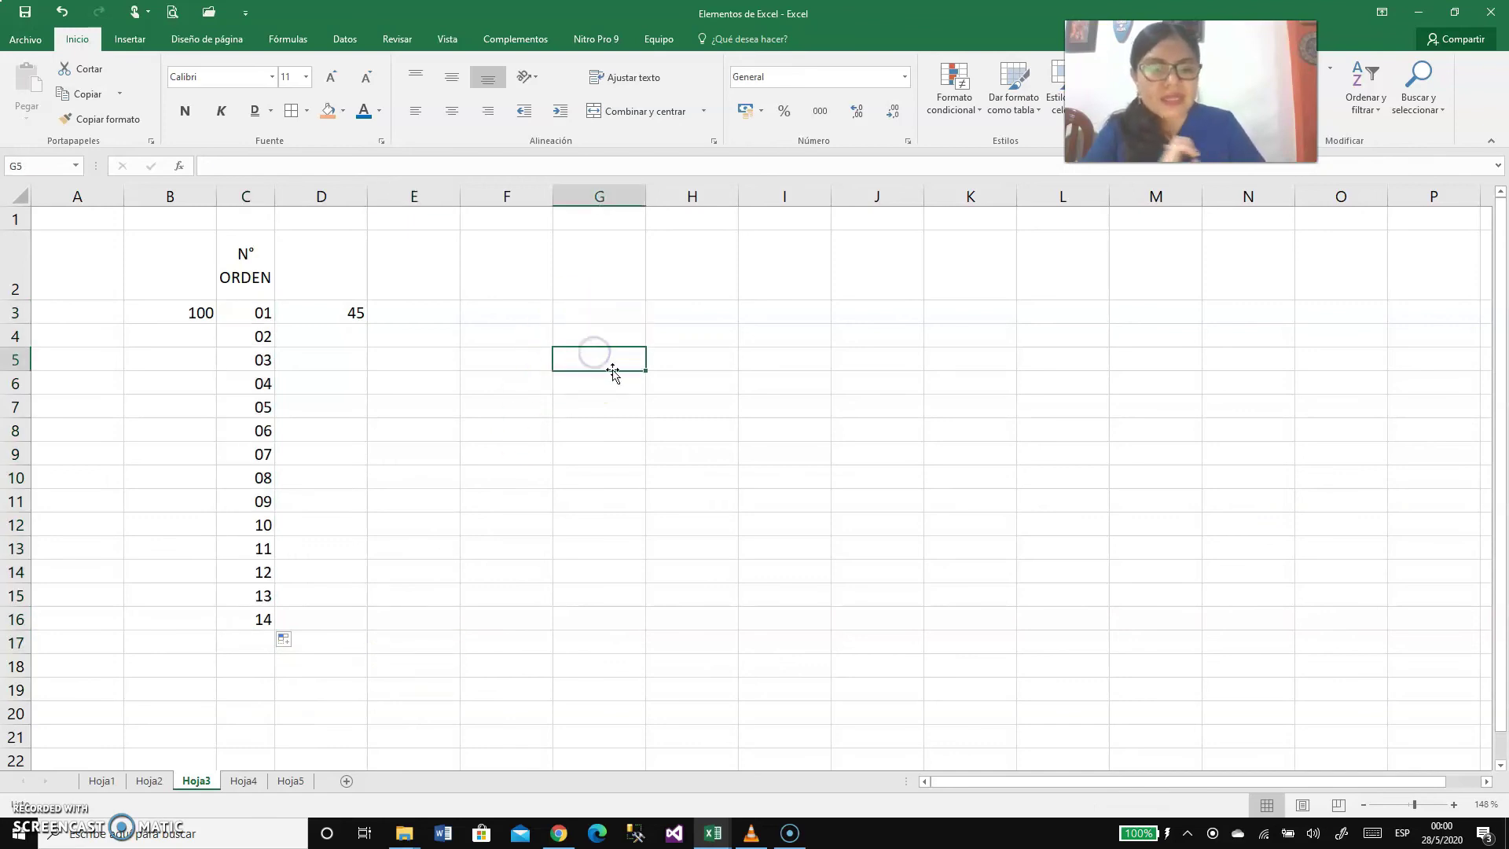
type("'01")
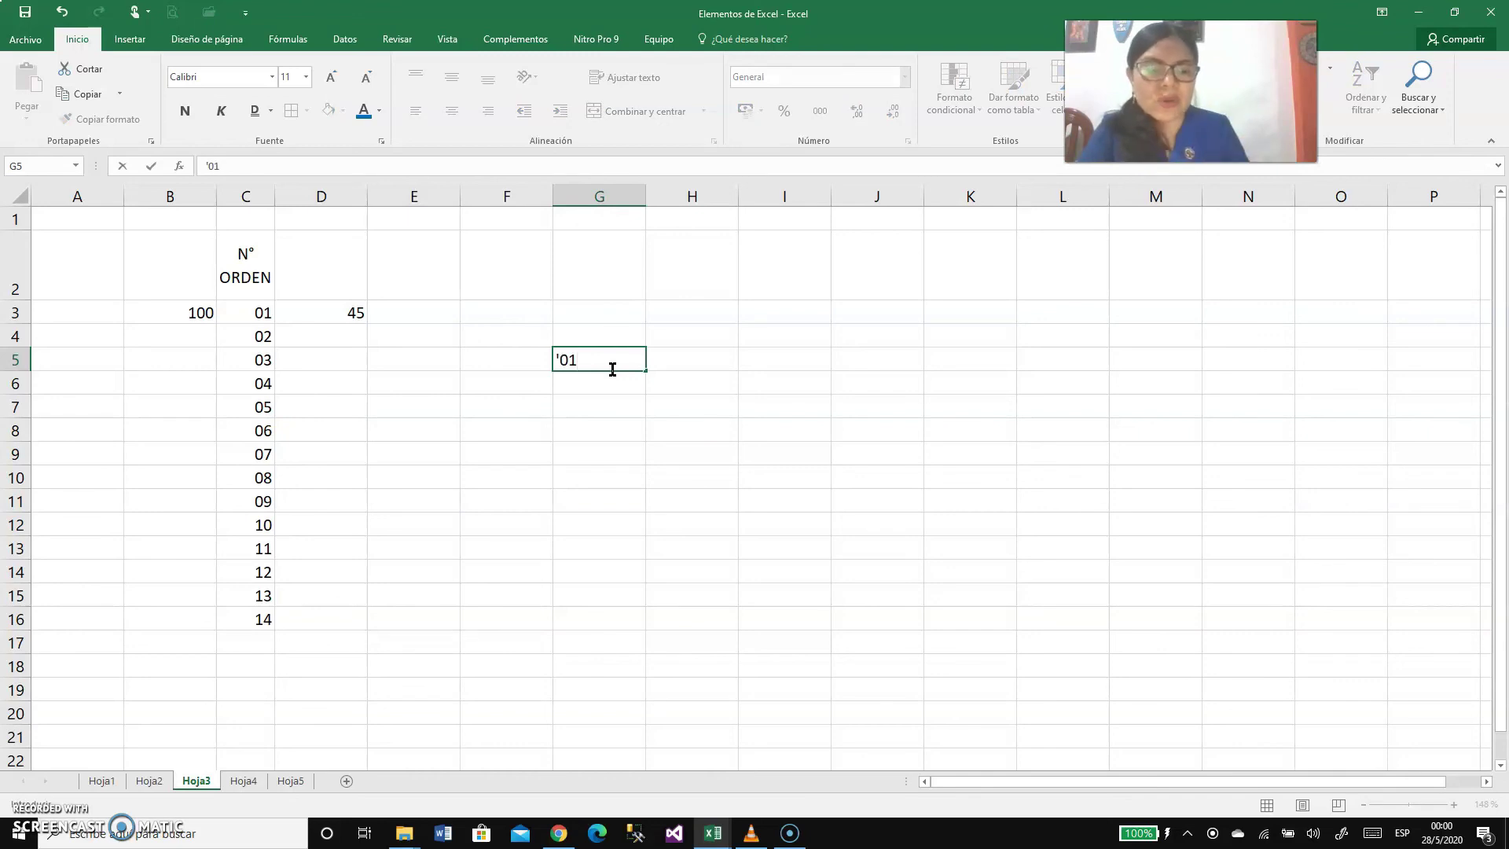
key("Return")
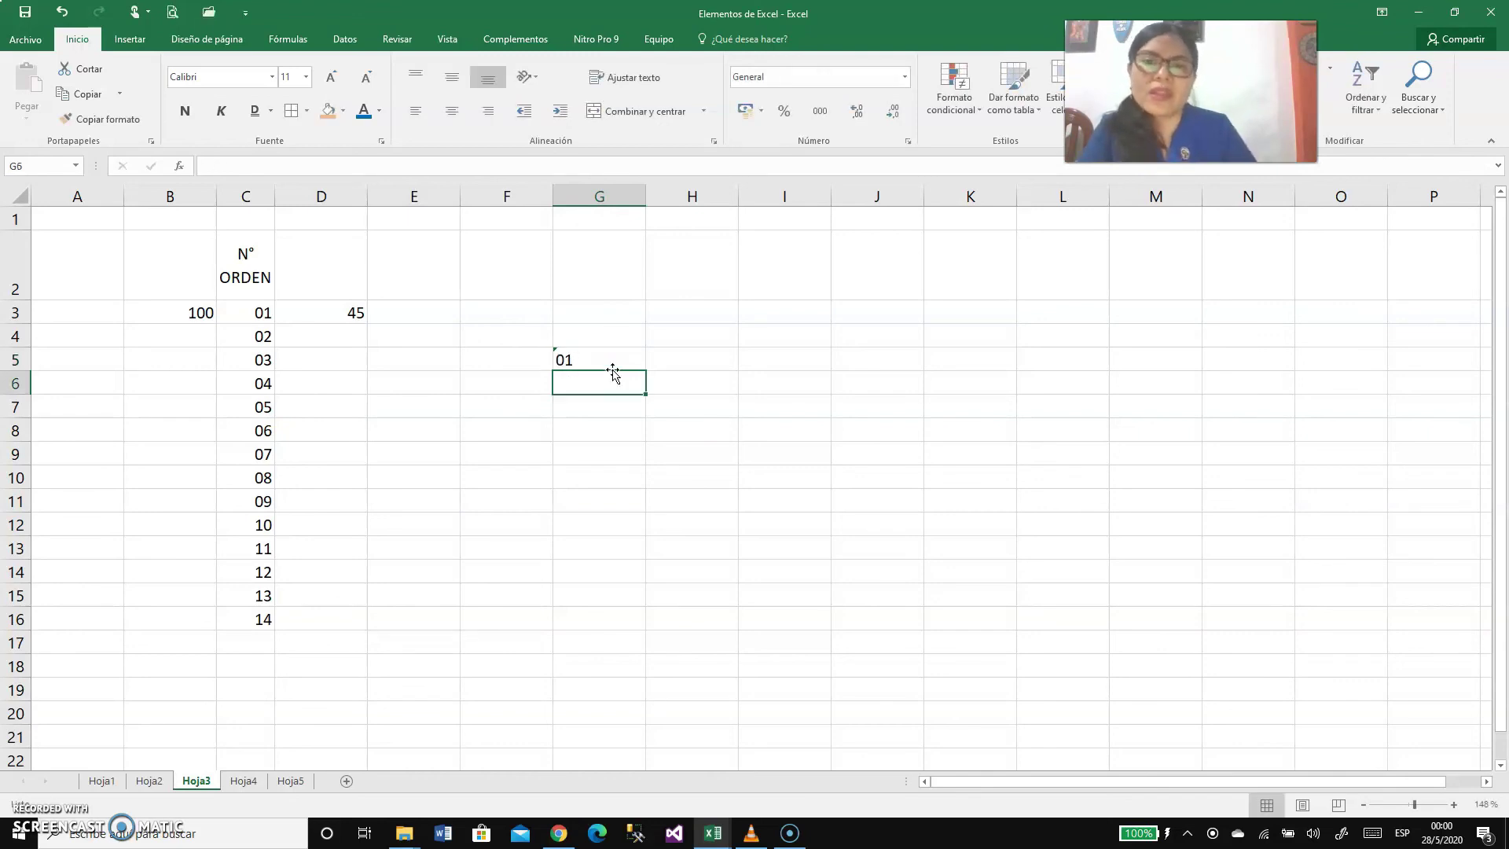
left_click(620, 357)
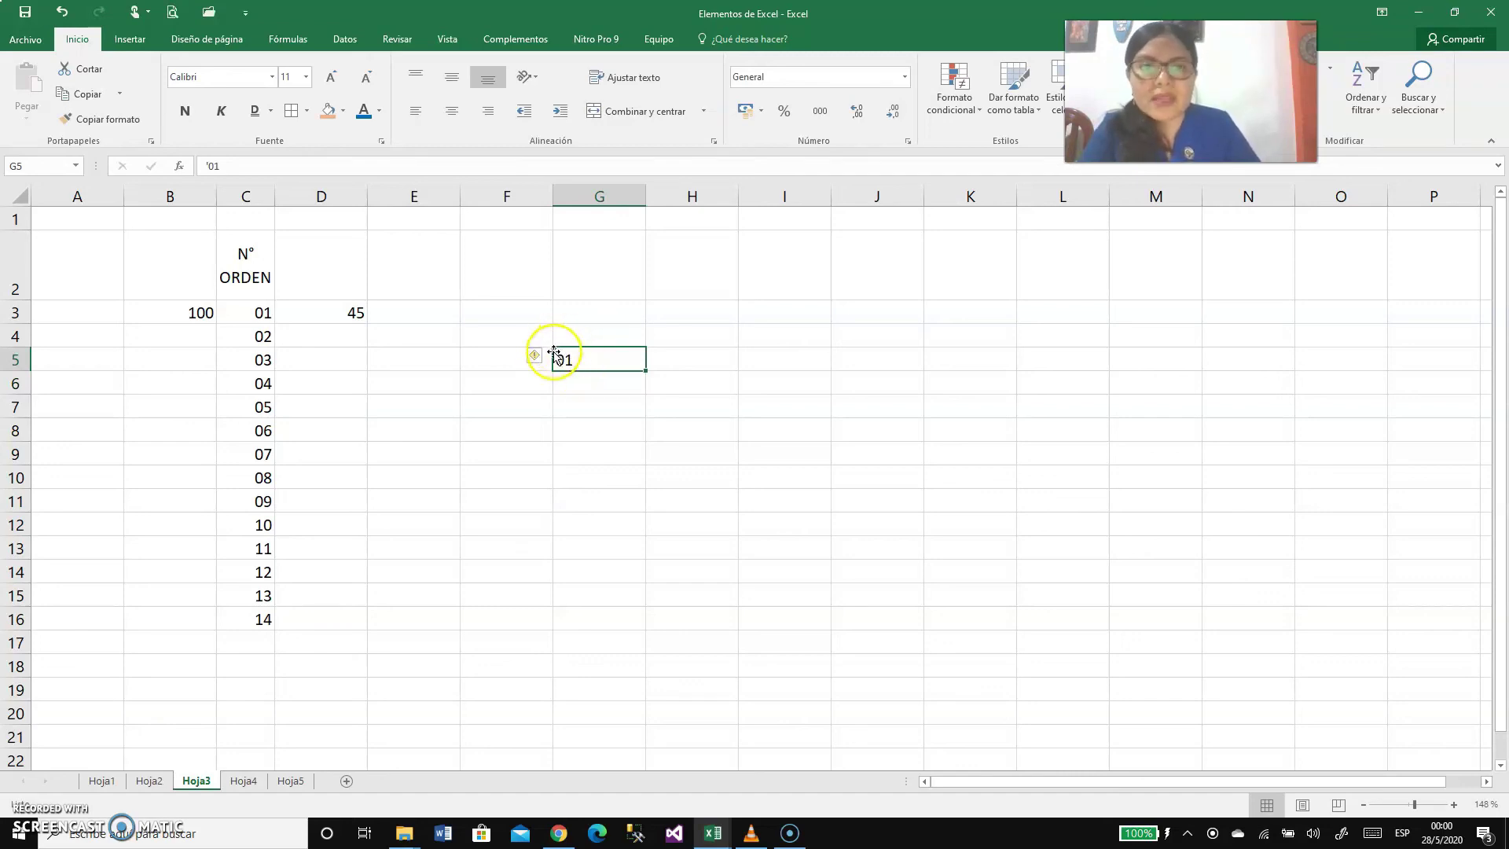
left_click(566, 430)
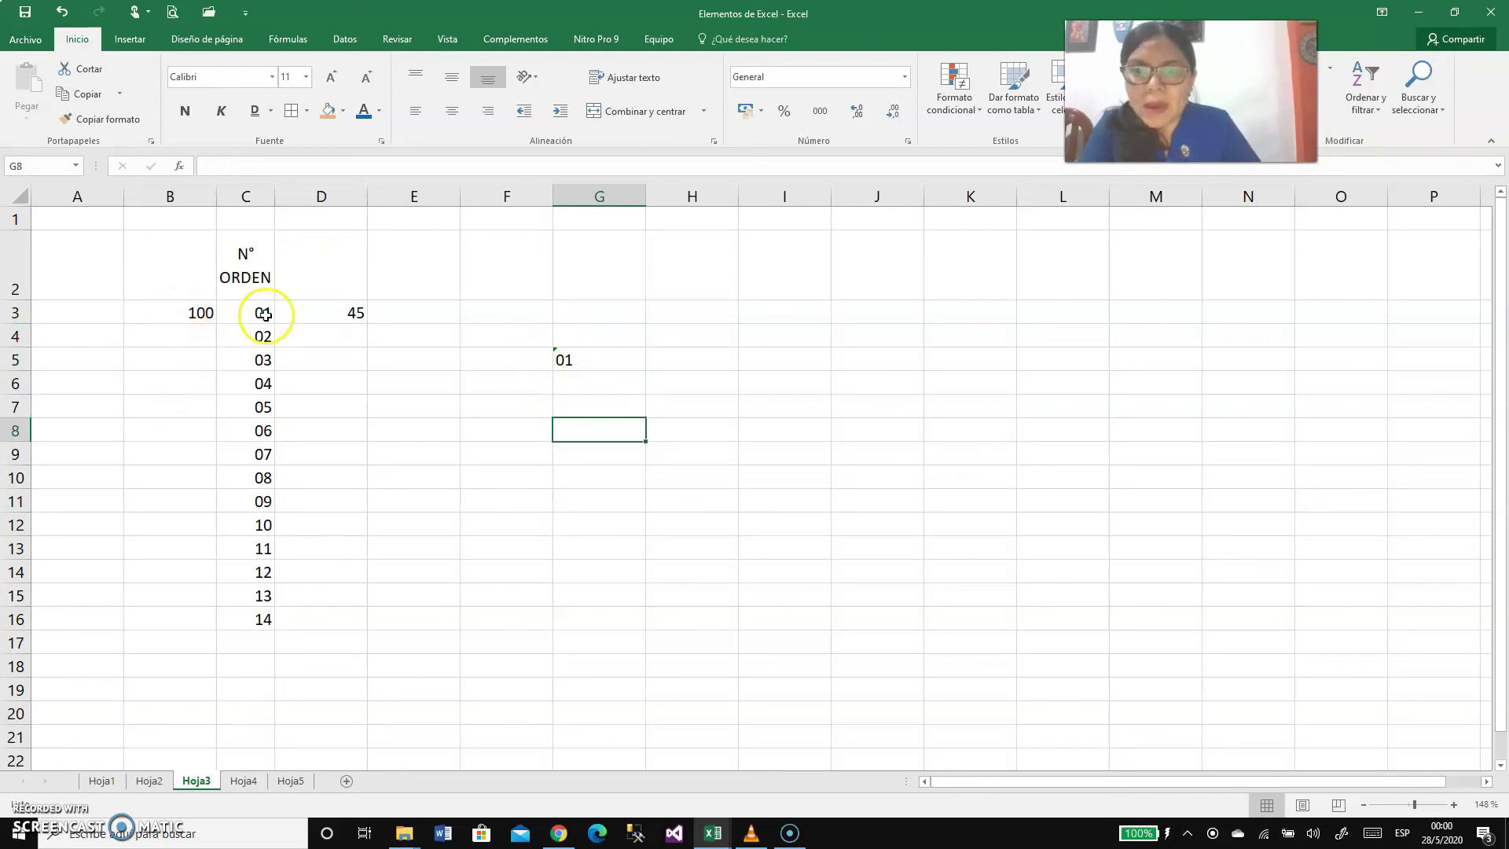
left_click(333, 314)
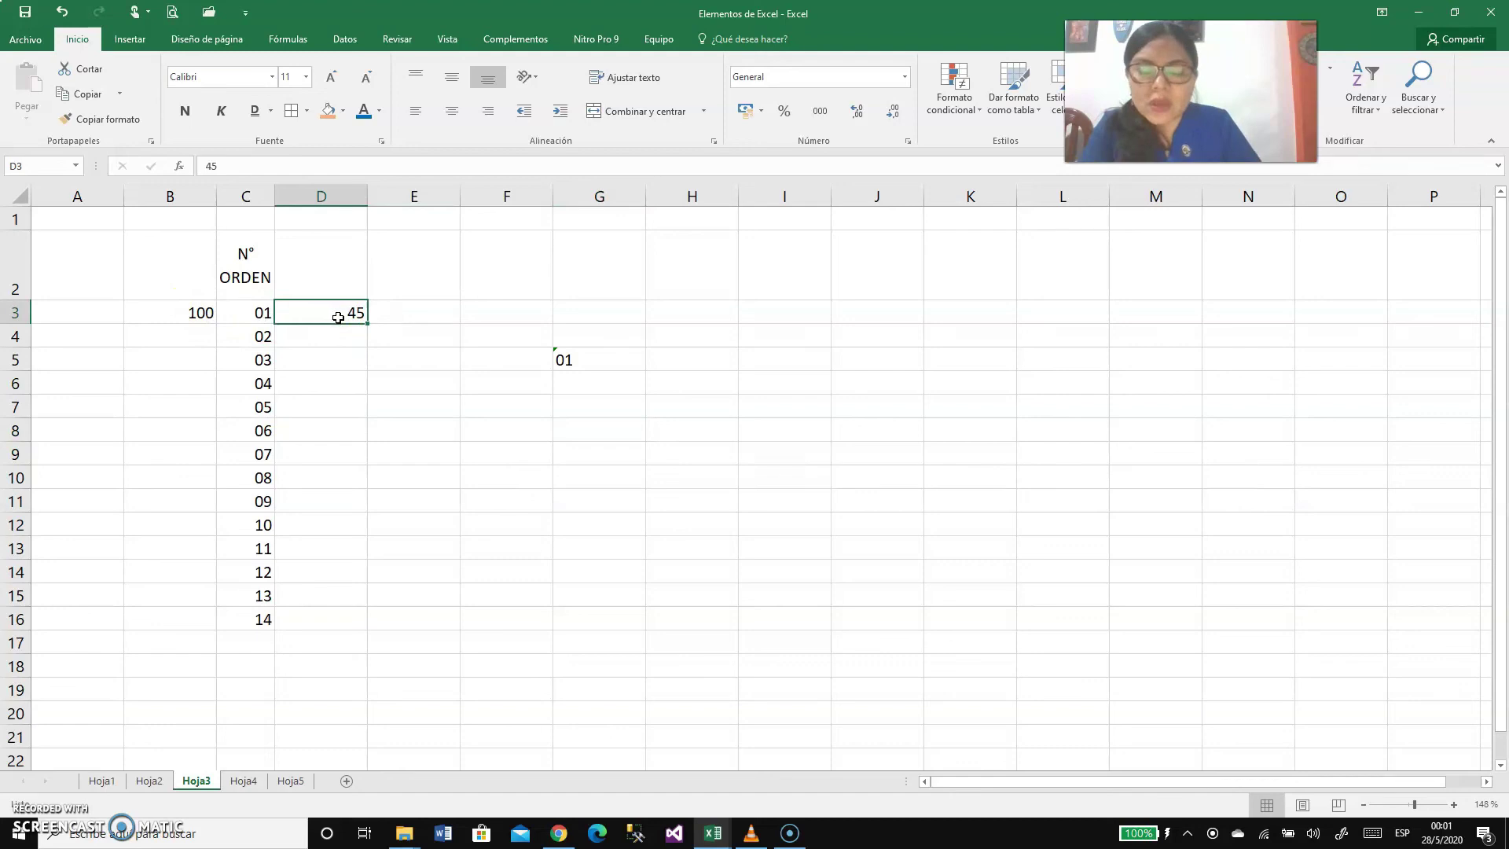
left_click(904, 77)
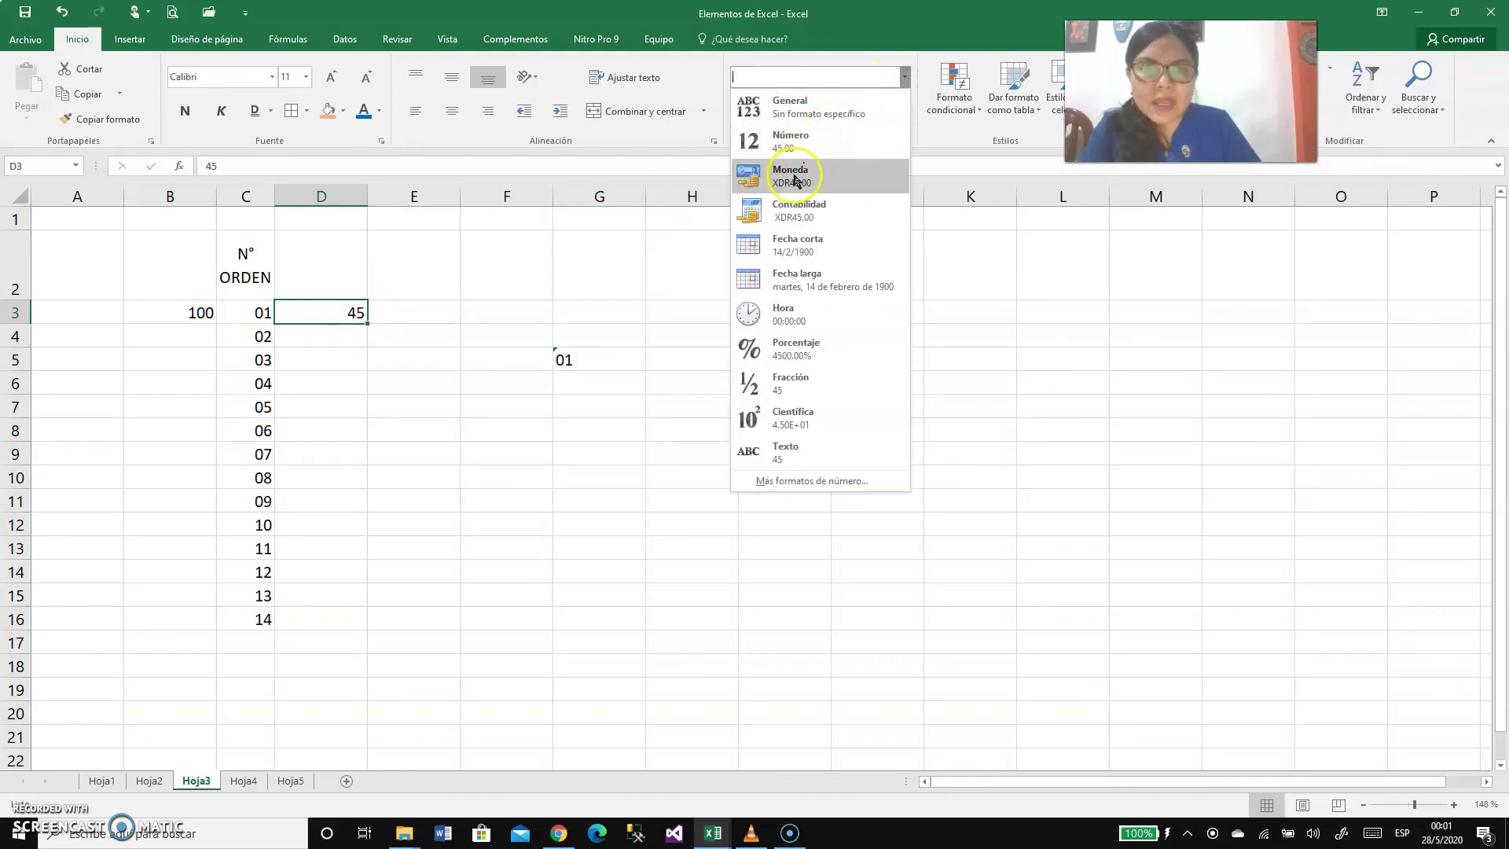
left_click(333, 312)
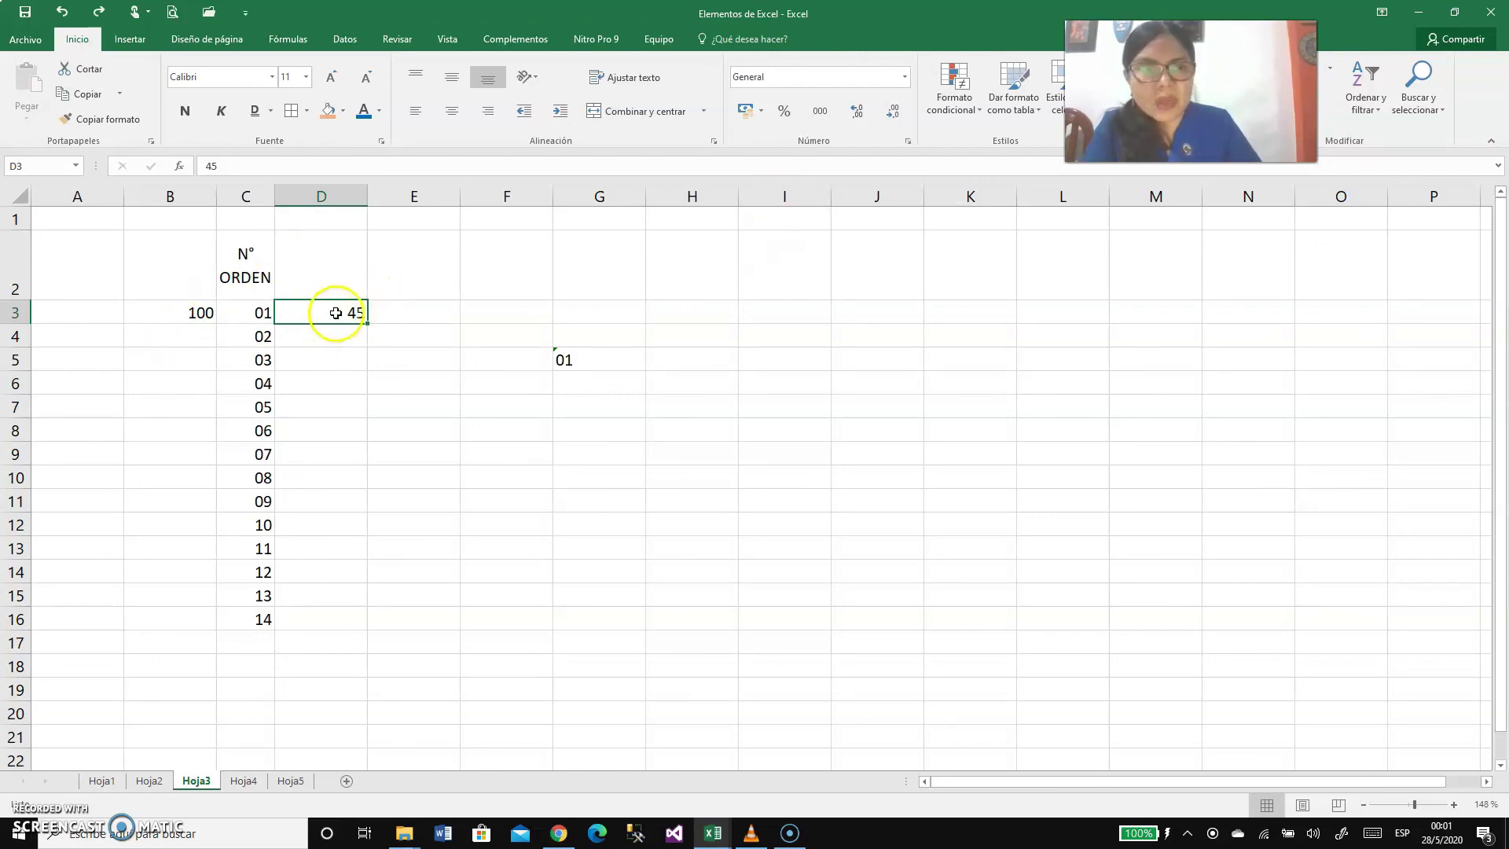
Step: Open the cell format options for D3 and choose the Moneda number category
right_click(337, 312)
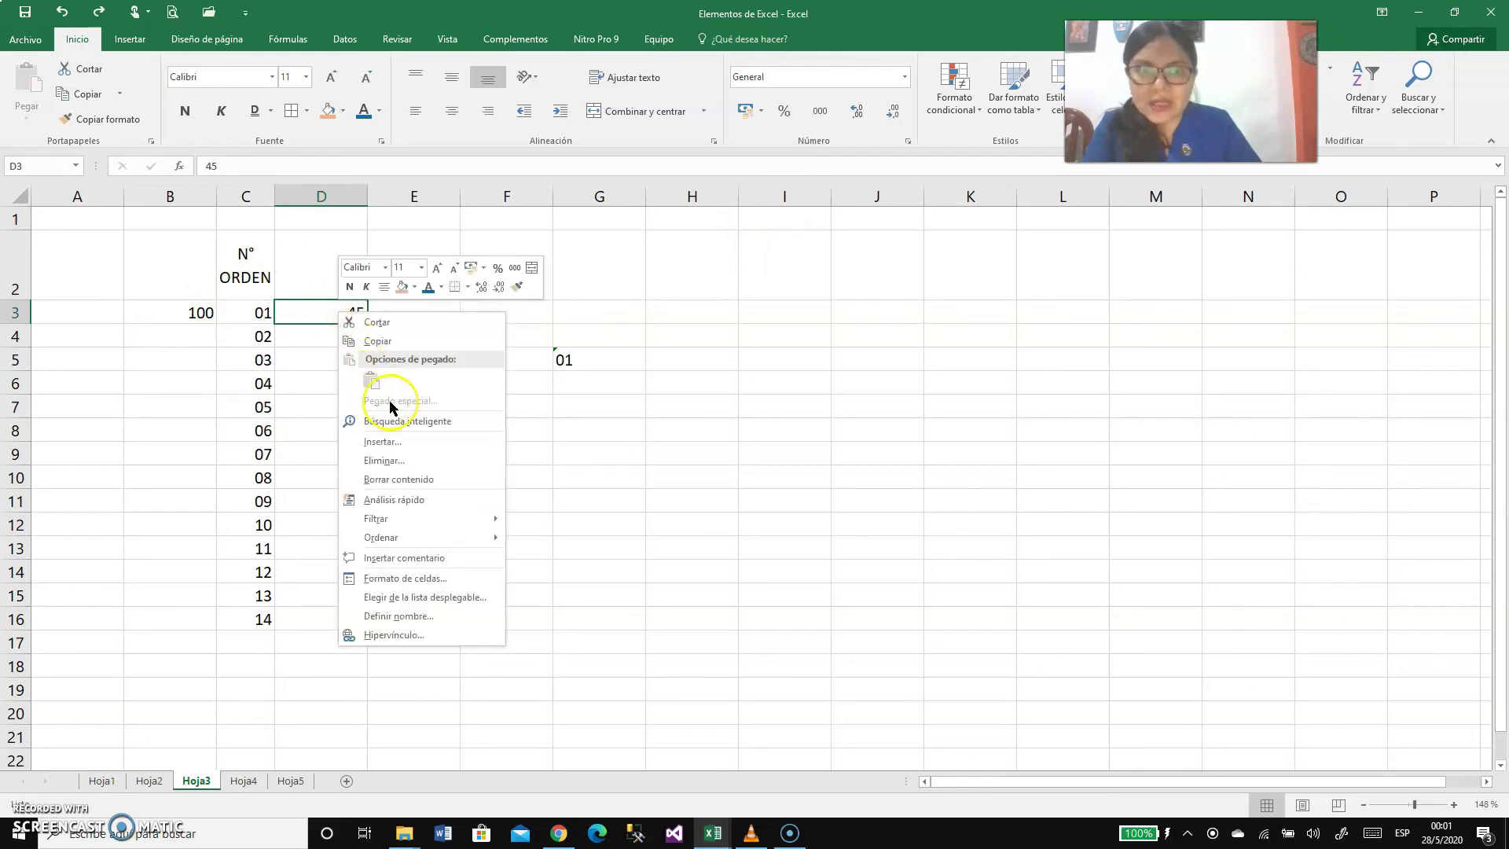
left_click(398, 579)
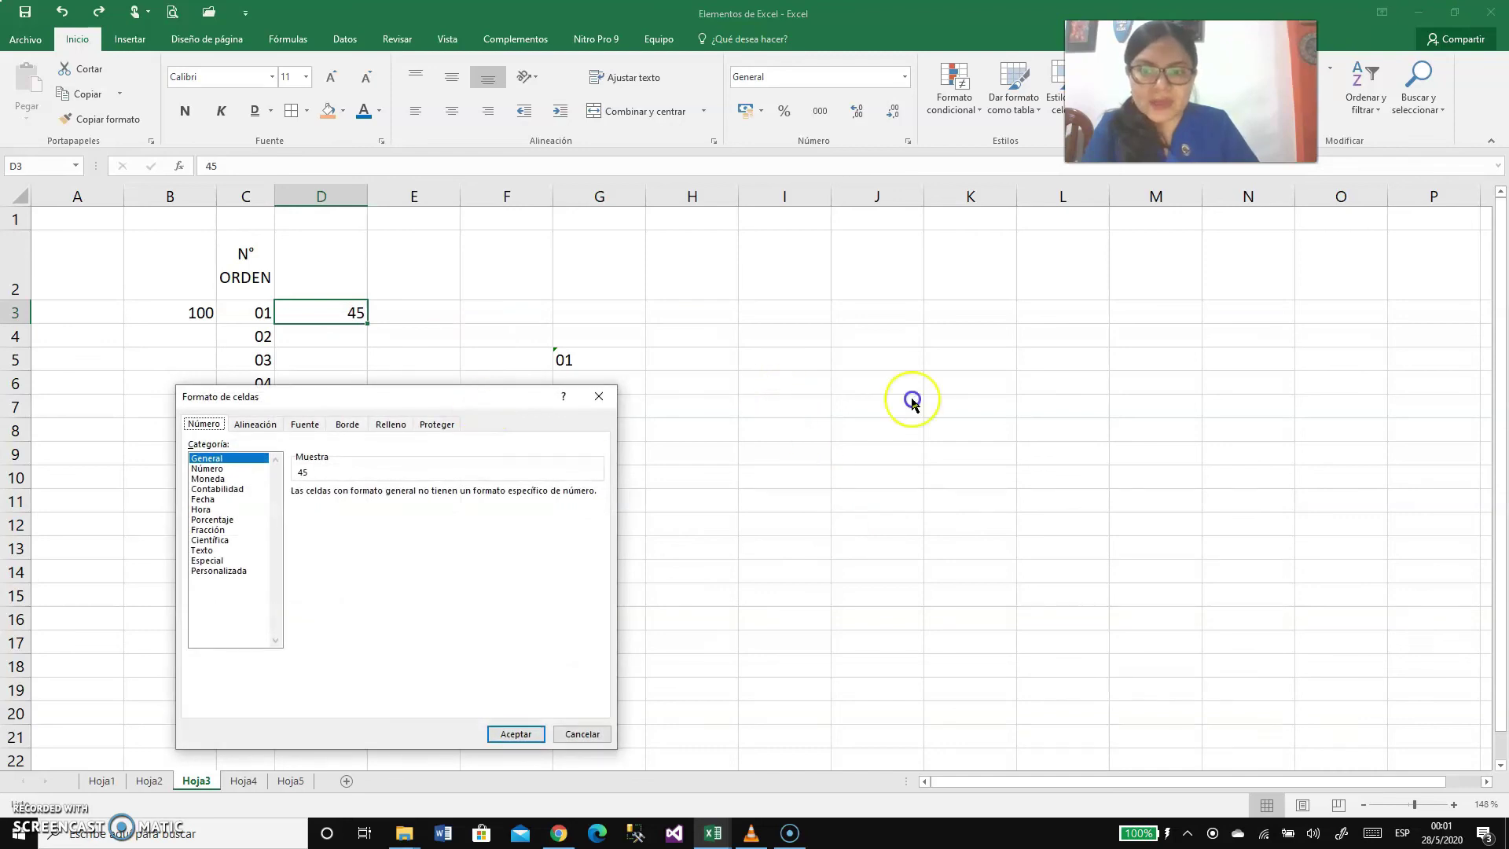
left_click_drag(383, 406, 767, 246)
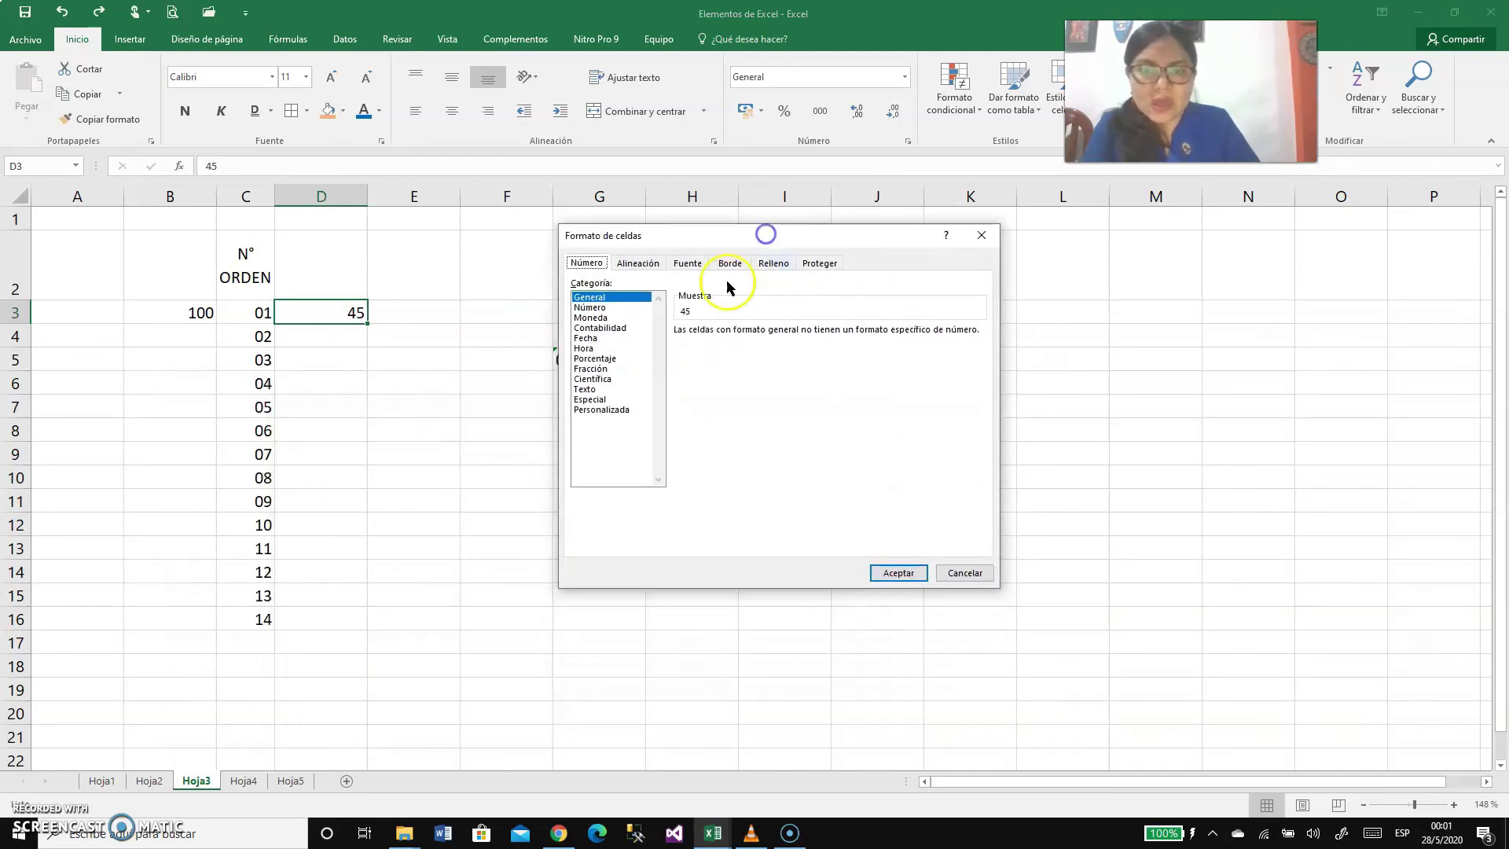
left_click(601, 410)
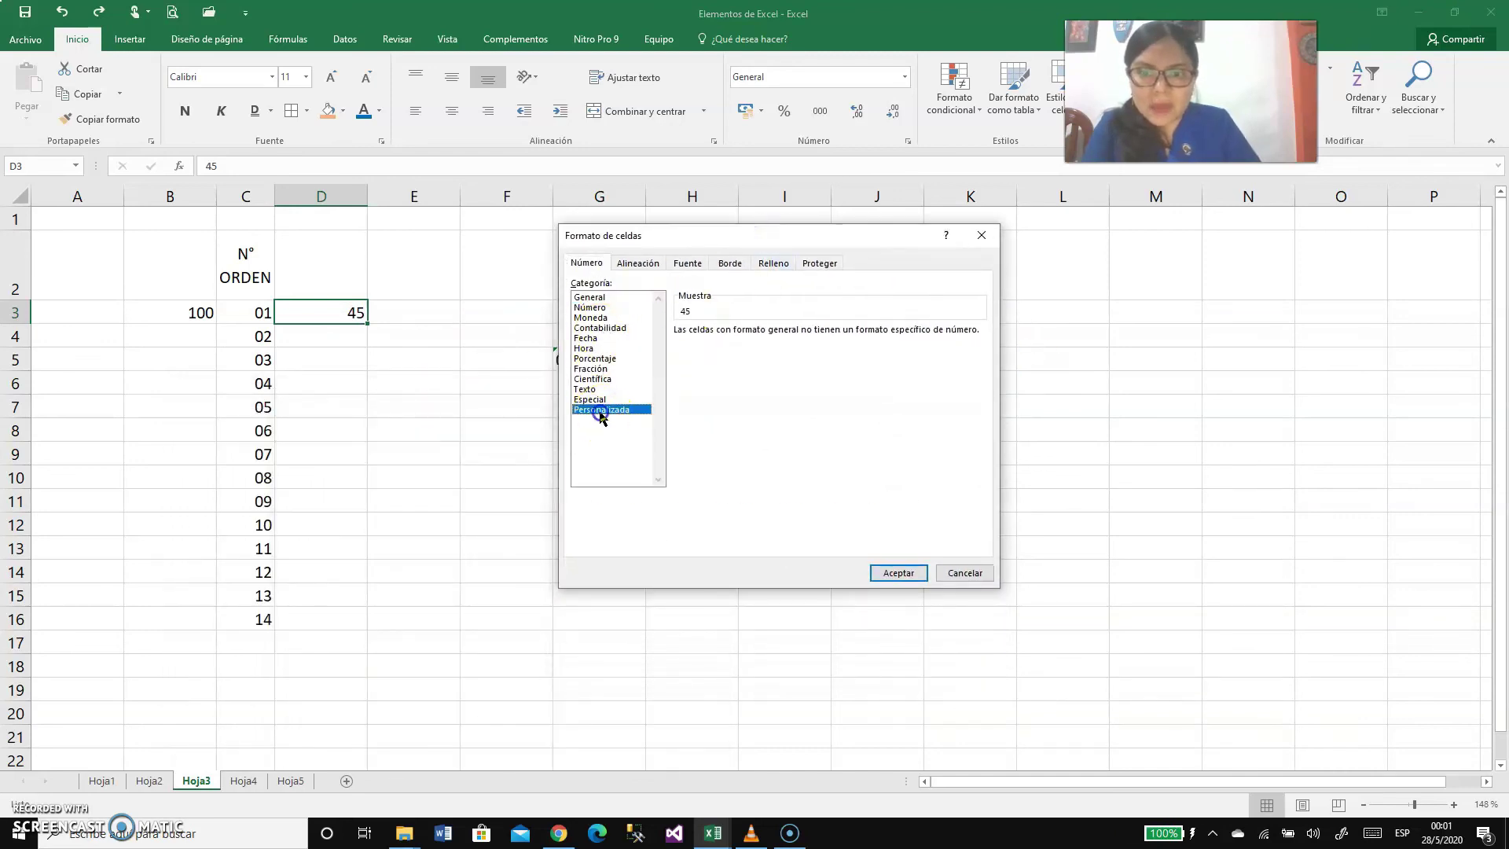
left_click(591, 318)
Step: Choose S/ Español (Perú) as the currency symbol for cell D3
left_click(978, 350)
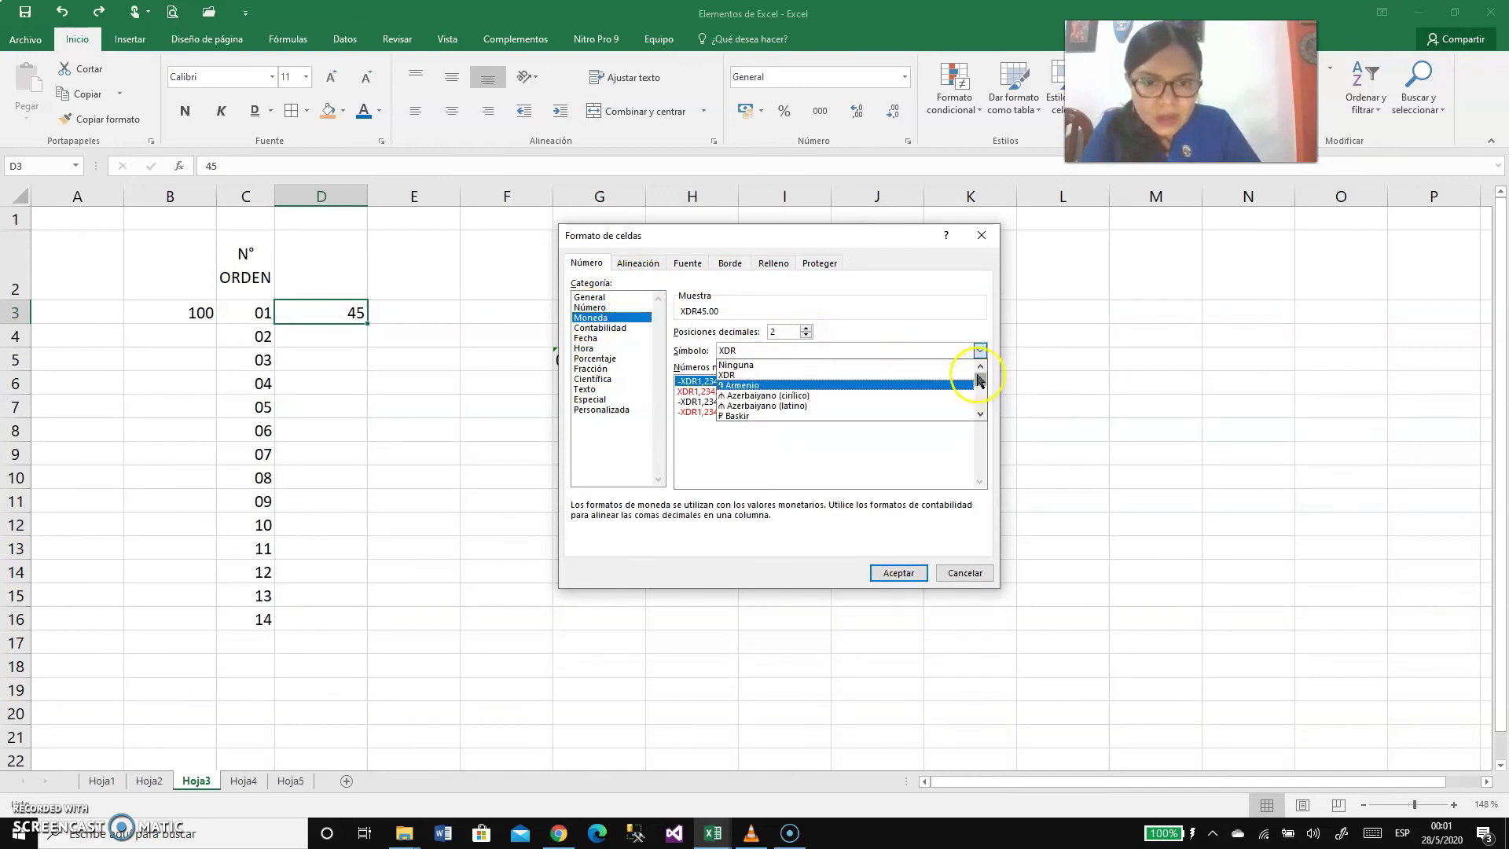
left_click_drag(980, 376, 980, 379)
scroll(899, 398, "down", 5)
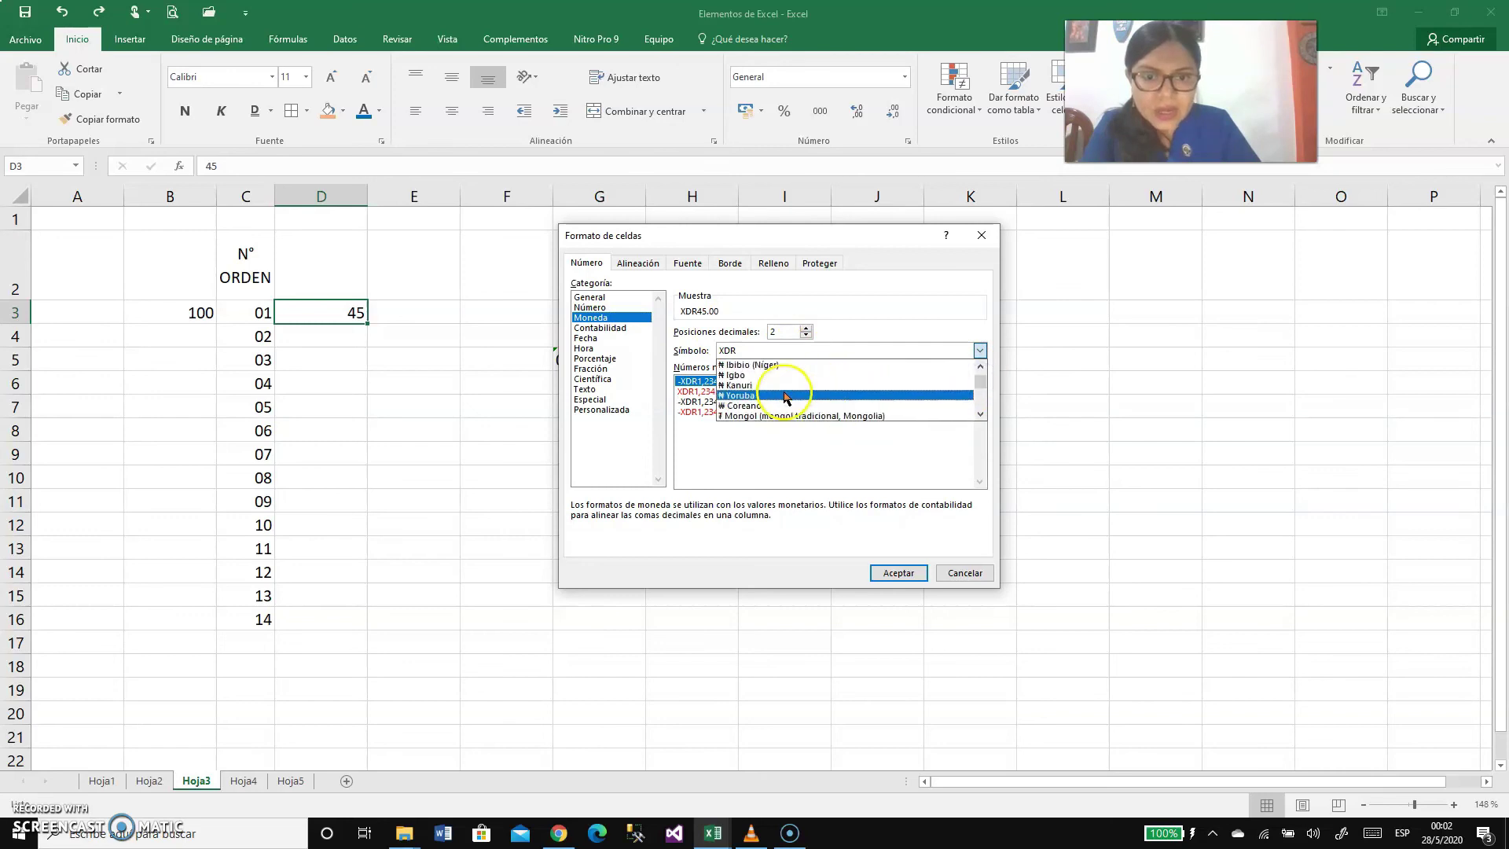
scroll(766, 395, "down", 6)
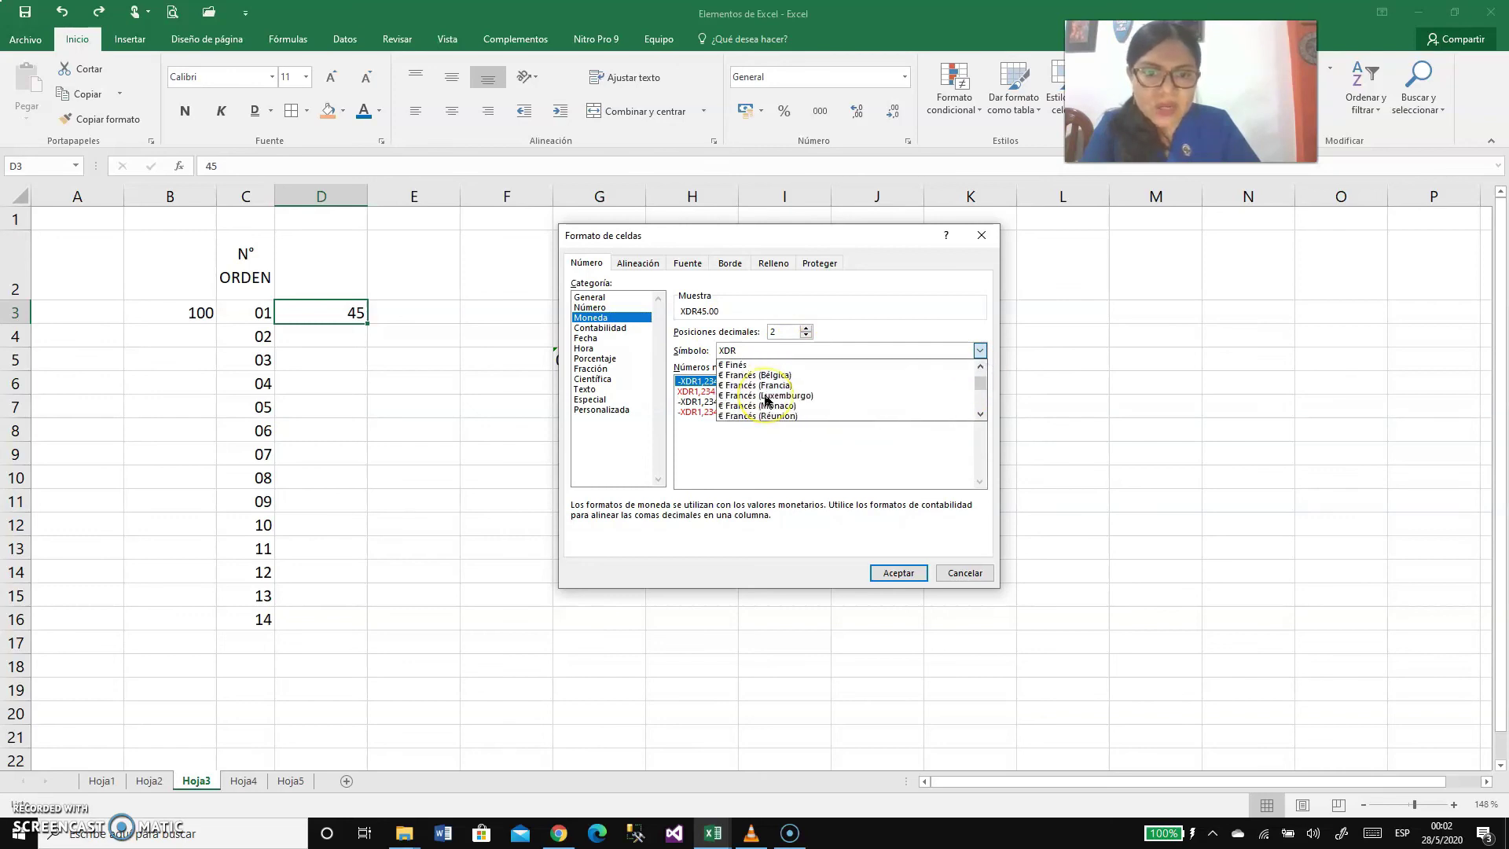
scroll(766, 397, "down", 8)
left_click(749, 374)
scroll(748, 385, "down", 10)
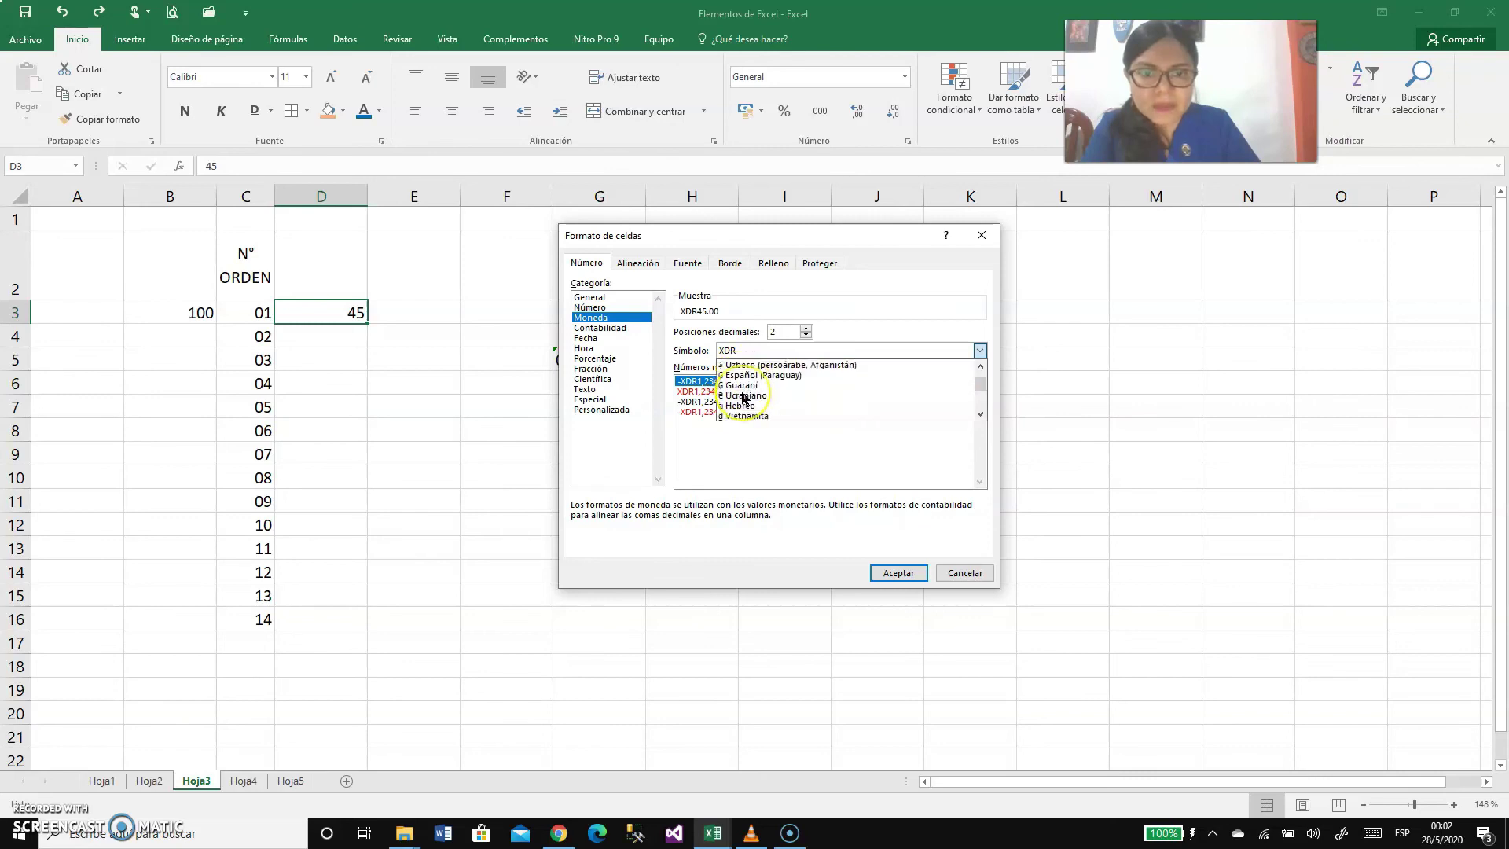
scroll(746, 396, "down", 10)
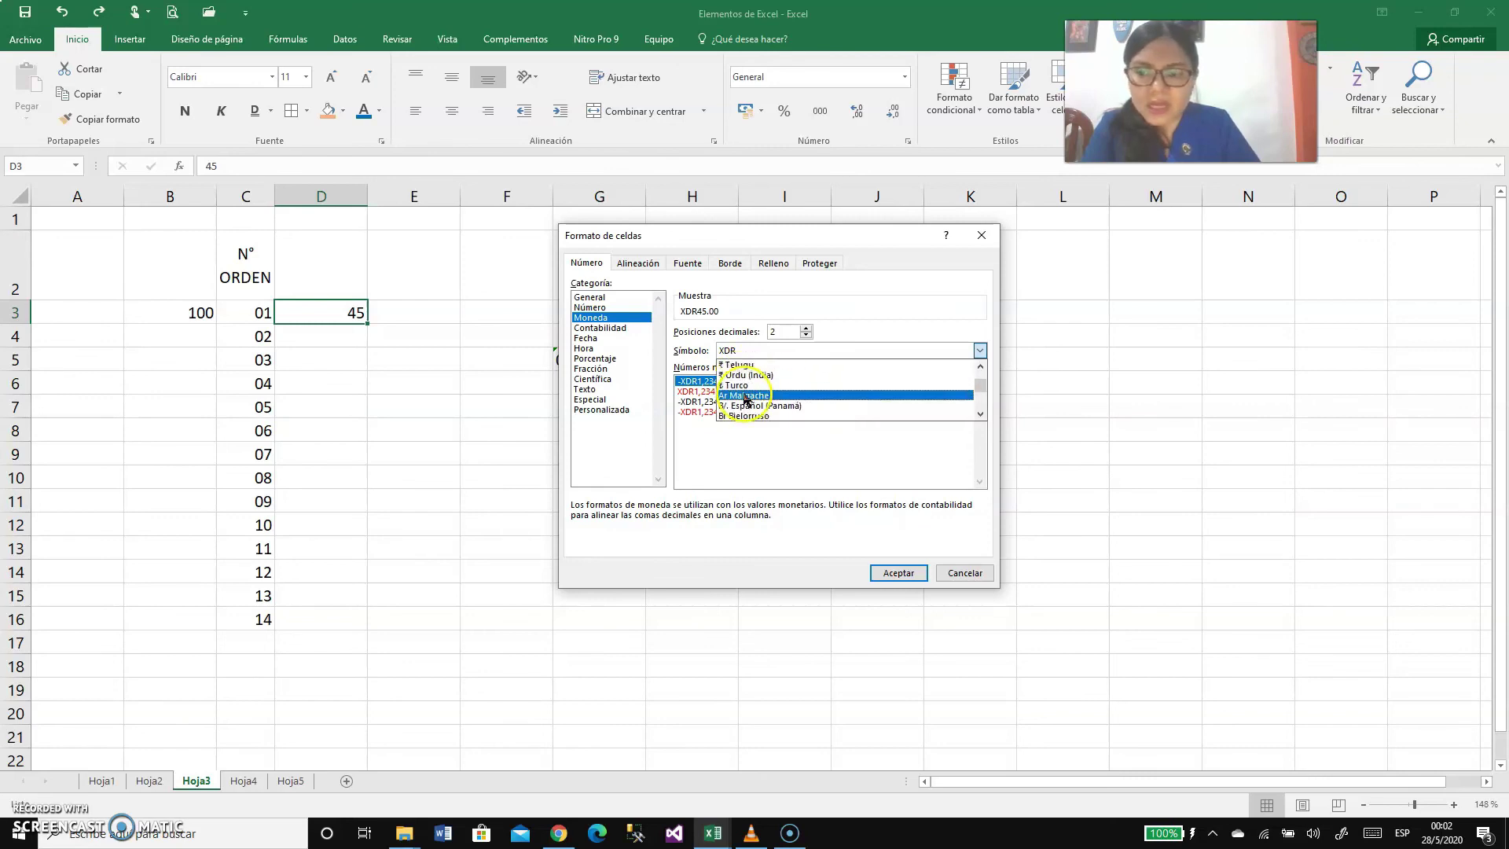
scroll(748, 393, "down", 8)
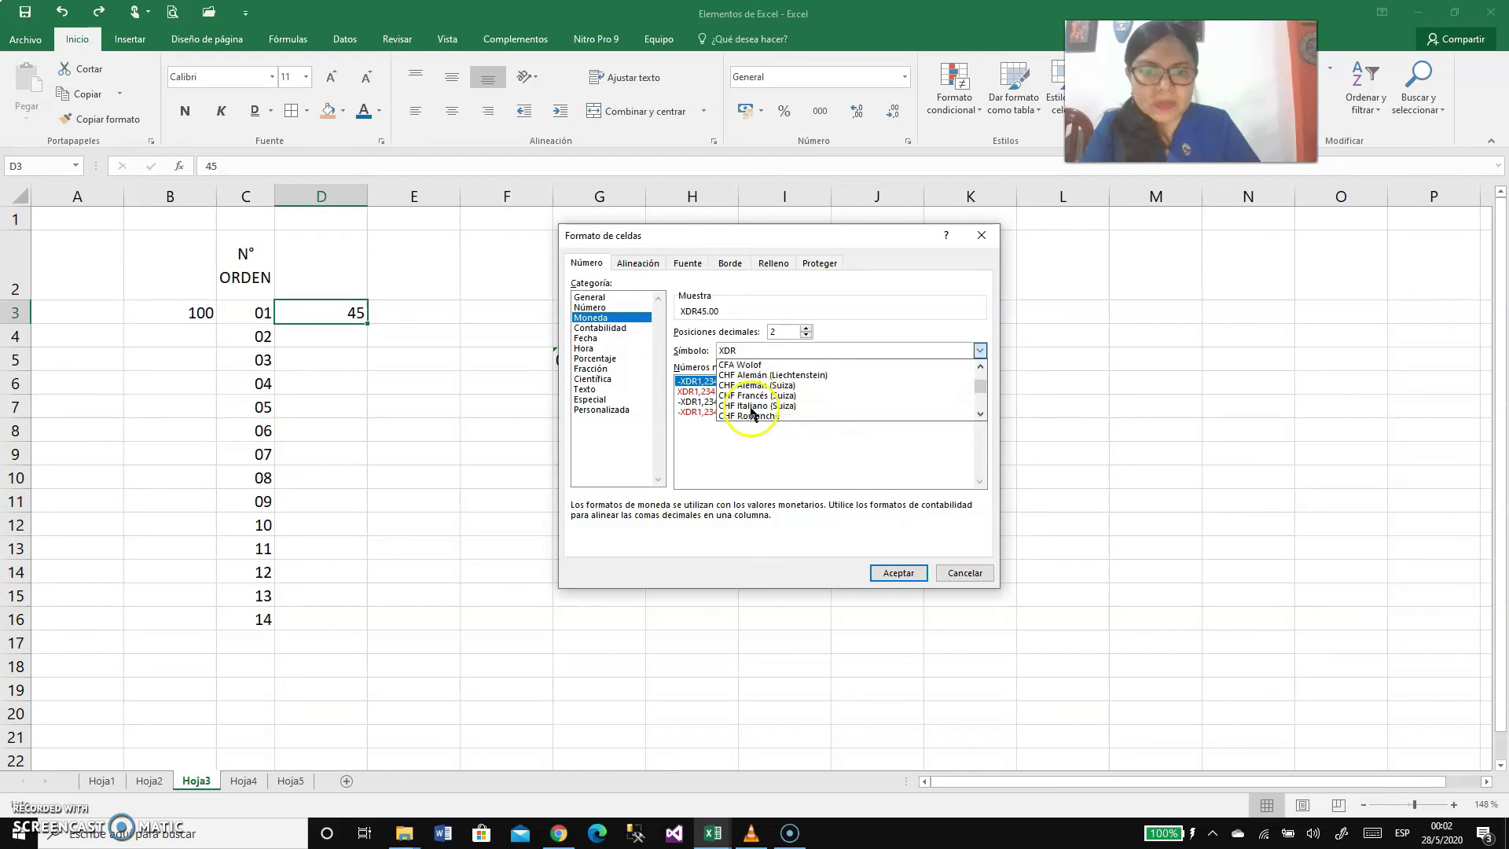
scroll(752, 413, "down", 10)
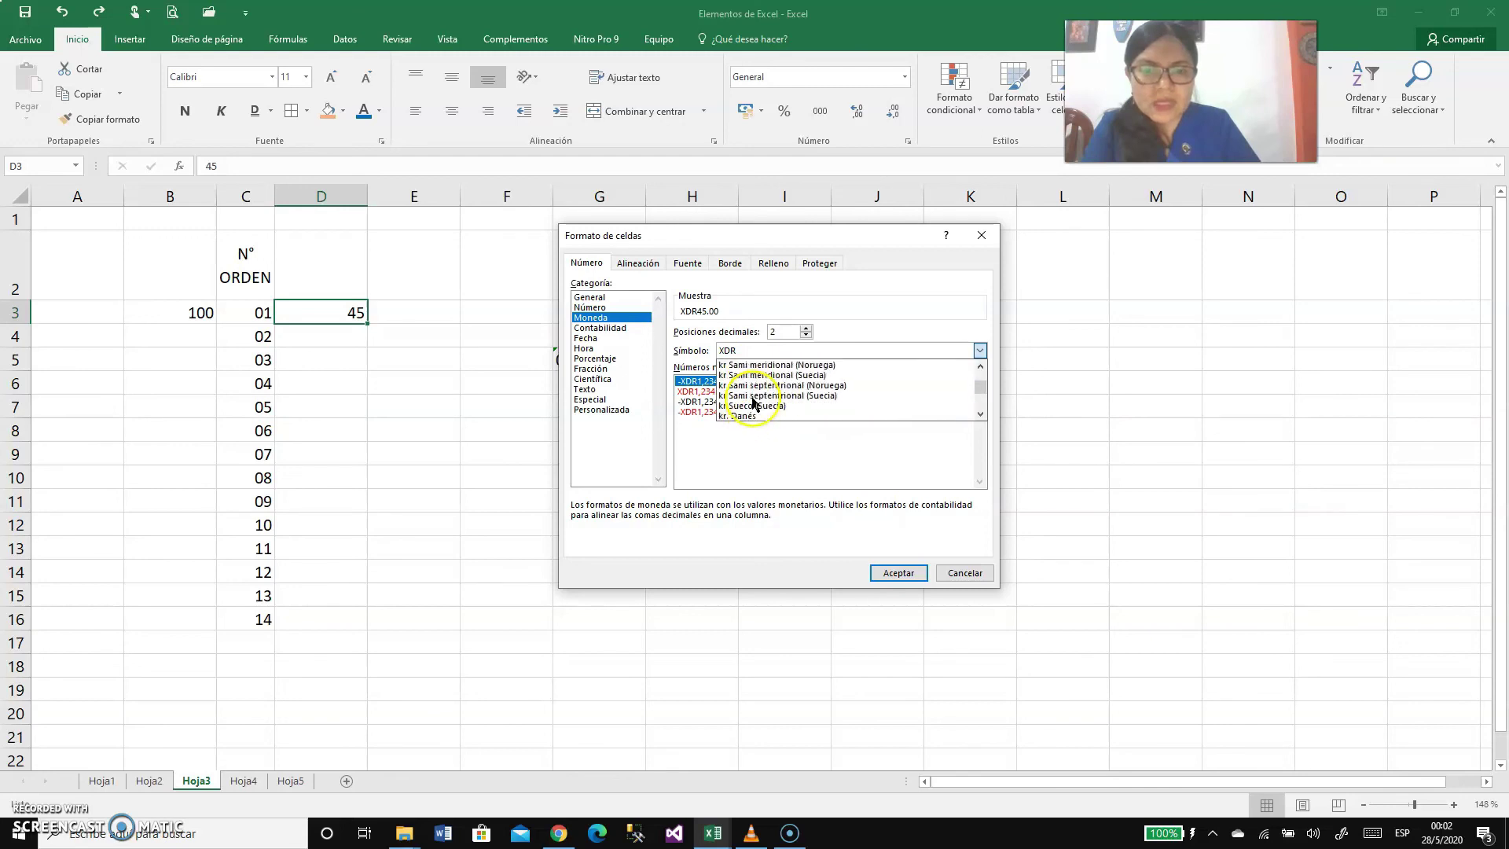
scroll(752, 406, "down", 10)
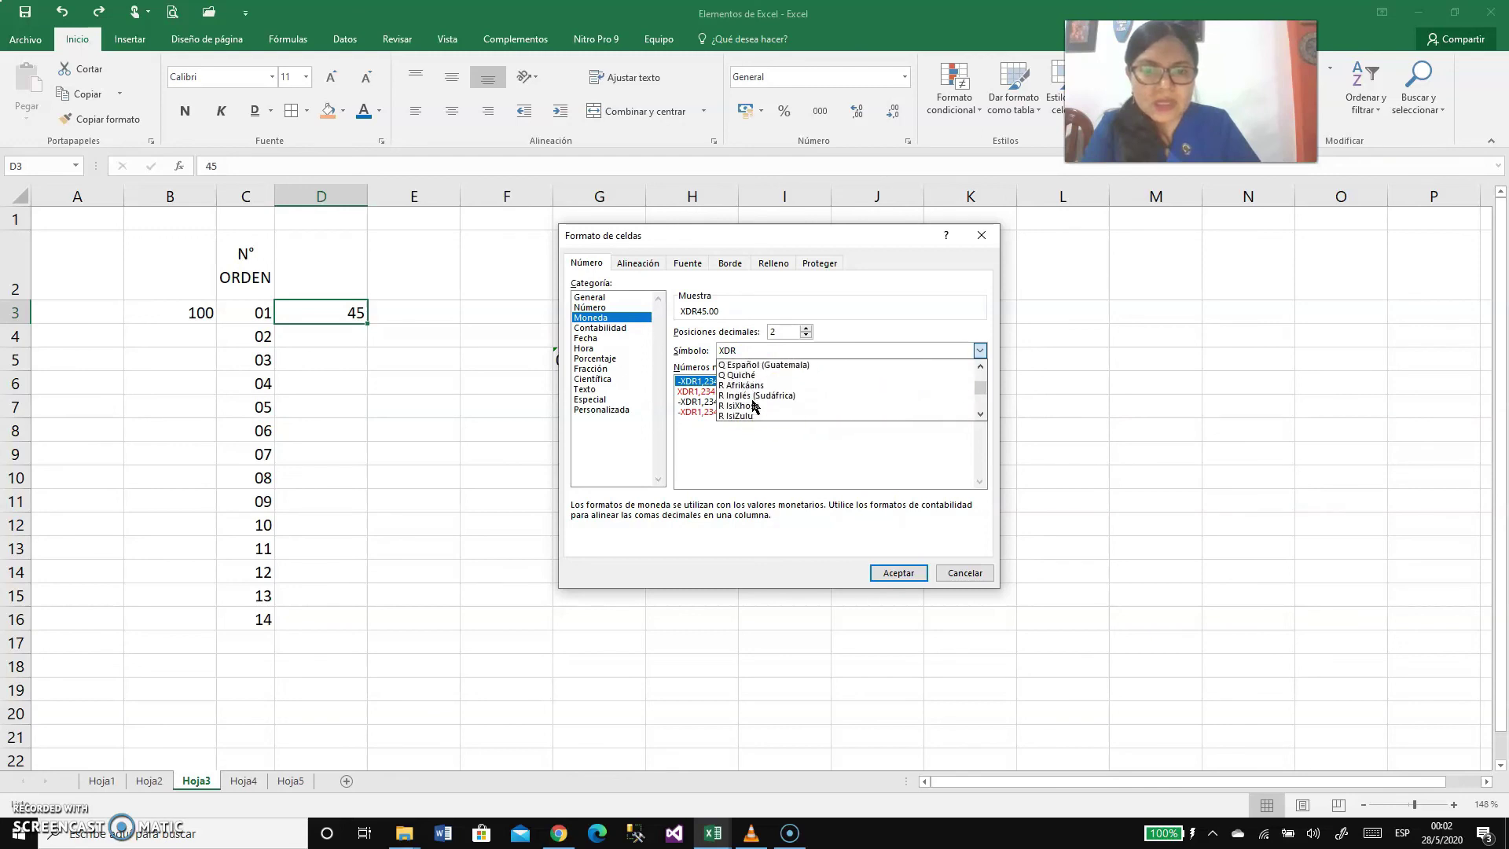
scroll(752, 406, "down", 8)
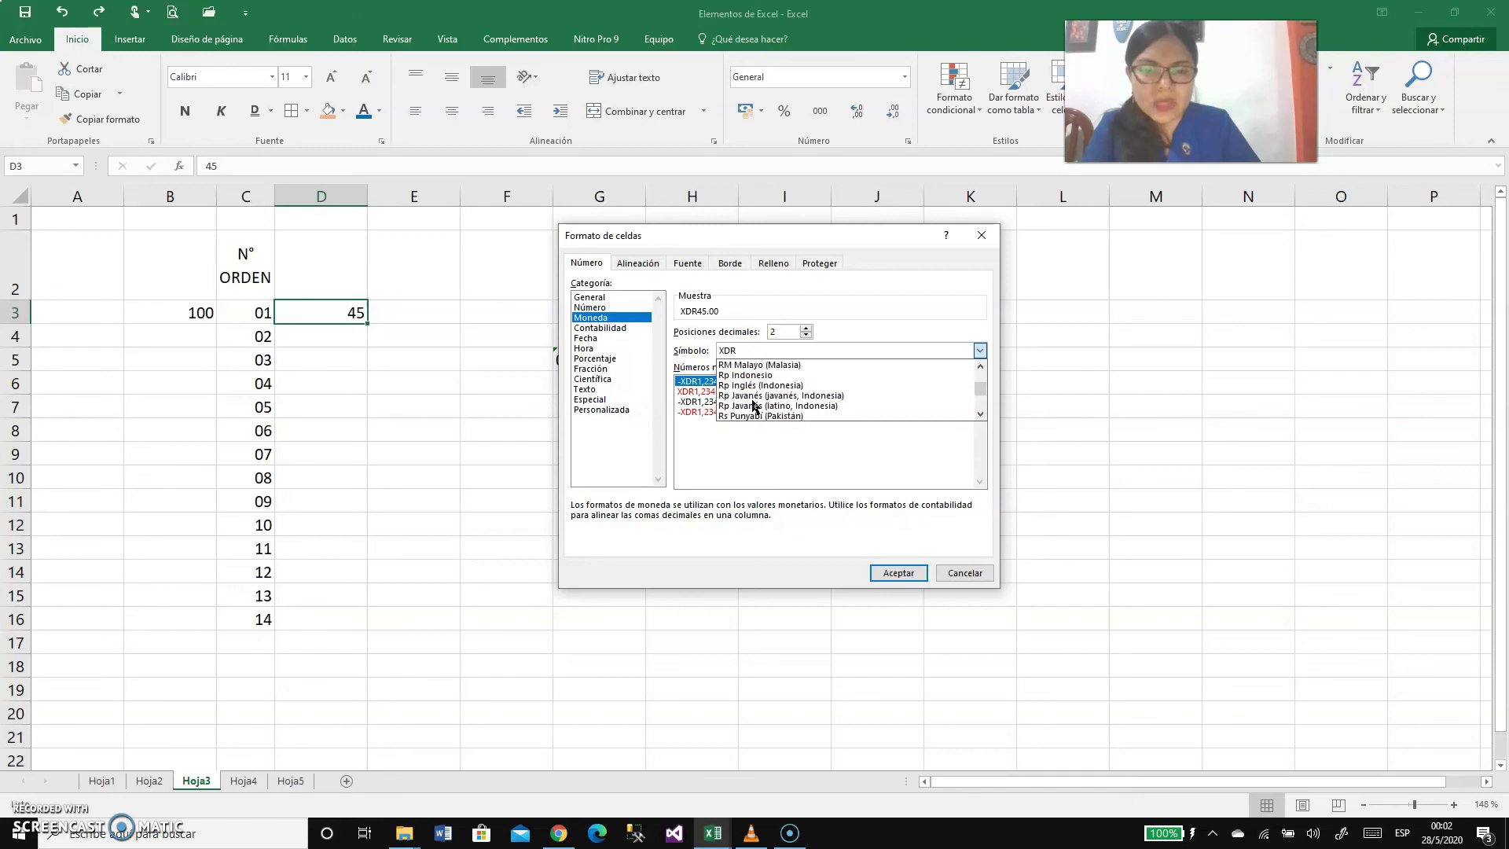
scroll(753, 406, "down", 1)
left_click(737, 385)
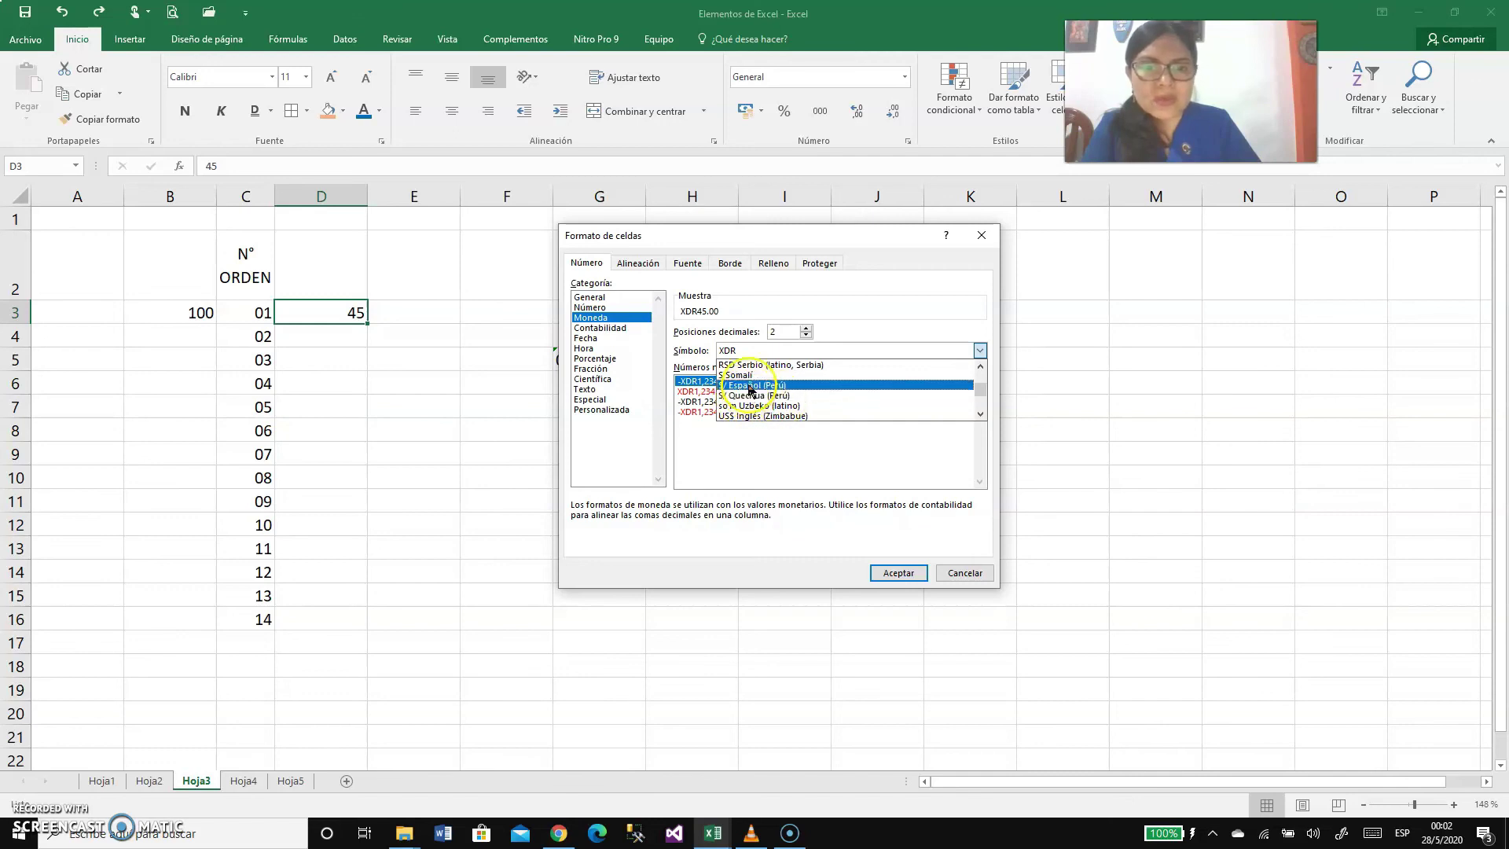
left_click(751, 385)
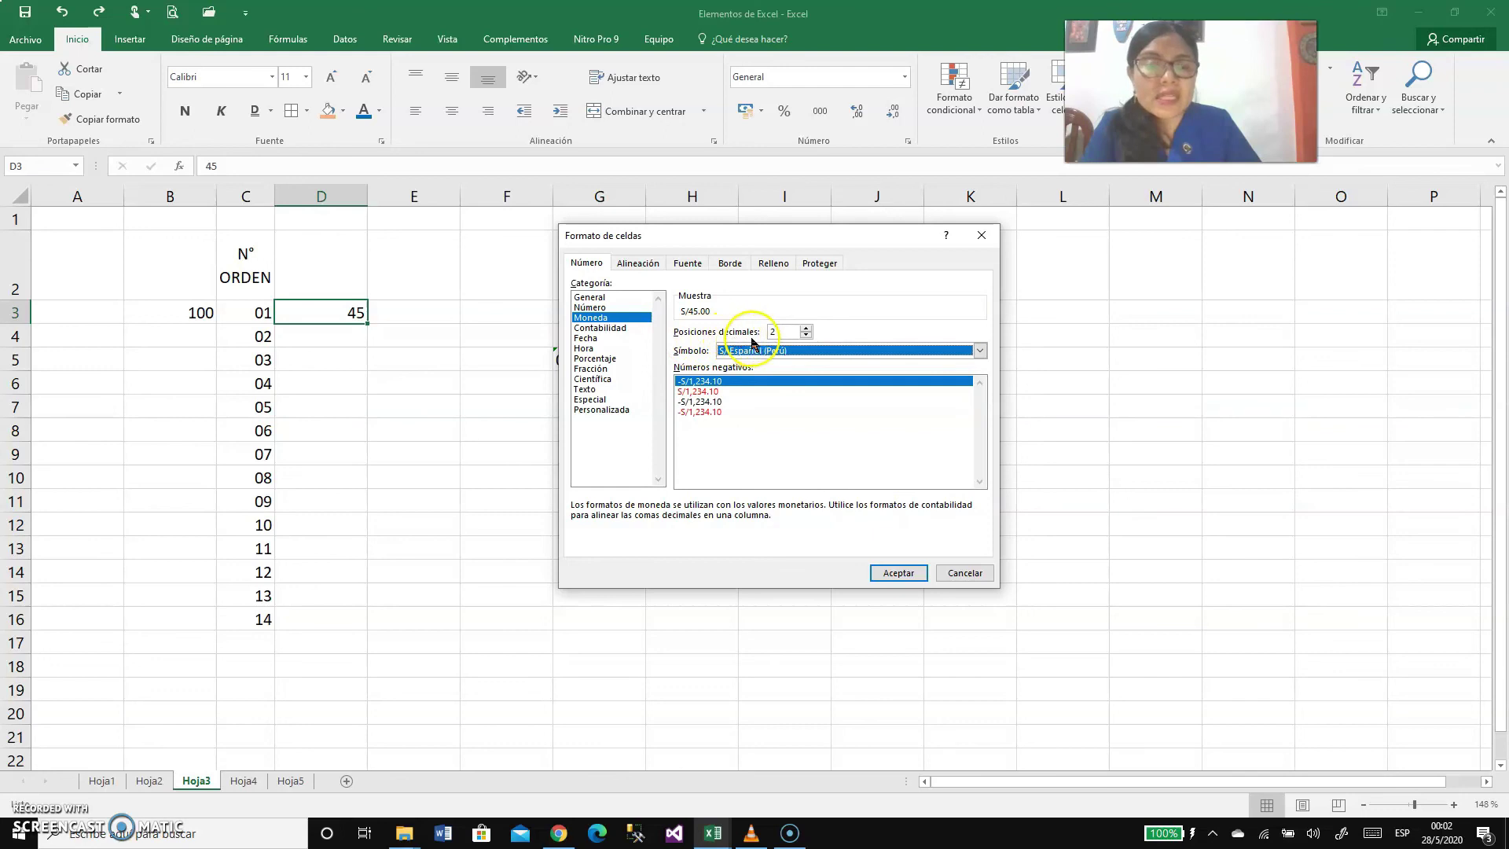
Step: Try different decimal place settings, set 2 decimal places, and apply the currency format to cell D3
left_click(806, 330)
left_click(806, 330)
left_click(806, 330)
left_click(805, 331)
left_click(806, 330)
left_click(805, 337)
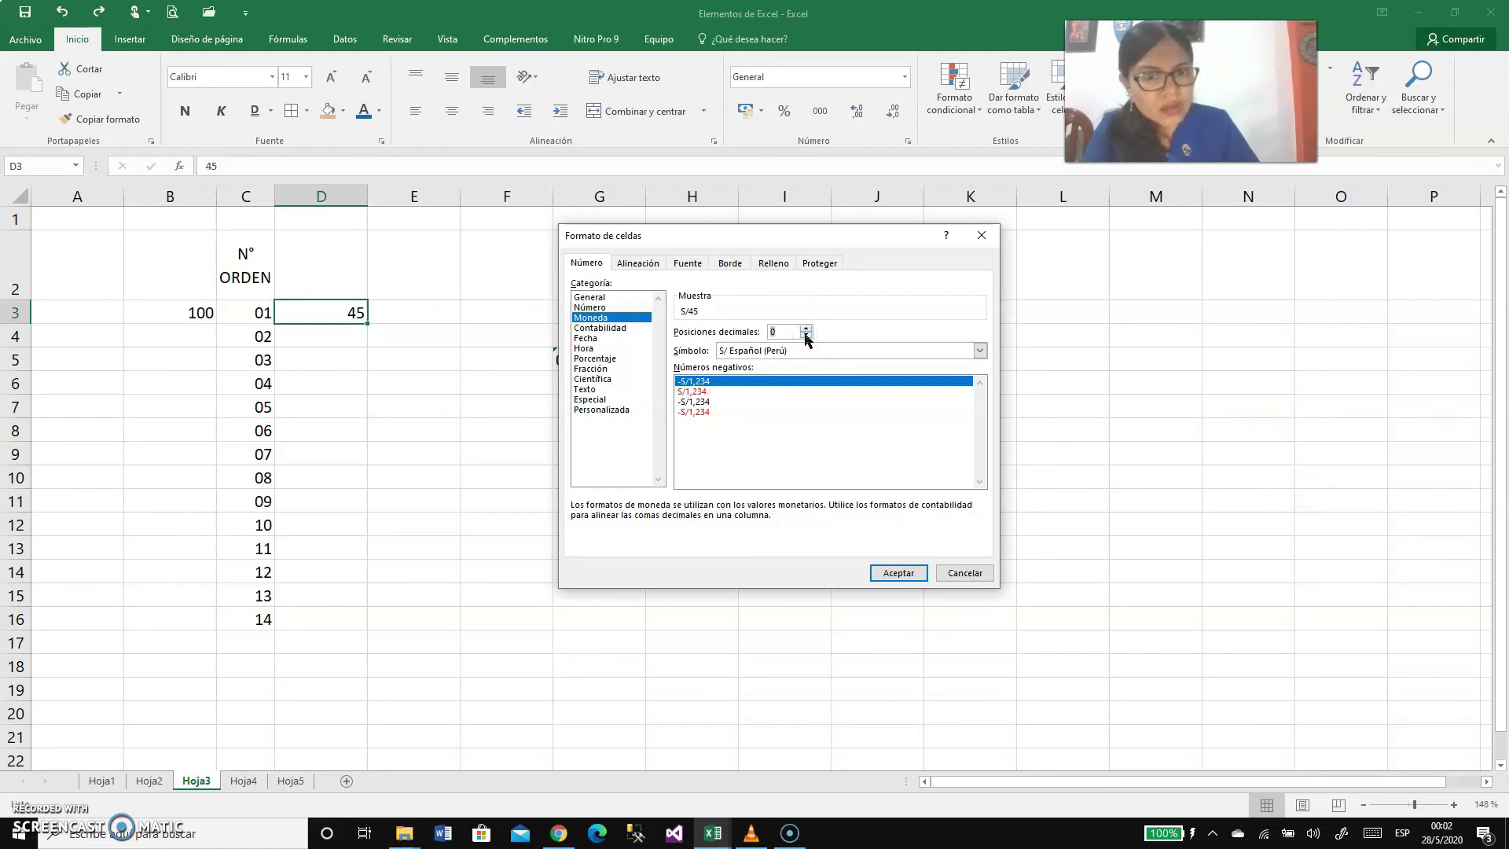
left_click(806, 329)
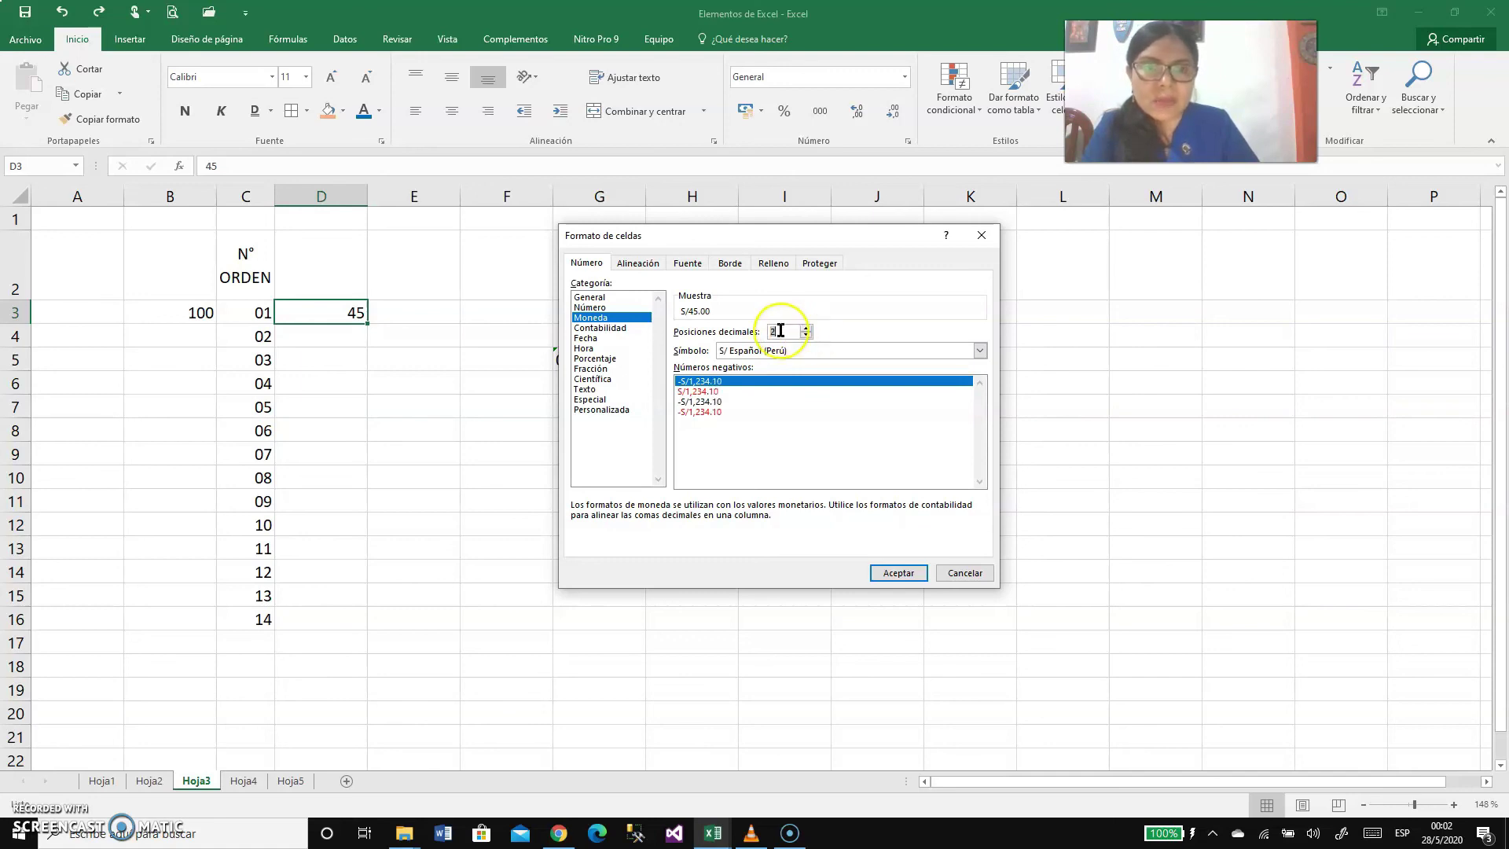
left_click(900, 573)
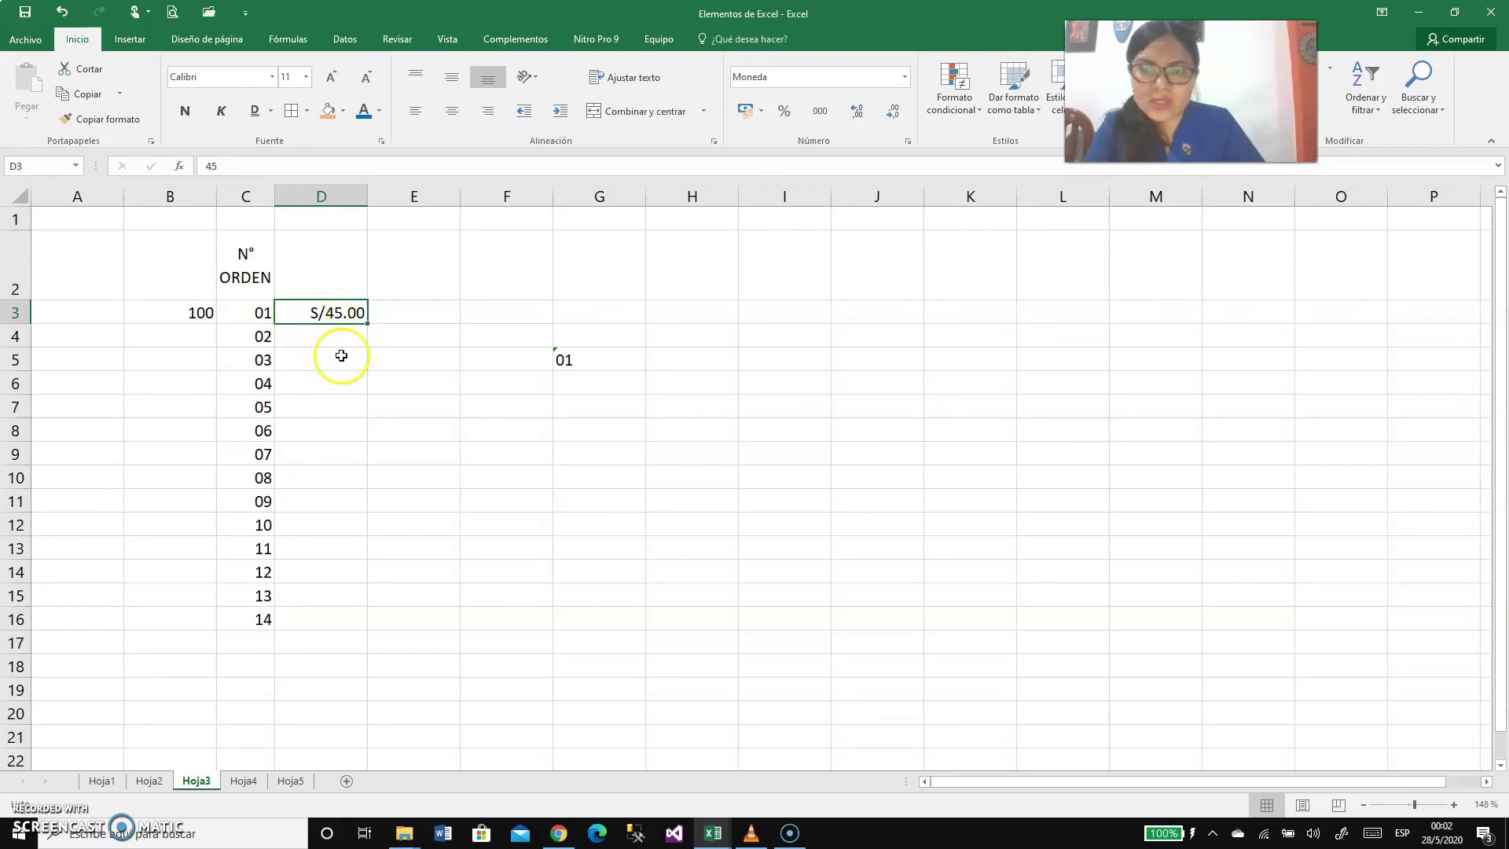
Step: Enter 35 in D4, 56 in D5, 78 in D7, 1 in D8 and 56 in D10
left_click(332, 336)
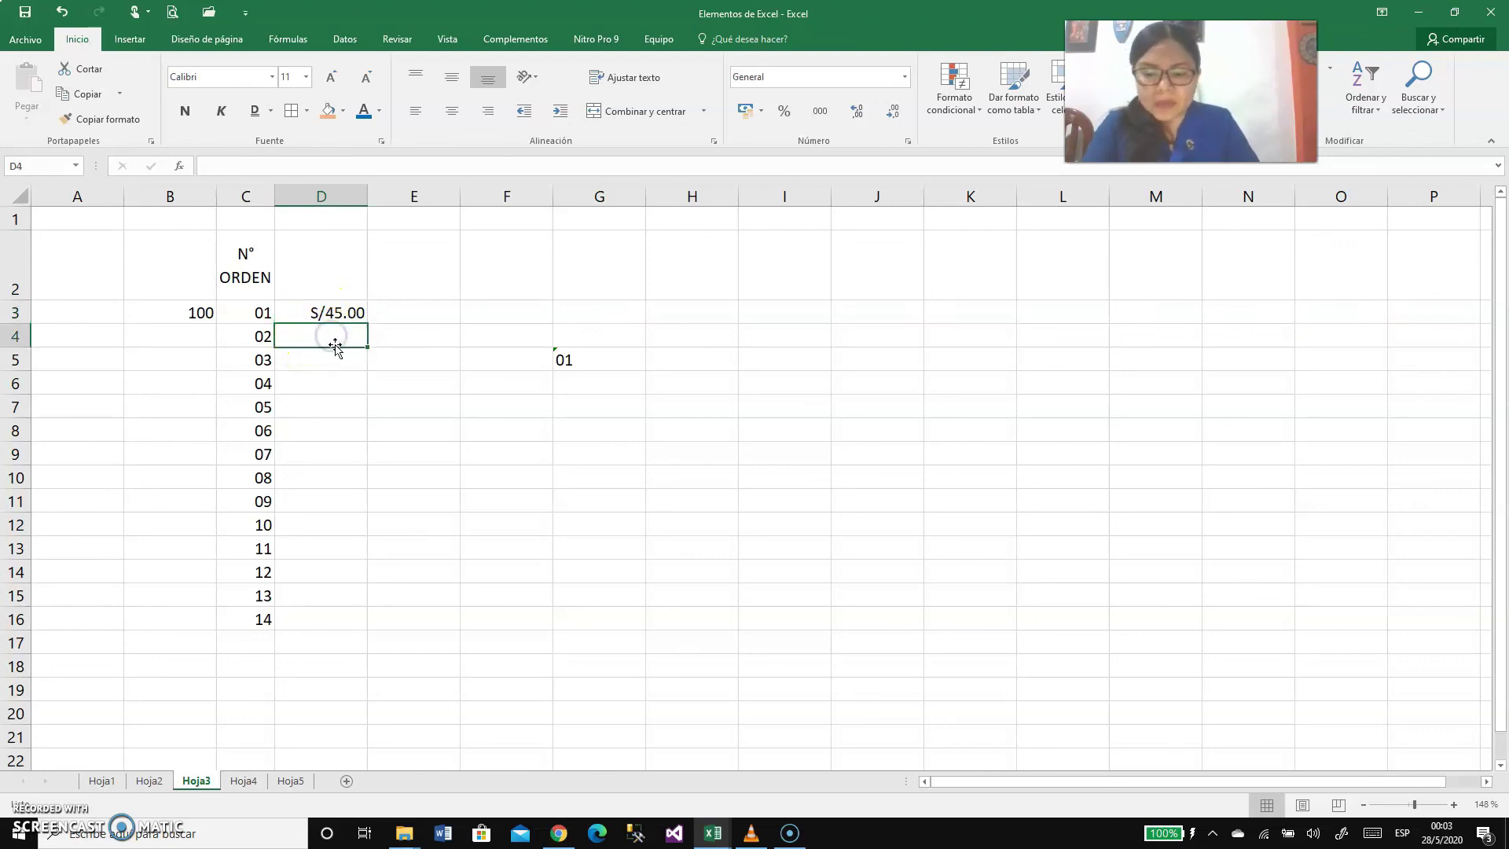
type("35")
left_click(332, 364)
type("56")
left_click(341, 405)
type("78")
left_click(338, 432)
type("1")
left_click(349, 476)
type("56")
left_click(415, 489)
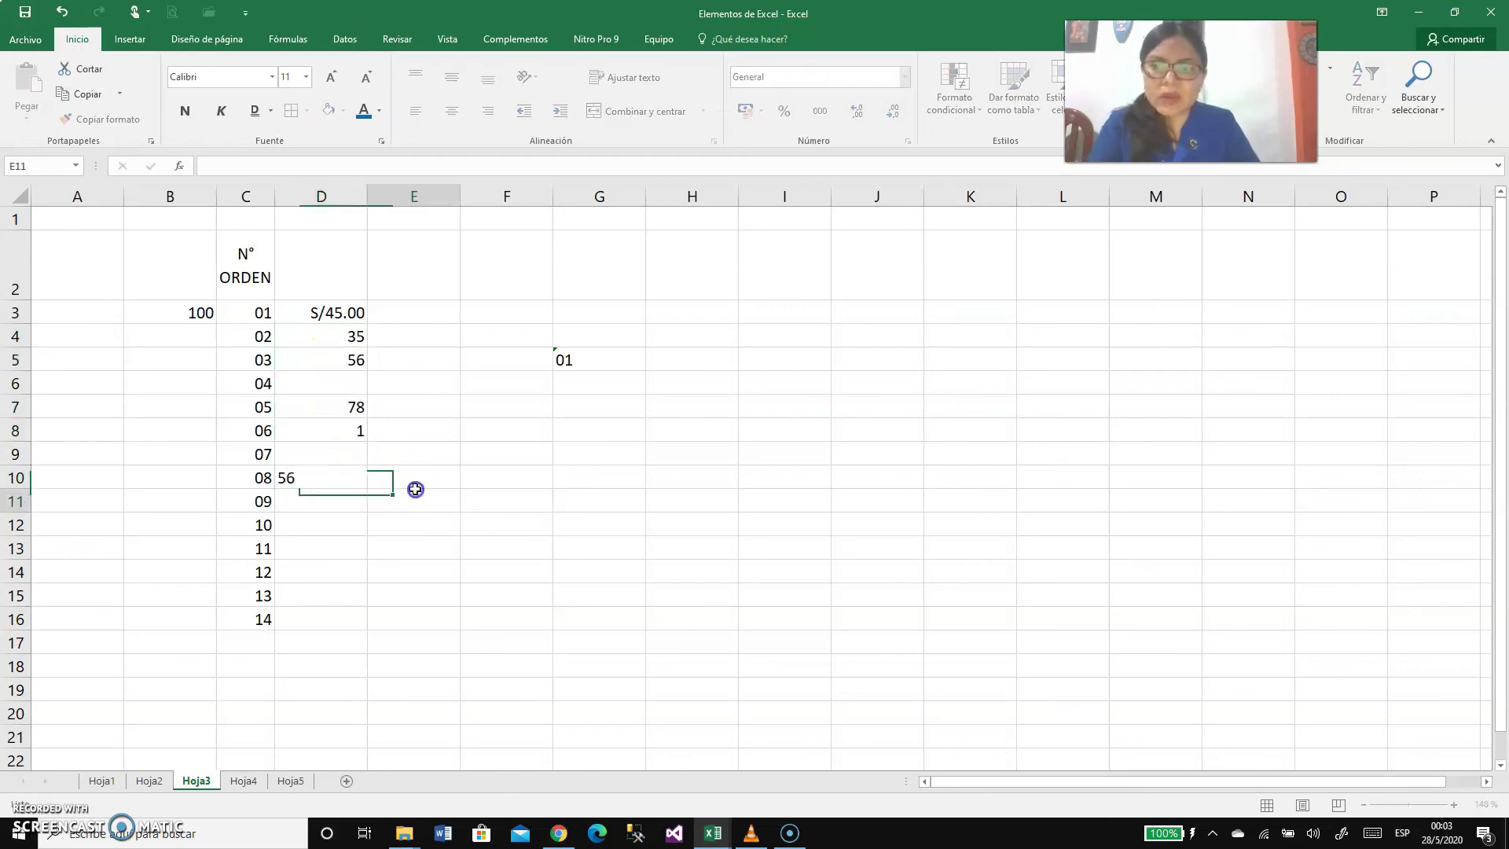
Step: Open the cell format options for the range D4:D10 and choose the Moneda category
left_click_drag(320, 337, 334, 481)
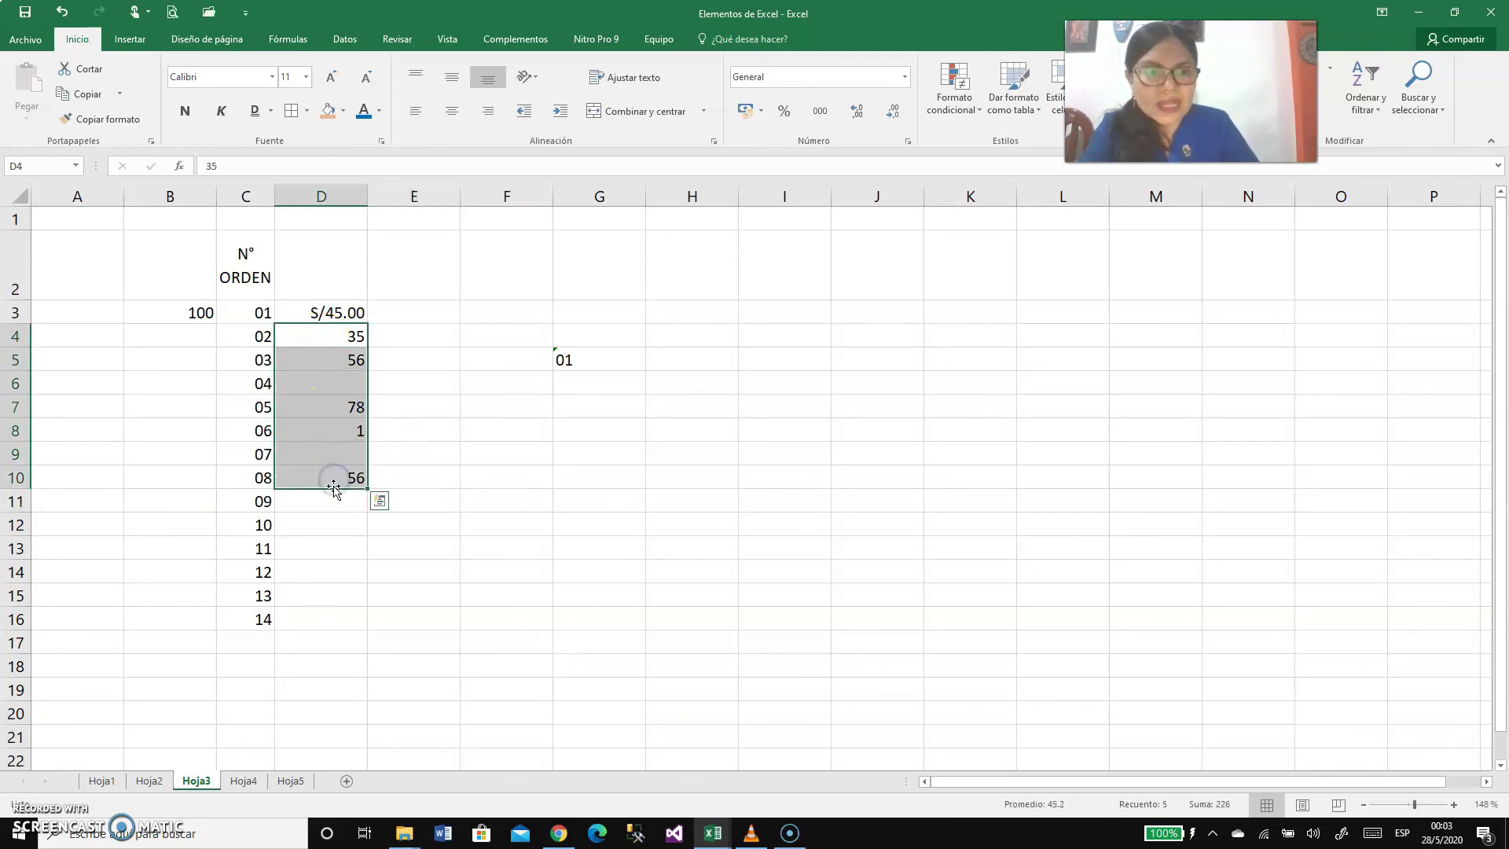
right_click(337, 455)
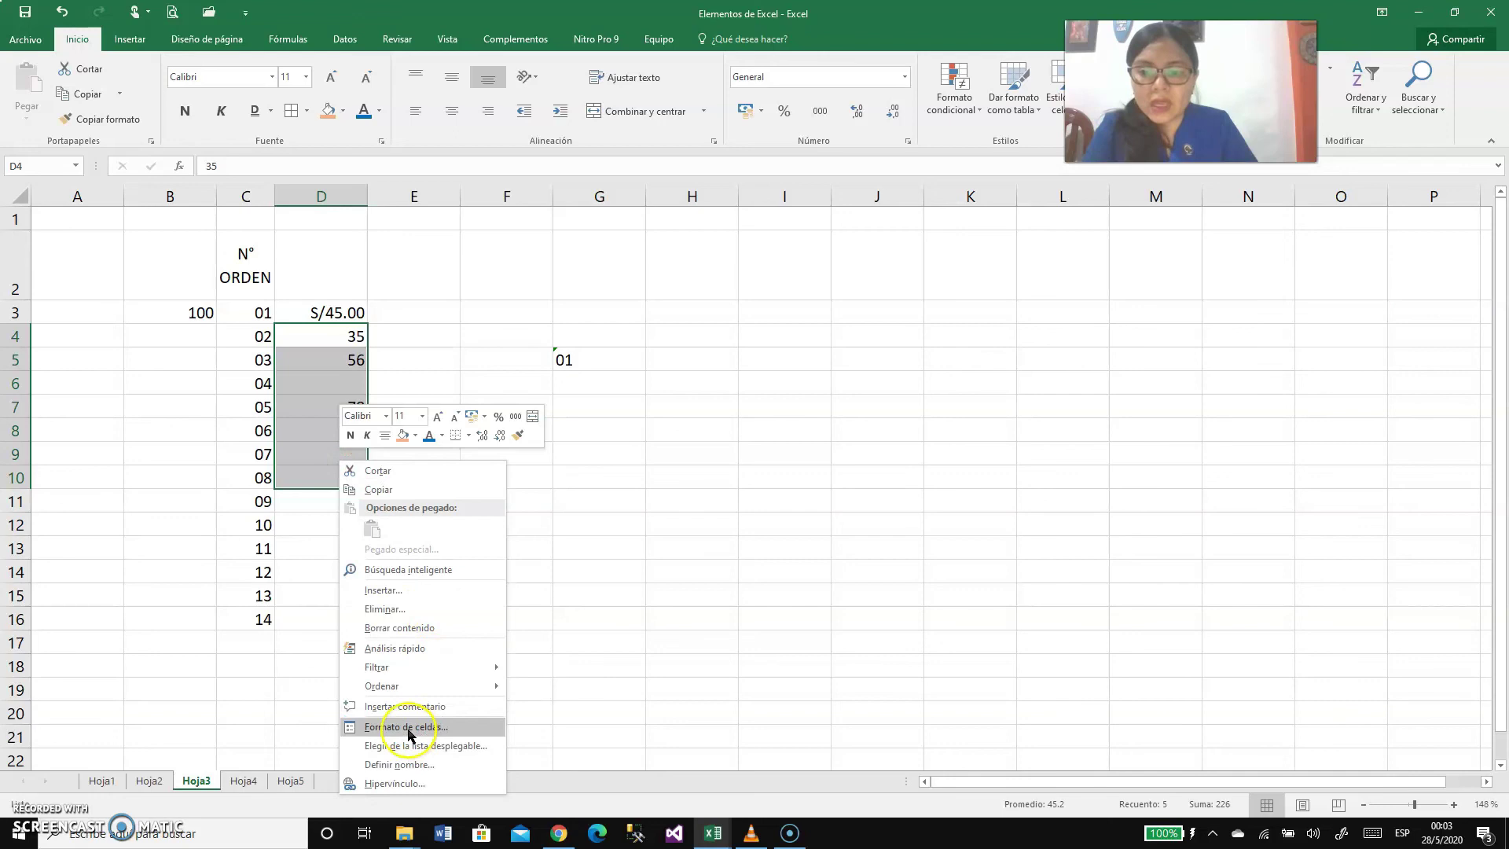
left_click(405, 727)
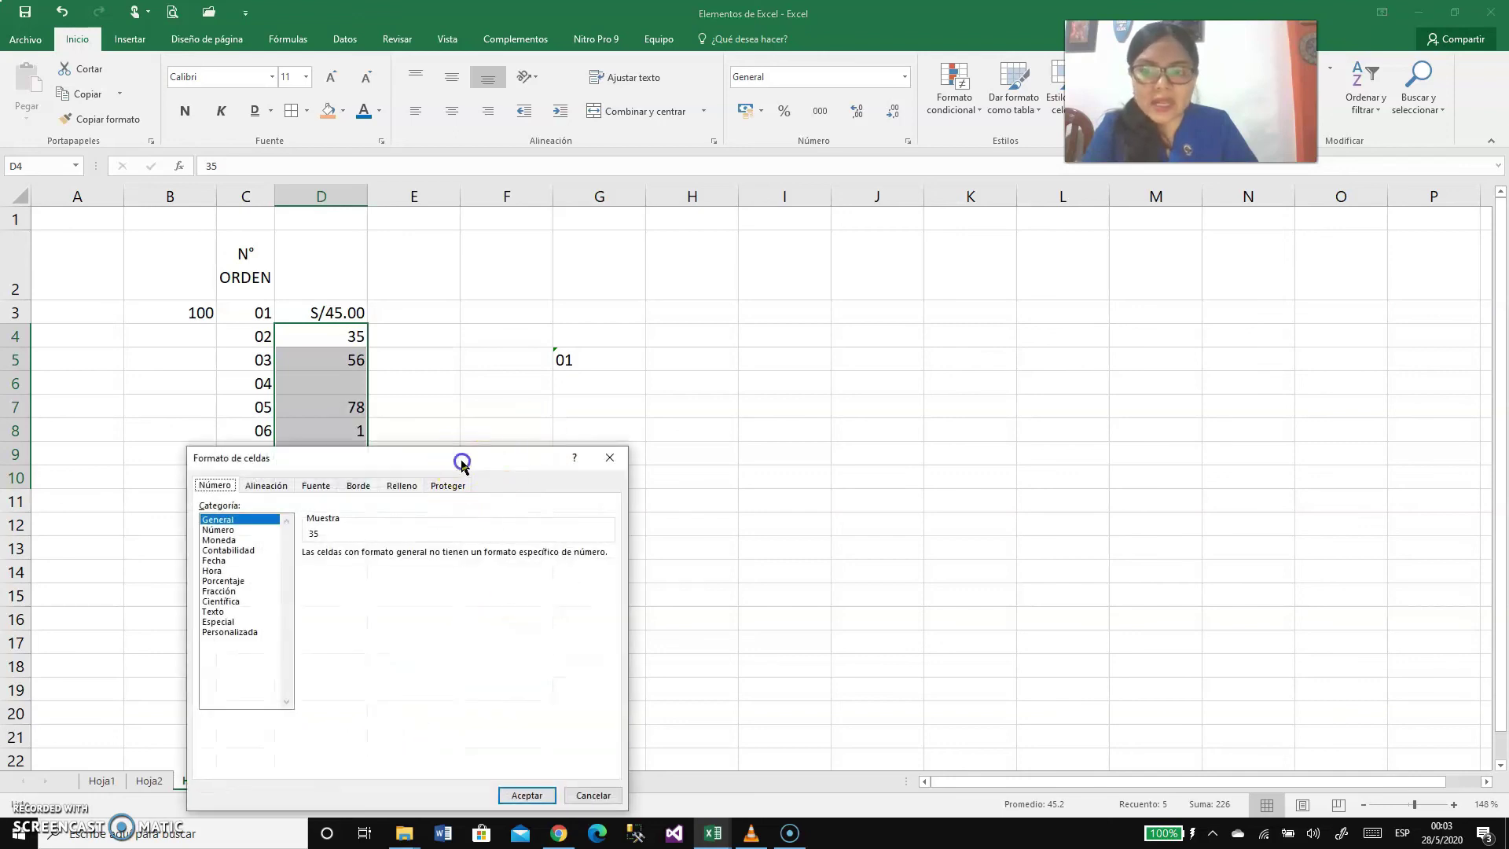
left_click_drag(461, 464, 713, 284)
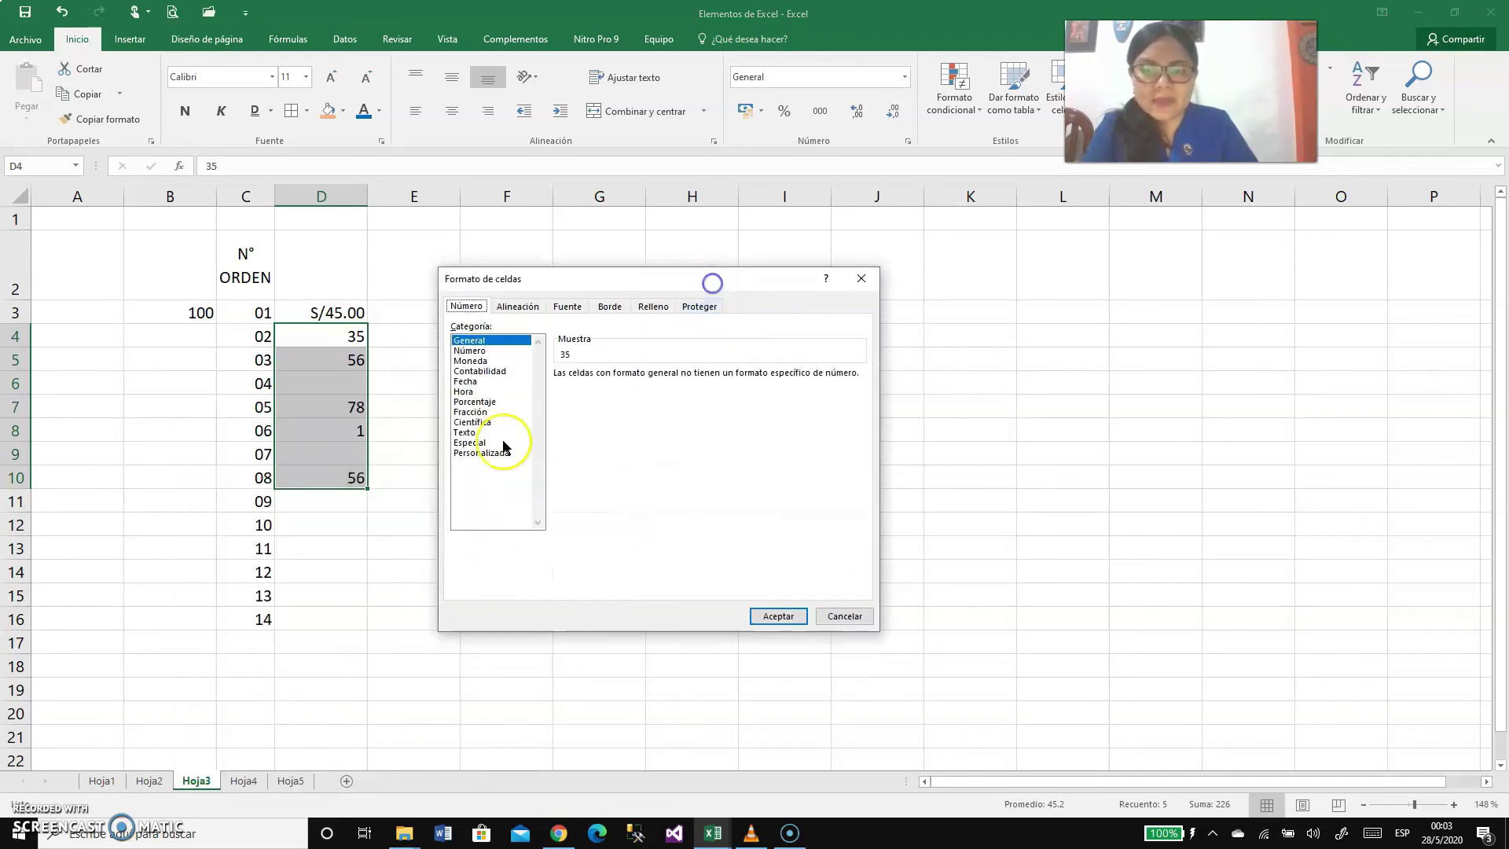
left_click(475, 361)
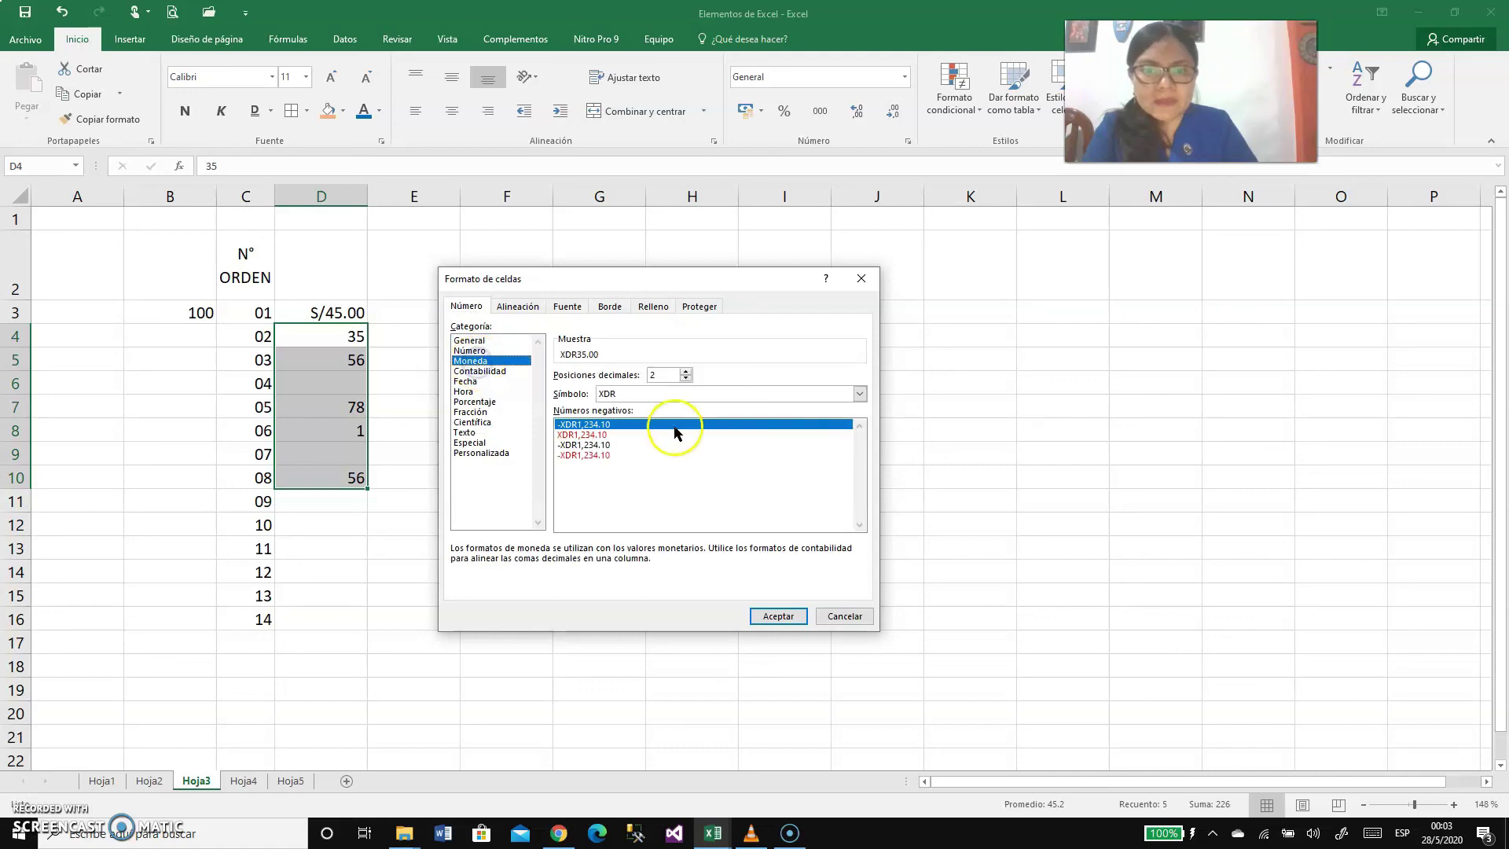
Step: Set the currency symbol to S/ Español (Perú) and apply the format to D4:D10
left_click(860, 393)
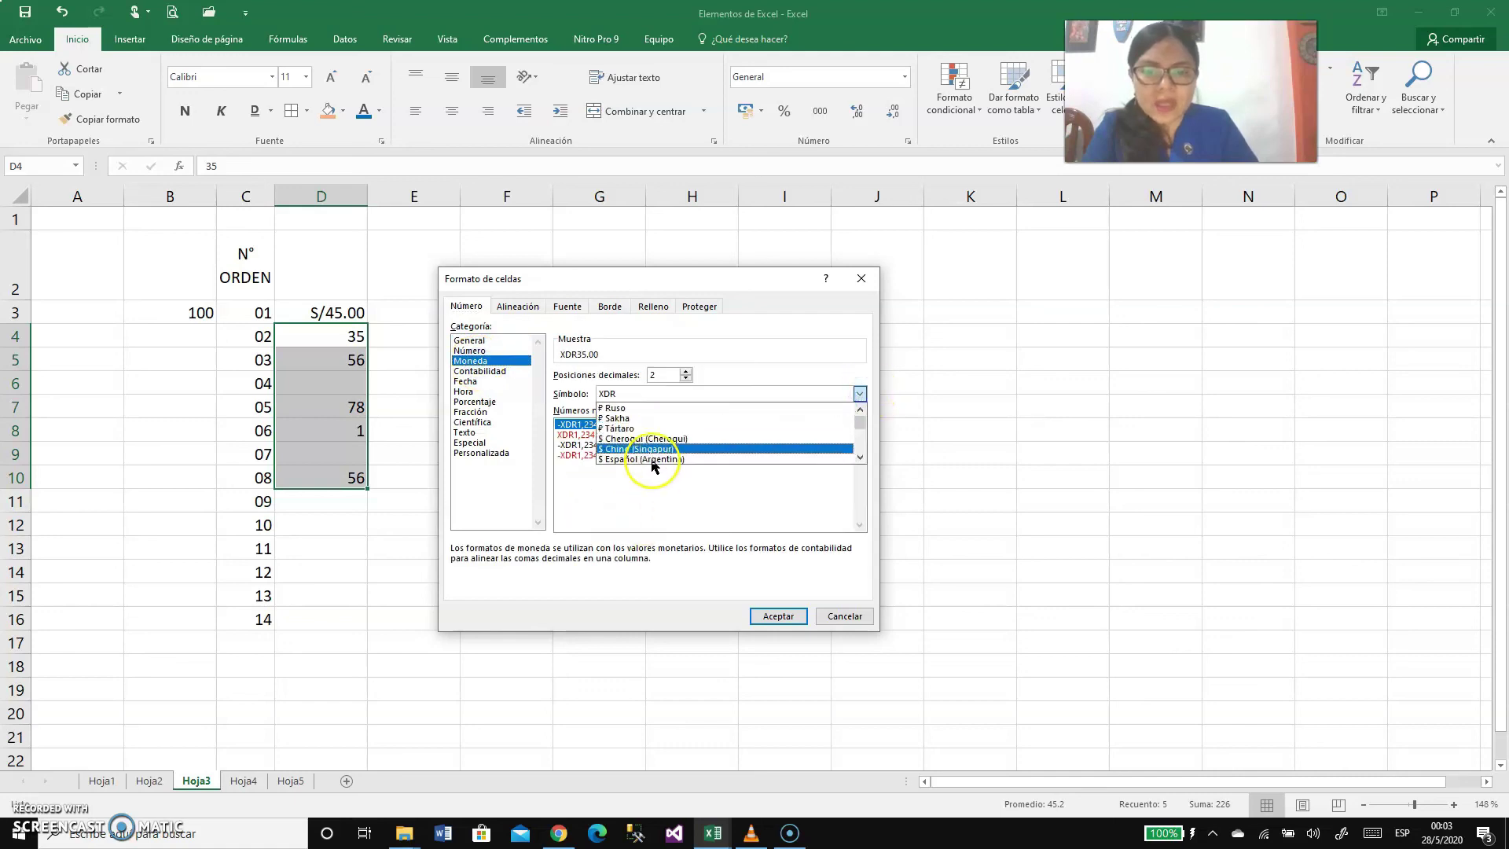
scroll(654, 458, "down", 3)
scroll(645, 454, "down", 5)
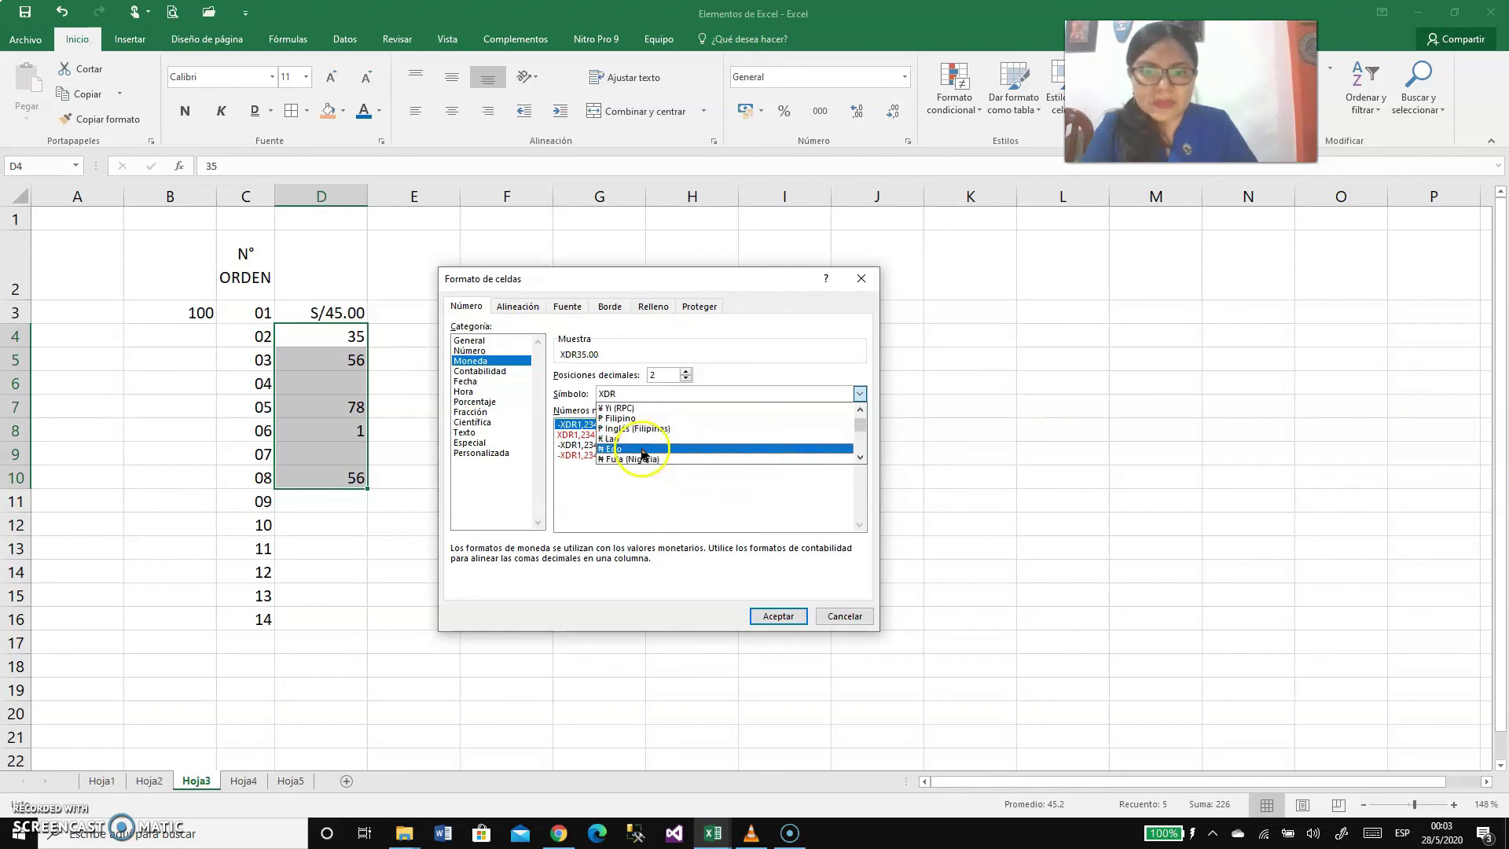
scroll(649, 452, "down", 5)
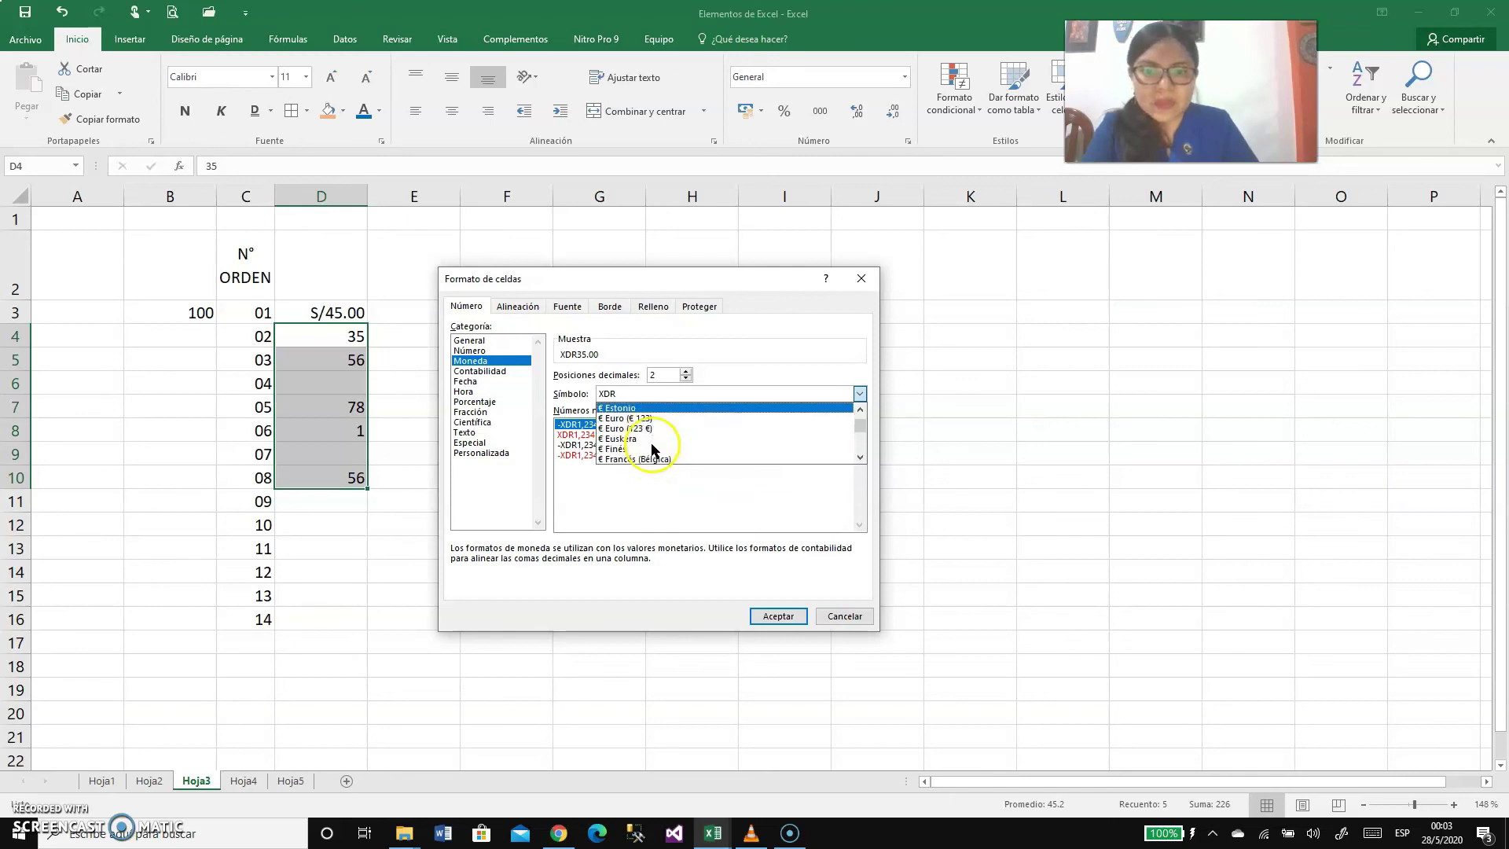
scroll(657, 452, "down", 2)
scroll(656, 454, "down", 5)
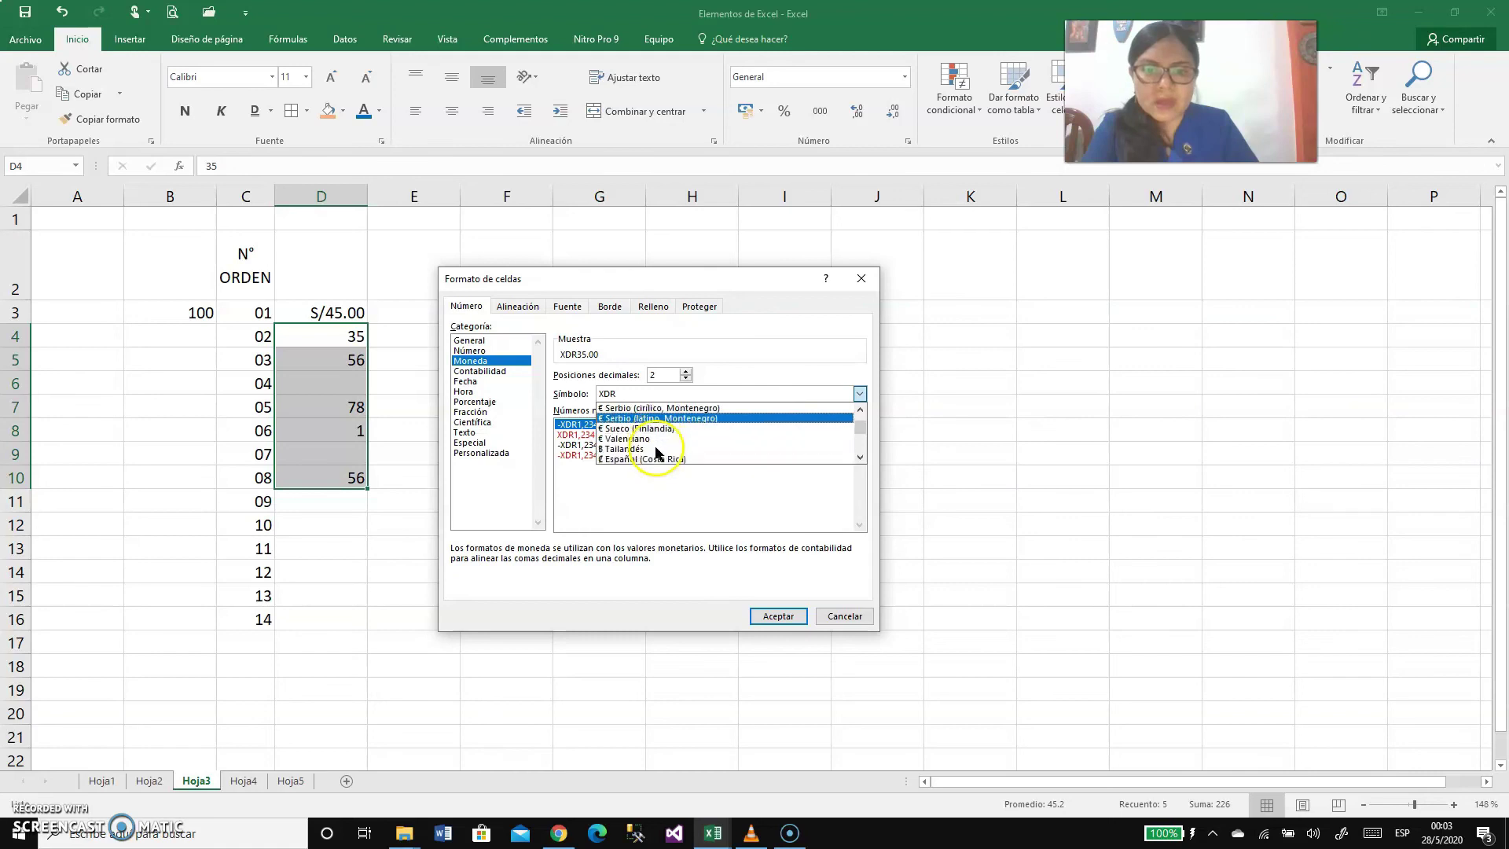
scroll(651, 454, "down", 3)
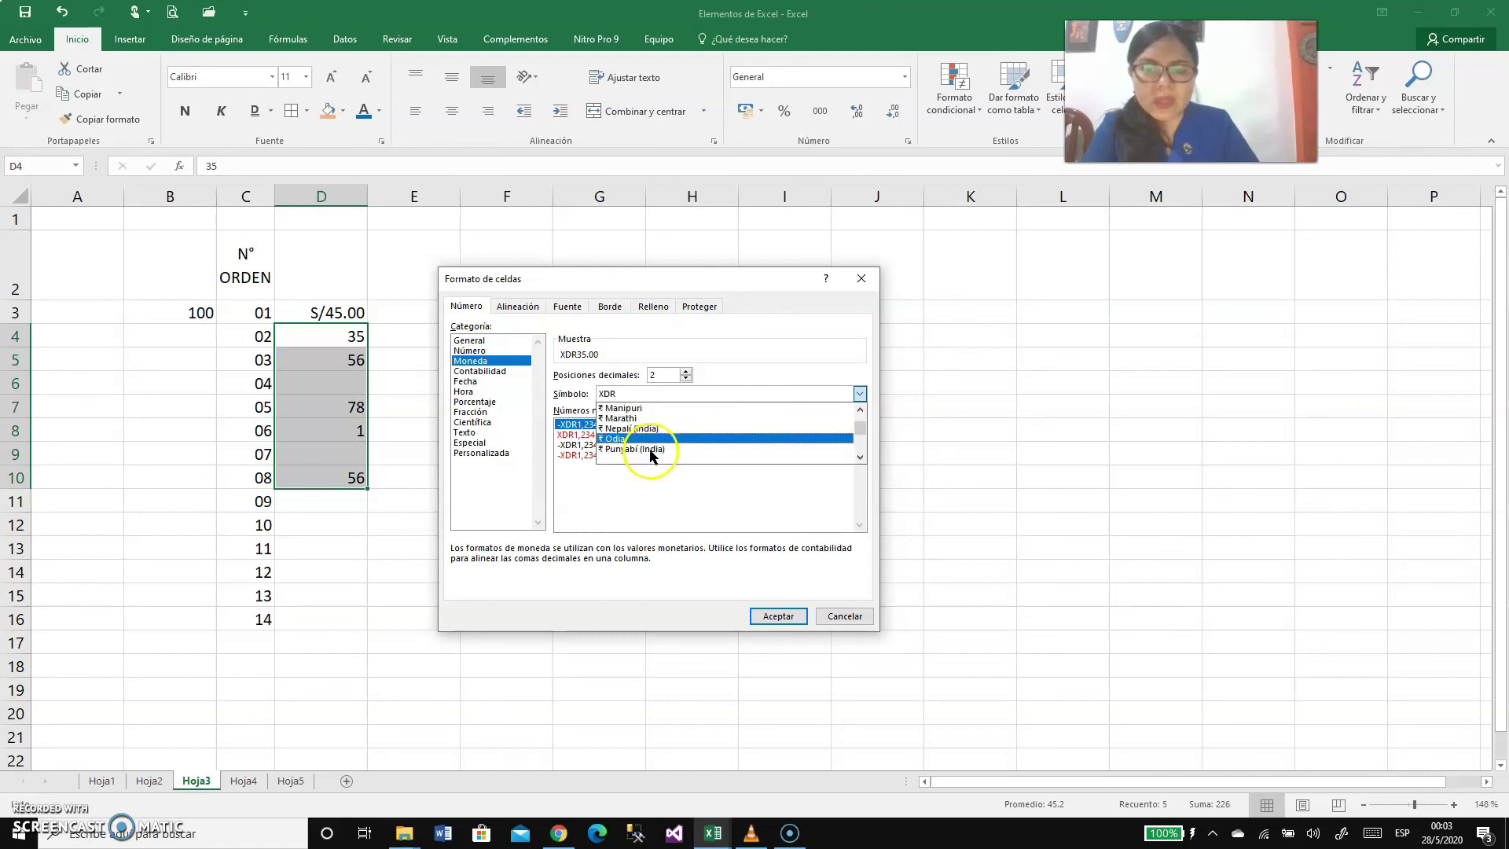
scroll(650, 453, "down", 5)
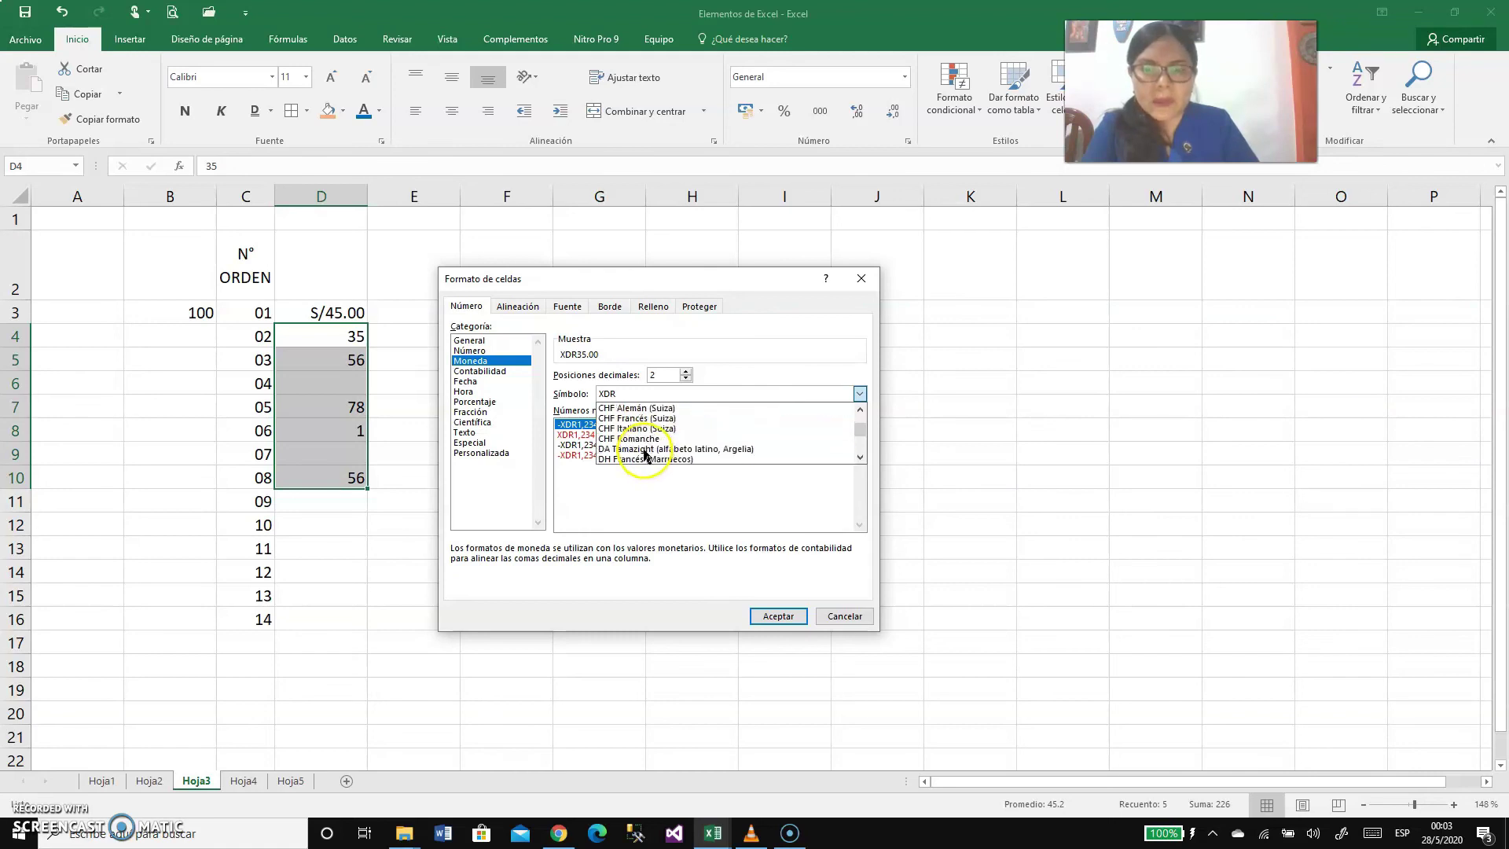
scroll(636, 454, "down", 2)
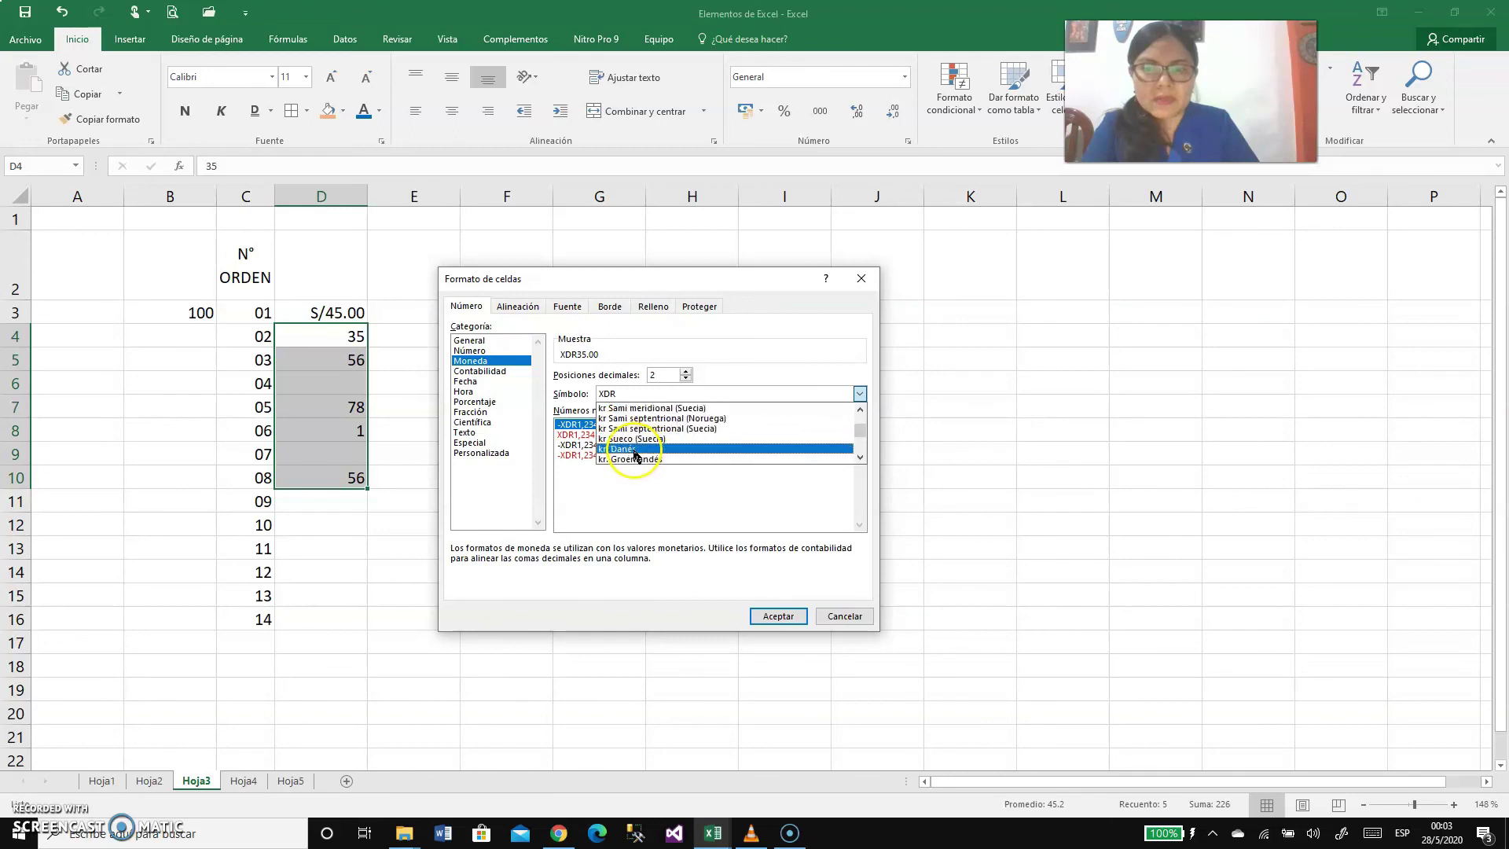
scroll(638, 449, "down", 4)
scroll(639, 447, "down", 5)
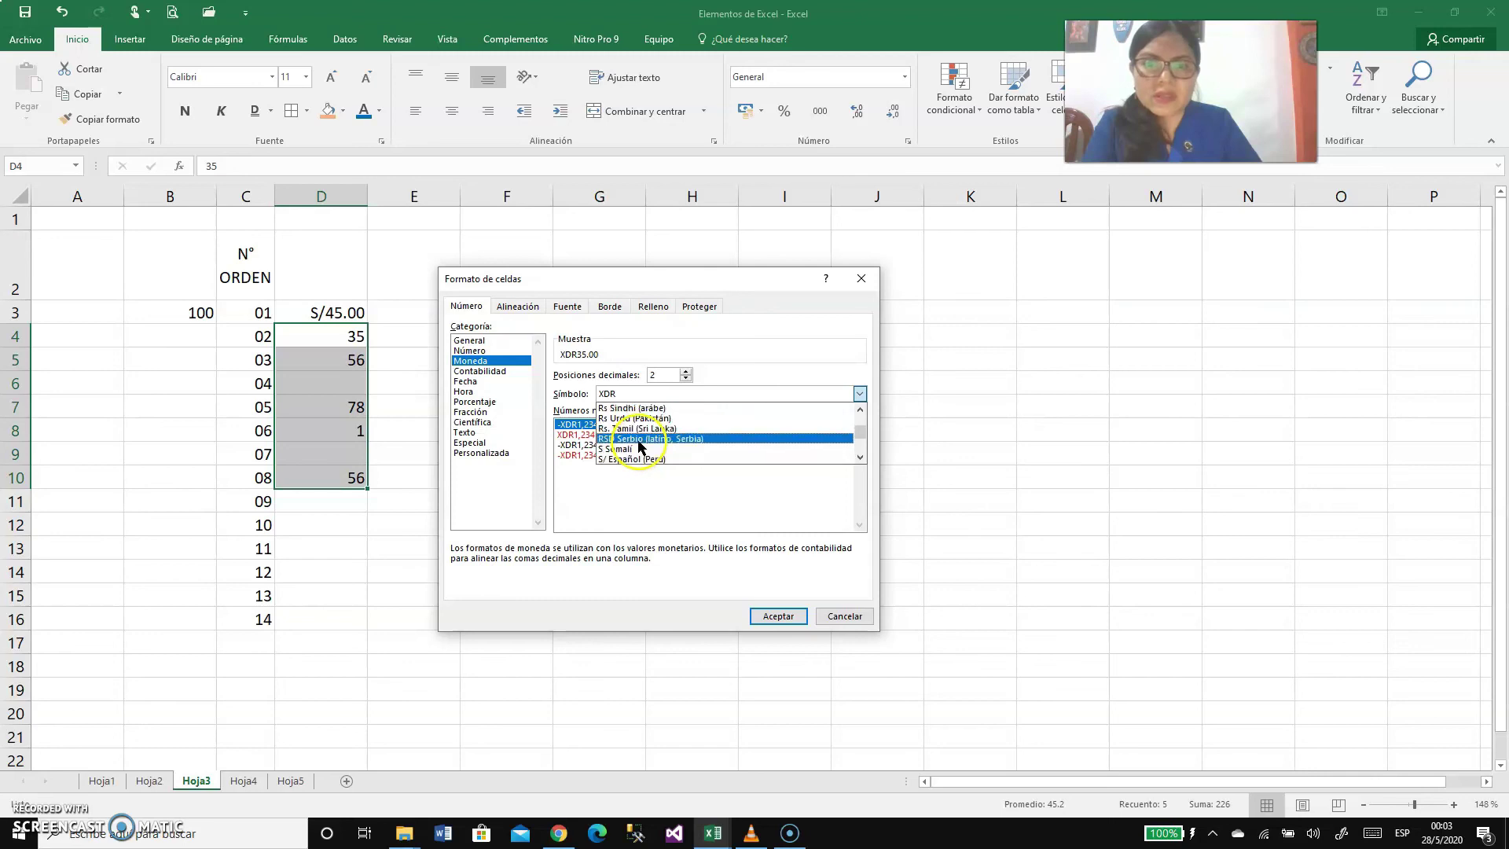
scroll(638, 446, "down", 1)
left_click(642, 445)
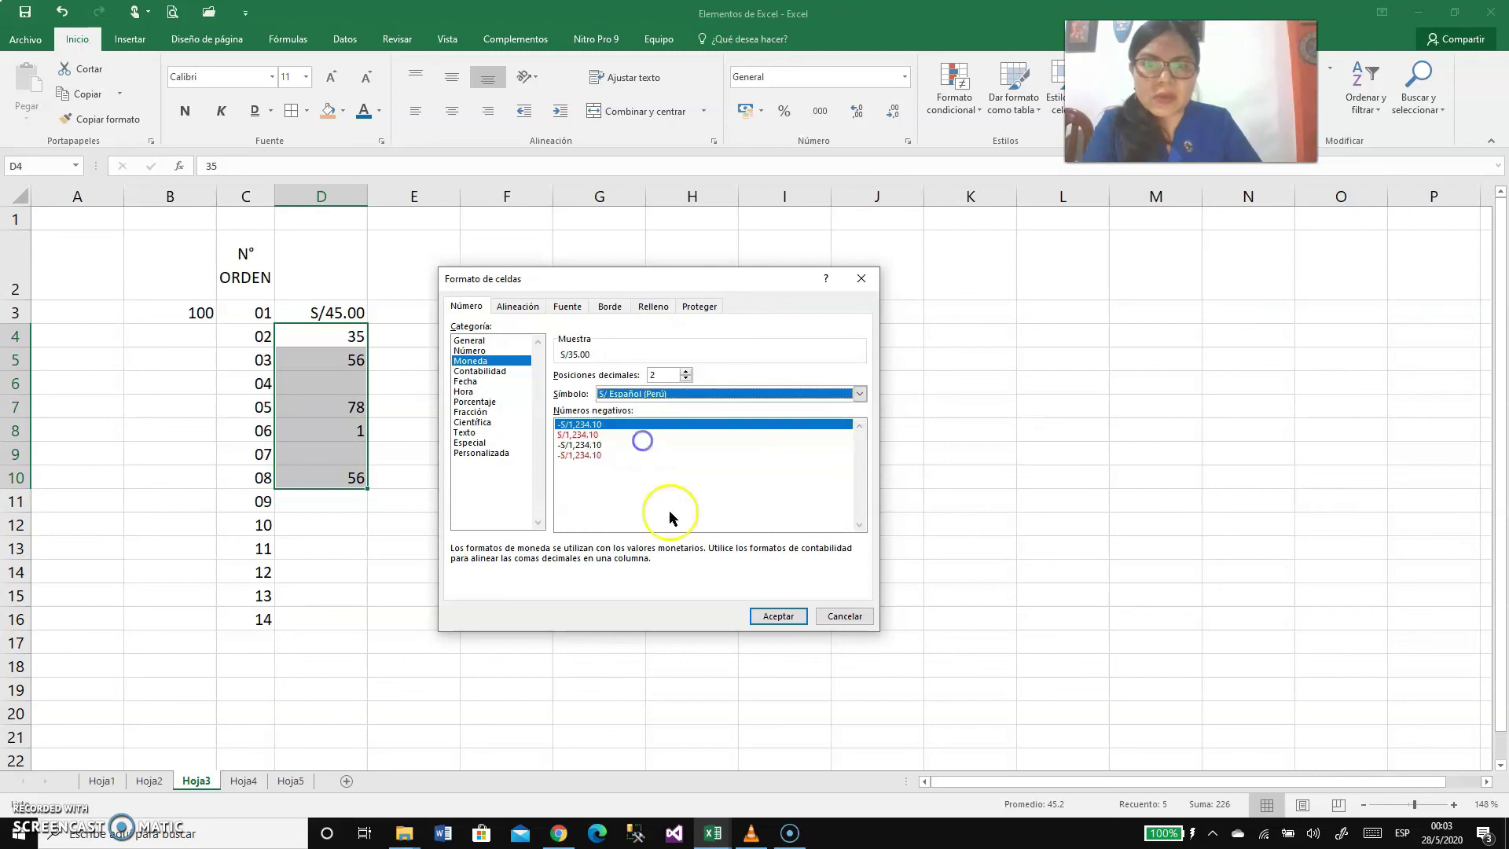
left_click(777, 616)
left_click(450, 497)
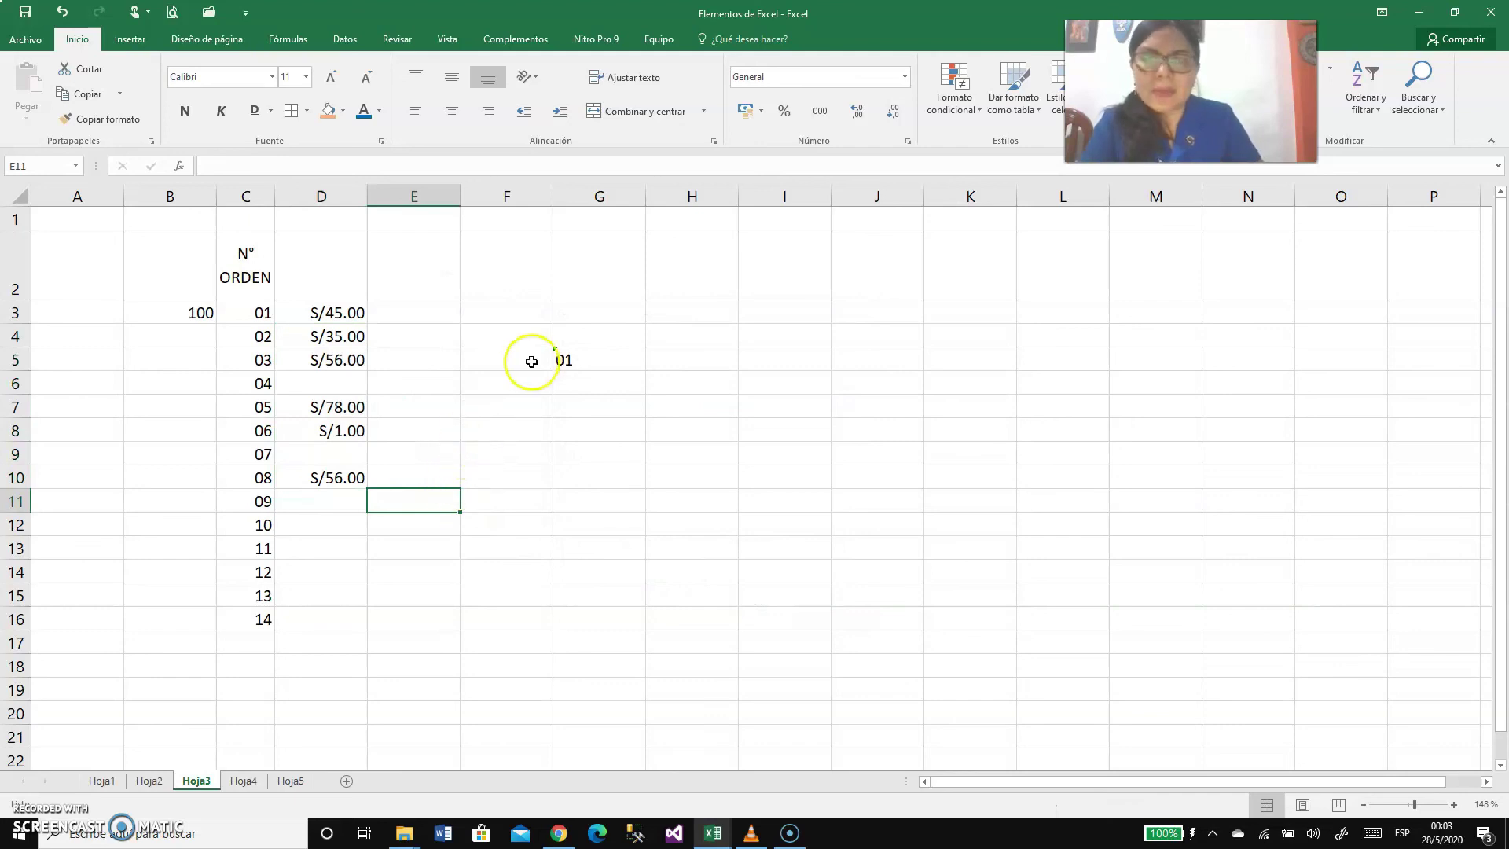
Step: Apply the percentage format to the value 100 in cell B3
left_click(563, 361)
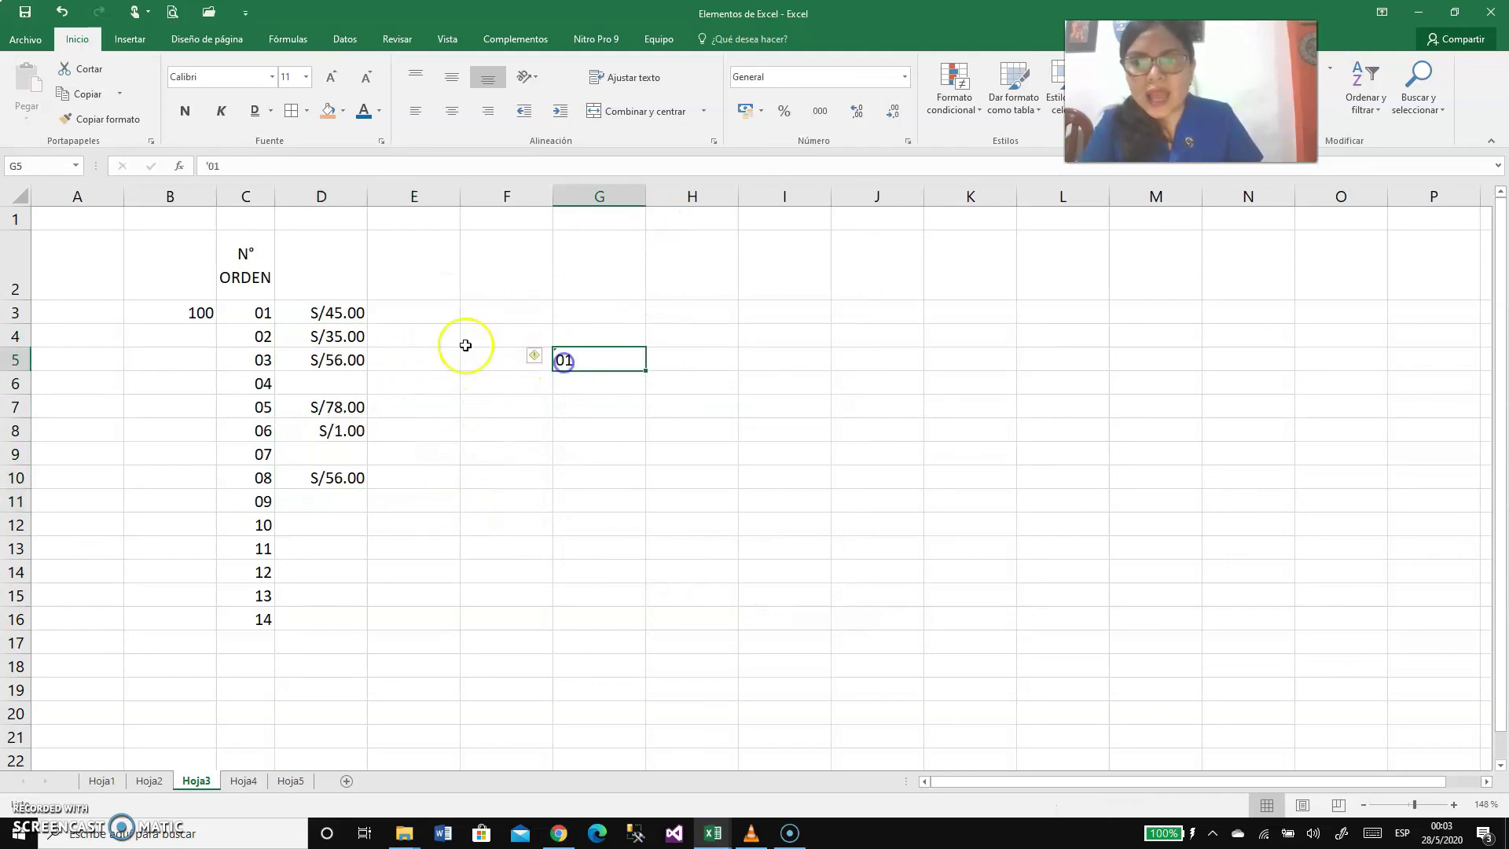
left_click(189, 321)
left_click(783, 114)
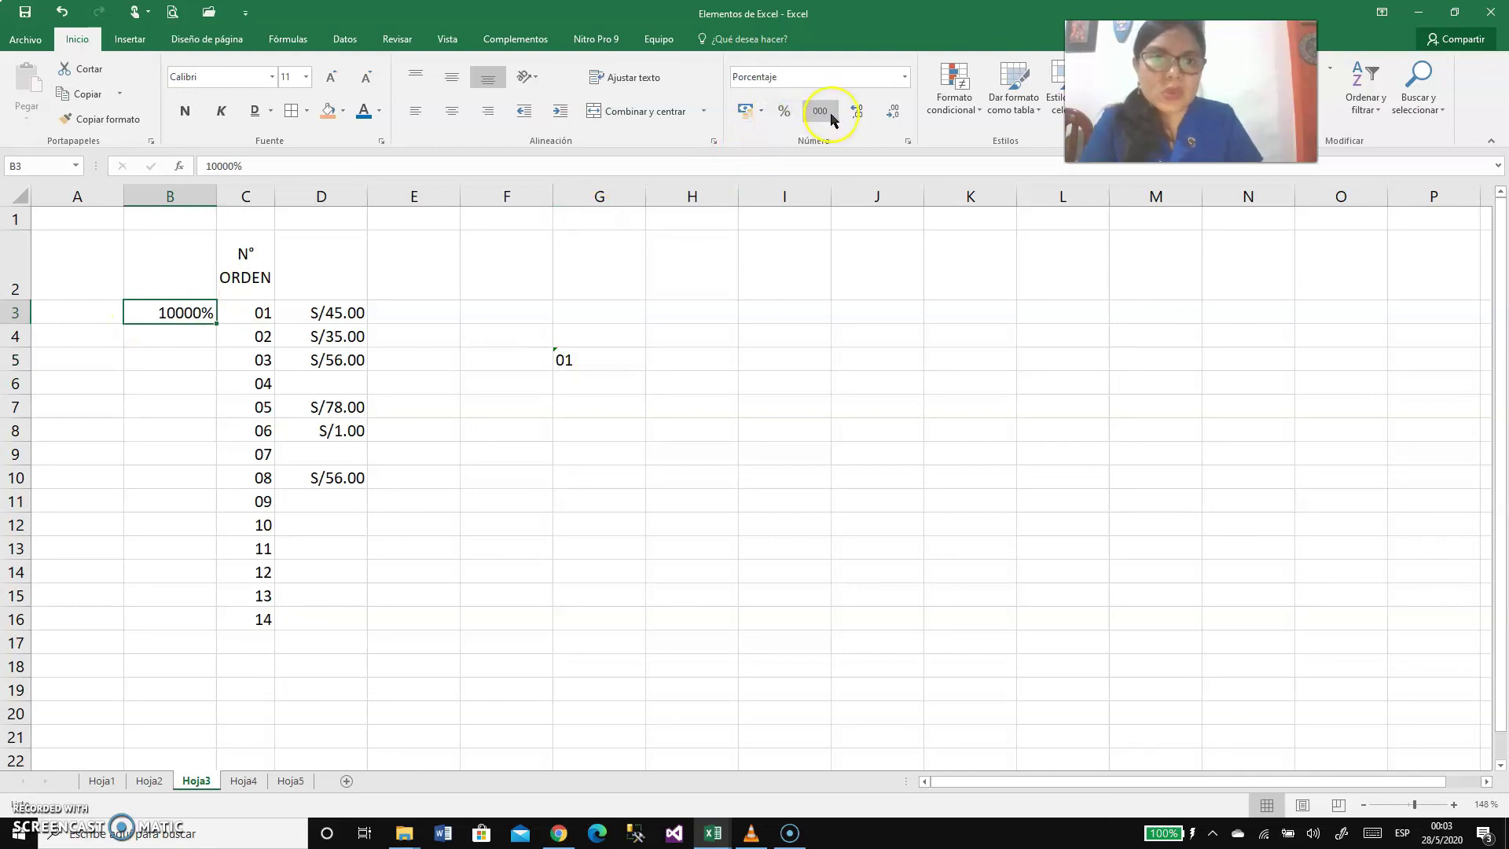
Step: Try more and fewer decimal places on the percentage in B3 and leave it with five decimals
left_click(856, 110)
left_click(856, 111)
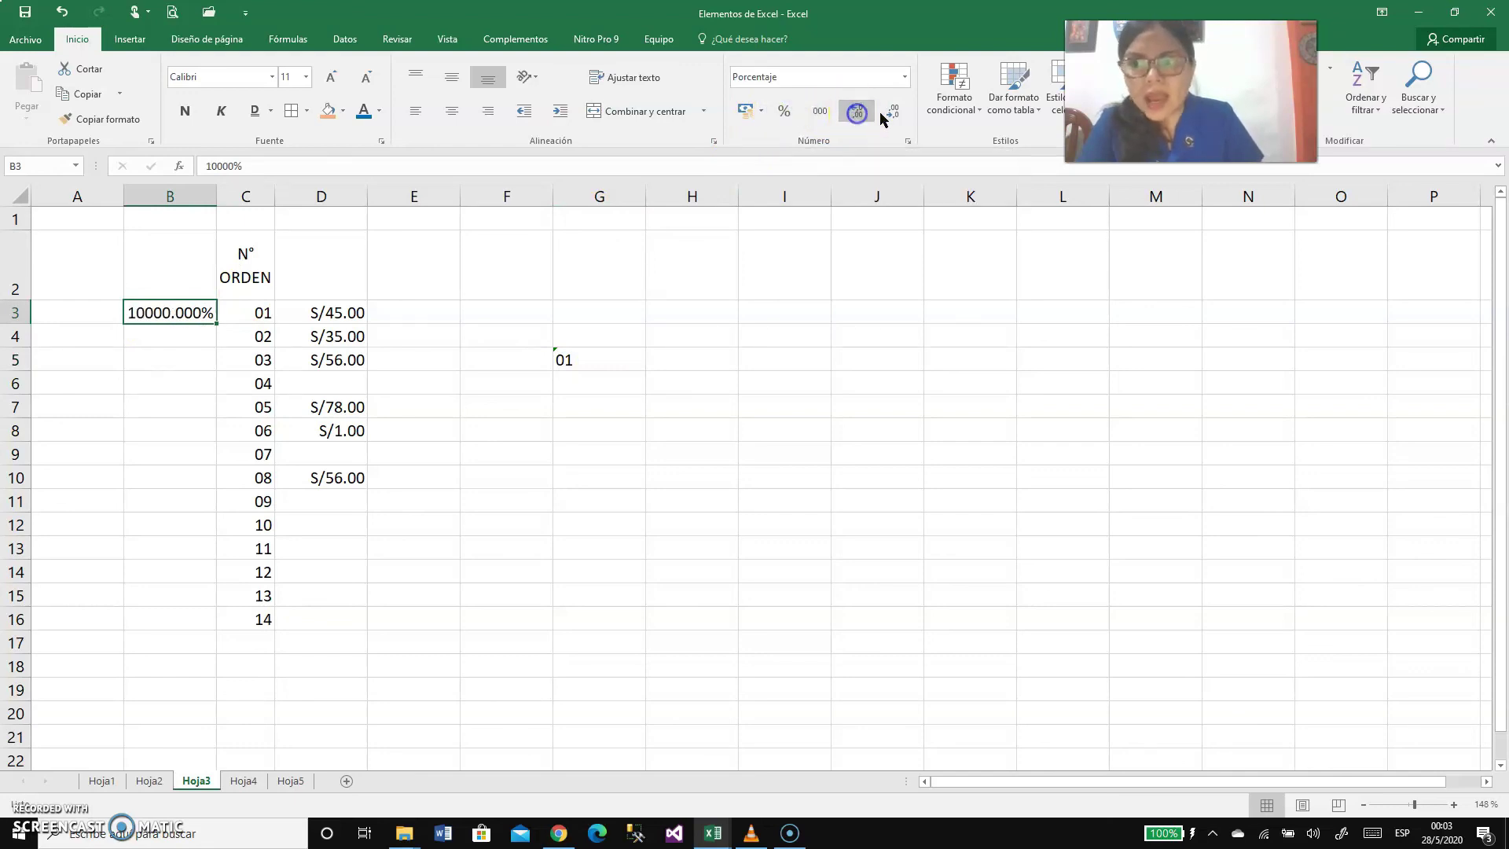
left_click(897, 114)
left_click(897, 115)
left_click(857, 113)
left_click(857, 113)
left_click(857, 114)
left_click(856, 114)
left_click(857, 114)
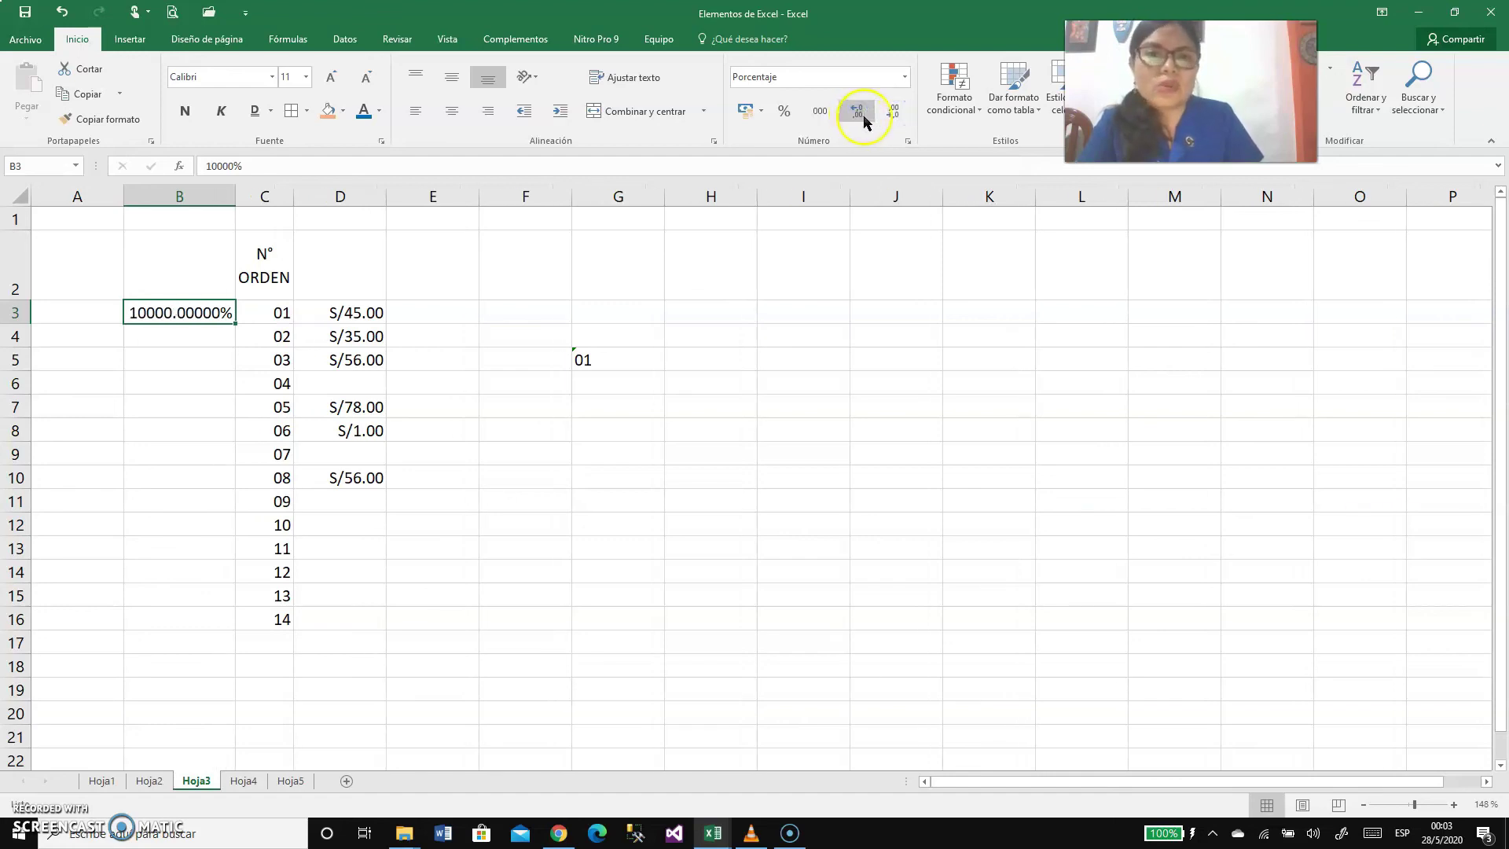
left_click(772, 330)
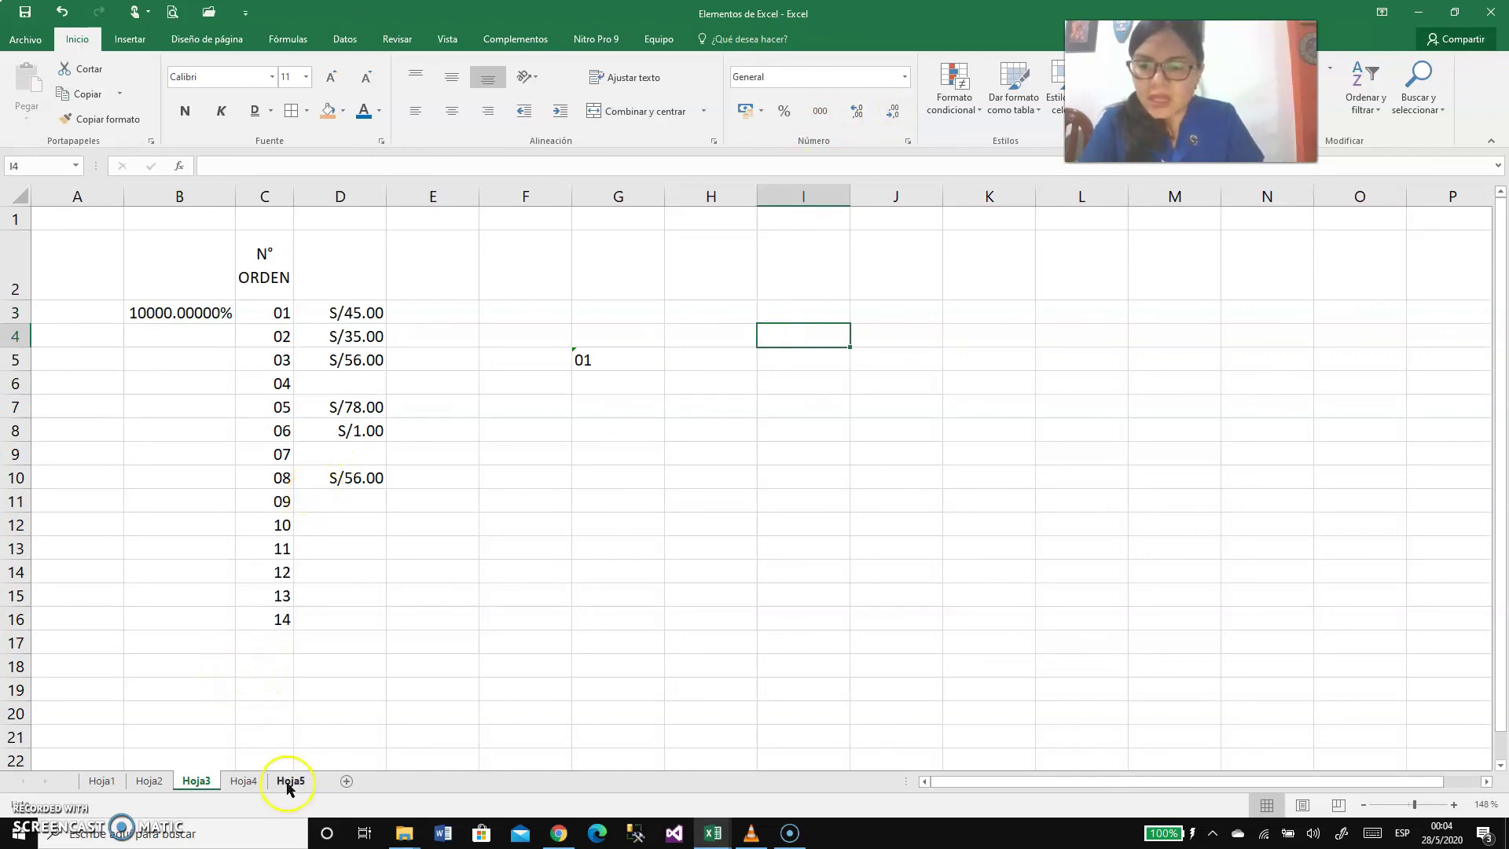
Step: Set the sheet tab colour of Hoja1 to standard yellow
left_click(103, 782)
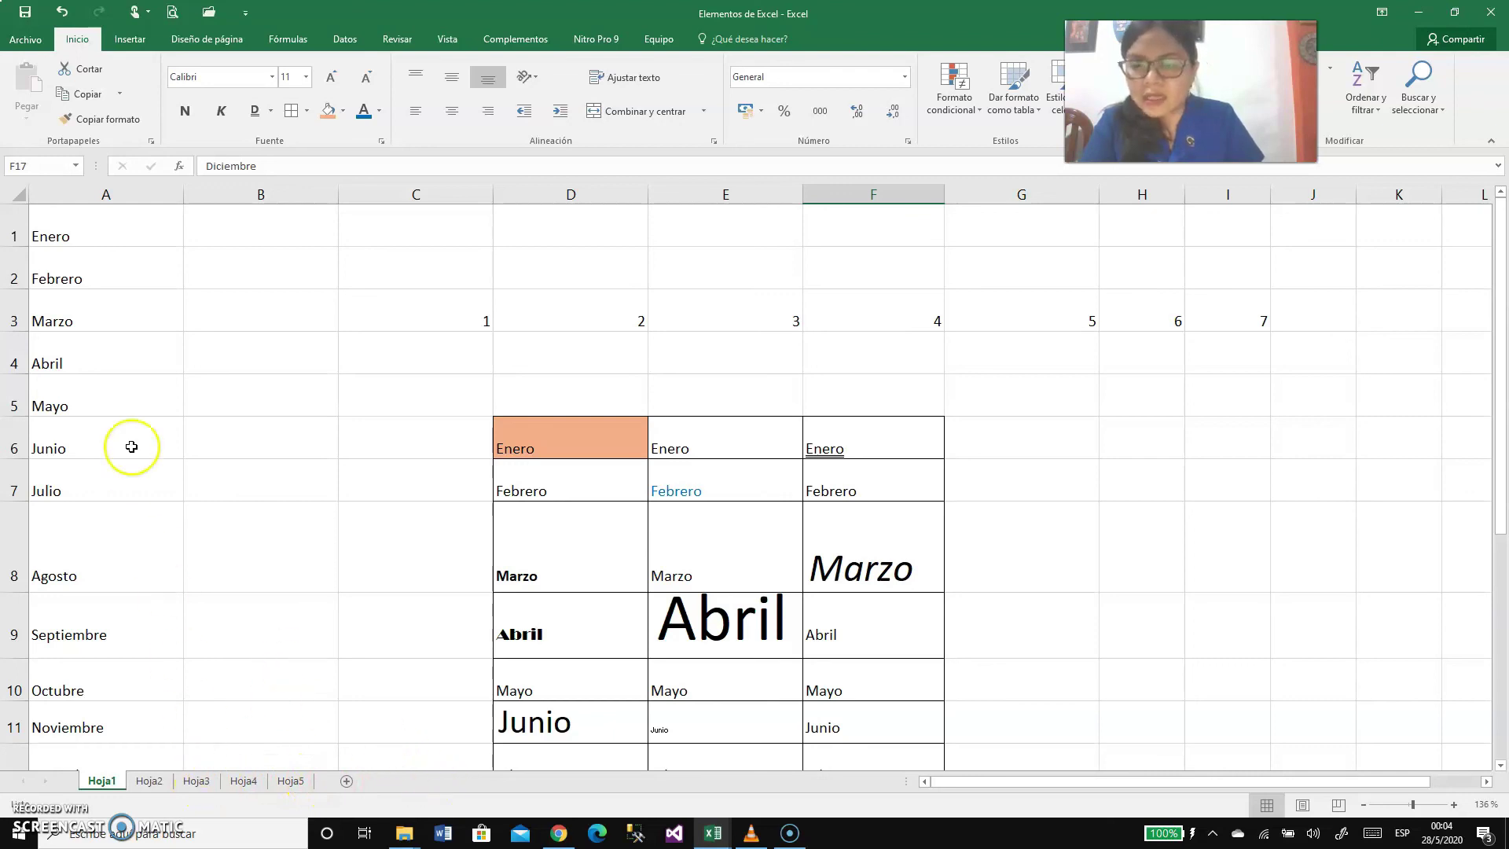
right_click(109, 780)
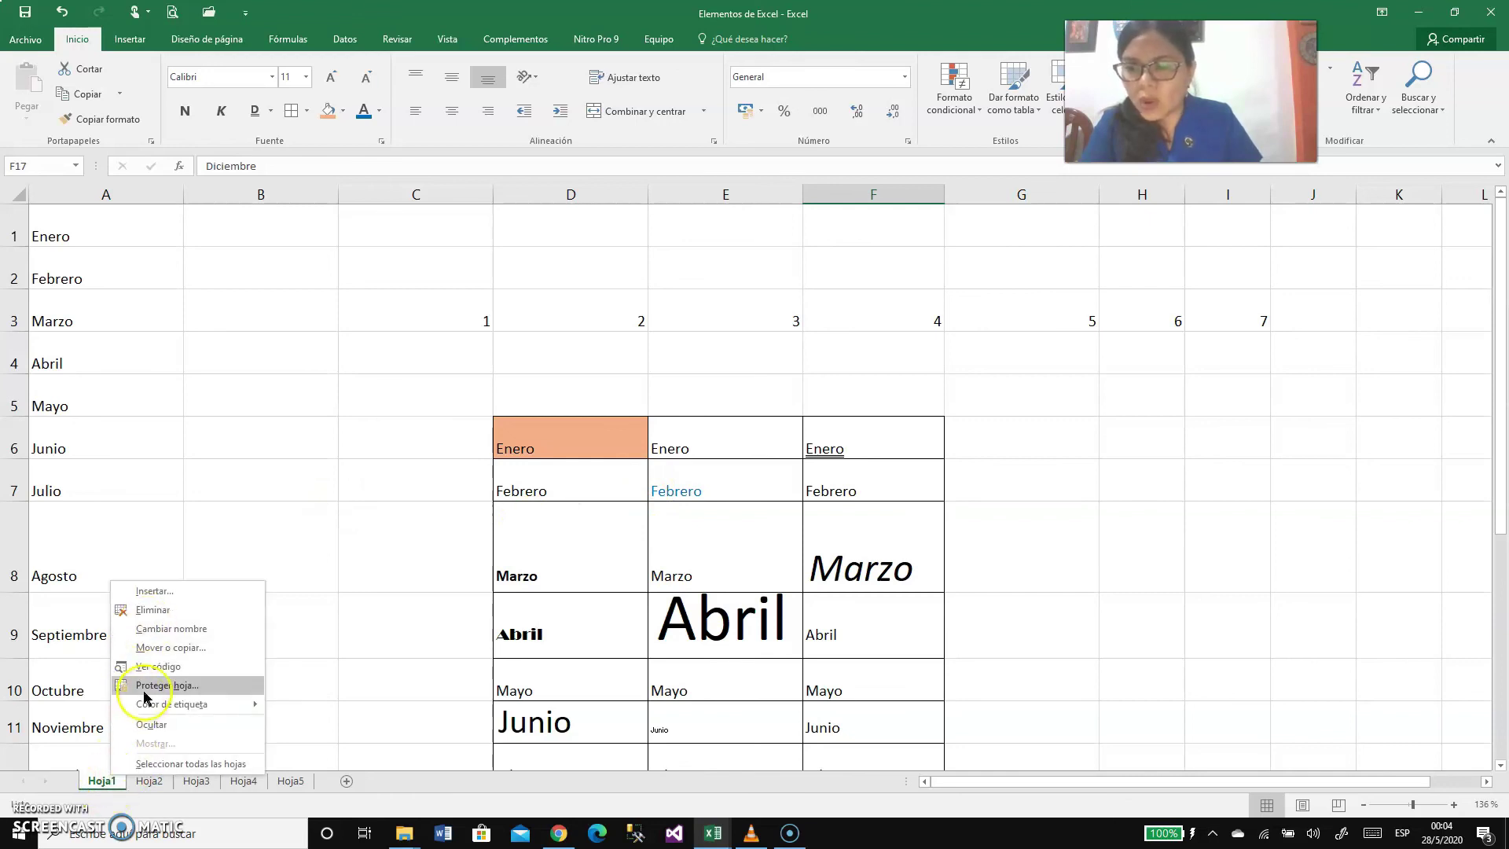
mouse_move(173, 704)
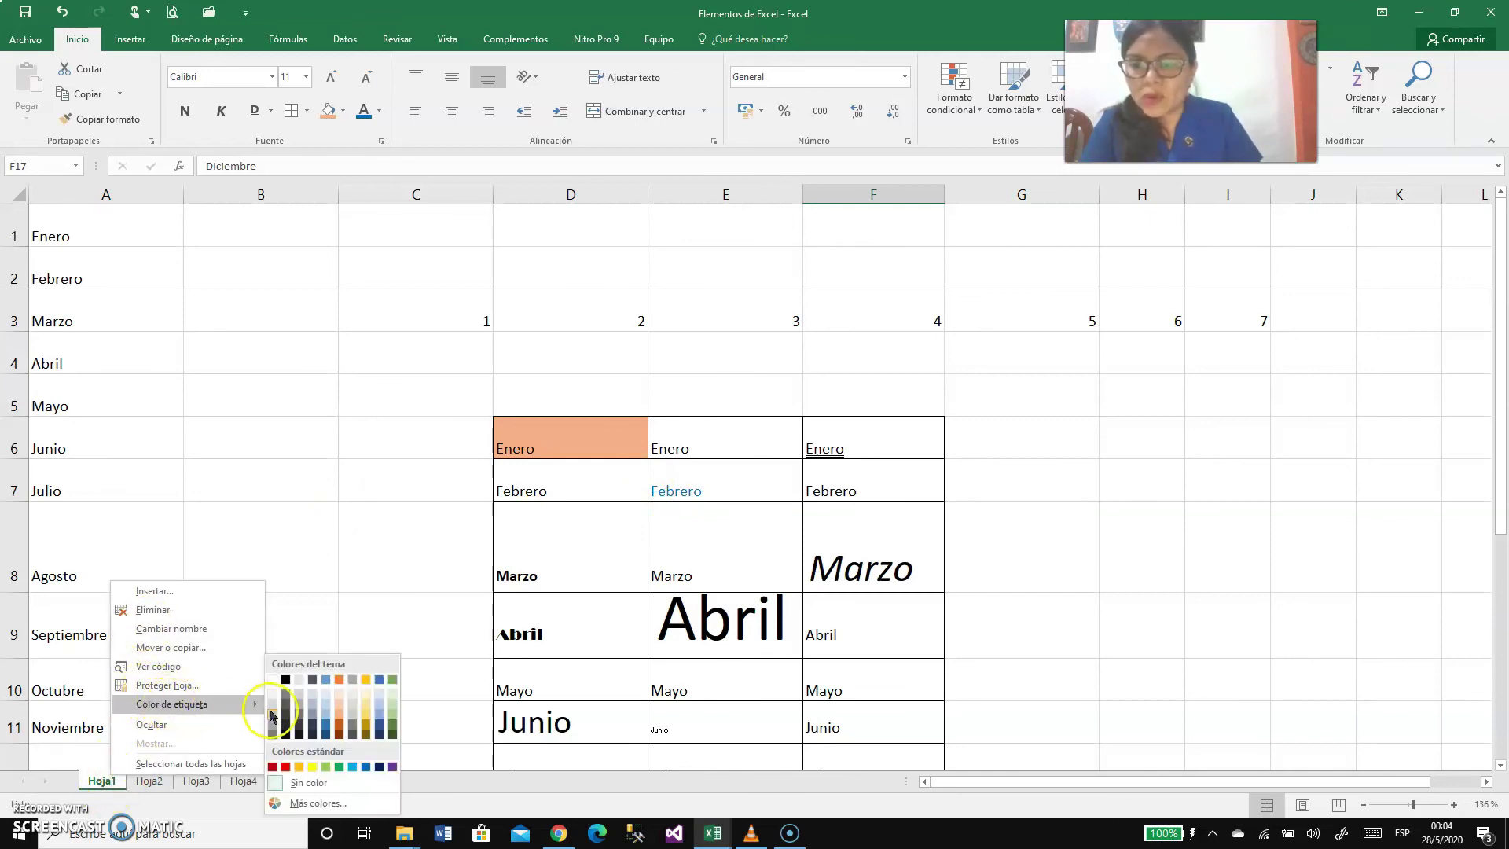
left_click(311, 767)
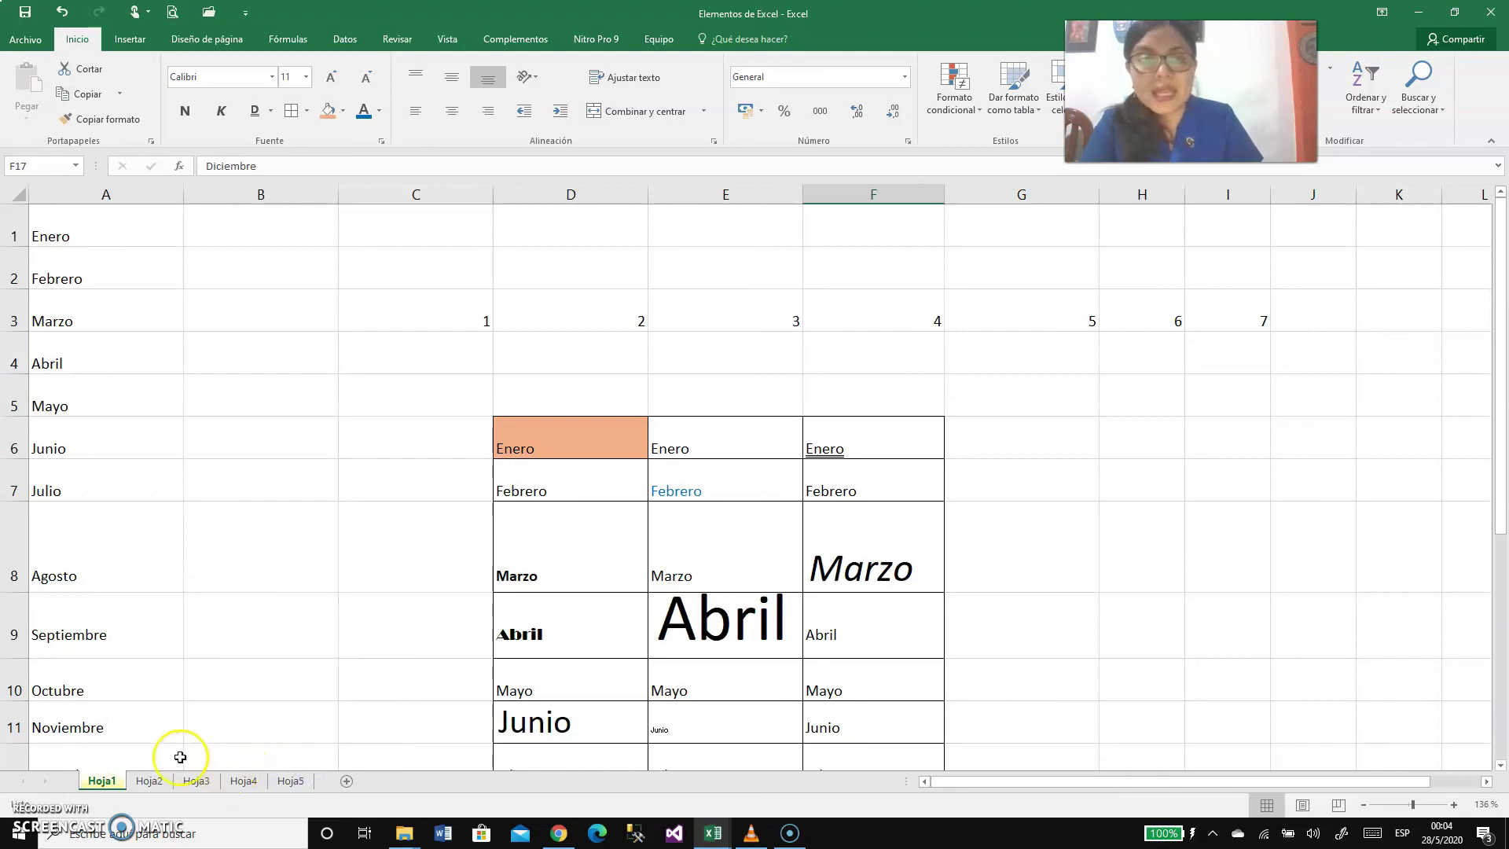
Step: Rename the sheet Hoja1 as FORMATO
right_click(114, 786)
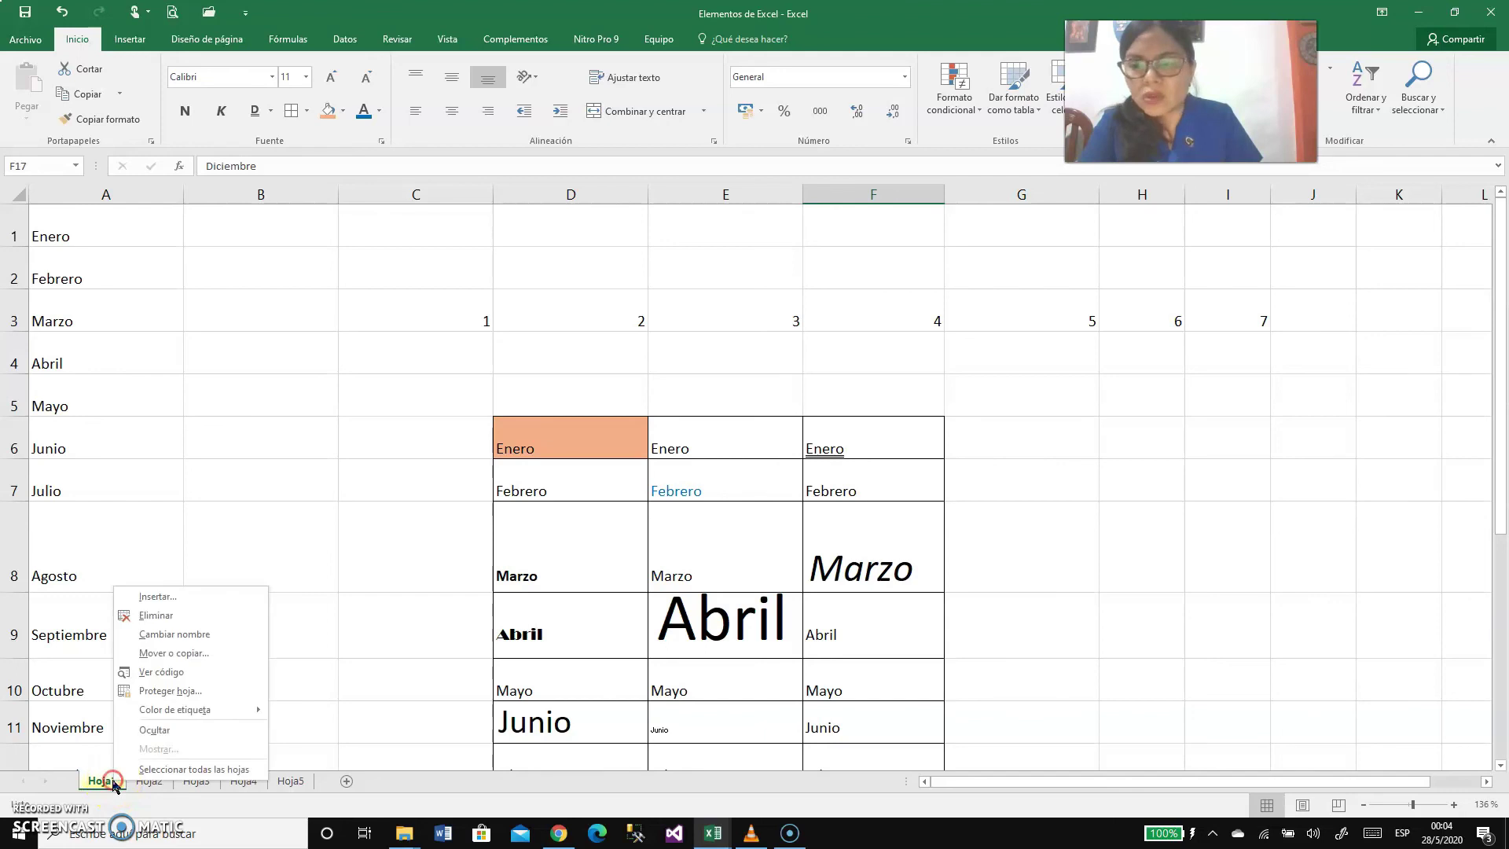
left_click(166, 635)
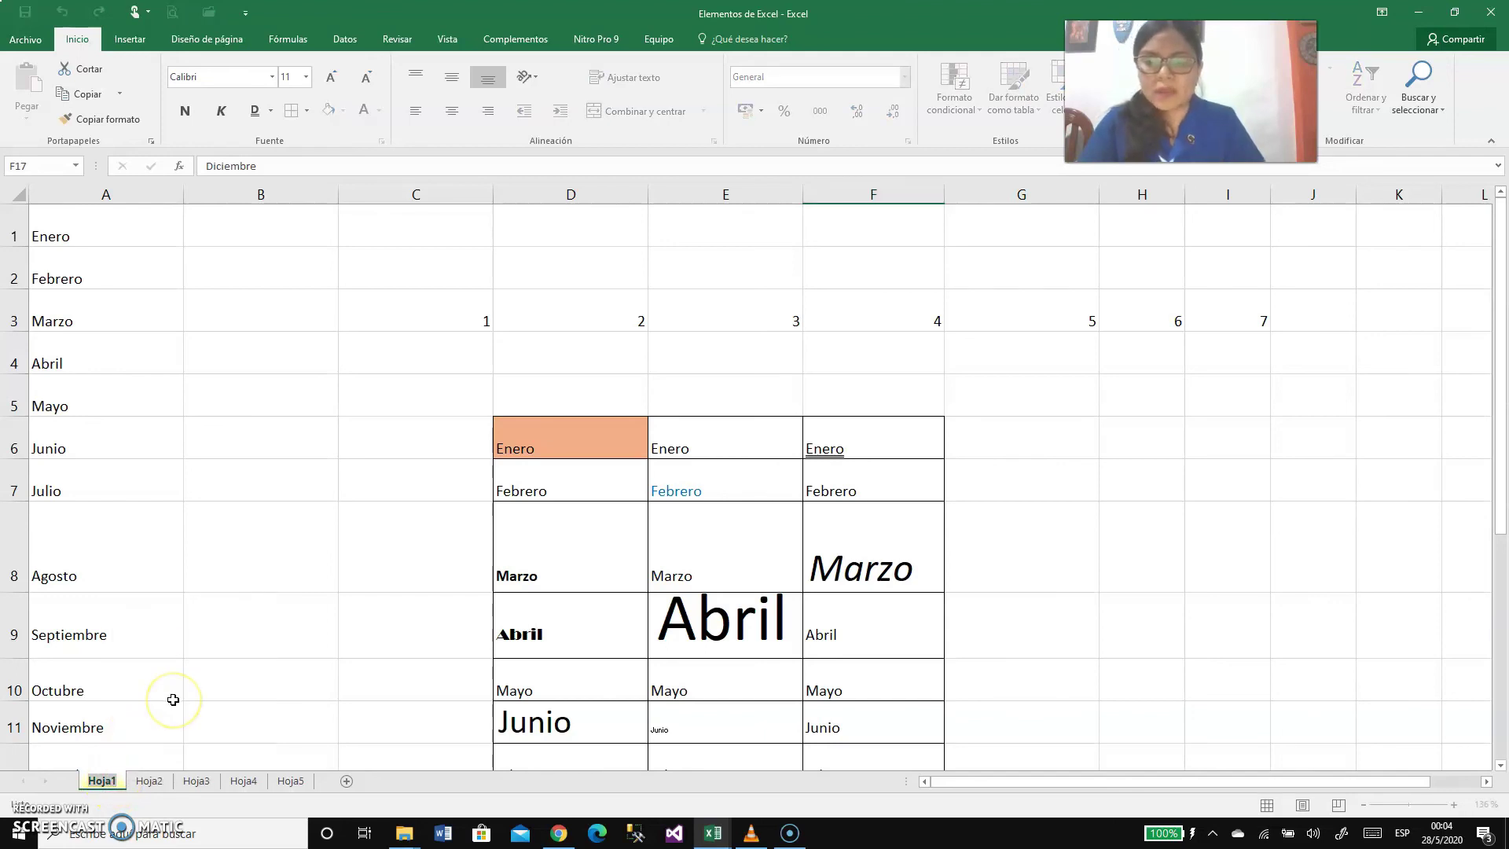
key("Caps_Lock")
type("F")
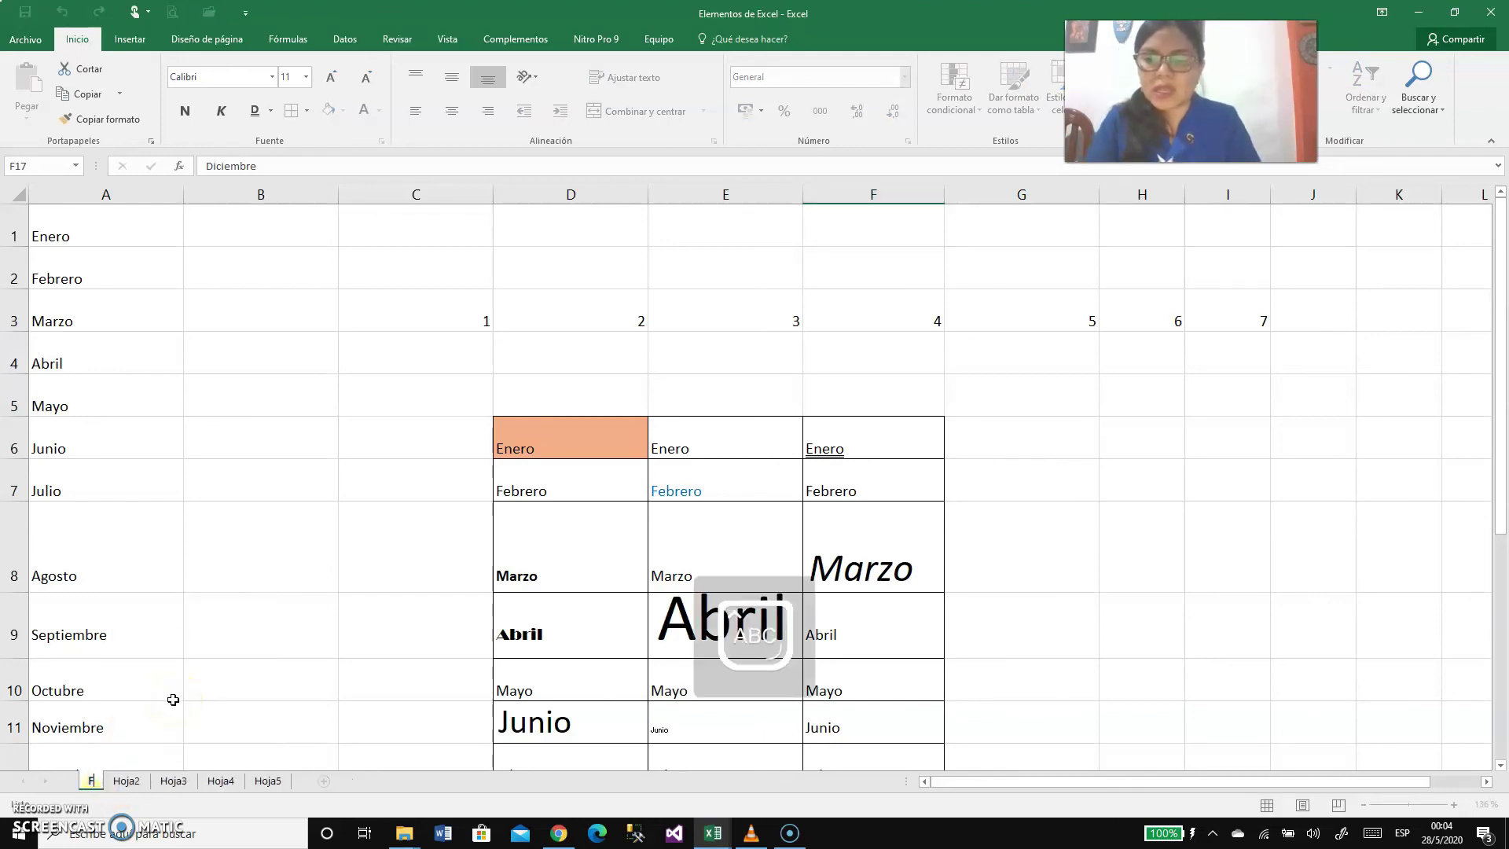
type("ORMATO")
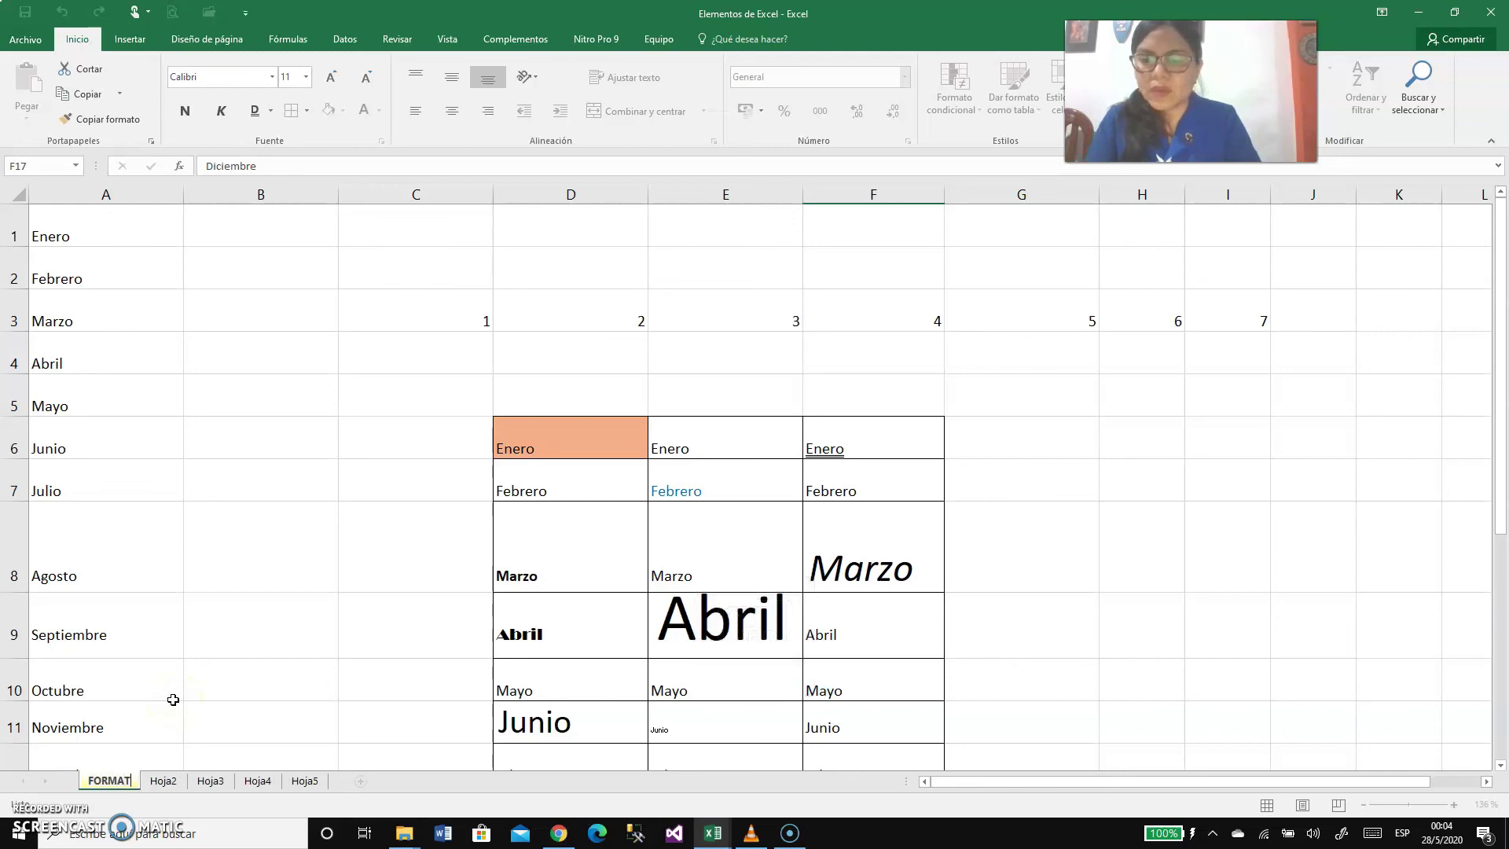
left_click(177, 780)
left_click(116, 784)
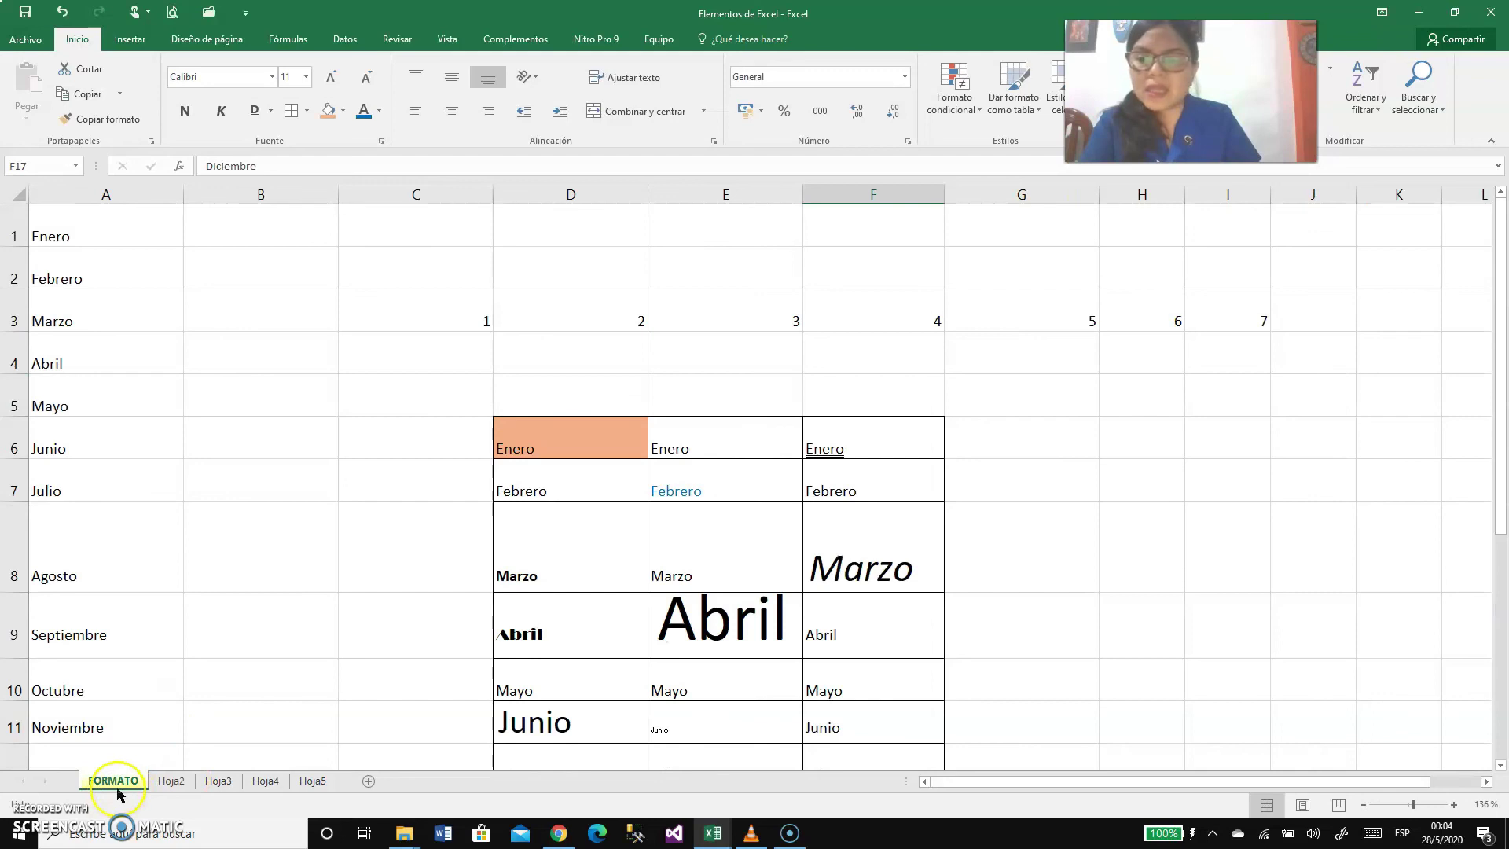
Step: Set the sheet tab colour of Hoja2 to standard light green
left_click(173, 782)
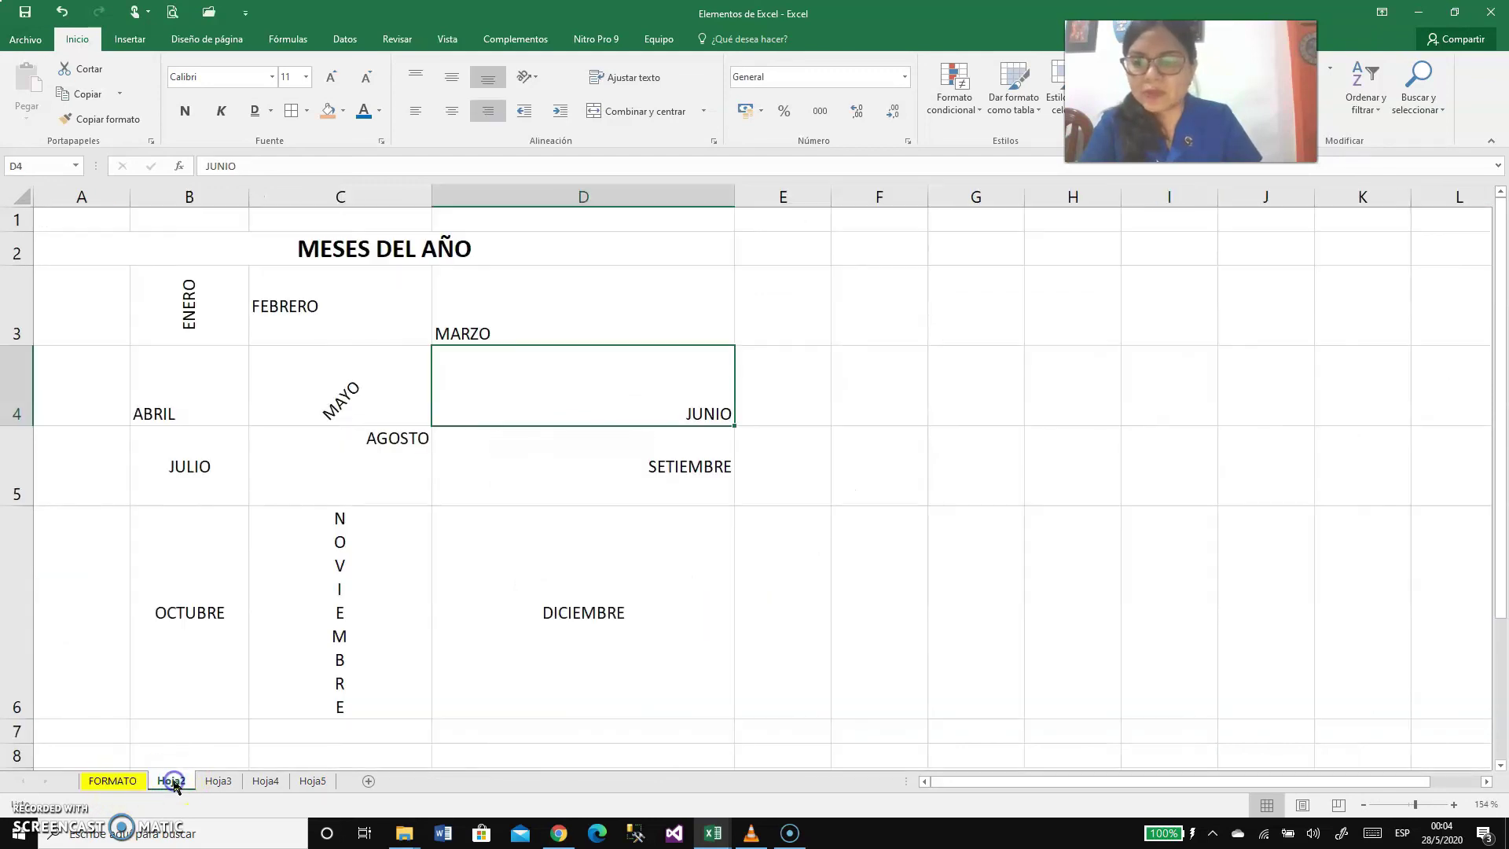
right_click(173, 782)
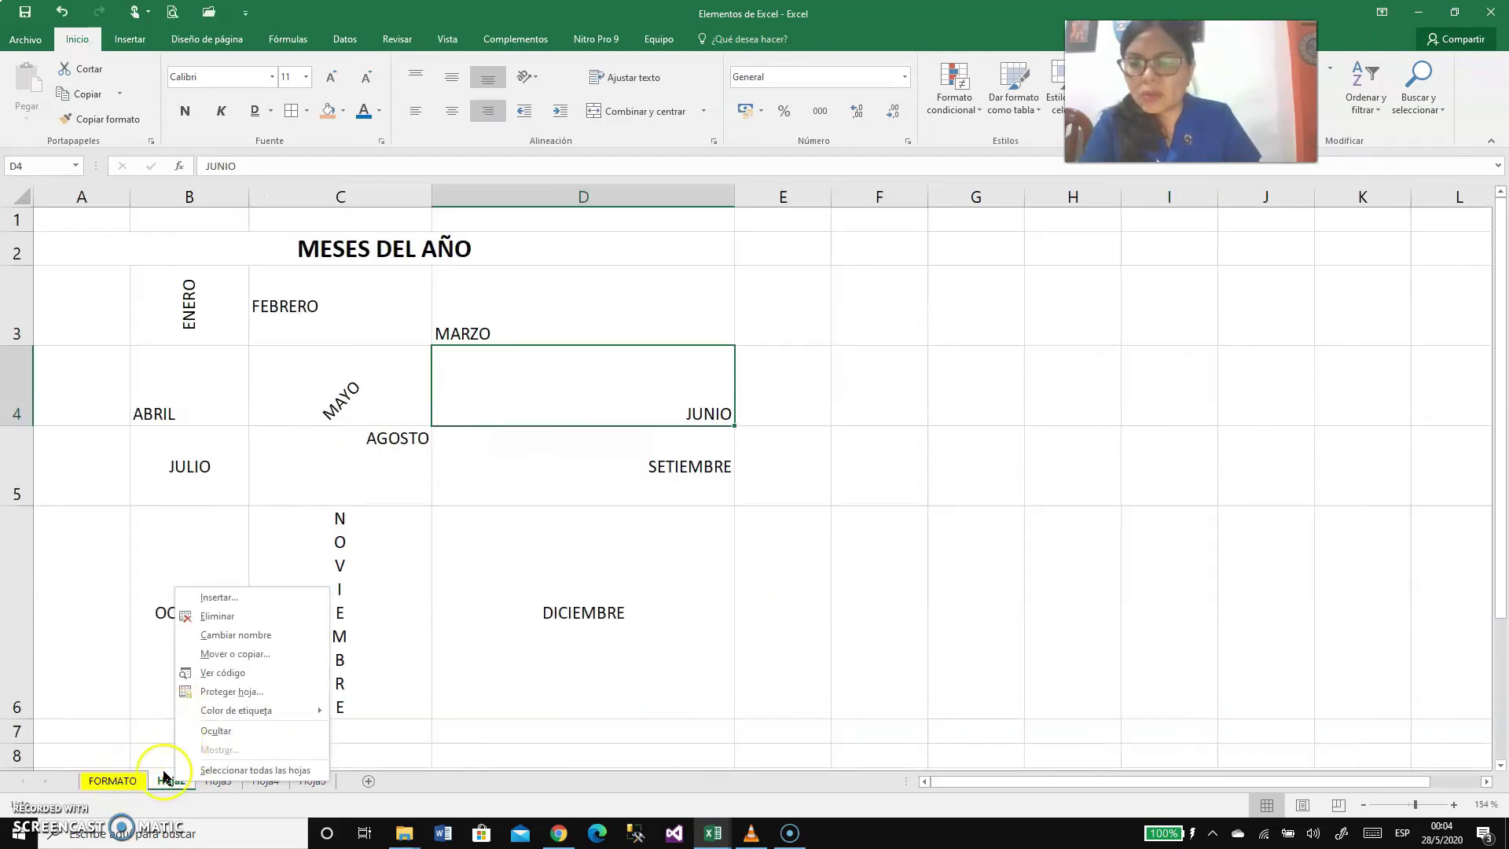
mouse_move(267, 711)
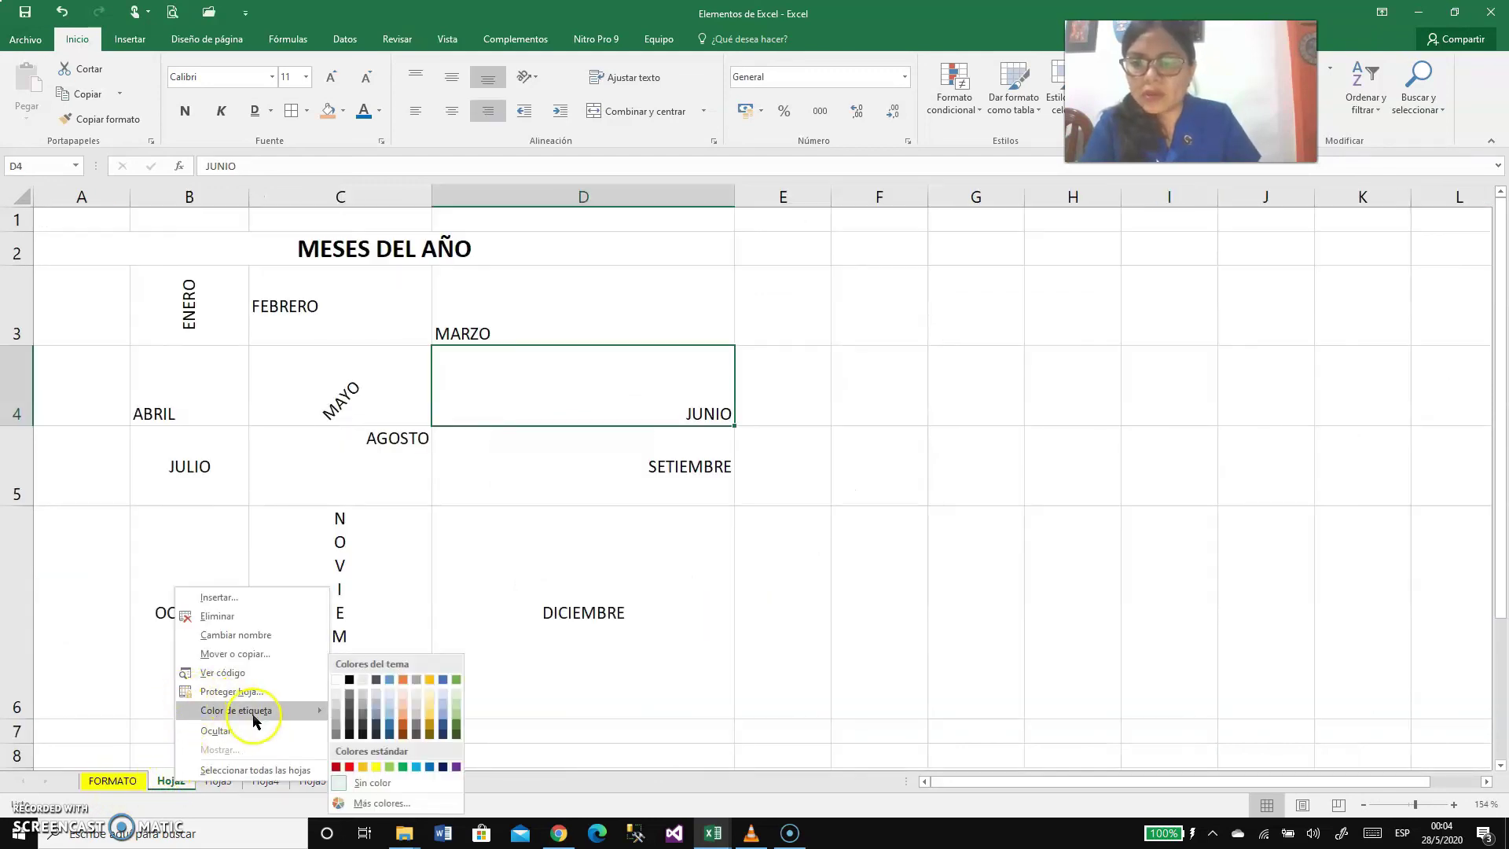
left_click(391, 768)
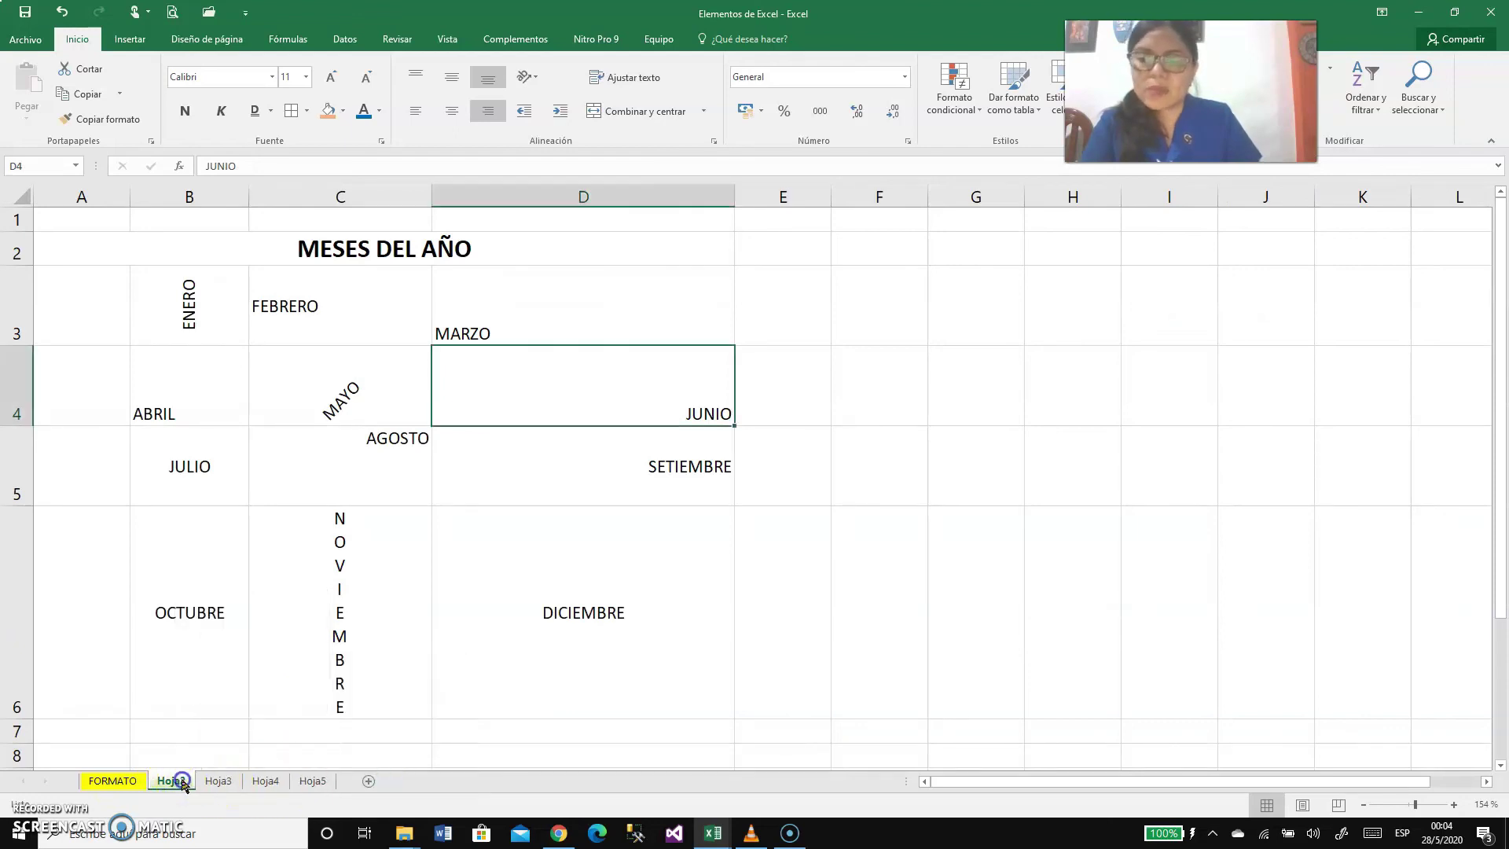
left_click(433, 728)
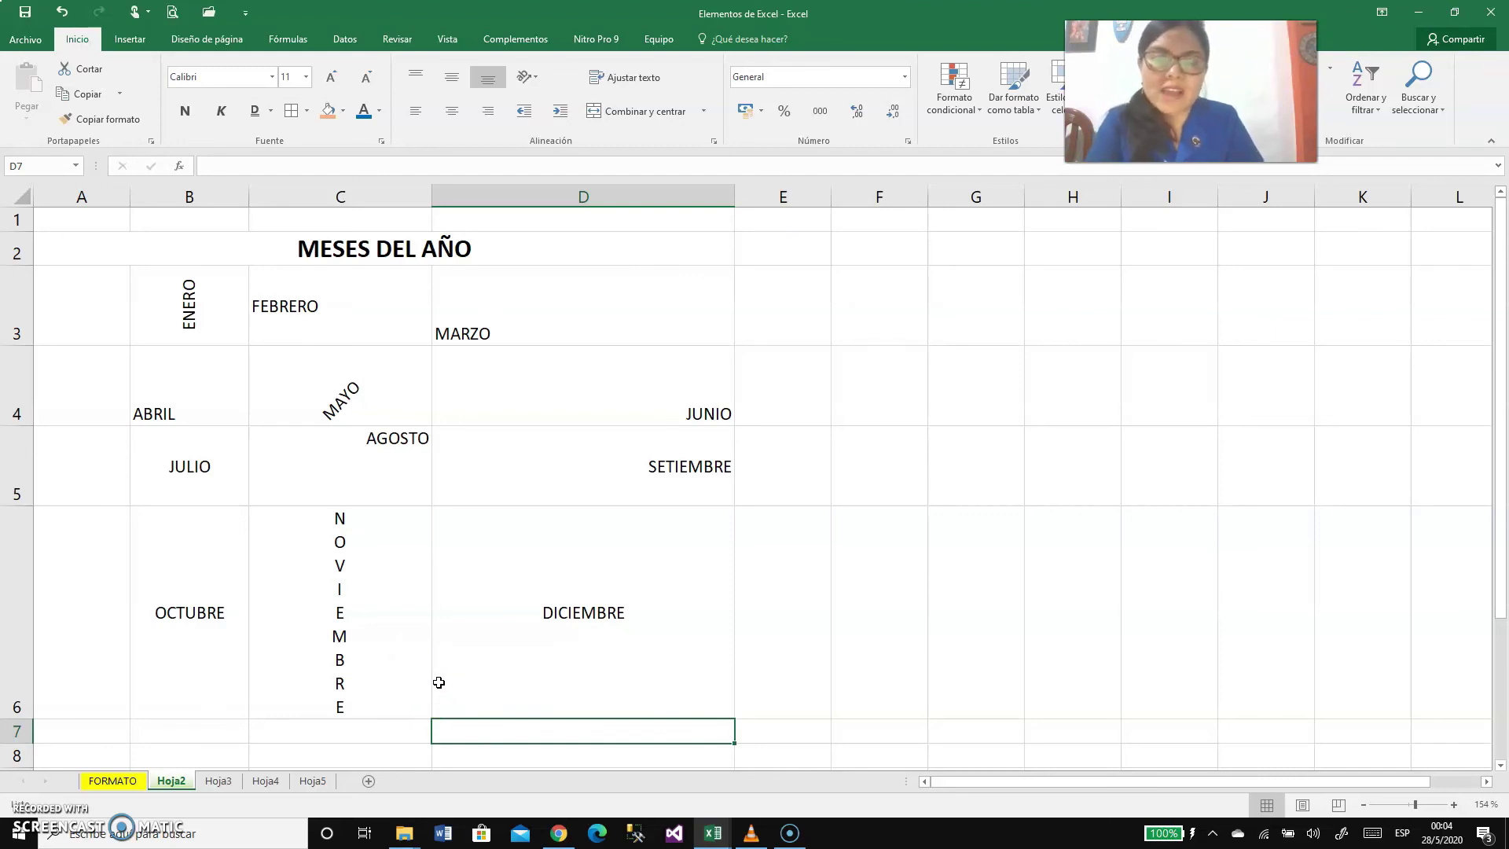
left_click(545, 606)
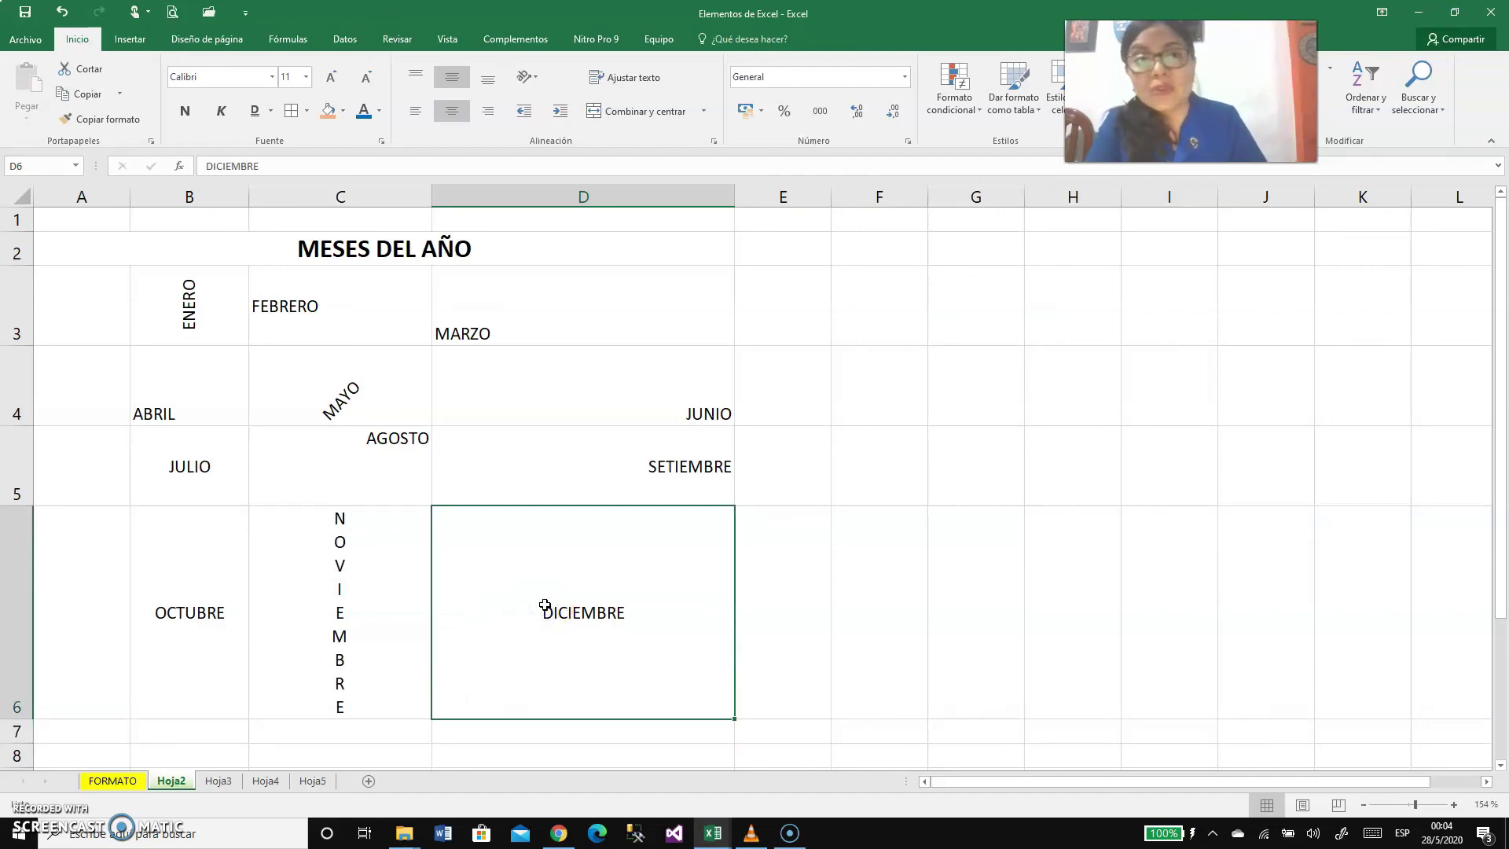
left_click(538, 589)
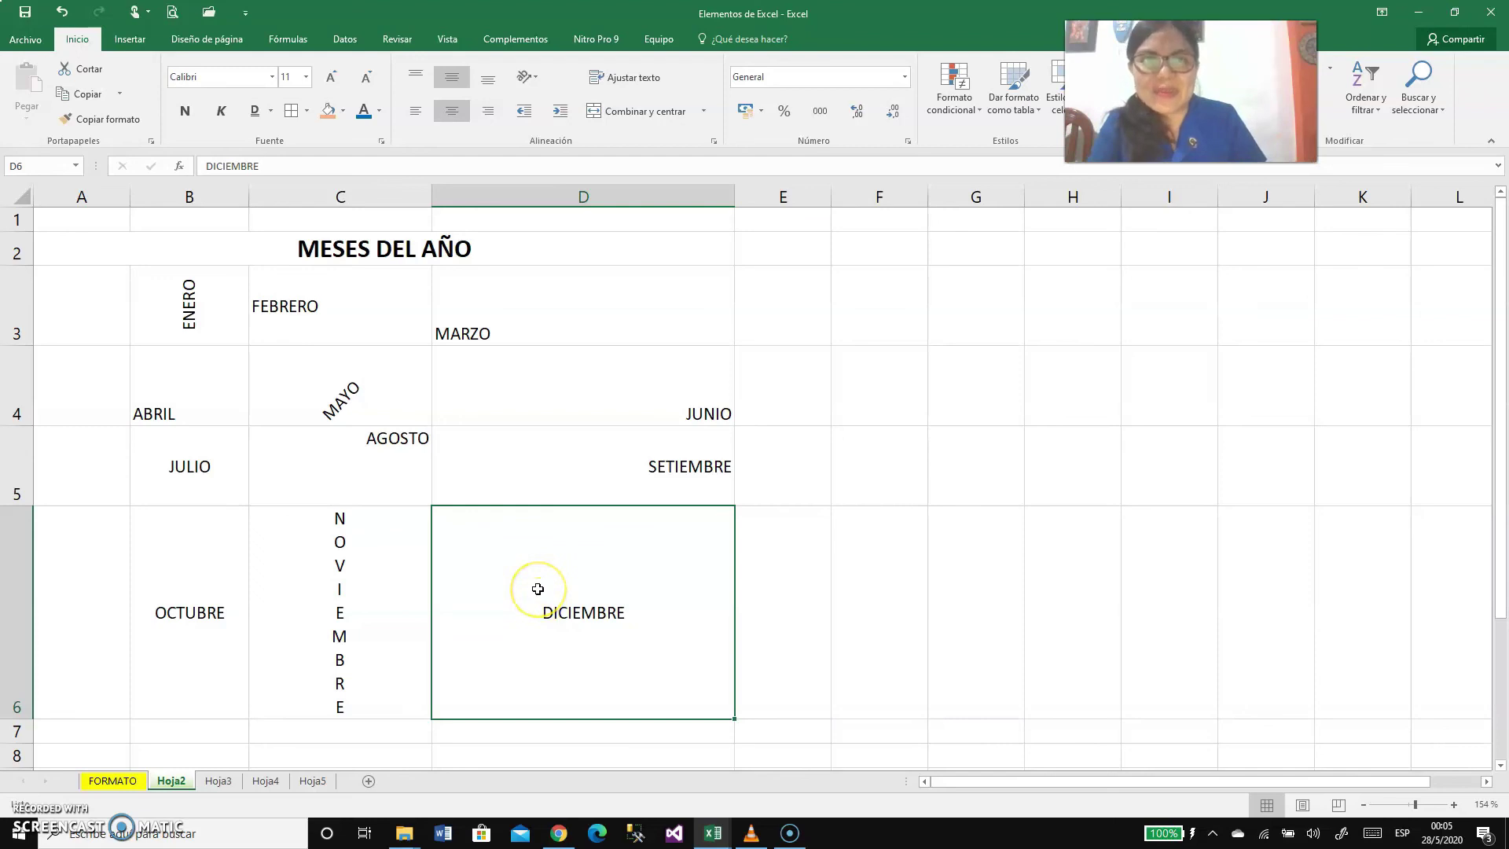